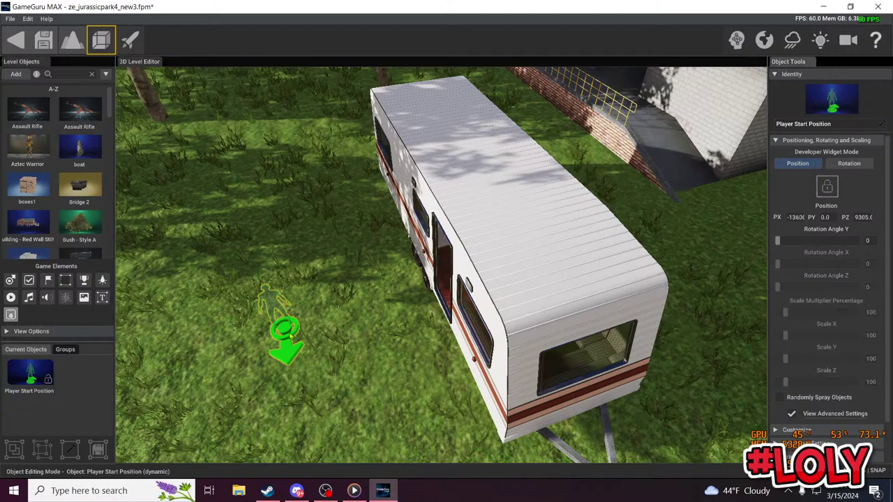
# Step: Start a test run of the level and walk through the caravan's interior, checking the bed area, kitchen drawers and seating
pyautogui.click(130, 40)
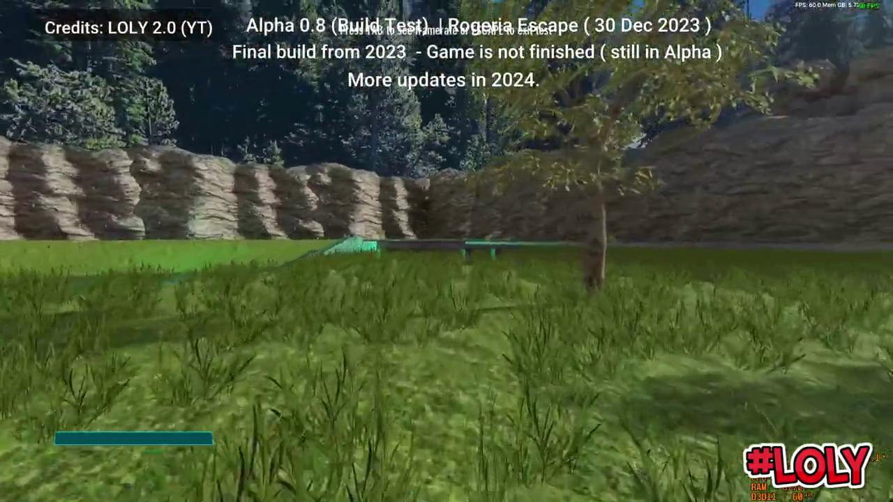
pyautogui.press('w')
pyautogui.press('w')
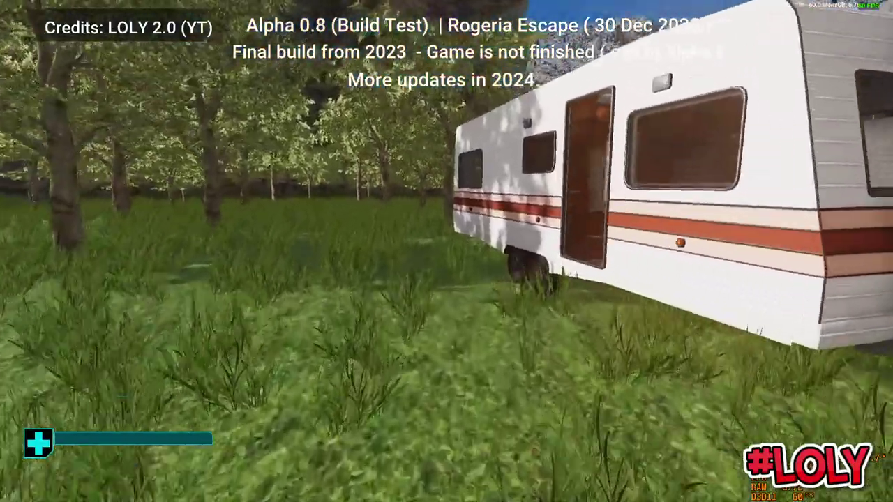
pyautogui.press('w')
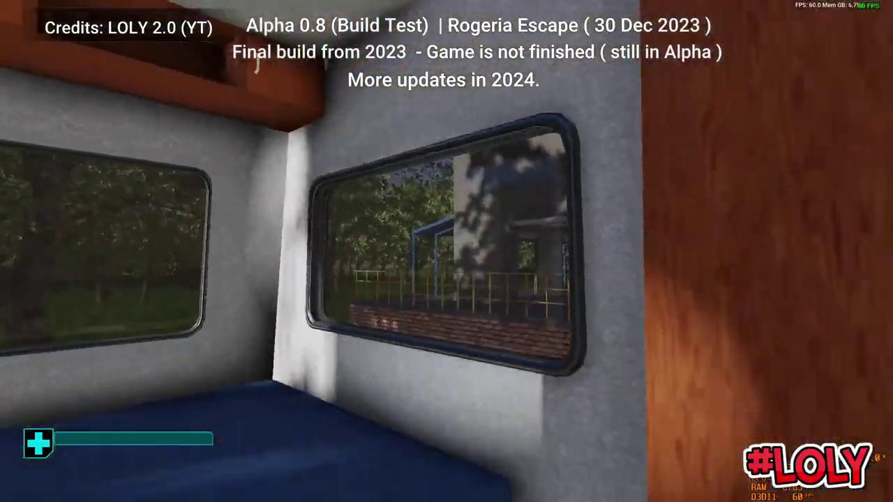
pyautogui.press('w')
pyautogui.press('w')
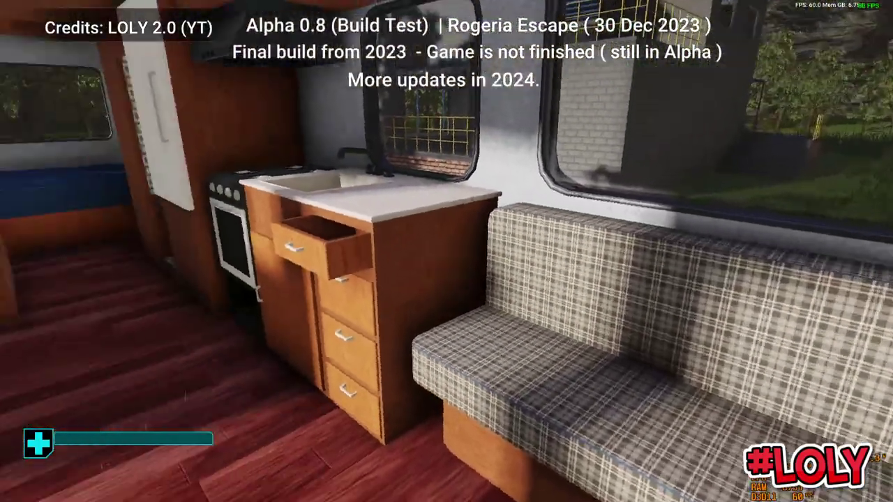
pyautogui.press('w')
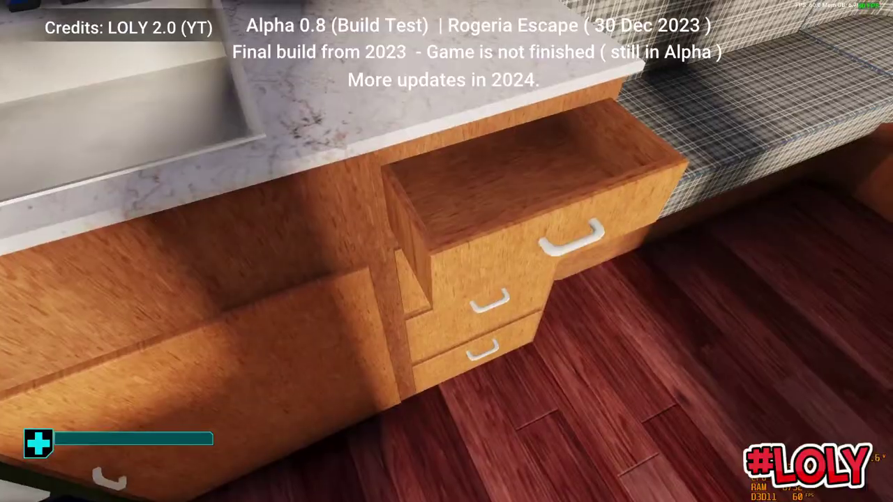
pyautogui.press('w')
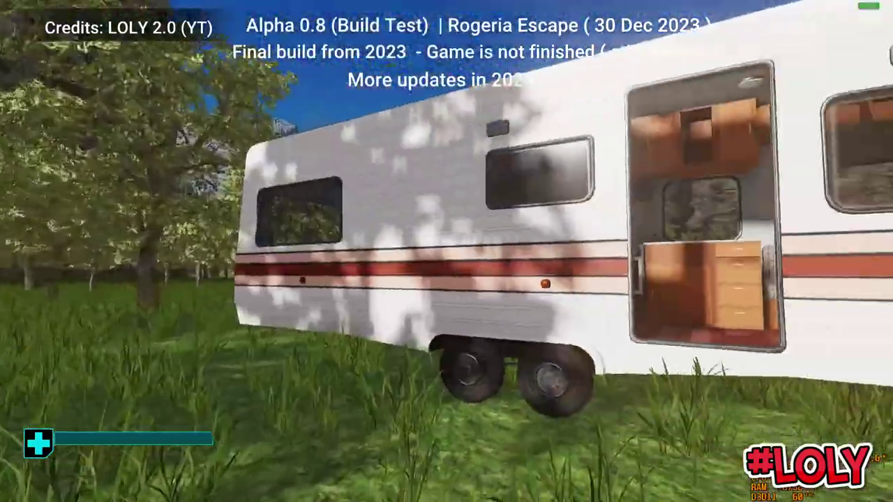
# Step: Walk around the outside of the caravan to inspect it from all sides and end the test run
pyautogui.press('s')
pyautogui.press('w')
pyautogui.press('w')
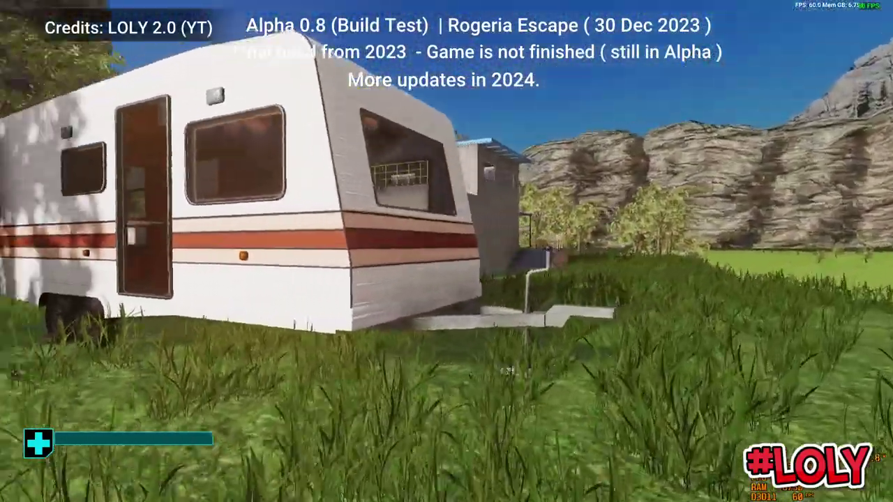
pyautogui.press('w')
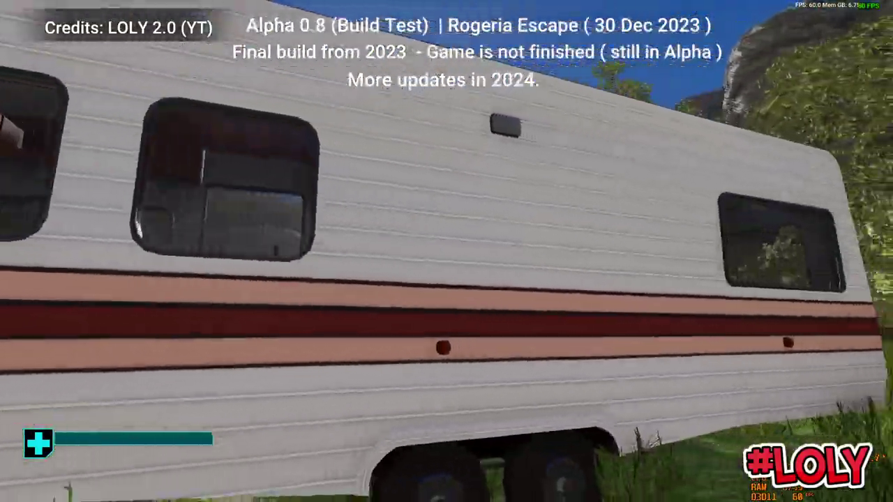
pyautogui.press('w')
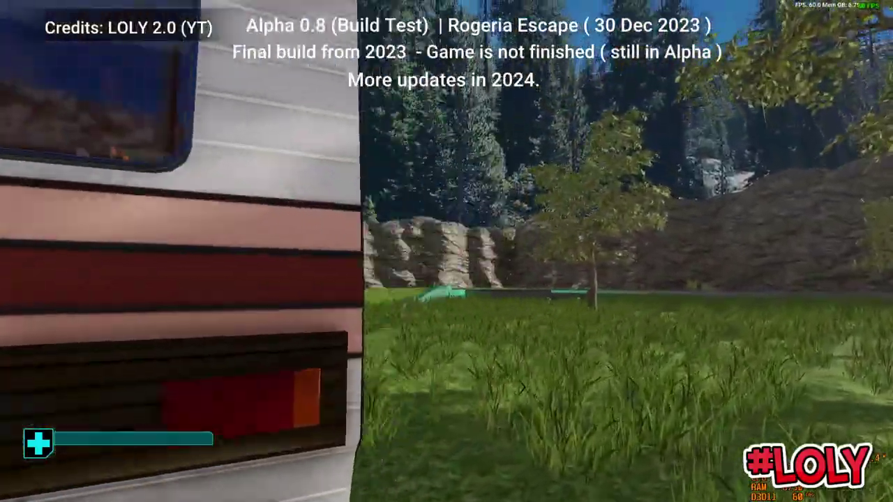
pyautogui.press('w')
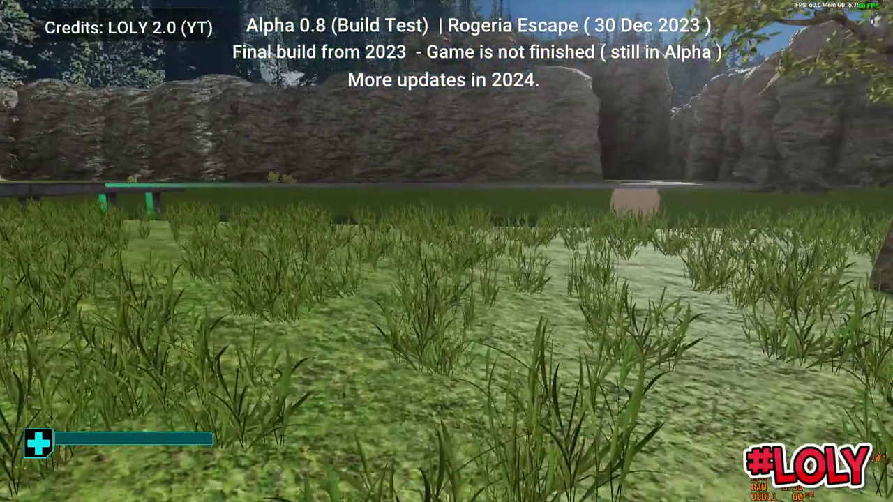
pyautogui.press('Escape')
pyautogui.press('w')
pyautogui.press('w')
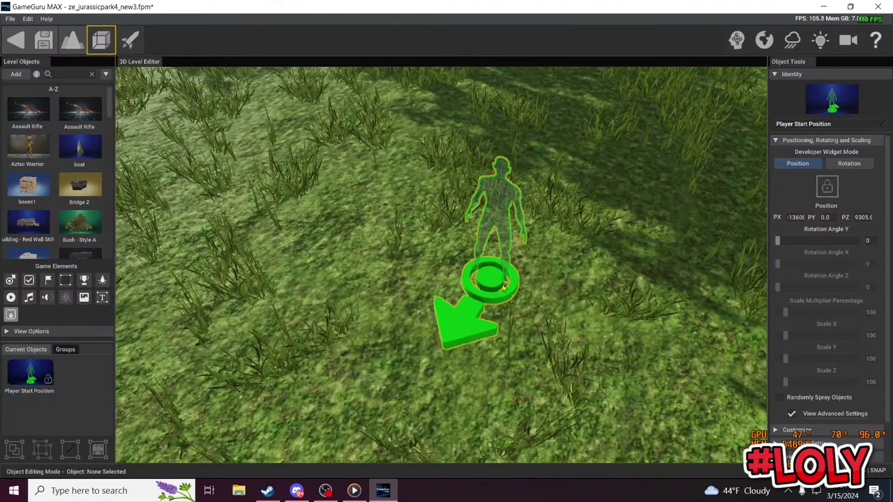
# Step: Set the Player Start Position's weapon to bsp\modern\personal defense weapon in its customization settings
pyautogui.click(498, 288)
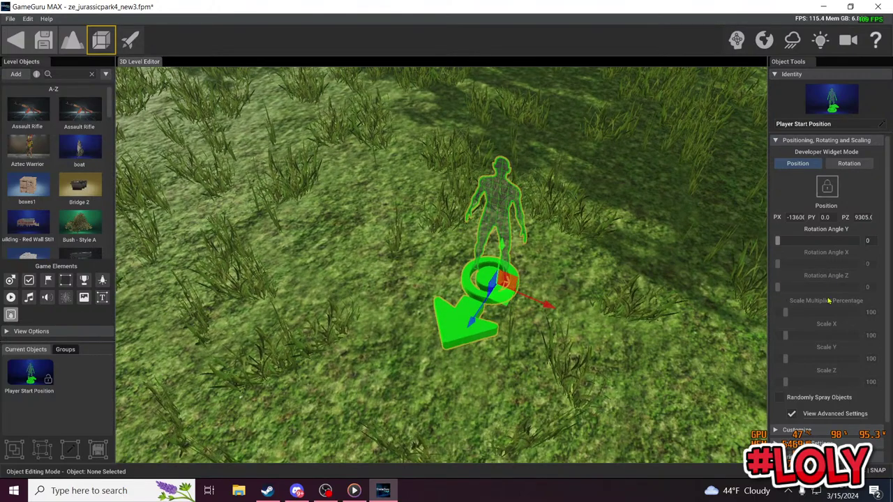
pyautogui.scroll(-2, 835, 209)
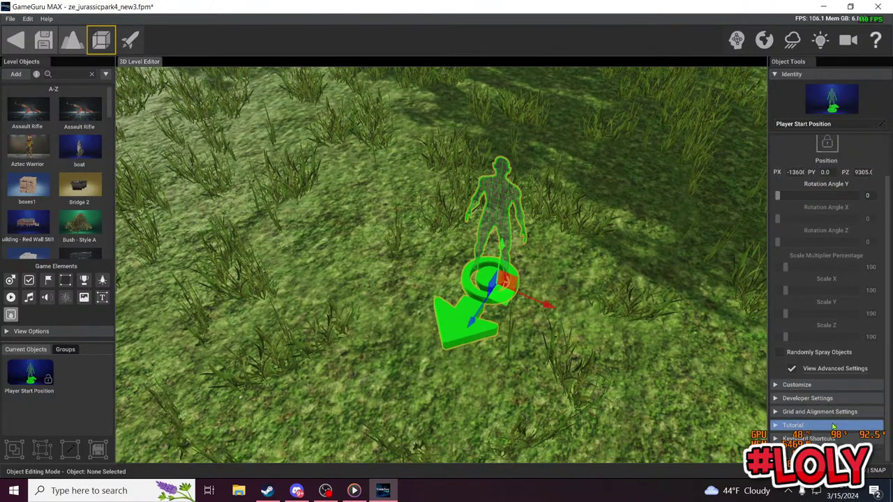
pyautogui.click(828, 387)
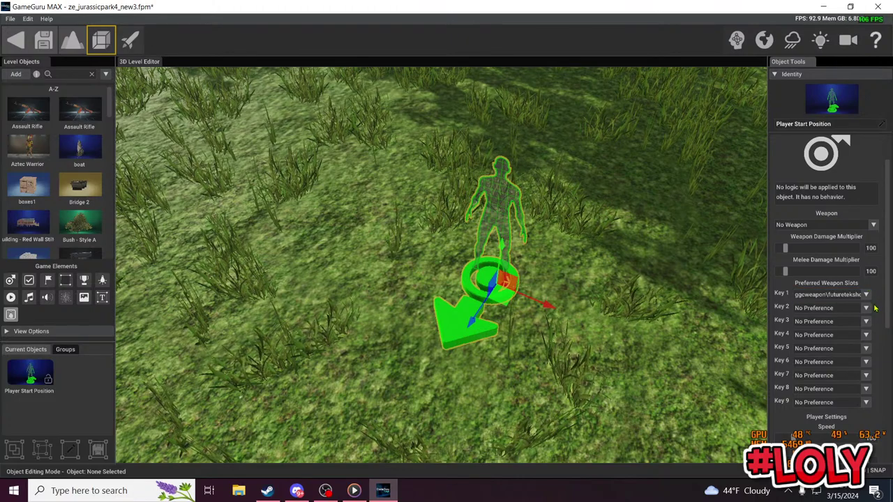
pyautogui.scroll(-4, 871, 319)
pyautogui.scroll(3, 873, 321)
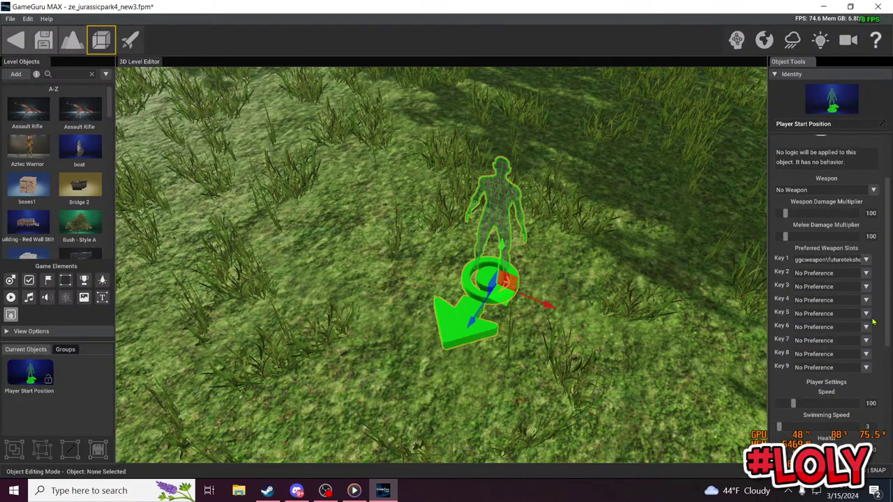
pyautogui.click(869, 190)
pyautogui.scroll(-5, 828, 238)
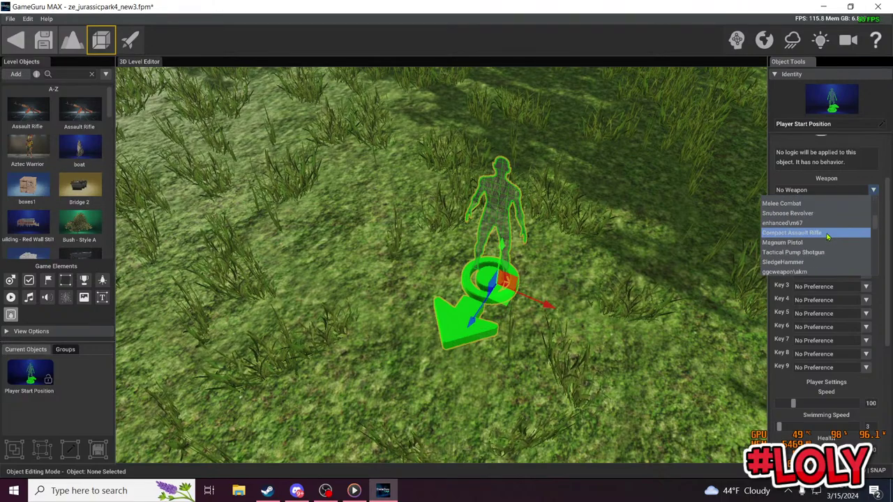
pyautogui.scroll(-3, 870, 245)
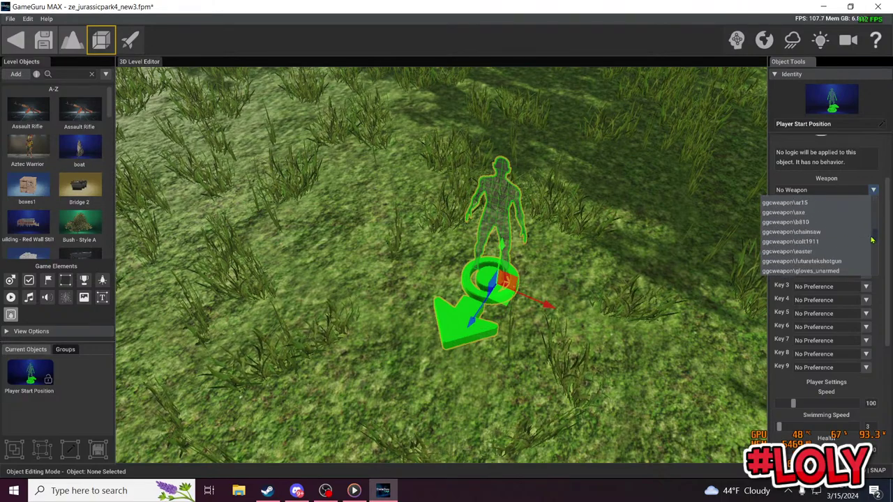
pyautogui.scroll(-3, 870, 244)
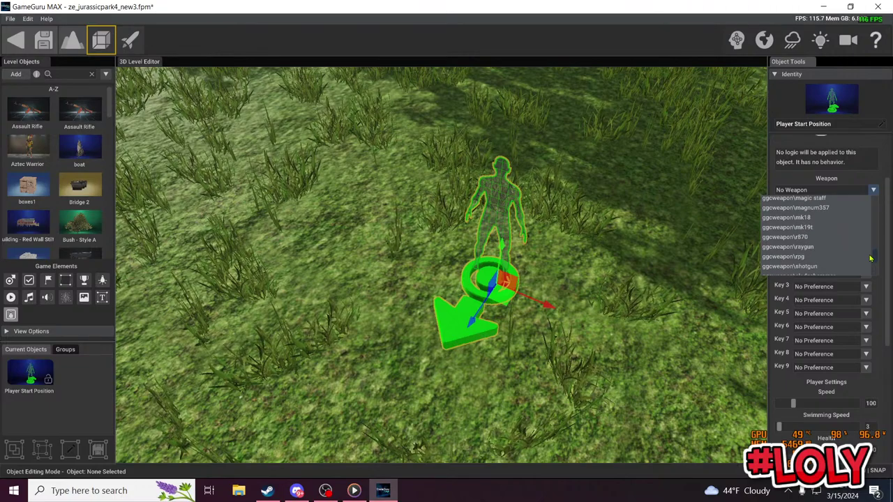
pyautogui.moveTo(871, 266); pyautogui.dragTo(872, 224)
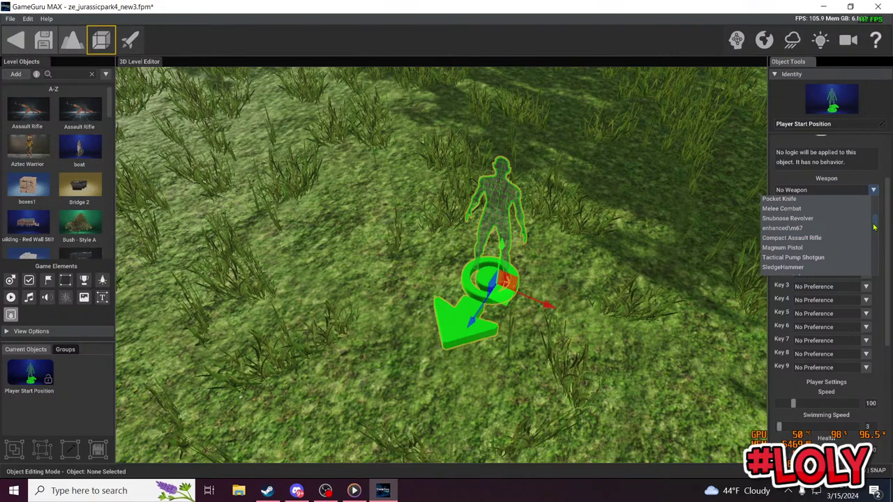
pyautogui.moveTo(876, 228); pyautogui.dragTo(876, 212)
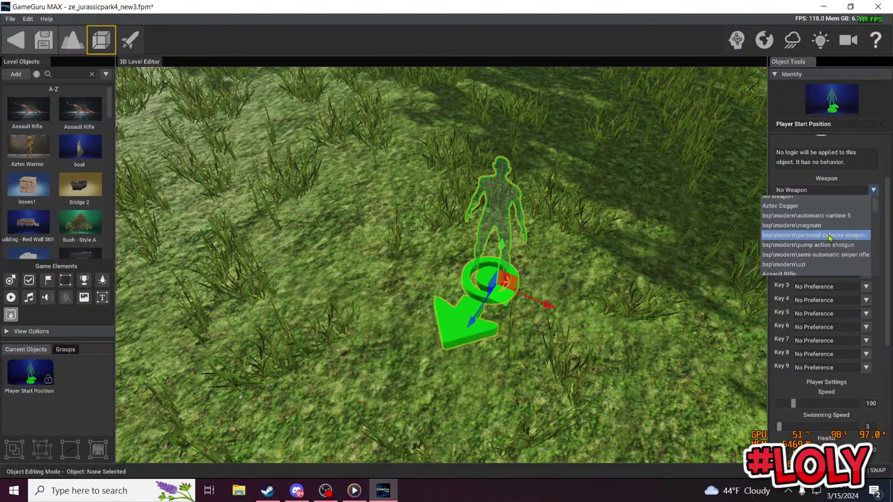
pyautogui.click(829, 238)
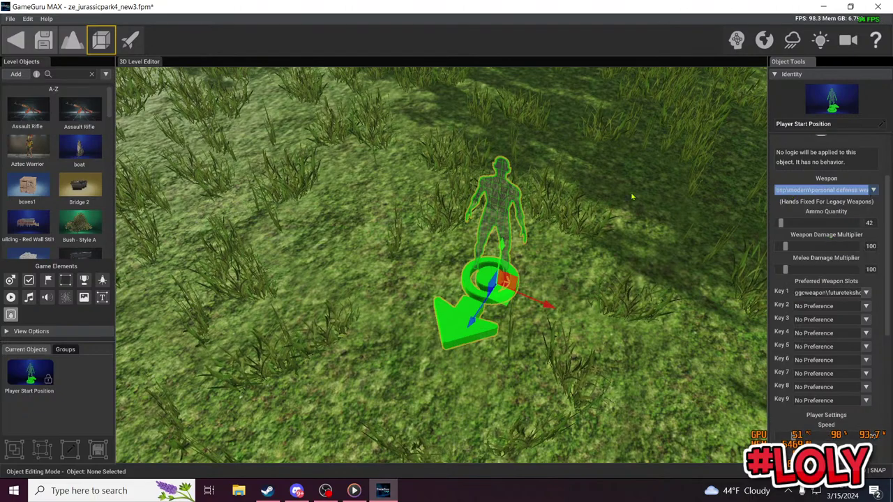
# Step: Test the level again and fire the personal defense weapon toward the trees beside the caravan
pyautogui.click(130, 40)
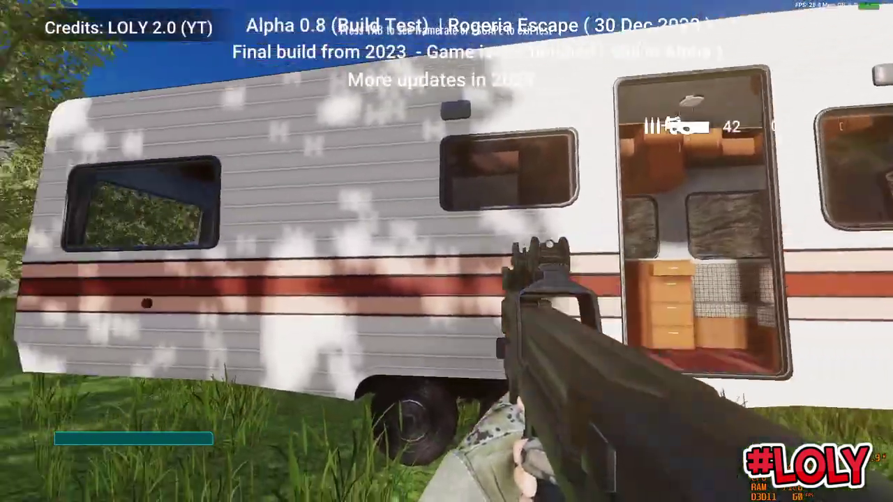
pyautogui.press('s')
pyautogui.press('s')
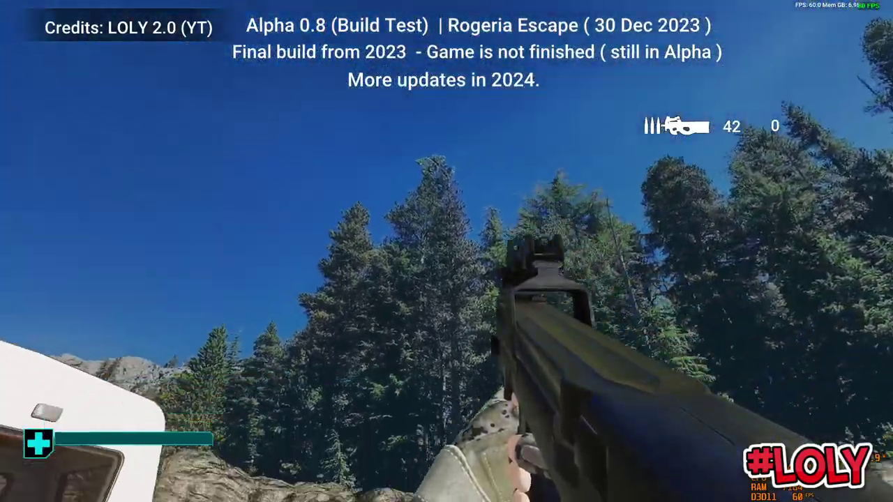
pyautogui.click(446, 251)
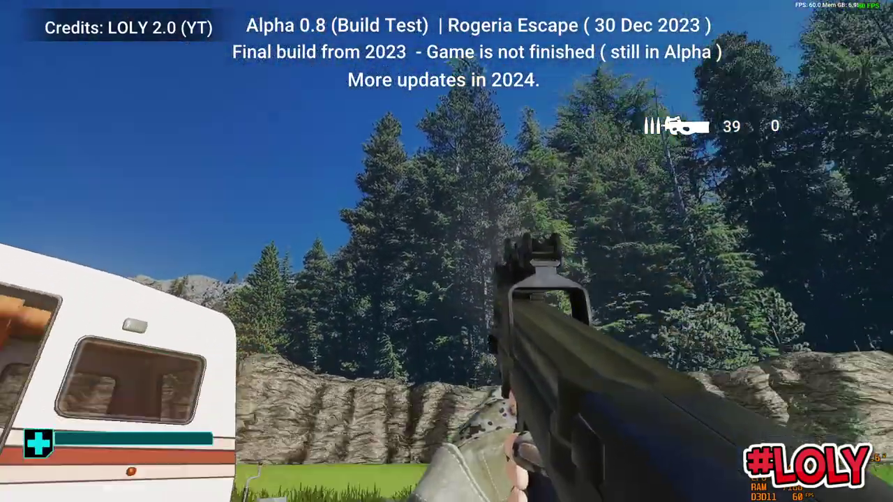
pyautogui.click(446, 252)
pyautogui.click(446, 251)
# Step: Move back and forth outside the caravan, aiming down the sights and firing at its side
pyautogui.rightClick(447, 251)
pyautogui.press('w')
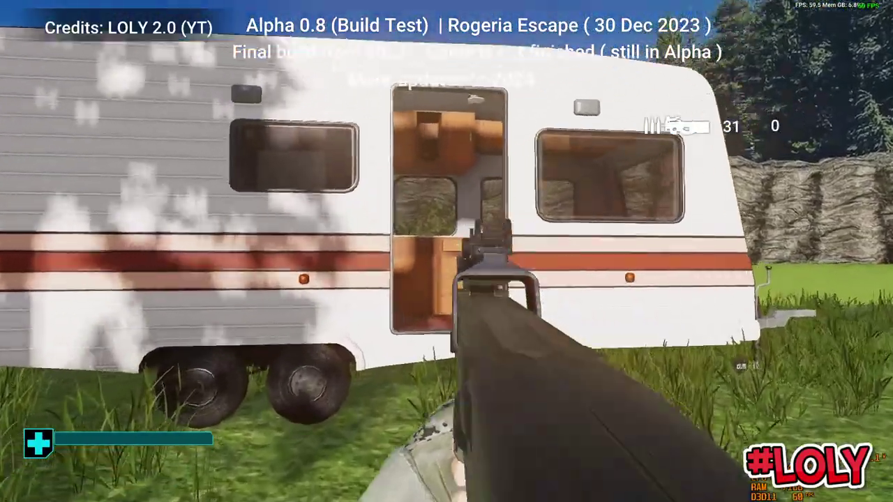
pyautogui.press('s')
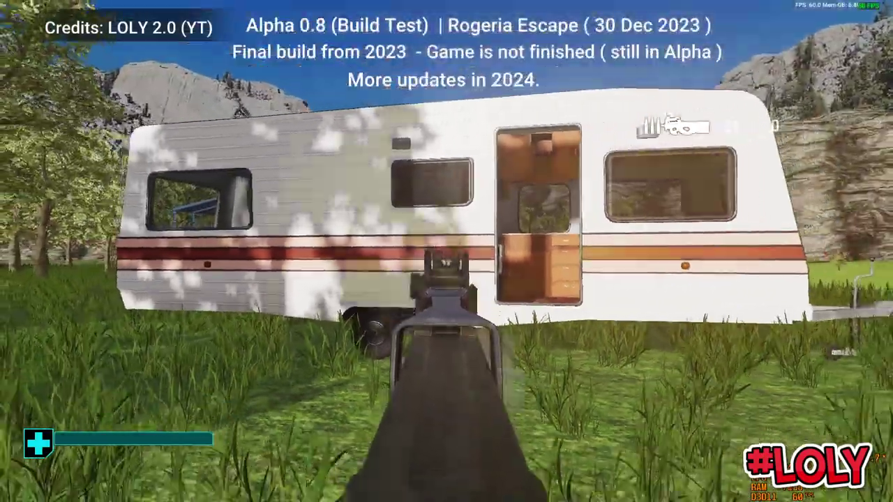
pyautogui.click(446, 251)
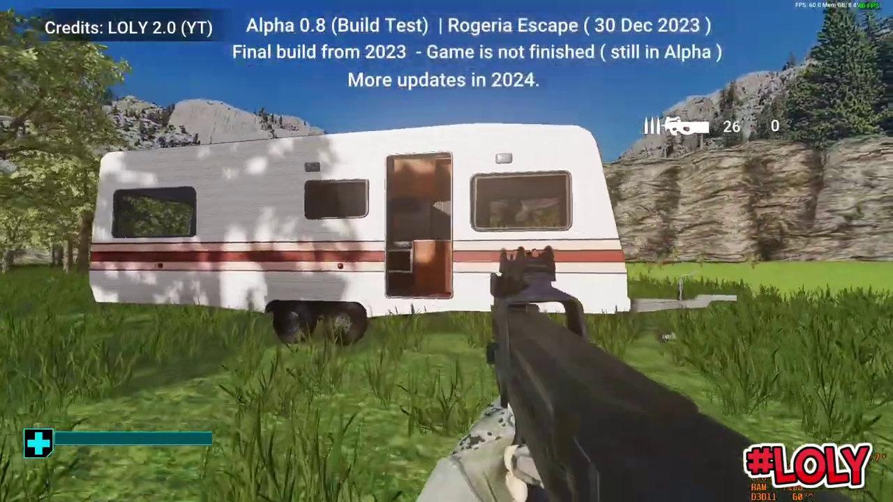
pyautogui.press('w')
pyautogui.press('w')
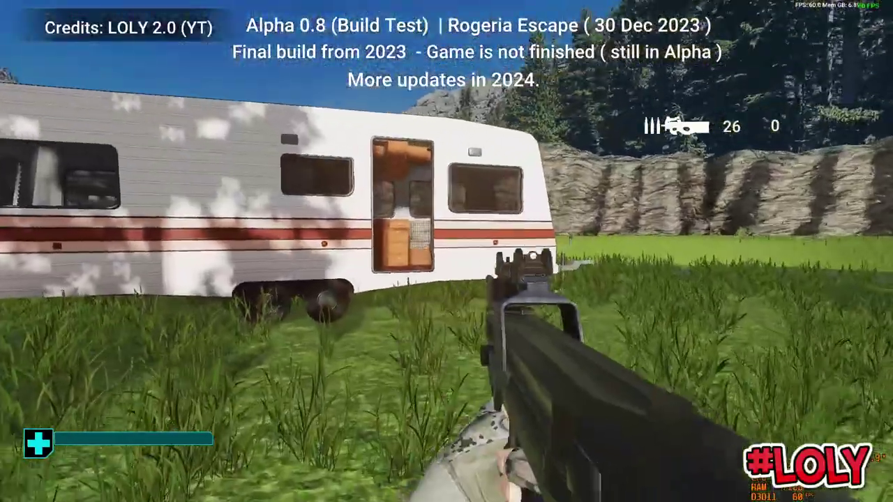
pyautogui.press('s')
pyautogui.click(446, 251)
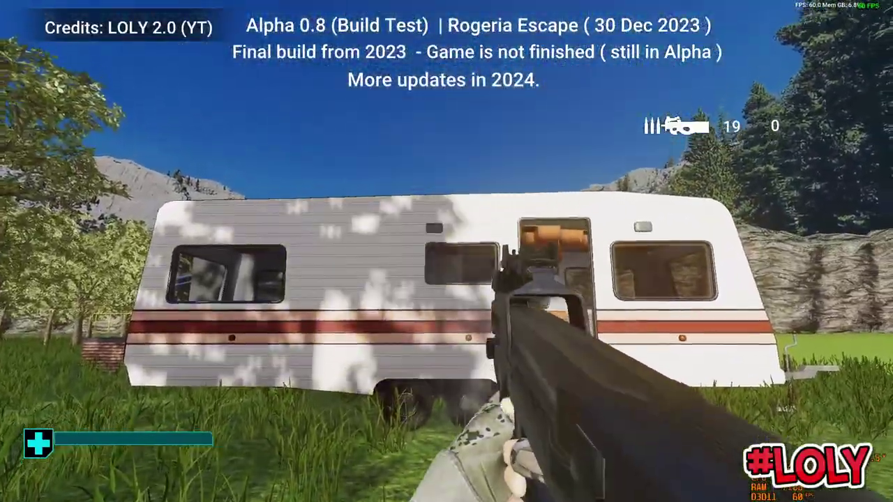
# Step: Walk through the caravan's interior with the weapon in hand and leave through its doorway onto the grass
pyautogui.press('w')
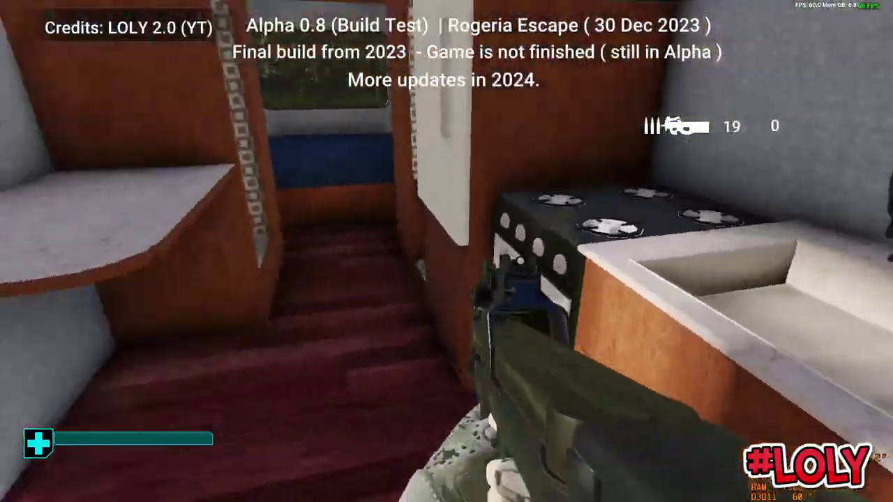
pyautogui.press('w')
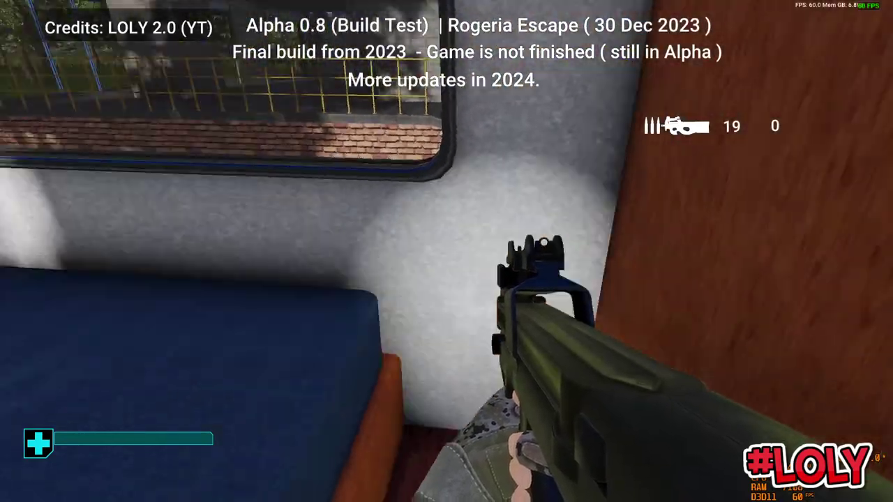
pyautogui.press('w')
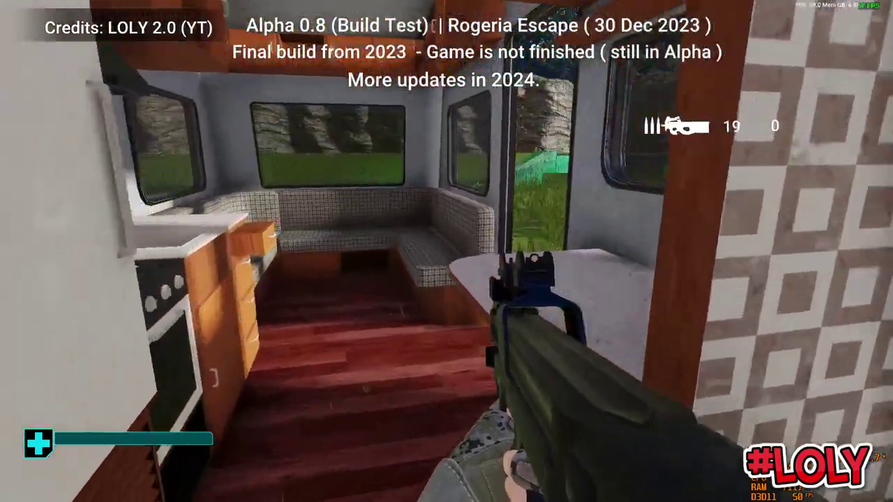
pyautogui.press('w')
pyautogui.press('s')
pyautogui.press('w')
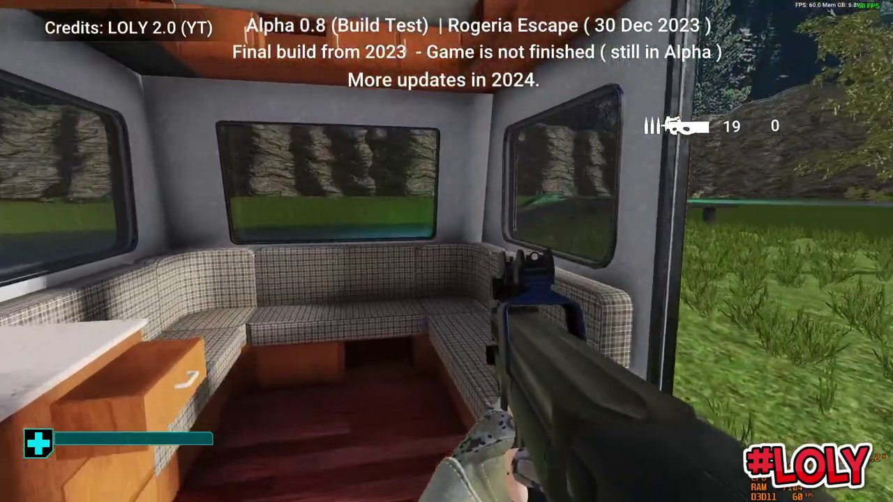
pyautogui.press('w')
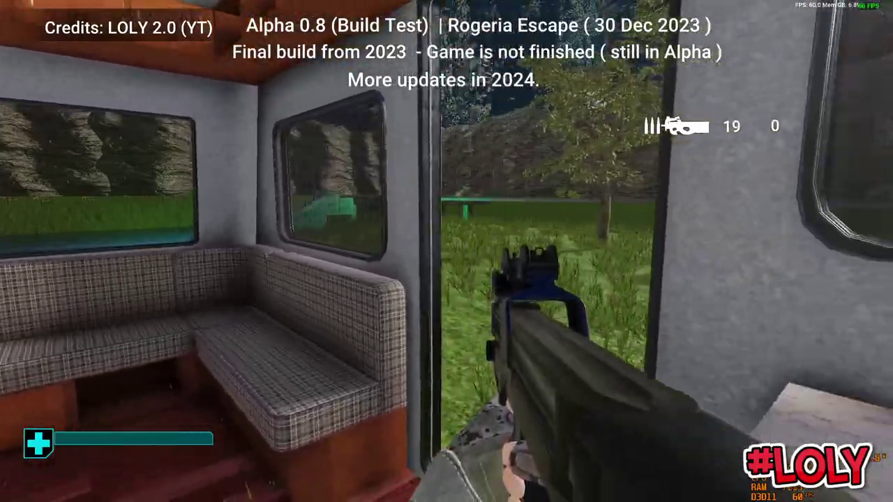
pyautogui.press('w')
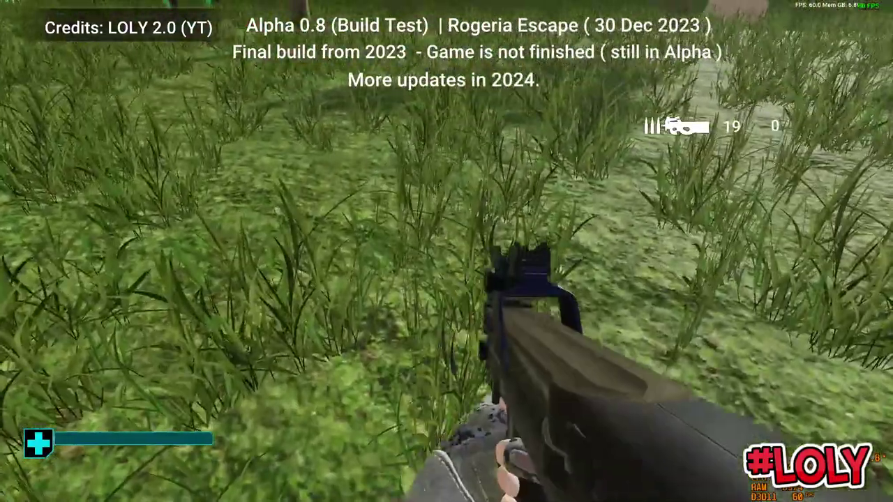
# Step: End the level test and set the Player Start Position's preferred weapon slot Key 1 to bsp\modern\personal defense weapon
pyautogui.press('w')
pyautogui.press('Escape')
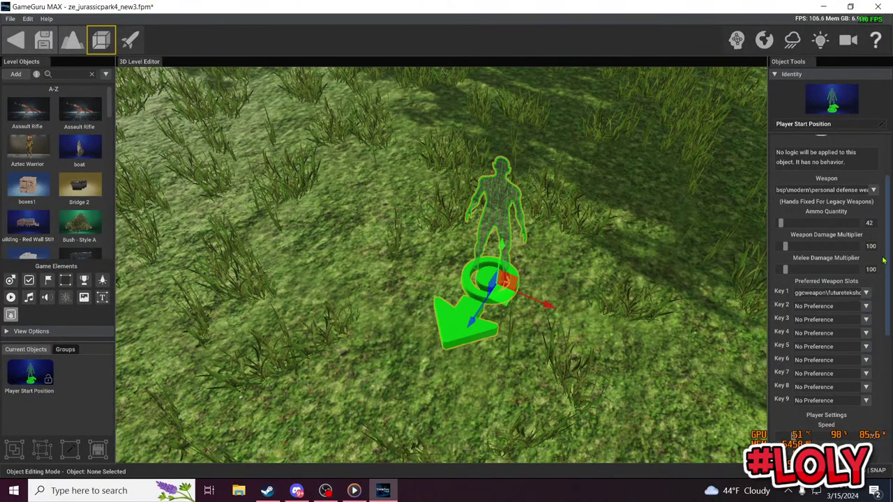
pyautogui.scroll(-10, 883, 262)
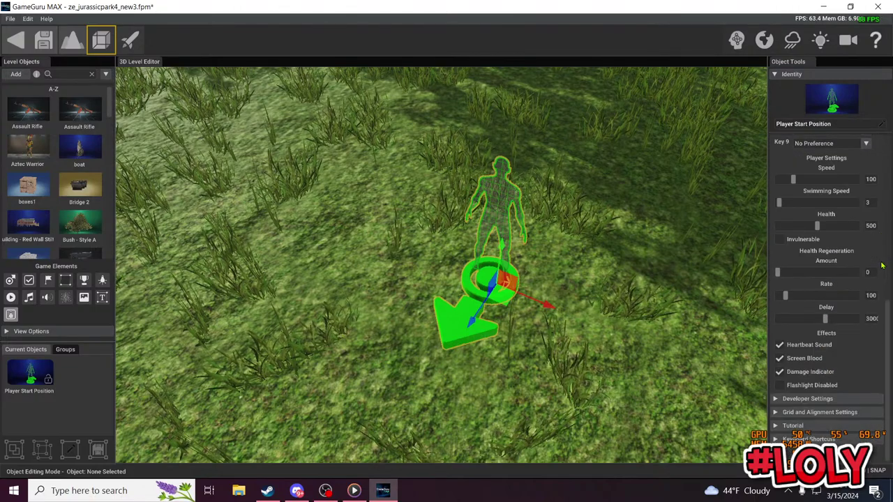
pyautogui.scroll(8, 883, 265)
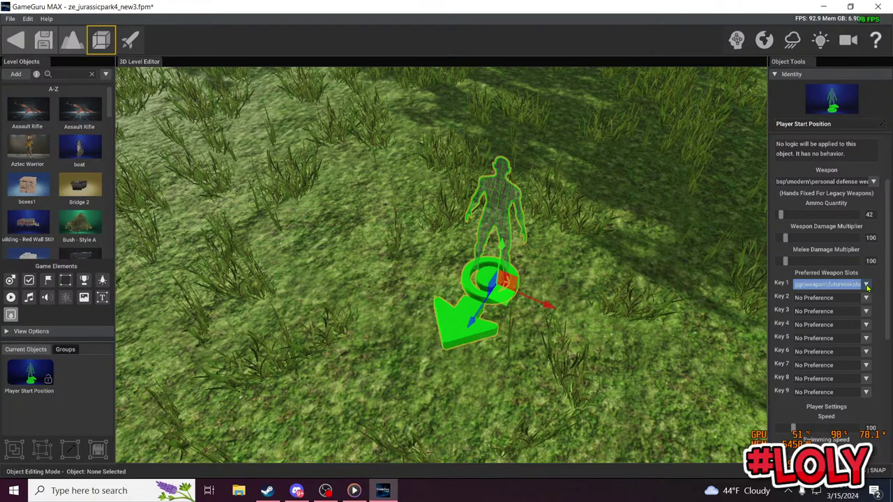
pyautogui.click(867, 286)
pyautogui.scroll(5, 846, 326)
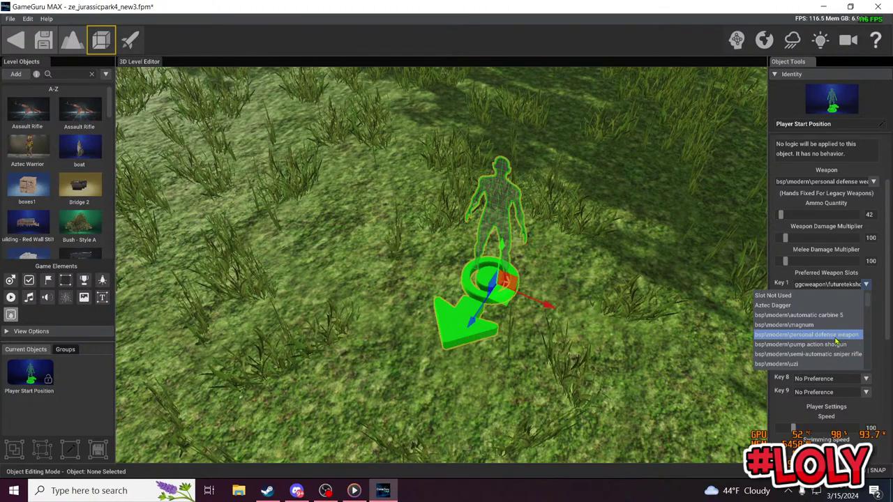
pyautogui.click(830, 334)
# Step: Assign bsp\modern\magnum to the Key 2 preferred weapon slot of the Player Start Position
pyautogui.click(867, 299)
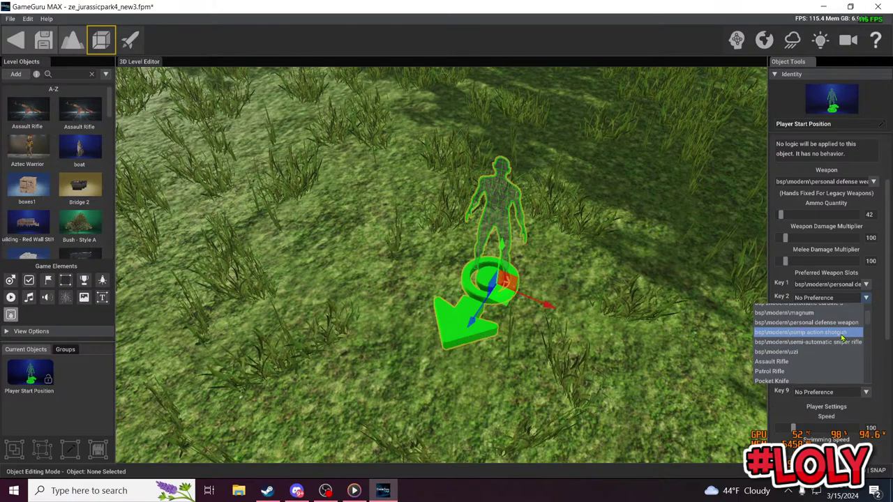
pyautogui.scroll(2, 845, 345)
pyautogui.click(846, 348)
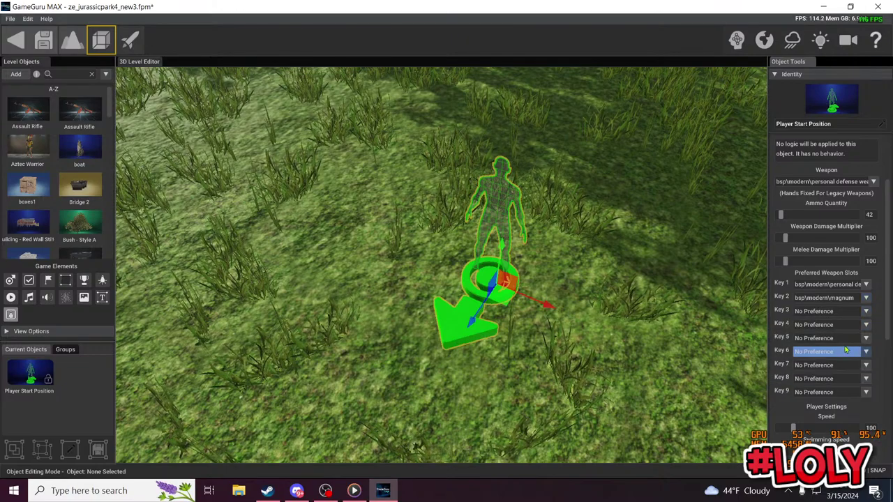
# Step: Assign tools\handsaw to the Key 3 preferred weapon slot of the Player Start Position
pyautogui.click(866, 311)
pyautogui.scroll(-2, 839, 382)
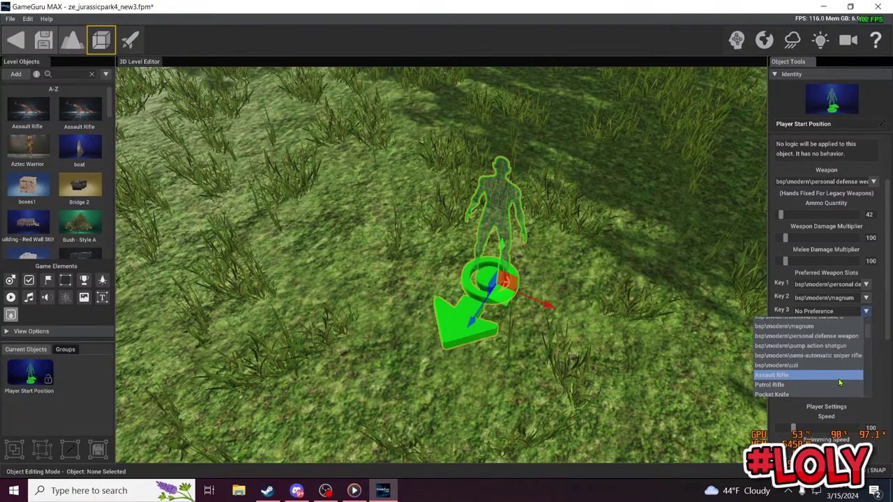
pyautogui.scroll(-3, 837, 374)
pyautogui.scroll(-3, 838, 371)
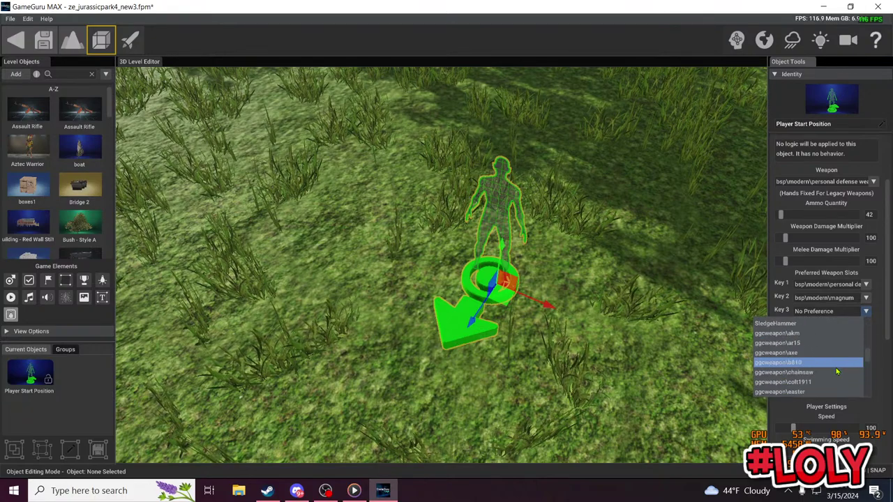
pyautogui.moveTo(868, 364); pyautogui.dragTo(859, 397)
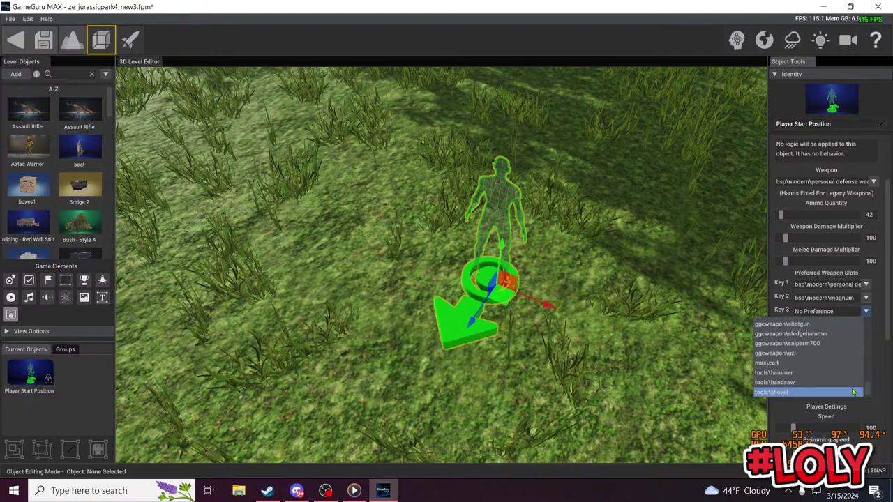
pyautogui.click(812, 384)
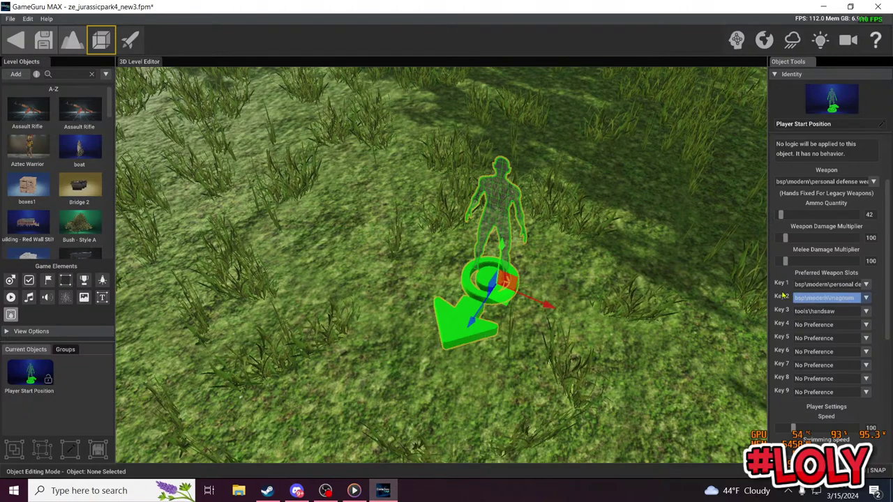
# Step: Test the level with the weapon slots set, firing the personal defense weapon beside the caravan, and return to the editor
pyautogui.click(130, 40)
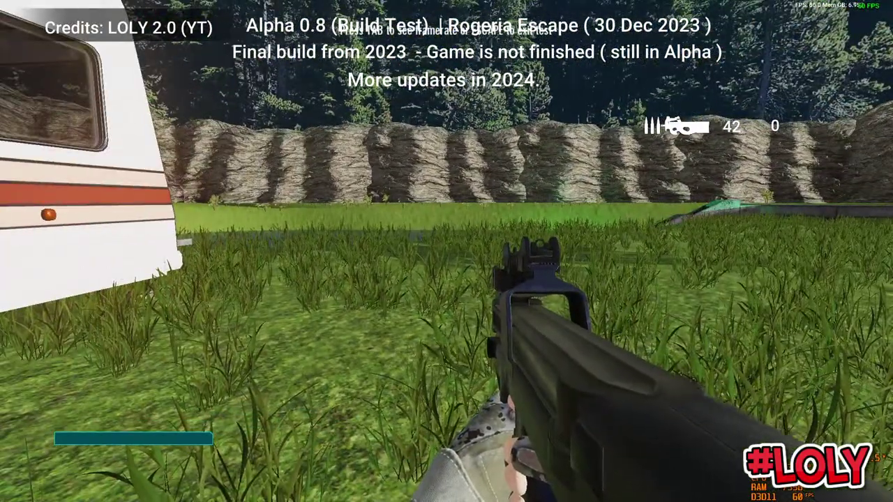
pyautogui.click(446, 251)
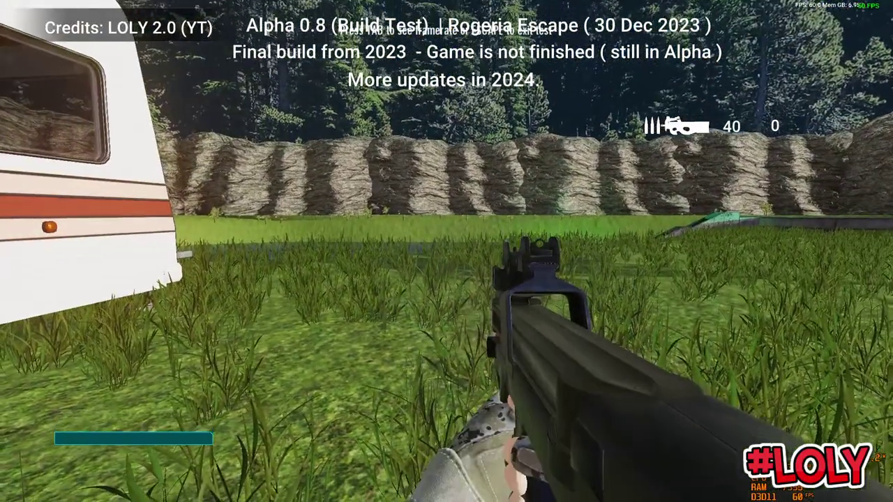
pyautogui.click(446, 251)
pyautogui.click(446, 251)
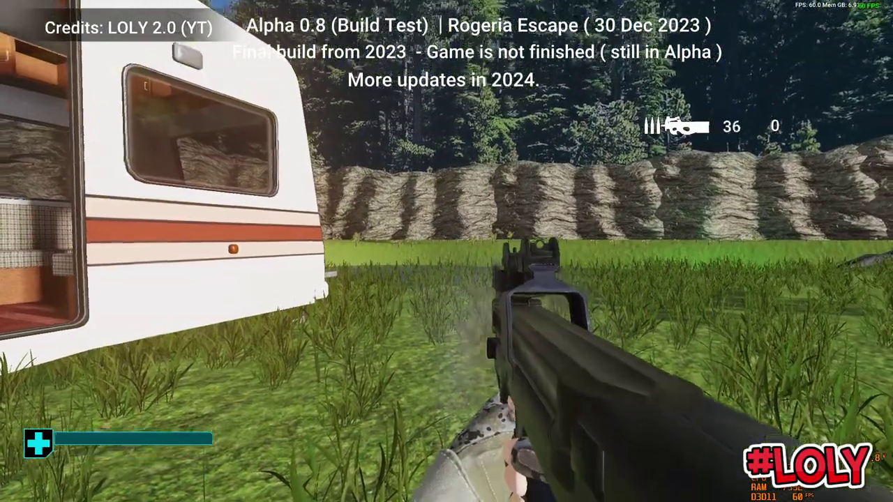
pyautogui.click(447, 251)
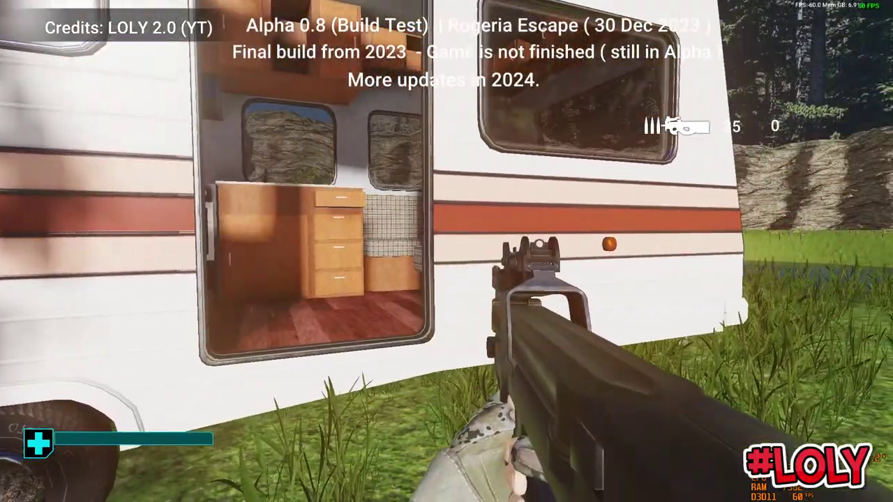
pyautogui.click(446, 252)
pyautogui.click(447, 251)
pyautogui.click(447, 251)
pyautogui.press('Escape')
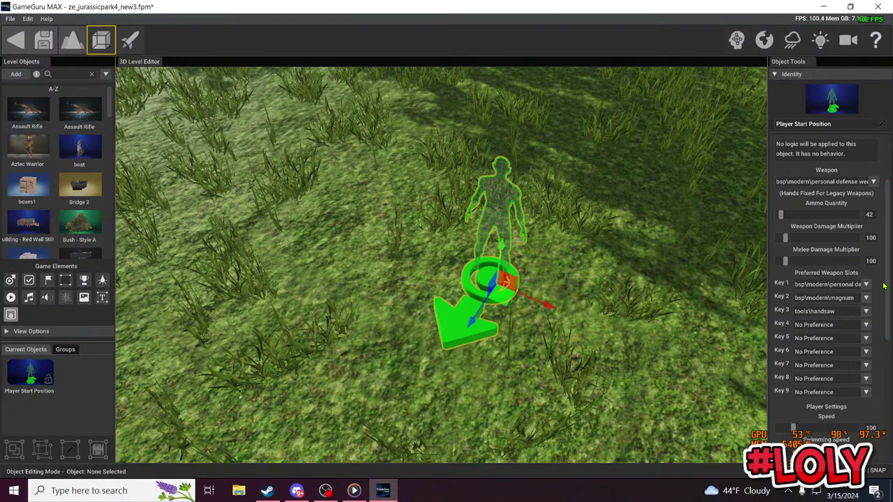
# Step: Change the Player Start Position's Key 3 preferred weapon slot to Pocket Knife
pyautogui.moveTo(887, 329); pyautogui.dragTo(891, 284)
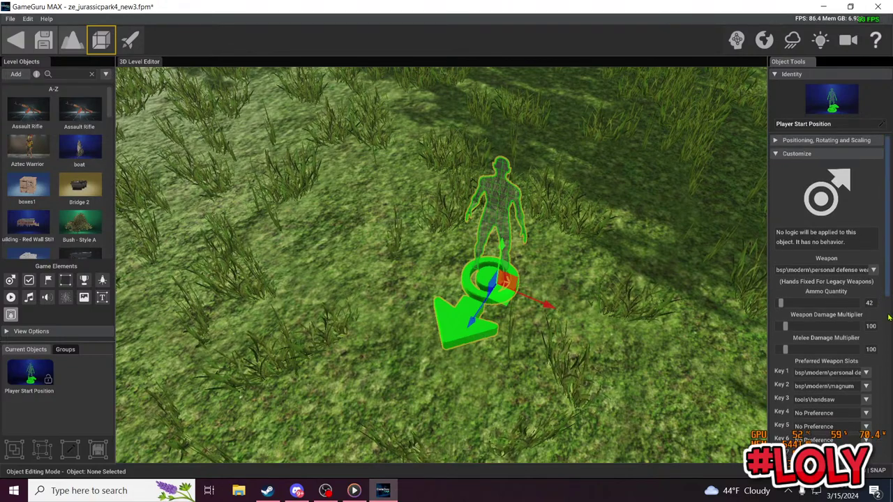
pyautogui.moveTo(888, 272); pyautogui.dragTo(885, 309)
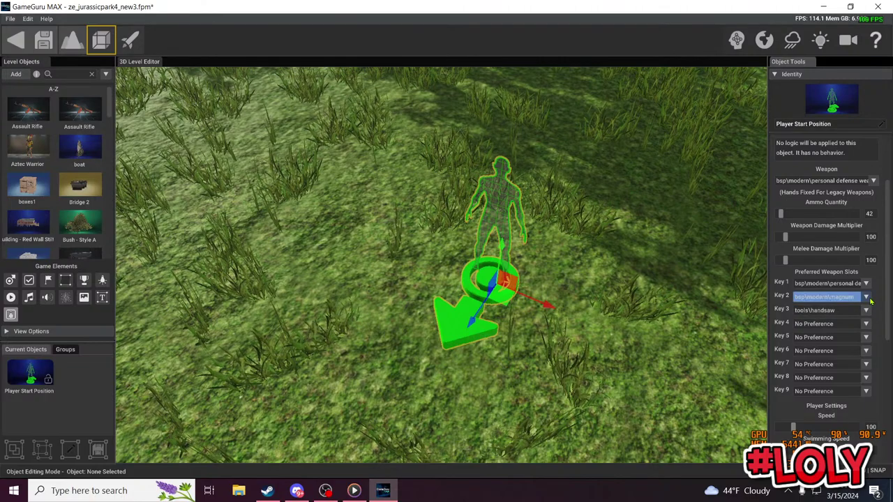
pyautogui.click(867, 297)
pyautogui.click(867, 298)
pyautogui.click(866, 310)
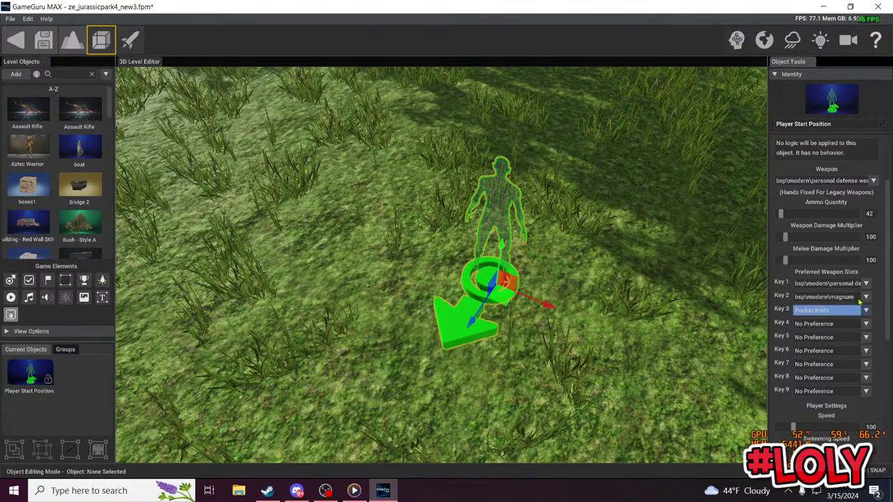
# Step: Test the level again, toggling the performance data and looking around outside the caravan, and return to the editor
pyautogui.click(132, 50)
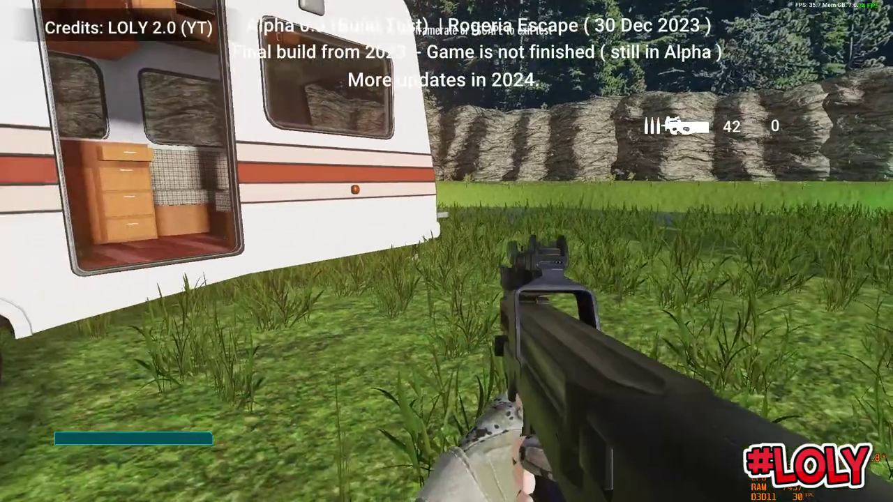
pyautogui.press('w')
pyautogui.press('Tab')
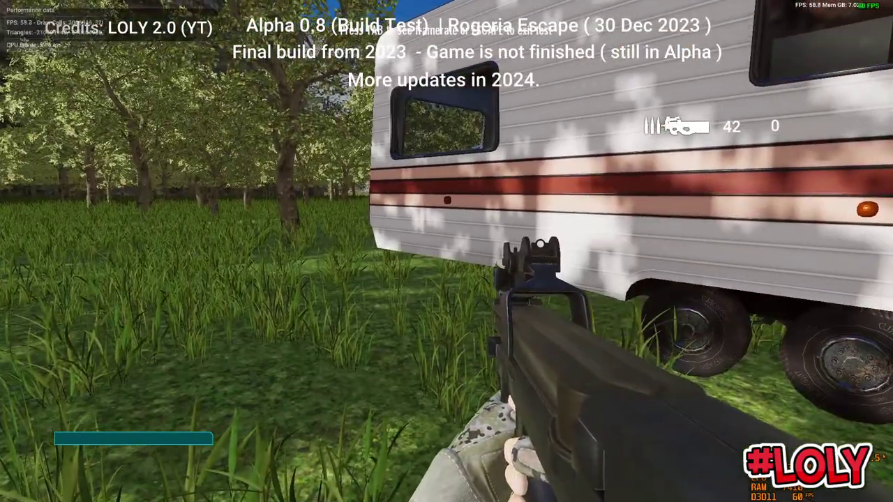
pyautogui.press('Tab')
pyautogui.press('Tab')
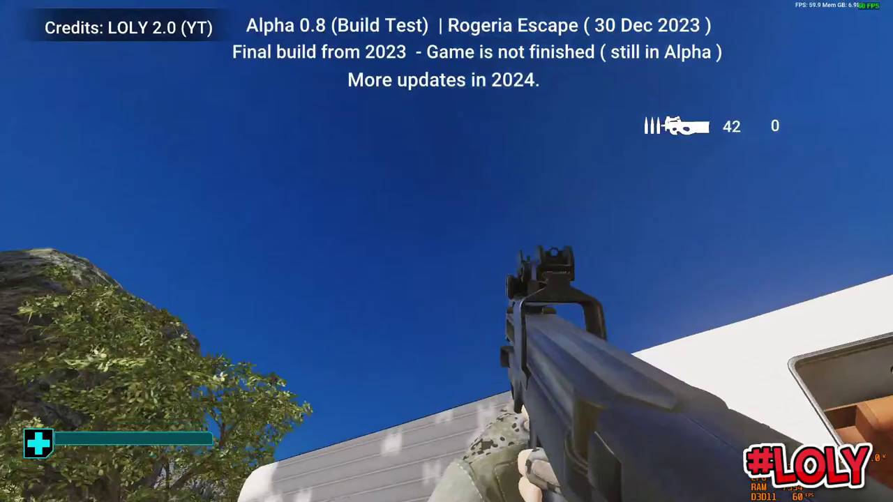
pyautogui.rightClick(447, 275)
pyautogui.press('s')
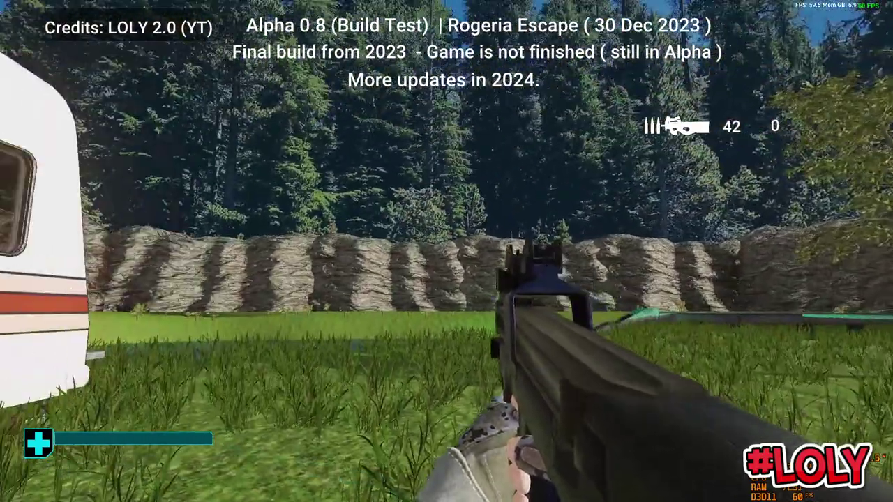
pyautogui.press('Escape')
# Step: Check the General and Behavior settings of the sailboat at the foot of the water stairs, and delete it
pyautogui.moveTo(447, 275); pyautogui.dragTo(328, 342, button='right')
pyautogui.press('s')
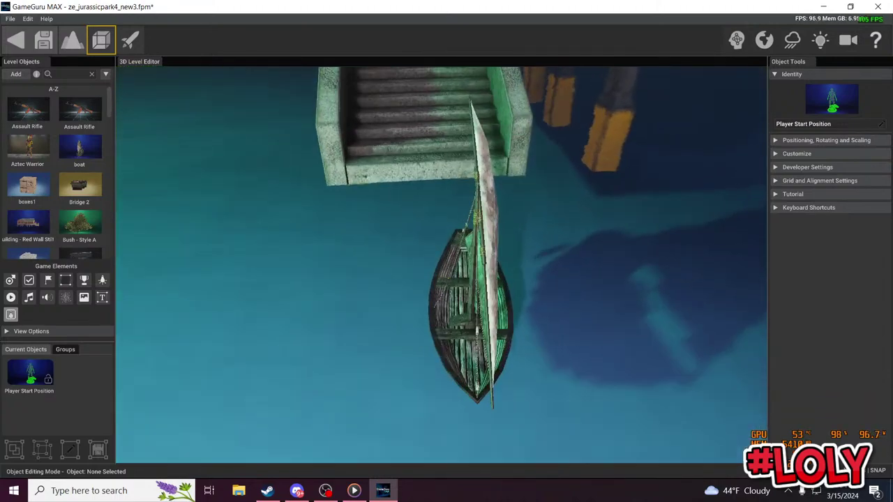
pyautogui.click(453, 309)
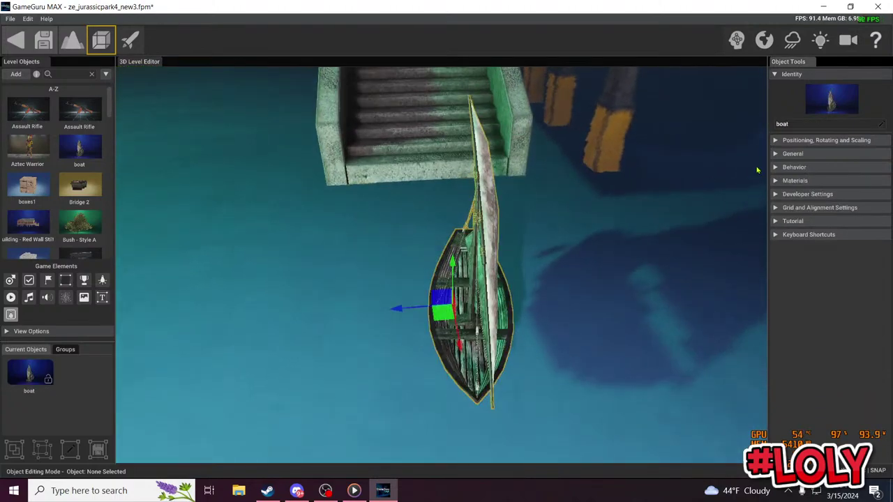
pyautogui.click(833, 152)
pyautogui.click(830, 154)
pyautogui.click(826, 155)
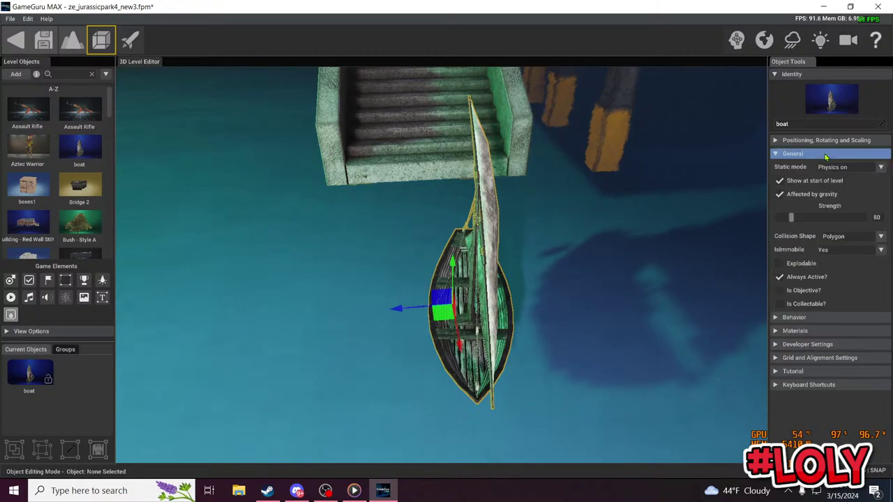
pyautogui.click(826, 154)
pyautogui.click(823, 168)
pyautogui.click(823, 168)
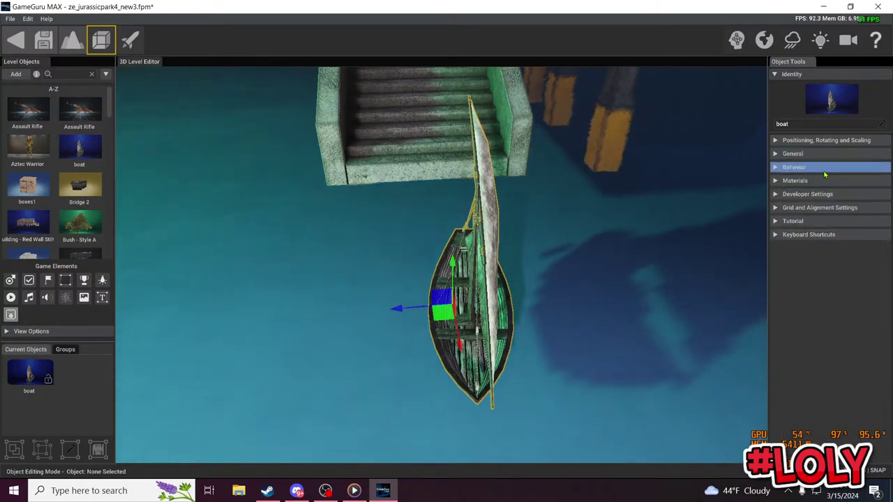
pyautogui.press('Delete')
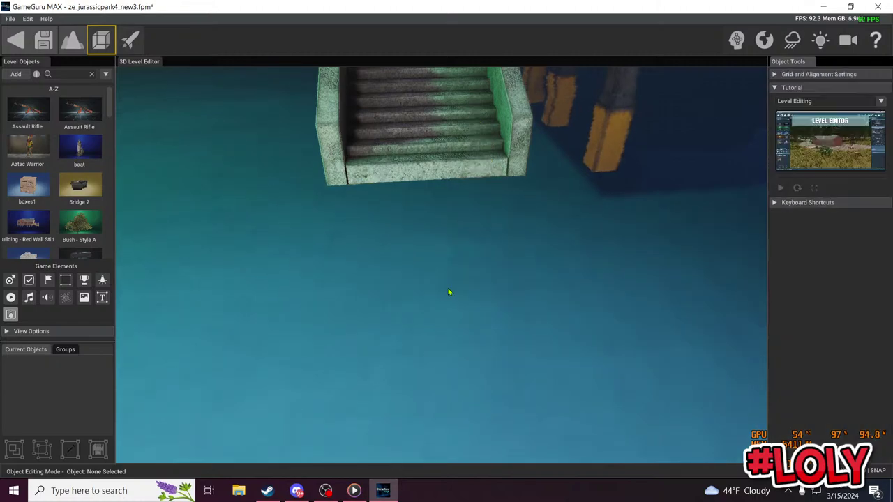
# Step: Add boat03 from the User - Sula library category and position it in the water in front of the stairs
pyautogui.click(15, 74)
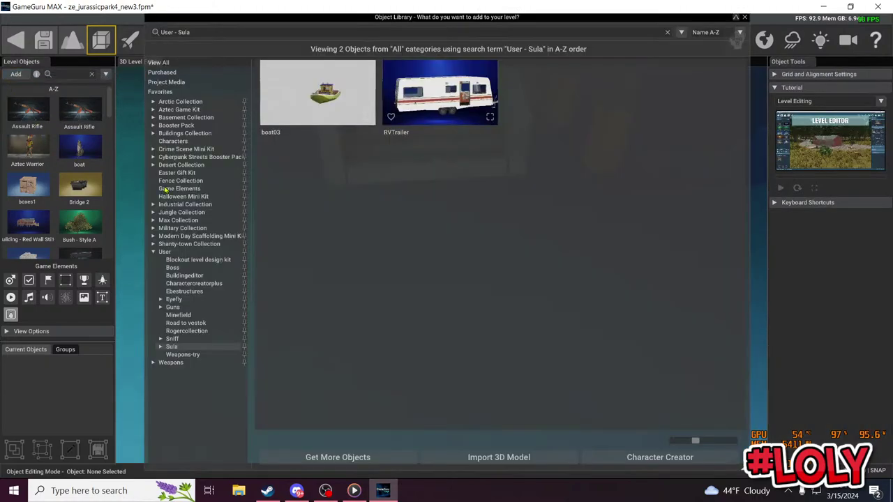
pyautogui.moveTo(328, 117); pyautogui.dragTo(770, 242)
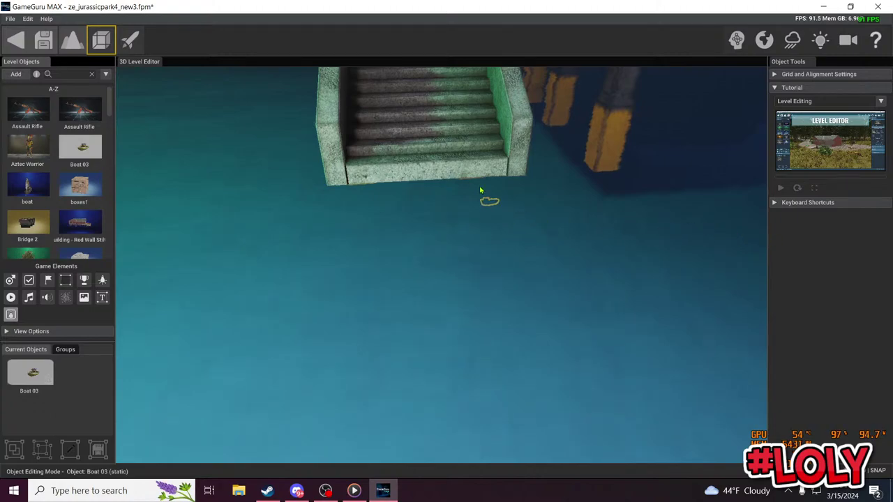
pyautogui.click(383, 141)
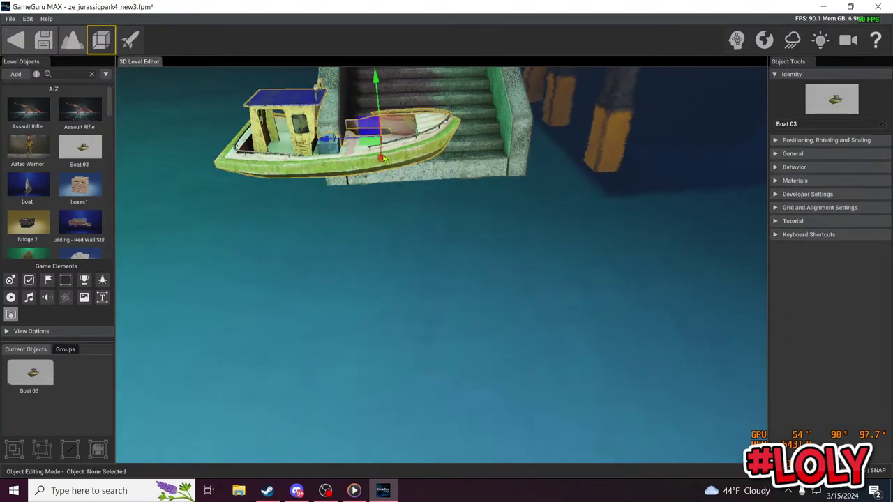
pyautogui.moveTo(381, 163); pyautogui.dragTo(384, 251)
pyautogui.press('s')
pyautogui.moveTo(384, 251); pyautogui.dragTo(335, 227, button='right')
pyautogui.scroll(3, 403, 246)
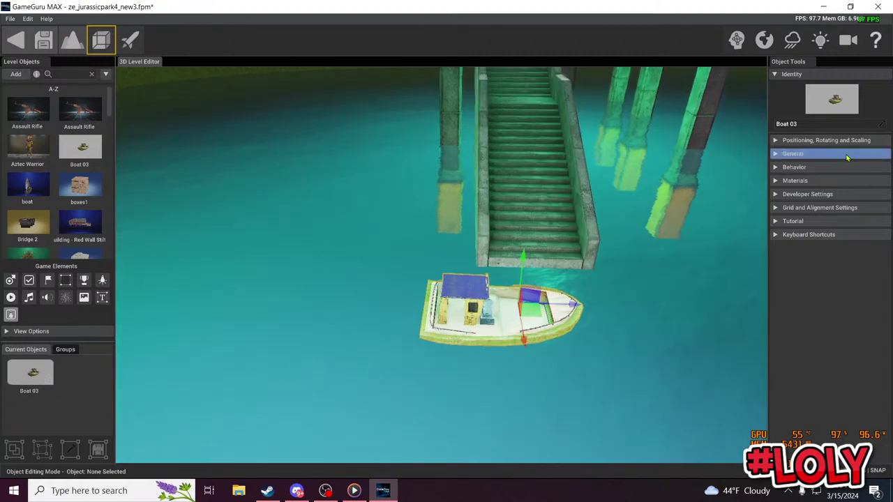
# Step: Check Boat 03's General and Behavior settings and set its static mode to Physics on
pyautogui.click(837, 155)
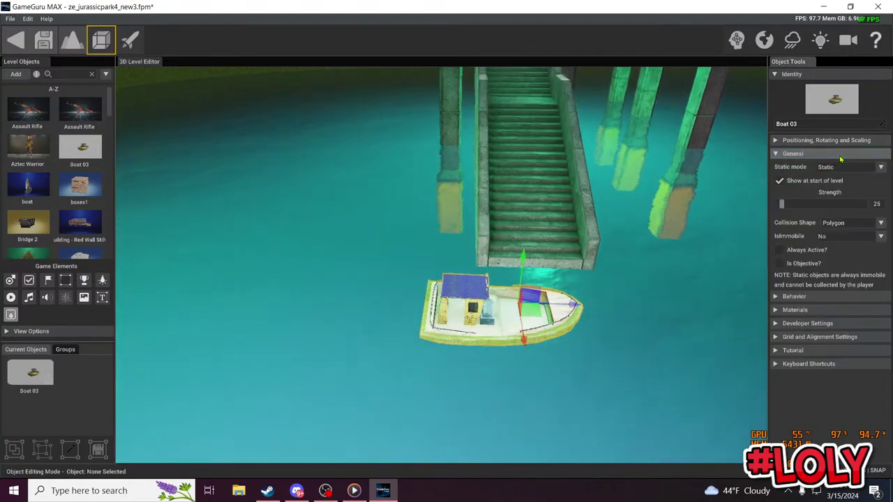
pyautogui.click(839, 154)
pyautogui.click(823, 168)
pyautogui.click(823, 167)
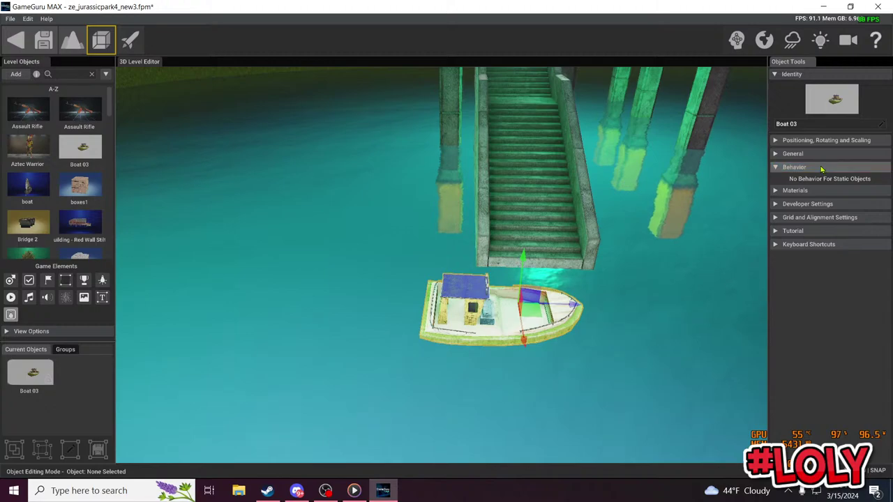
pyautogui.click(823, 154)
pyautogui.click(882, 168)
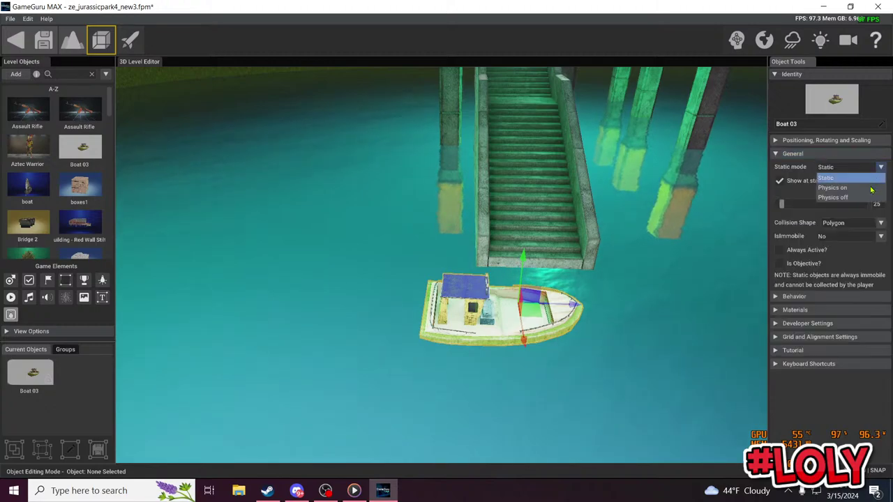
pyautogui.click(871, 187)
pyautogui.click(831, 153)
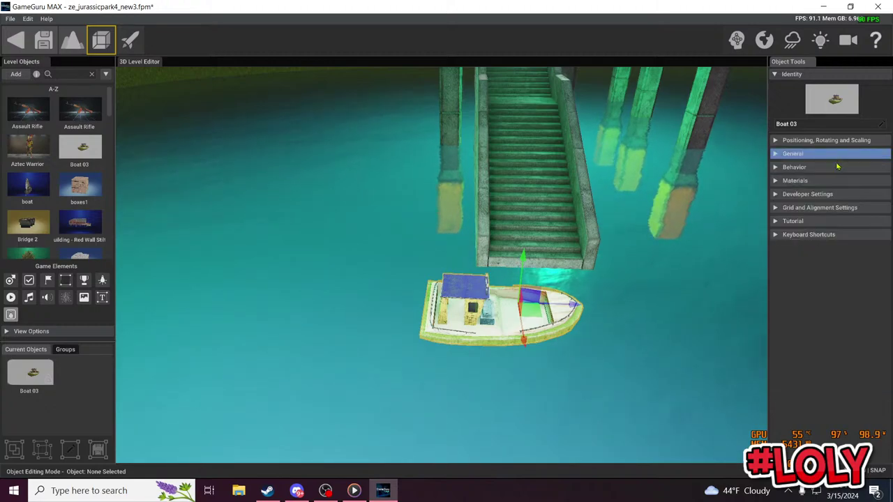
# Step: Search the behavior library for "boat" and assign the Boat behavior to Boat 03
pyautogui.click(830, 167)
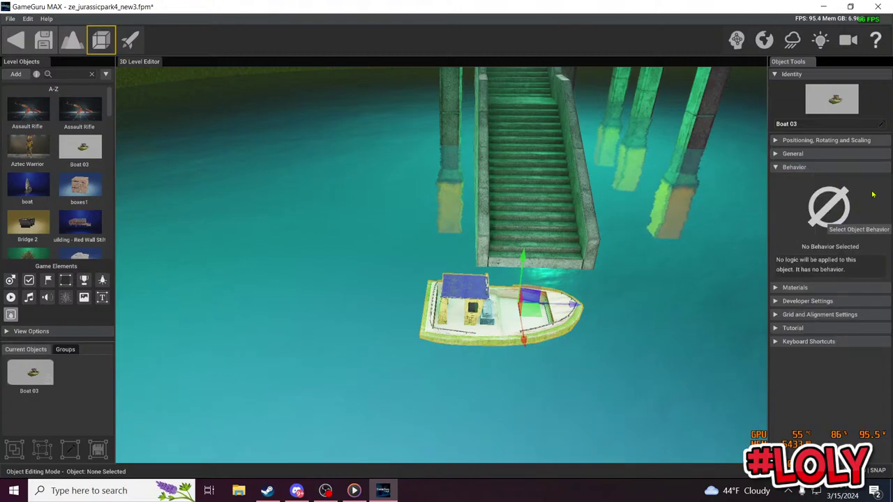
pyautogui.click(815, 220)
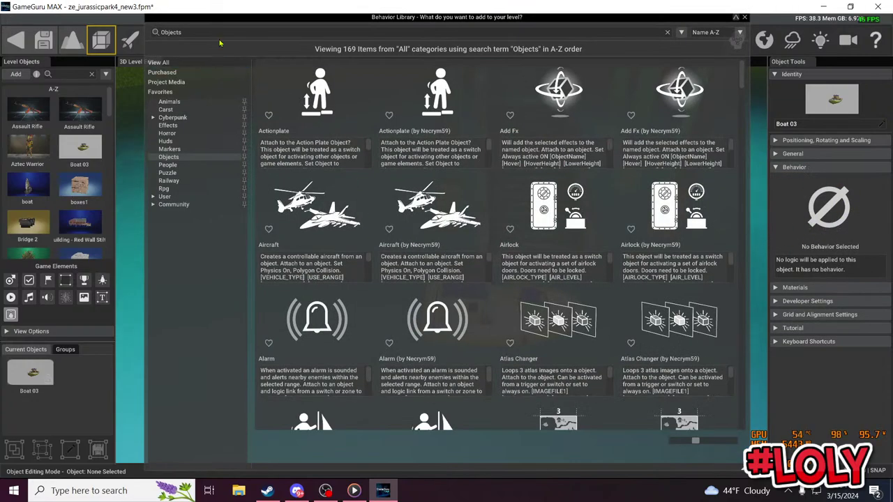
pyautogui.moveTo(219, 33); pyautogui.dragTo(126, 37)
pyautogui.write('boat')
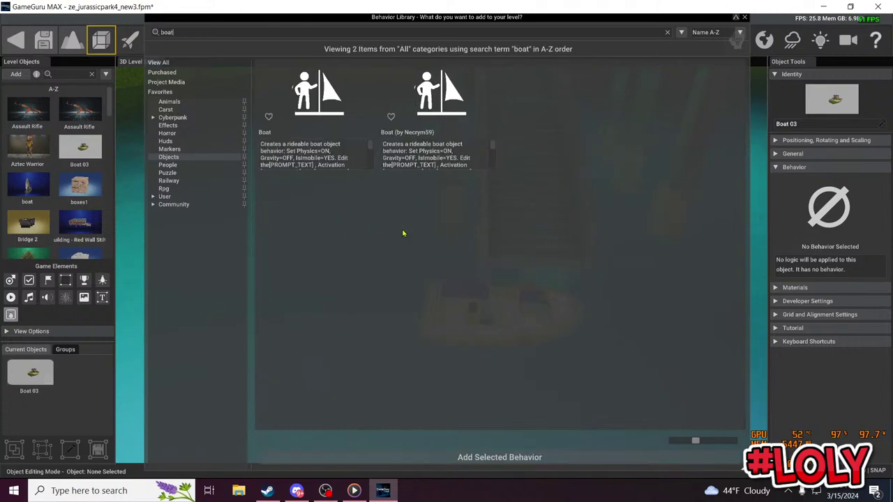
pyautogui.click(544, 459)
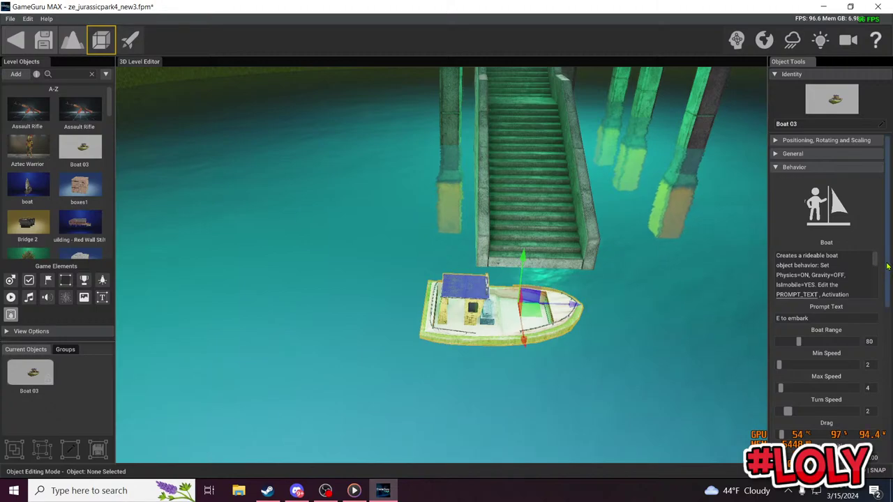
# Step: Review the Boat behavior's settings on Boat 03 and inspect the boat up close
pyautogui.moveTo(887, 266); pyautogui.dragTo(890, 363)
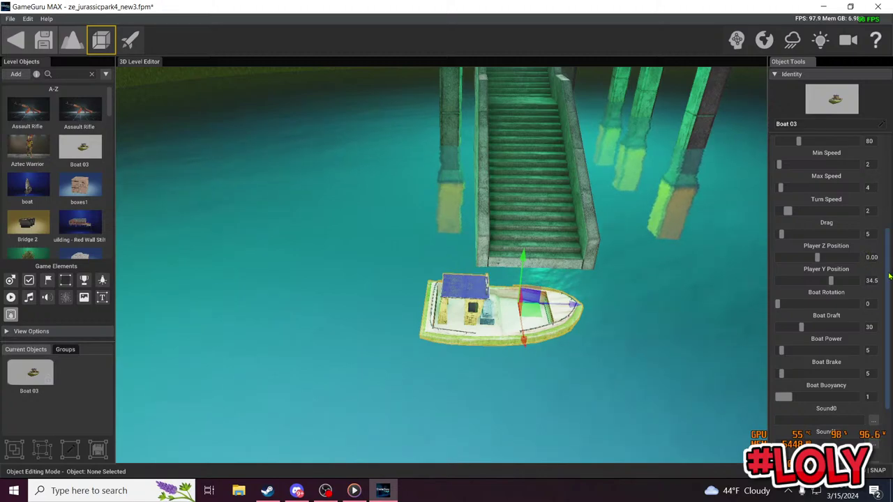
pyautogui.moveTo(890, 277); pyautogui.dragTo(885, 157)
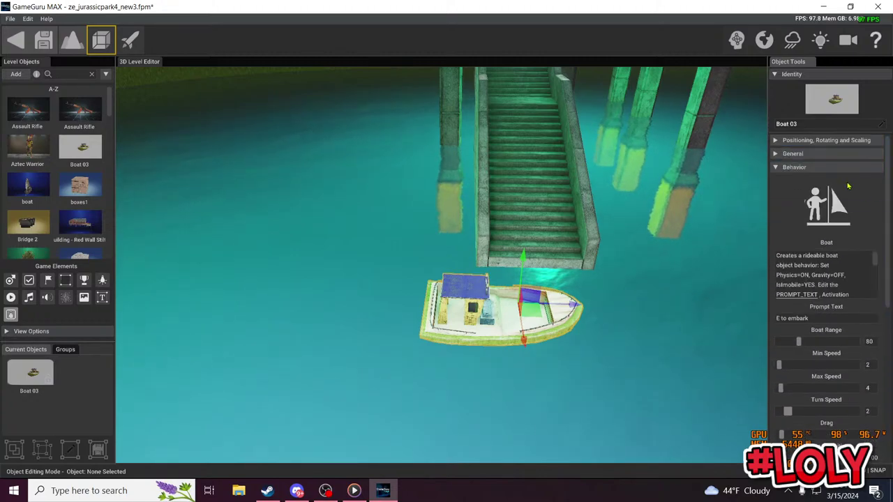
pyautogui.click(827, 167)
pyautogui.moveTo(632, 271)
pyautogui.mouseDown(button='right')
pyautogui.moveTo(691, 307)
pyautogui.moveTo(621, 279)
pyautogui.mouseUp(button='right')
pyautogui.press('w')
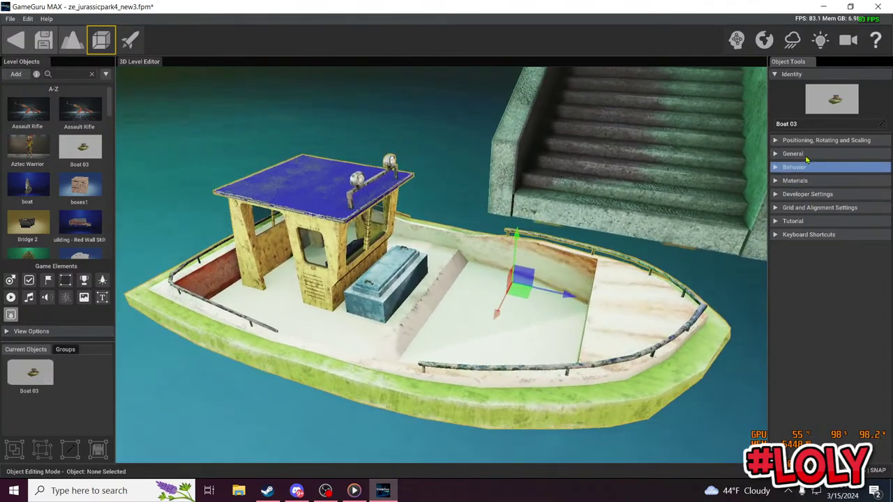
pyautogui.click(806, 142)
pyautogui.click(807, 142)
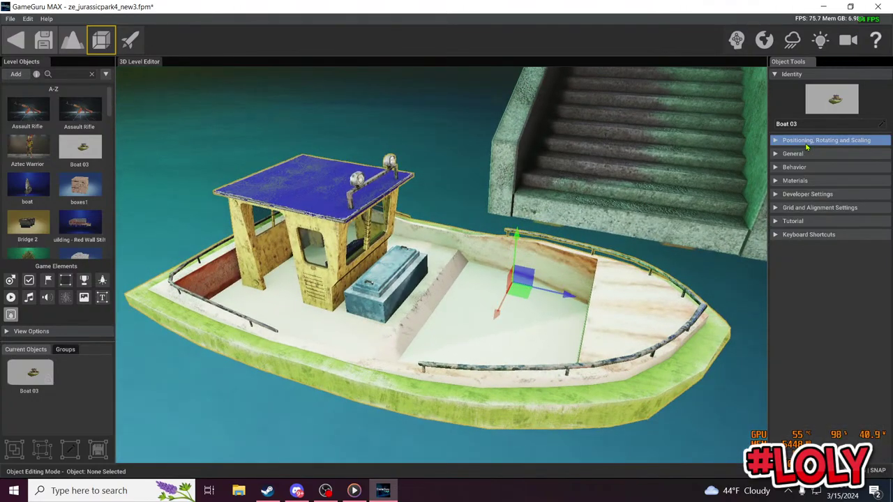
# Step: Place the player start position on the stone platform at the upper end of the water stairs
pyautogui.press('s')
pyautogui.moveTo(399, 155)
pyautogui.mouseDown(button='right')
pyautogui.moveTo(405, 161)
pyautogui.moveTo(413, 88)
pyautogui.moveTo(397, 166)
pyautogui.mouseUp(button='right')
pyautogui.press('w')
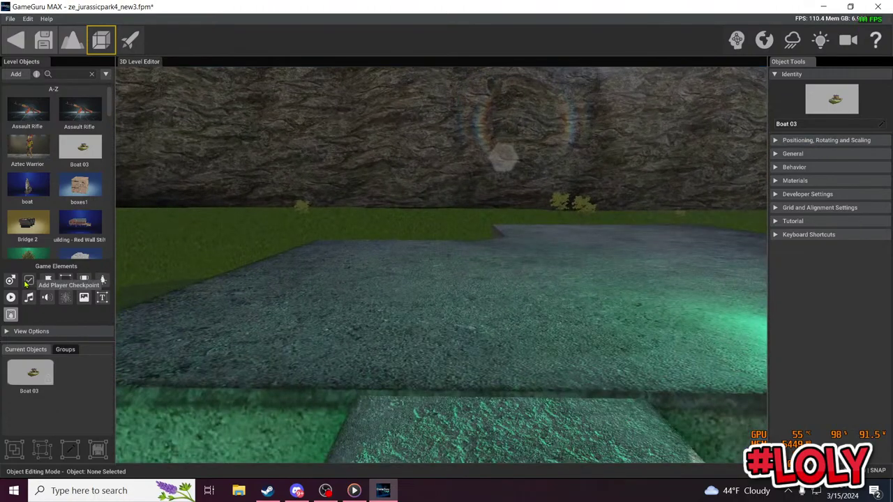
pyautogui.click(11, 280)
pyautogui.click(427, 310)
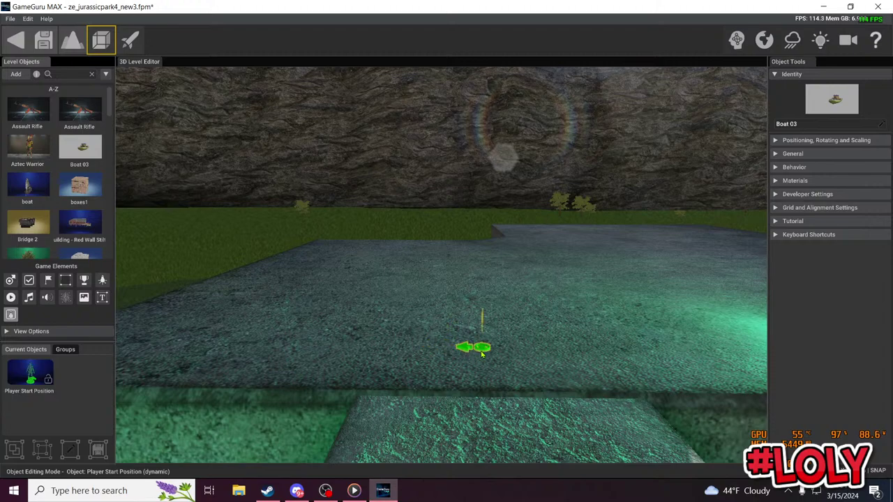
pyautogui.click(482, 354)
# Step: Test the level by walking down the stairs, embarking on the boat and driving it across the water, and return to the editor
pyautogui.click(132, 42)
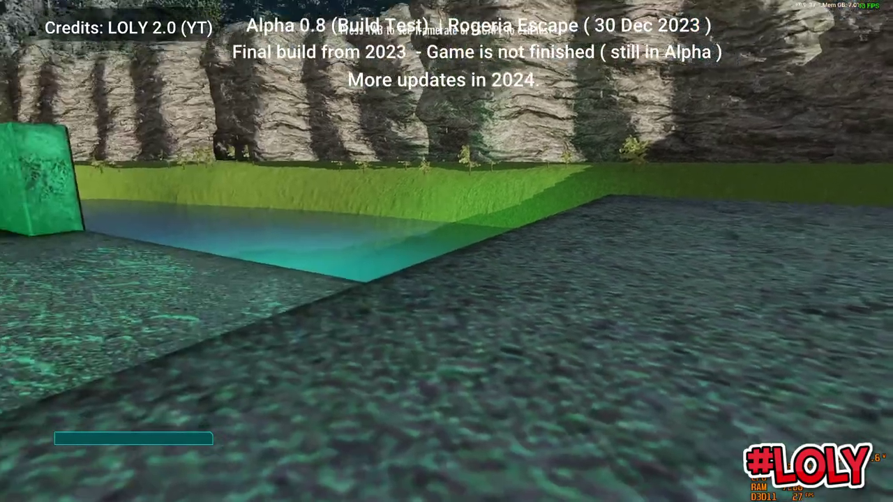
pyautogui.press('w')
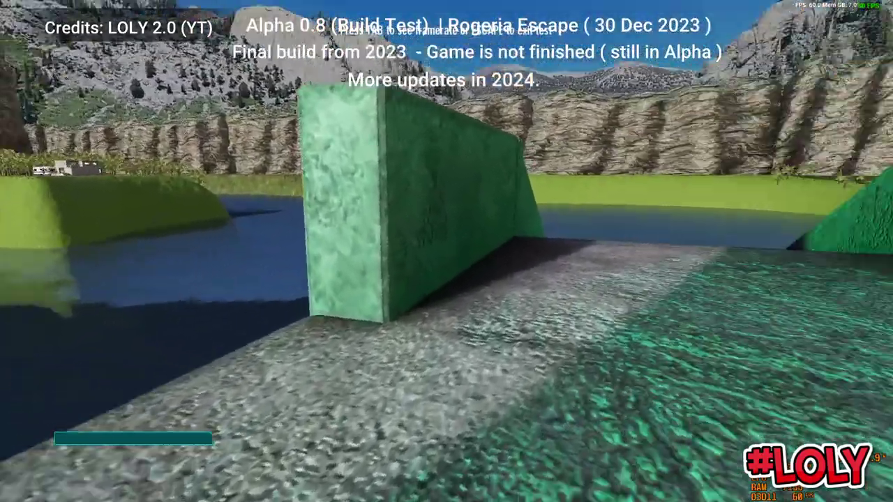
pyautogui.press('w')
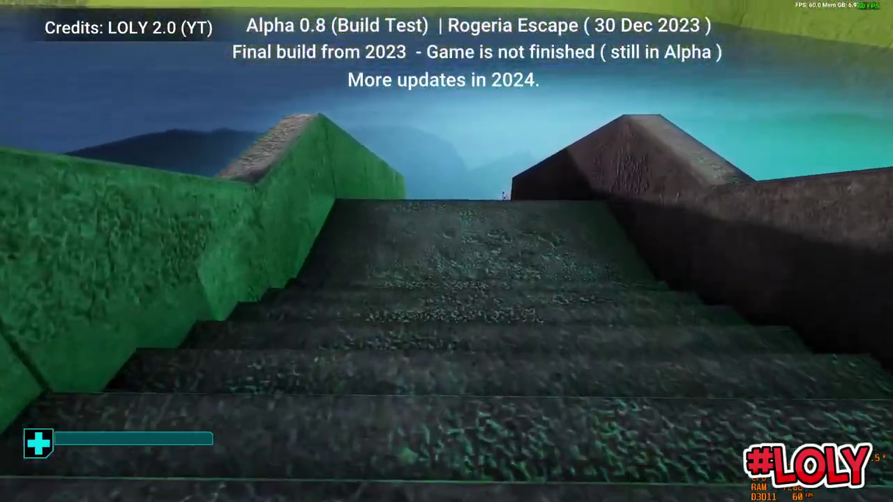
pyautogui.press('w')
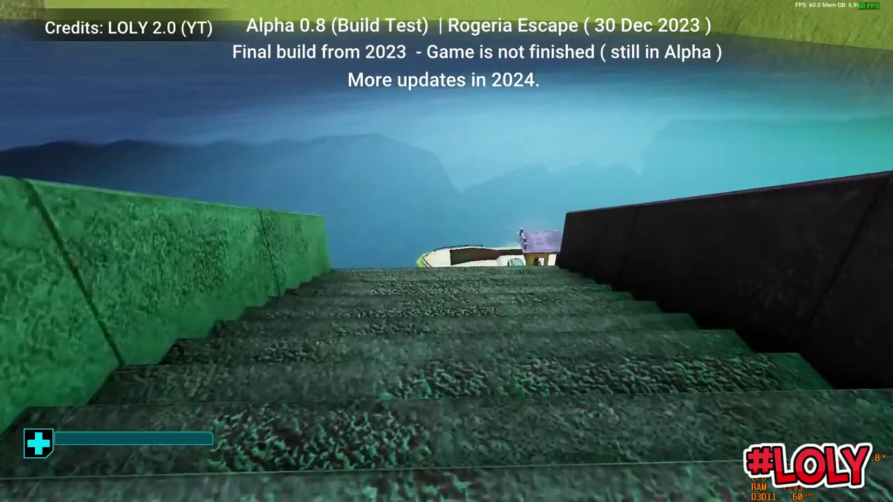
pyautogui.press('w')
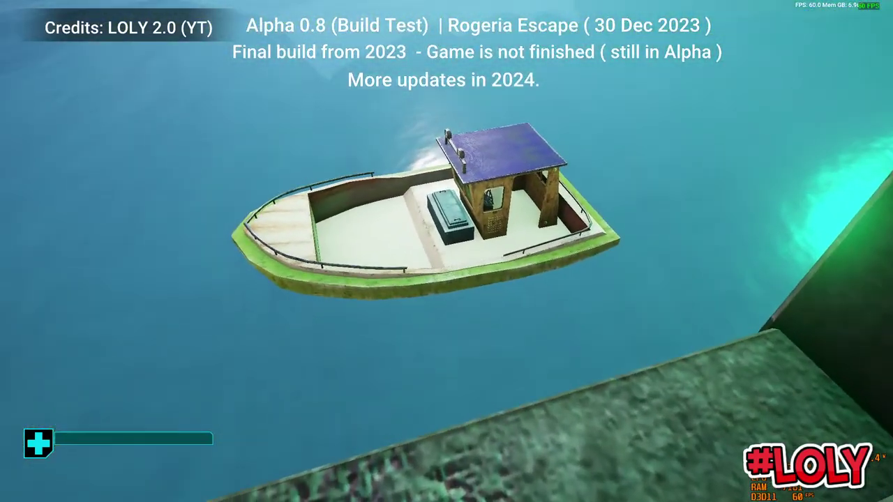
pyautogui.press('w')
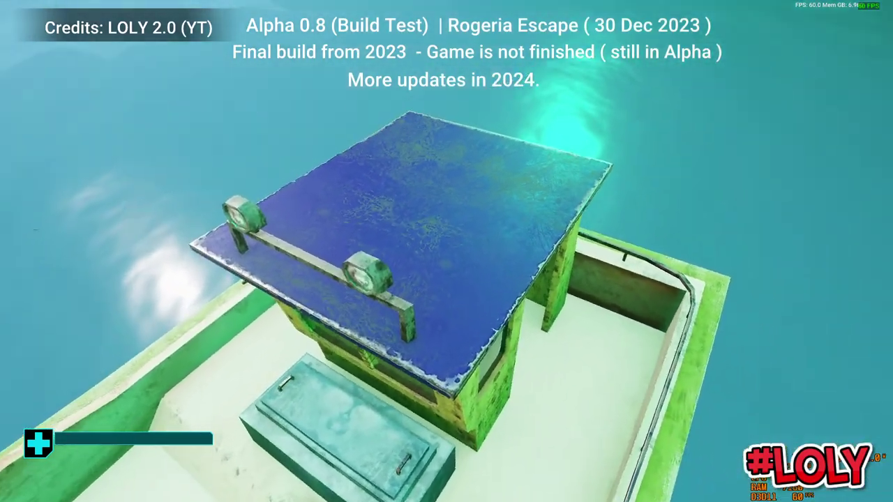
pyautogui.press('e')
pyautogui.press('w')
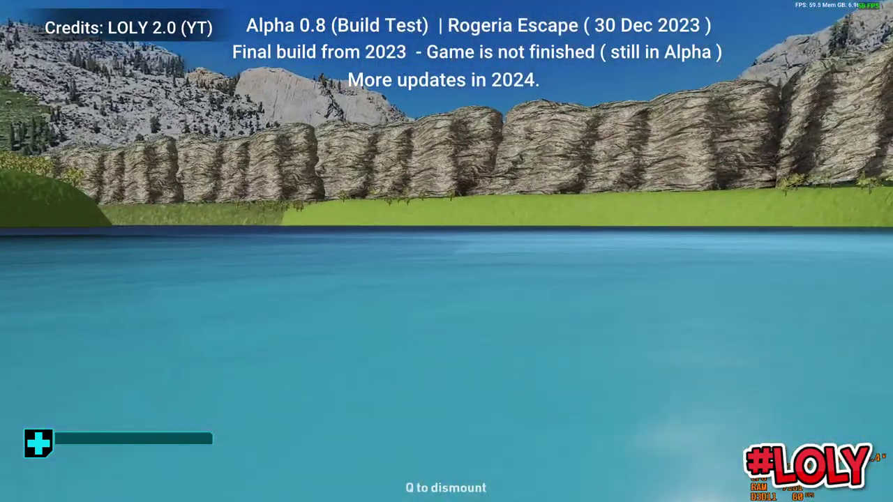
pyautogui.press('w')
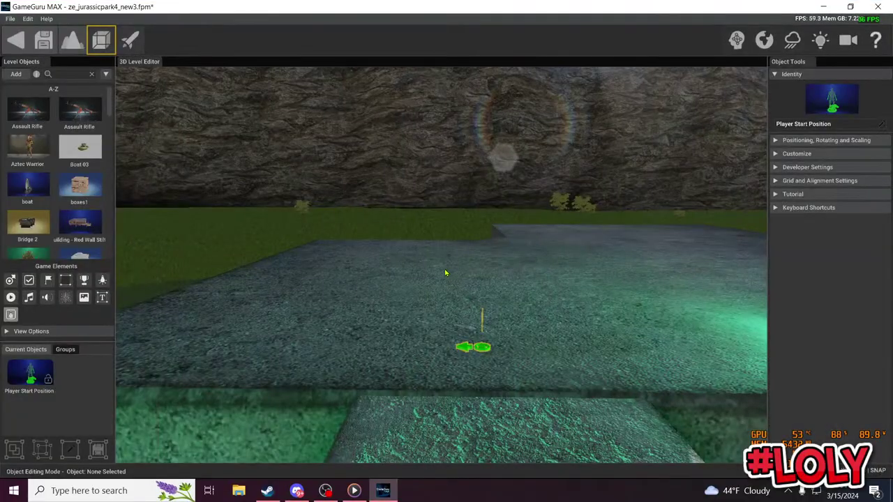
# Step: Scale Boat 03 up to 228 percent on all three axes
pyautogui.moveTo(445, 272)
pyautogui.mouseDown(button='right')
pyautogui.moveTo(391, 286)
pyautogui.moveTo(457, 265)
pyautogui.moveTo(433, 258)
pyautogui.moveTo(447, 279)
pyautogui.mouseUp(button='right')
pyautogui.press('w')
pyautogui.click(437, 287)
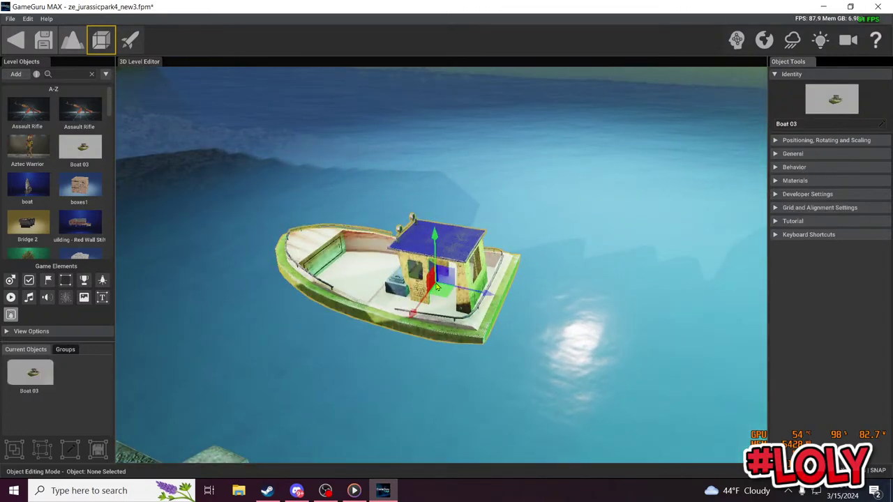
pyautogui.click(835, 142)
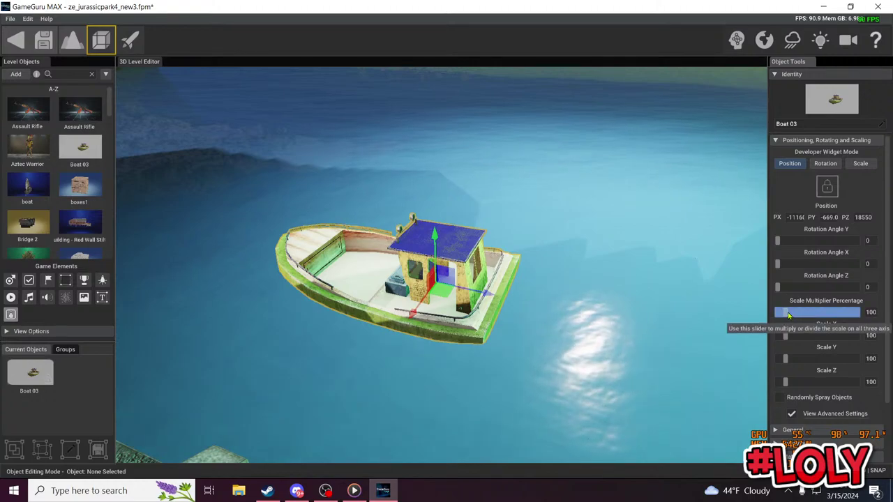
pyautogui.moveTo(786, 313); pyautogui.dragTo(795, 311)
pyautogui.scroll(-5, 717, 103)
pyautogui.scroll(-2, 525, 254)
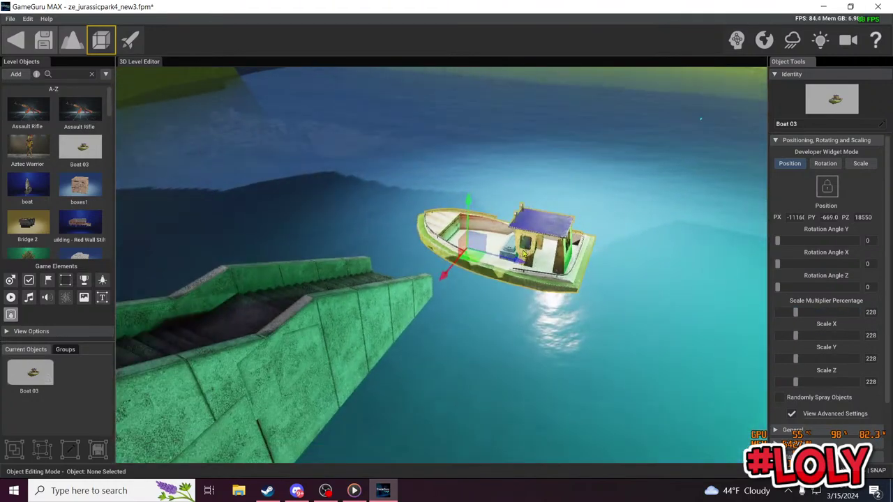
# Step: Move Boat 03 along Z to 18105 and rotate it about its Y axis to 92 degrees
pyautogui.moveTo(516, 262); pyautogui.dragTo(443, 242)
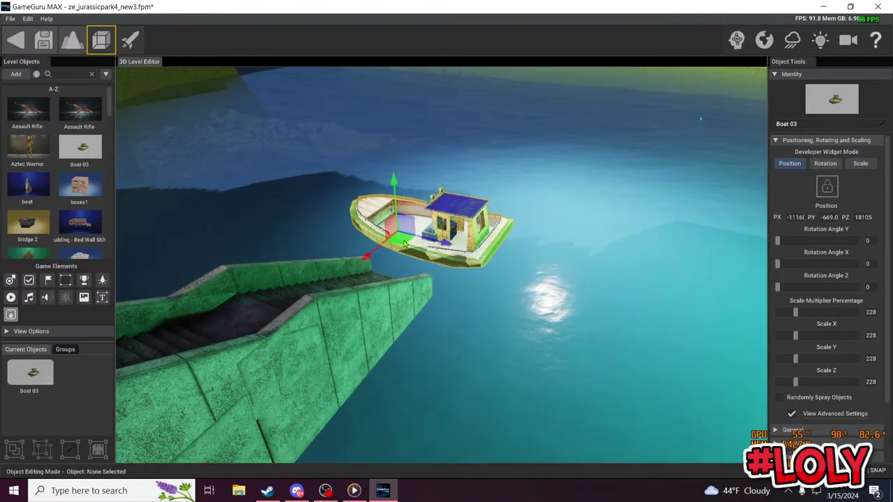
pyautogui.moveTo(442, 242); pyautogui.dragTo(416, 238, button='right')
pyautogui.click(824, 164)
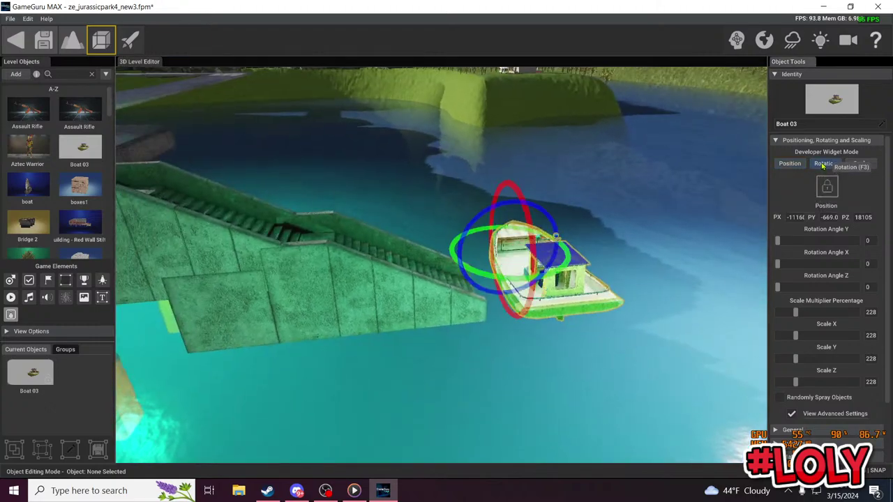
pyautogui.moveTo(516, 286); pyautogui.dragTo(410, 253)
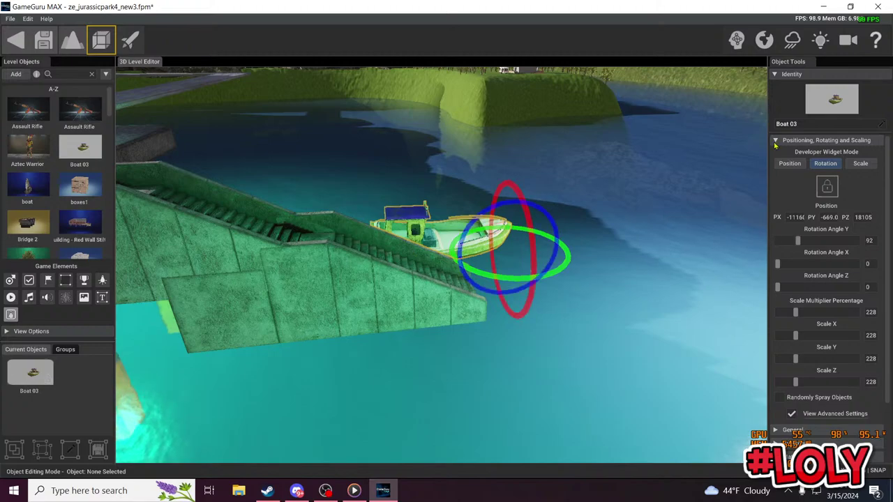
# Step: Reposition Boat 03 in front of the water stairs with its stern facing the lowest step, at Z position 18655
pyautogui.click(786, 165)
pyautogui.moveTo(547, 298); pyautogui.dragTo(589, 364)
pyautogui.moveTo(517, 330); pyautogui.dragTo(588, 281)
pyautogui.press('w')
pyautogui.moveTo(588, 280); pyautogui.dragTo(830, 342, button='right')
pyautogui.press('a')
pyautogui.press('w')
pyautogui.press('s')
pyautogui.press('a')
pyautogui.press('w')
pyautogui.press('w')
pyautogui.moveTo(516, 300); pyautogui.dragTo(445, 256, button='right')
pyautogui.press('s')
pyautogui.press('w')
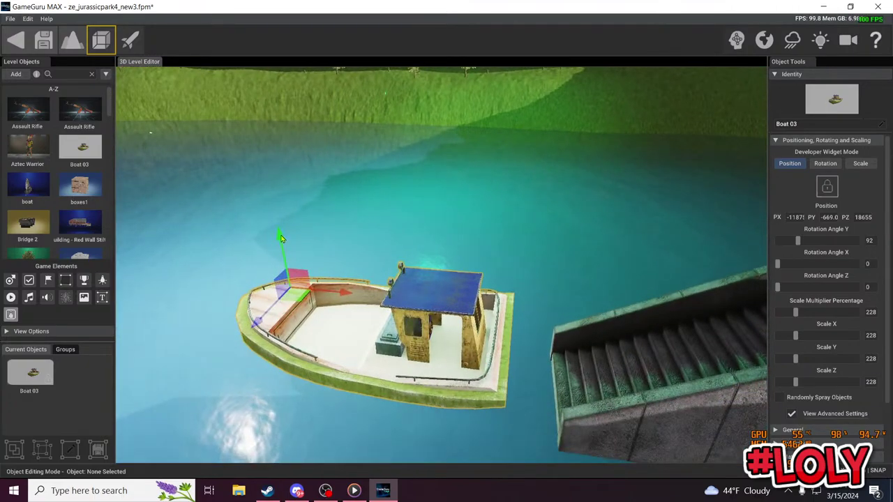
# Step: Lower Boat 03 to a Y position of -734.1 and shift it so its stern meets the foot of the stairs
pyautogui.moveTo(281, 239)
pyautogui.mouseDown()
pyautogui.moveTo(290, 285)
pyautogui.moveTo(284, 253)
pyautogui.mouseUp()
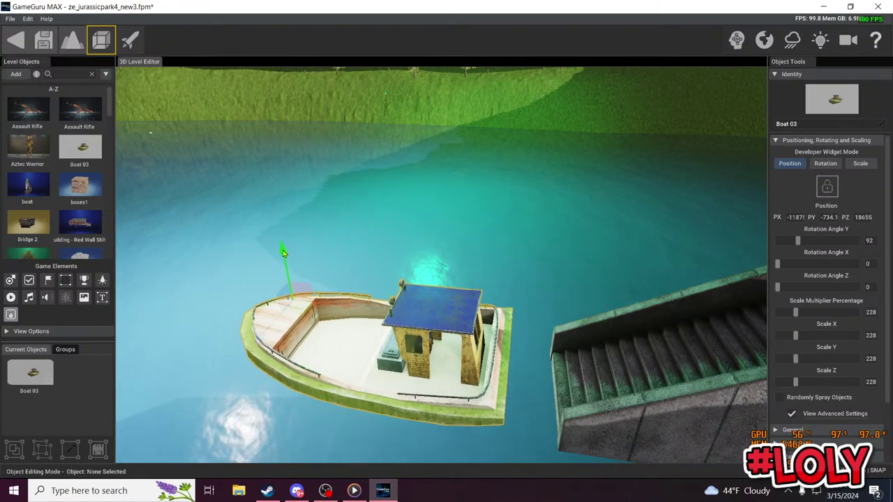
pyautogui.press('d')
pyautogui.moveTo(283, 253); pyautogui.dragTo(419, 236, button='right')
pyautogui.moveTo(418, 239); pyautogui.dragTo(445, 253)
pyautogui.press('a')
pyautogui.moveTo(446, 252); pyautogui.dragTo(487, 255, button='right')
pyautogui.scroll(3, 487, 255)
pyautogui.press('d')
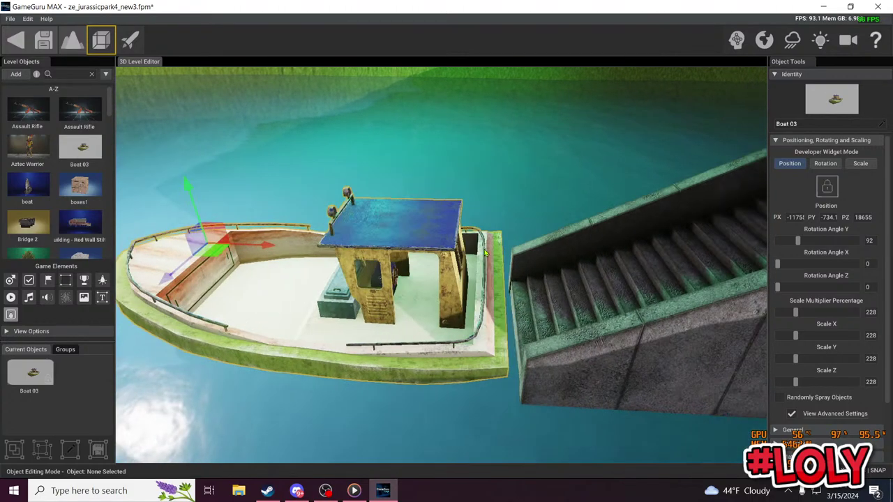
# Step: Set Boat 03's boat range to 153, its minimum speed to 28 and its maximum speed to 50
pyautogui.click(792, 140)
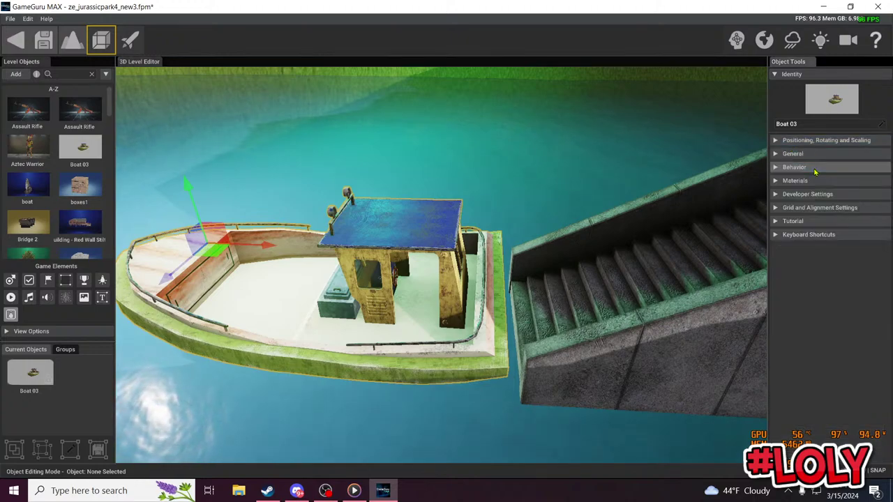
pyautogui.click(814, 169)
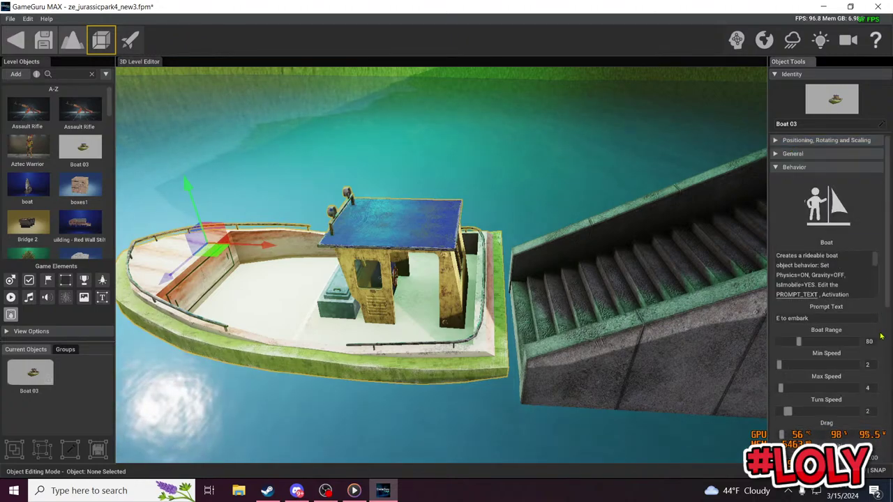
pyautogui.scroll(-2, 881, 336)
pyautogui.moveTo(800, 273); pyautogui.dragTo(820, 273)
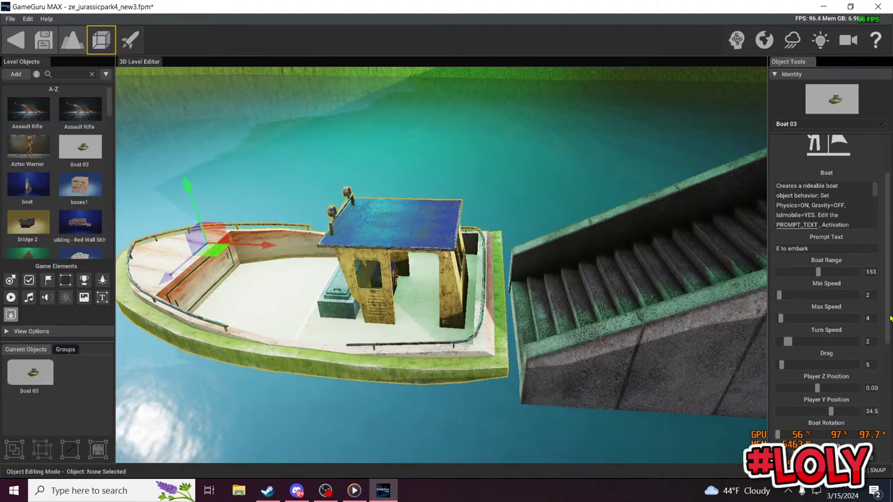
pyautogui.moveTo(780, 294); pyautogui.dragTo(808, 319)
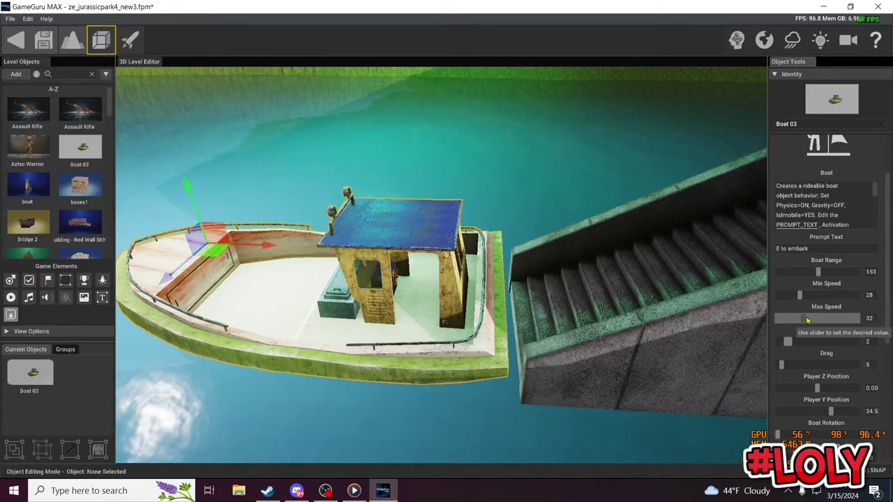
# Step: Set Boat 03's turn speed to 4 and its player Y position to 70.7
pyautogui.scroll(-2, 877, 341)
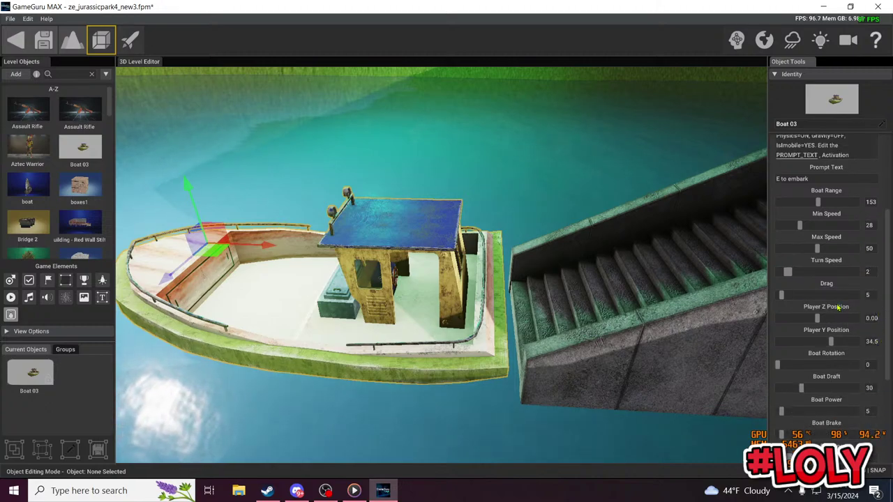
pyautogui.click(796, 273)
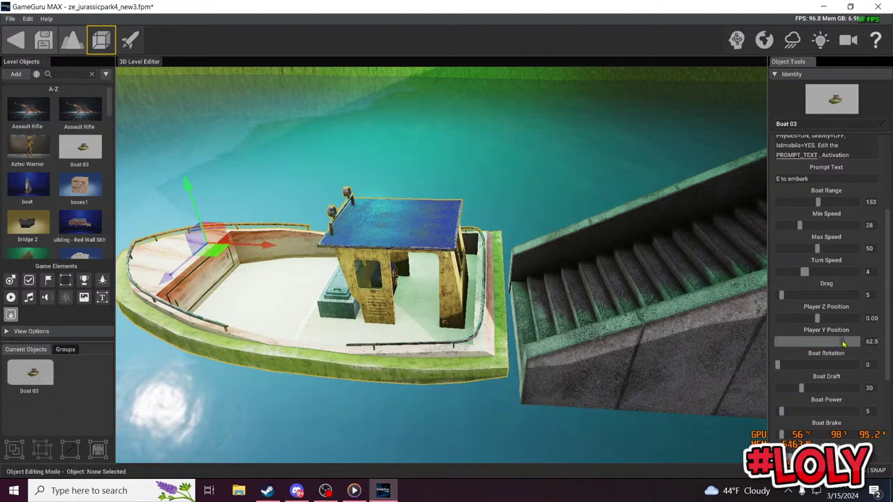
pyautogui.scroll(-3, 883, 340)
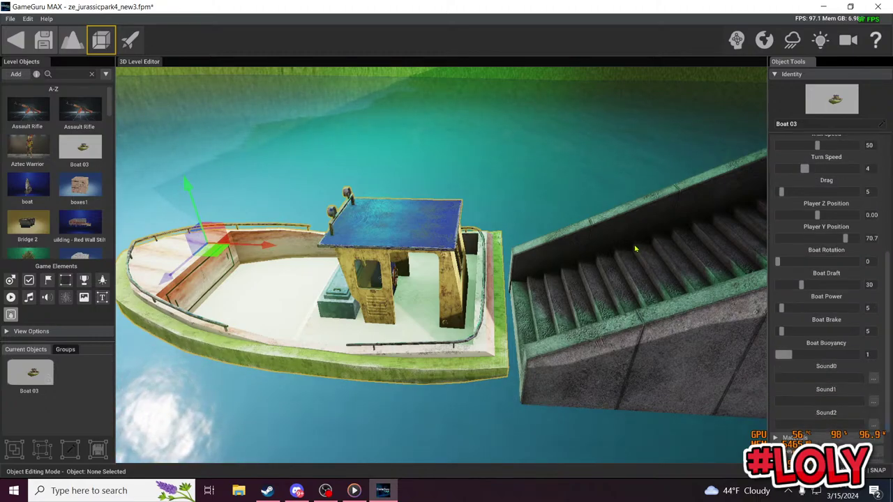
# Step: Run a test of the level, walk down to Boat 03 by the stairs, and end the test
pyautogui.click(138, 43)
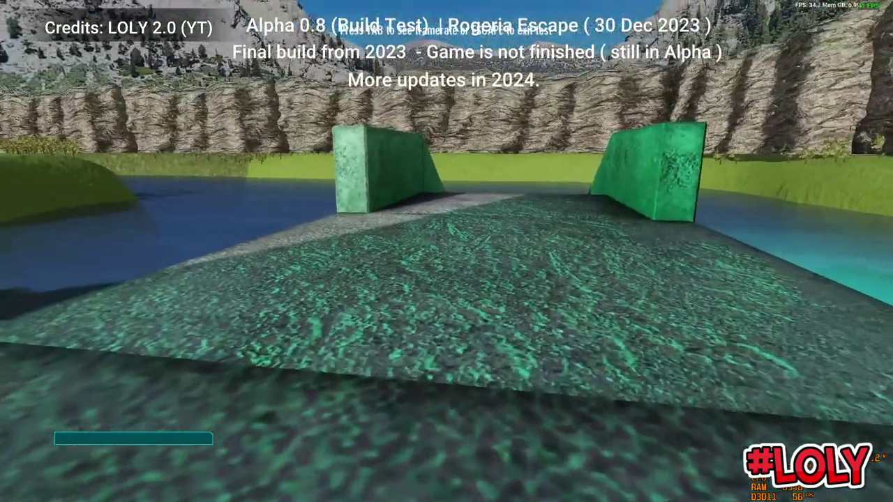
pyautogui.press('w')
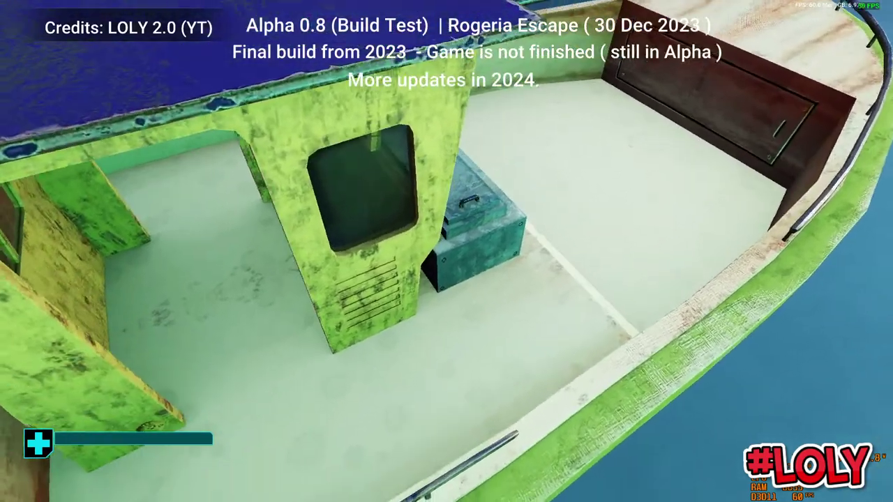
pyautogui.press('Escape')
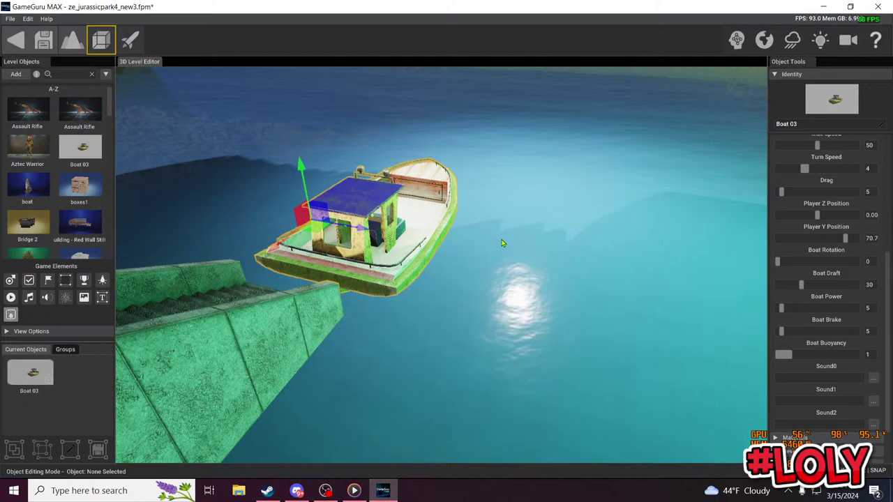
# Step: Reduce Boat 03's turn speed to 2 and its boat range to 53
pyautogui.moveTo(502, 243); pyautogui.dragTo(491, 229, button='right')
pyautogui.scroll(4, 855, 196)
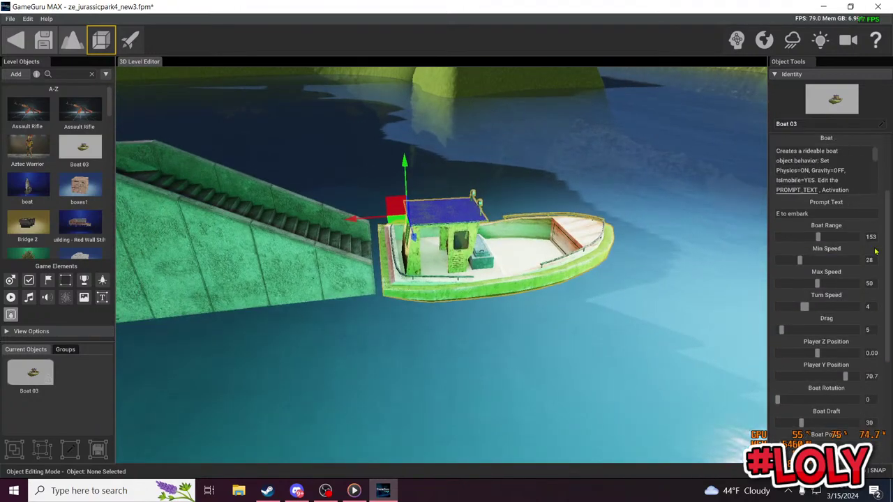
pyautogui.moveTo(805, 311); pyautogui.dragTo(796, 311)
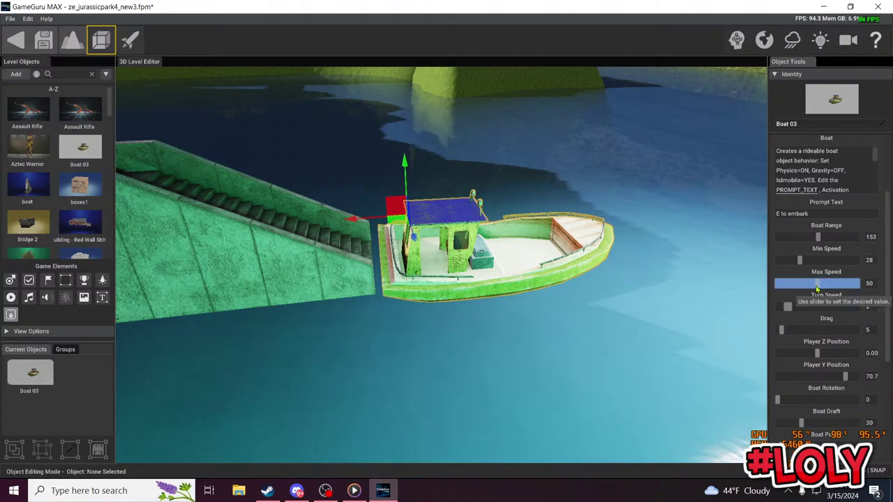
pyautogui.scroll(1, 822, 264)
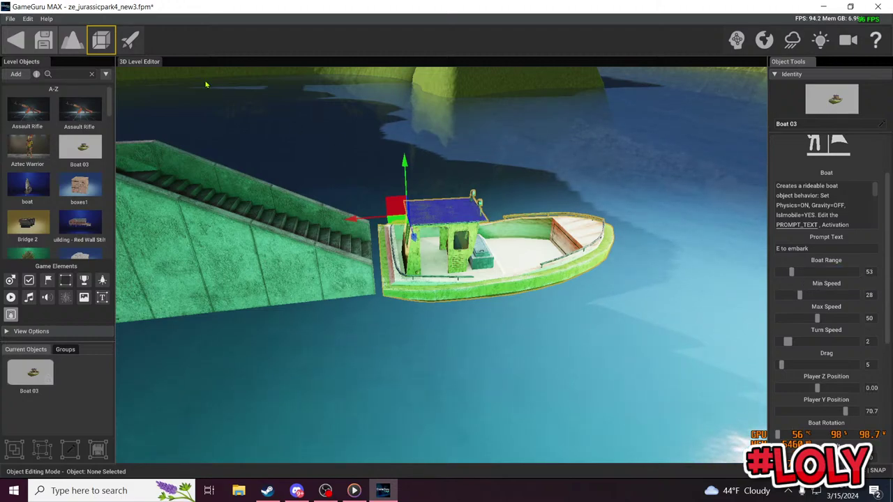
# Step: Start a new test of the level and walk down the water stairs onto Boat 03's deck
pyautogui.click(130, 40)
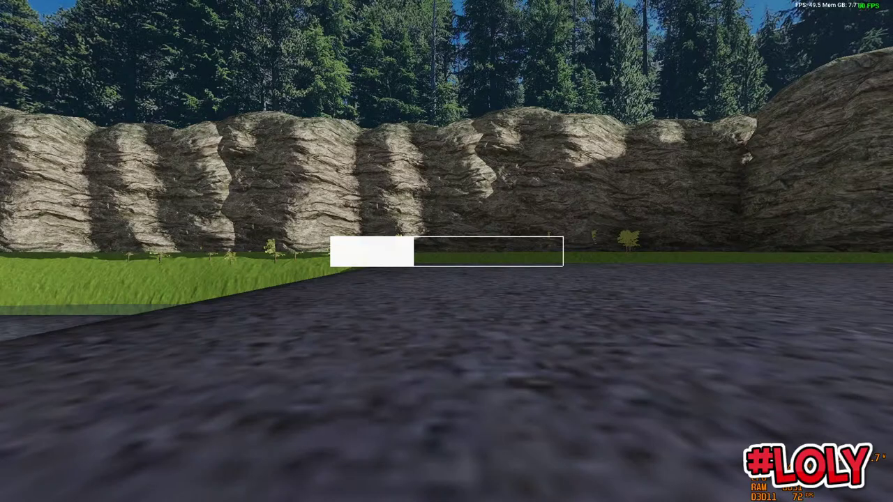
pyautogui.press('w')
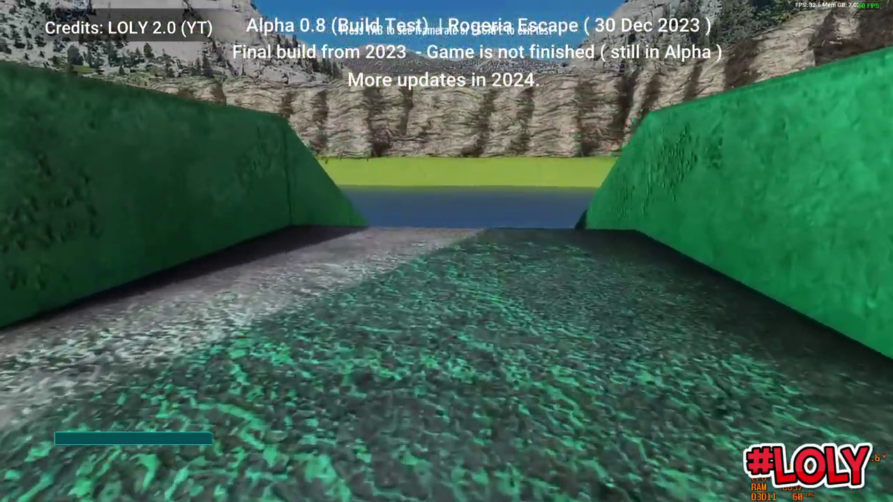
pyautogui.press('w')
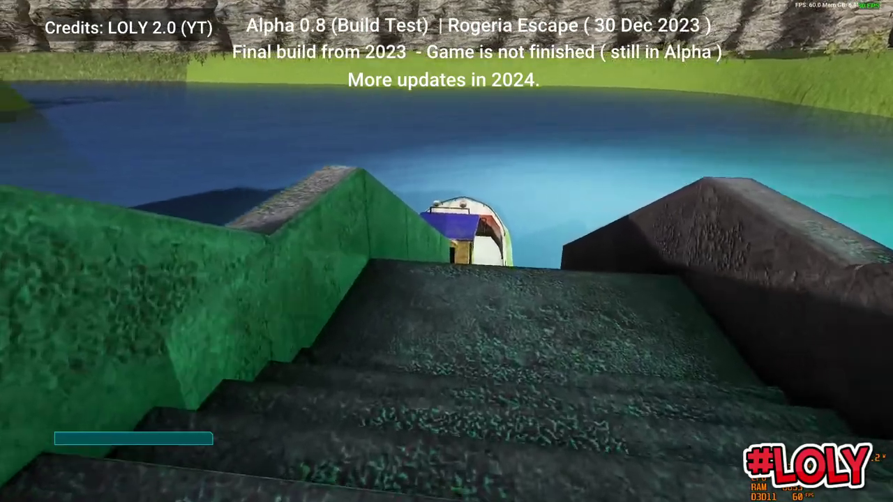
pyautogui.press('w')
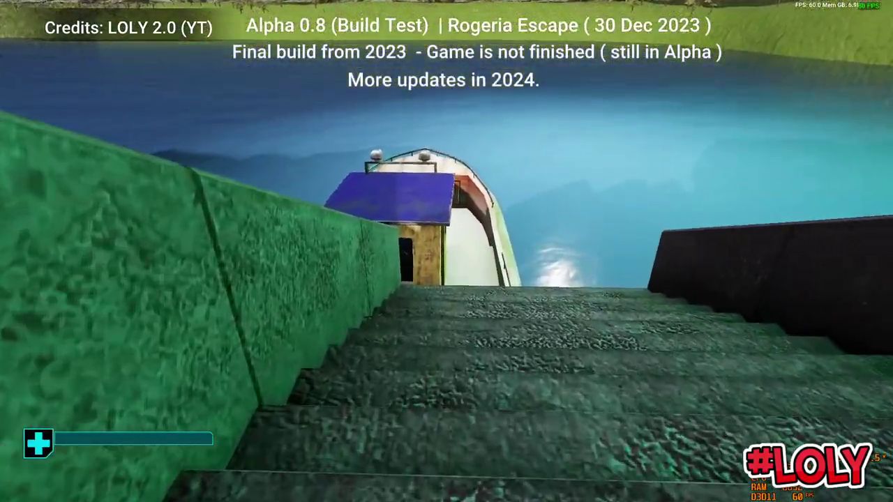
pyautogui.press('w')
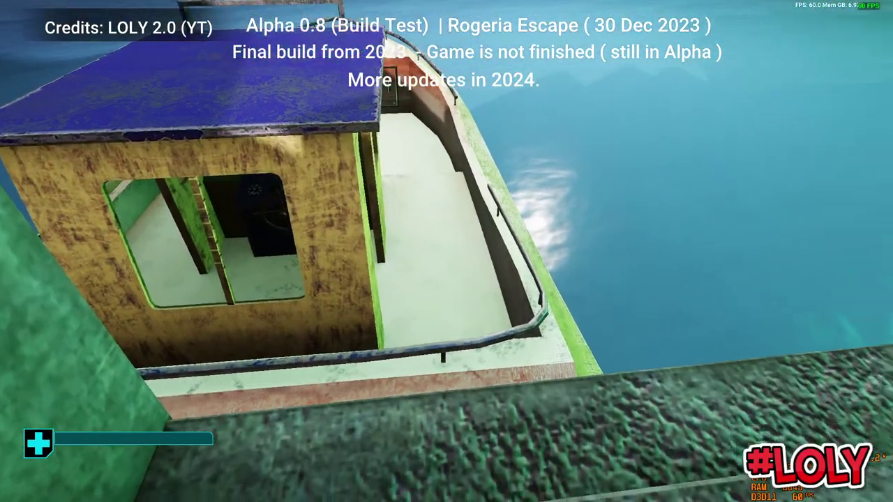
pyautogui.press('w')
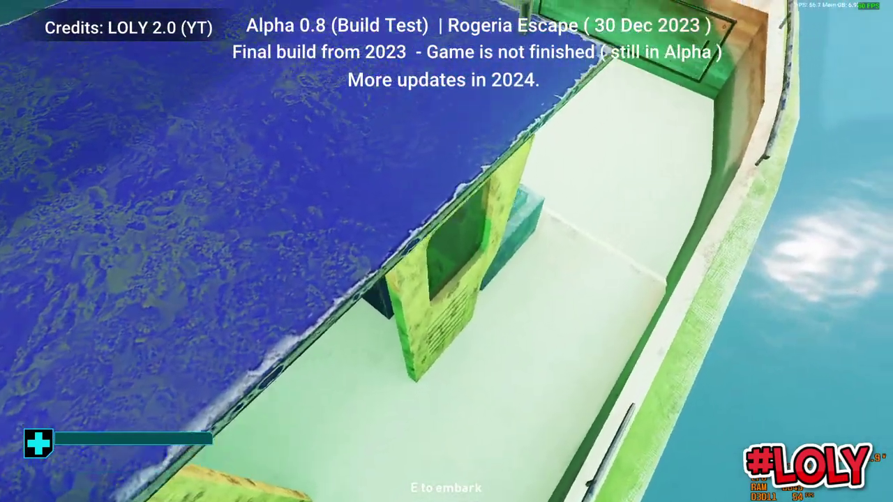
pyautogui.press('w')
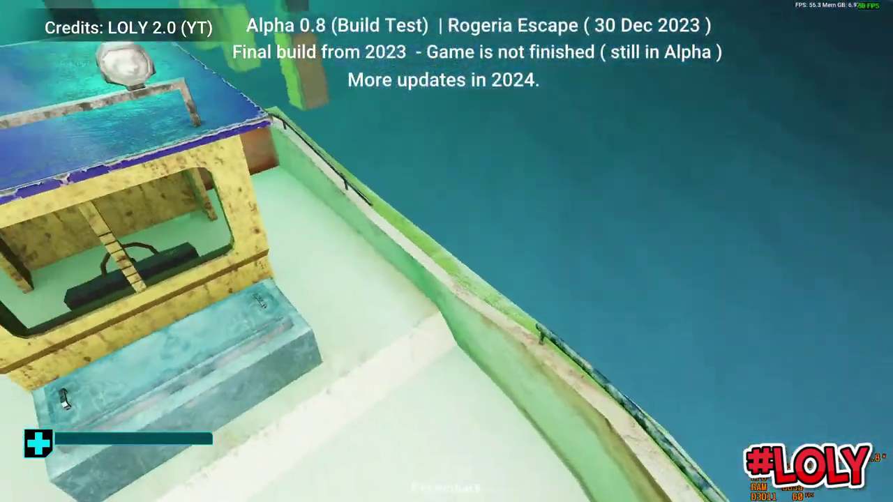
# Step: Embark on Boat 03, try driving it while looking around, dismount and end the test
pyautogui.press('e')
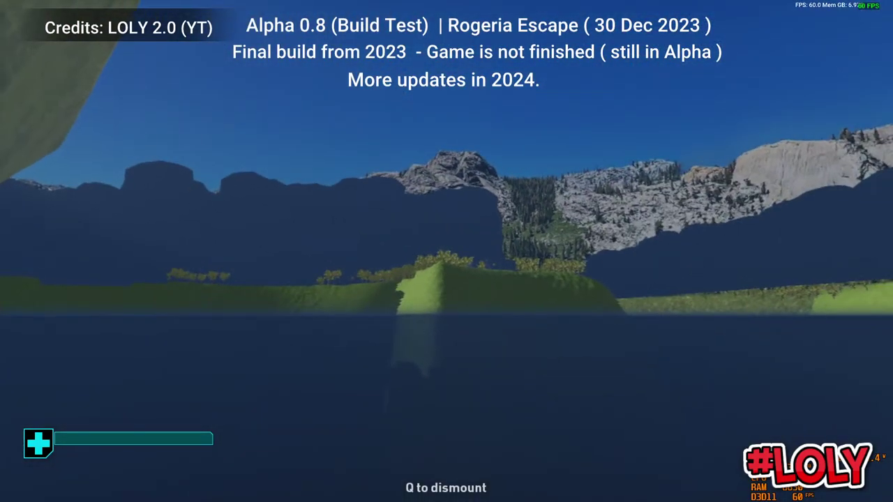
pyautogui.press('w')
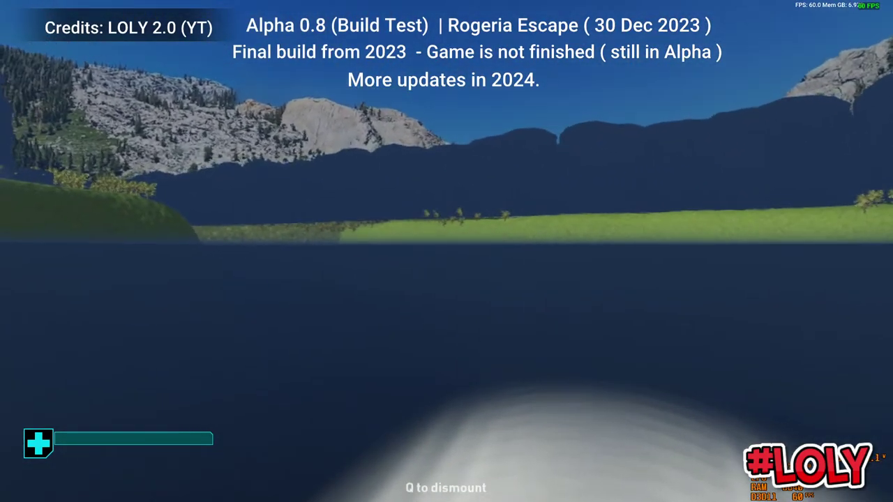
pyautogui.press('w')
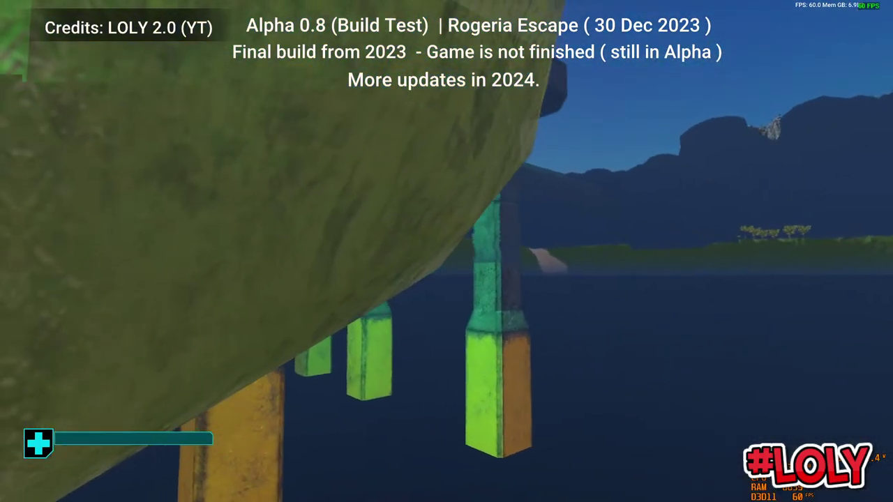
pyautogui.press('w')
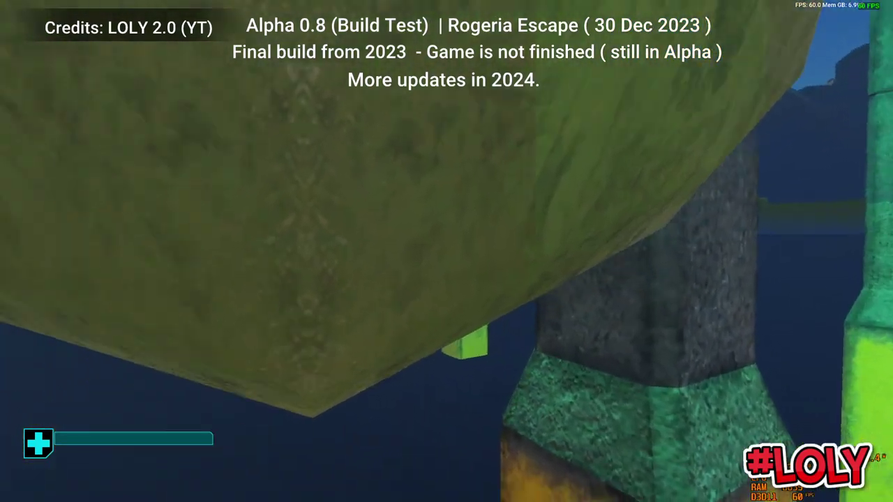
pyautogui.press('q')
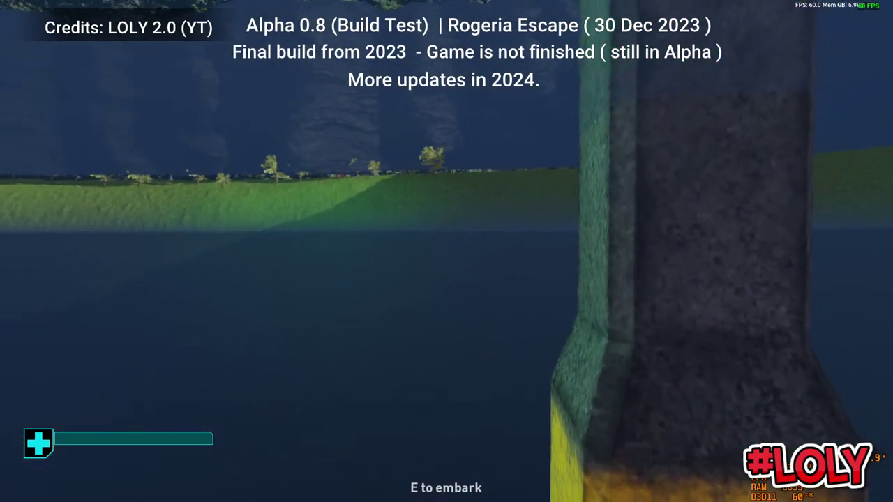
pyautogui.press('Escape')
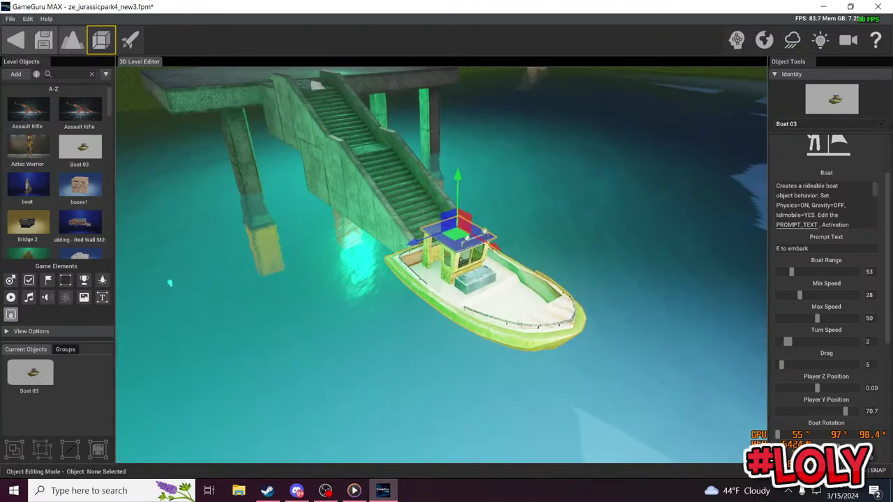
# Step: Set Boat 03's player Z position to 83.6 and its player Y position to -45.0 in the Boat behavior
pyautogui.click(813, 168)
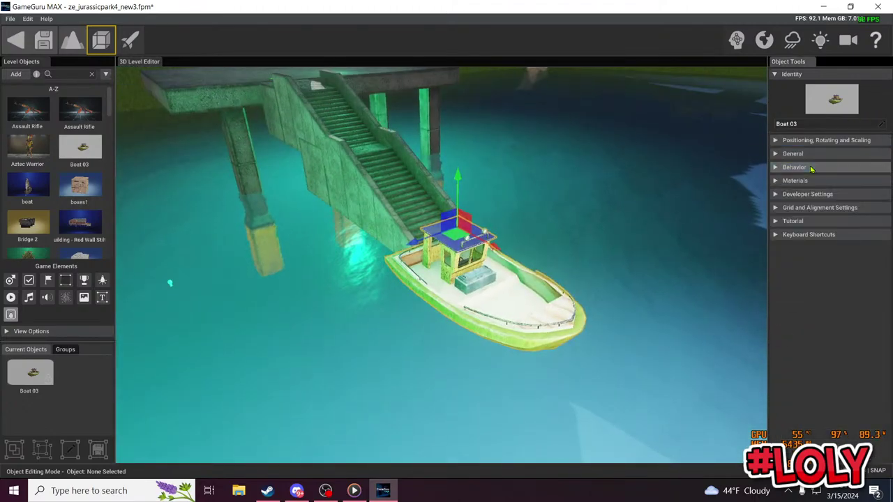
pyautogui.click(811, 167)
pyautogui.scroll(-3, 873, 381)
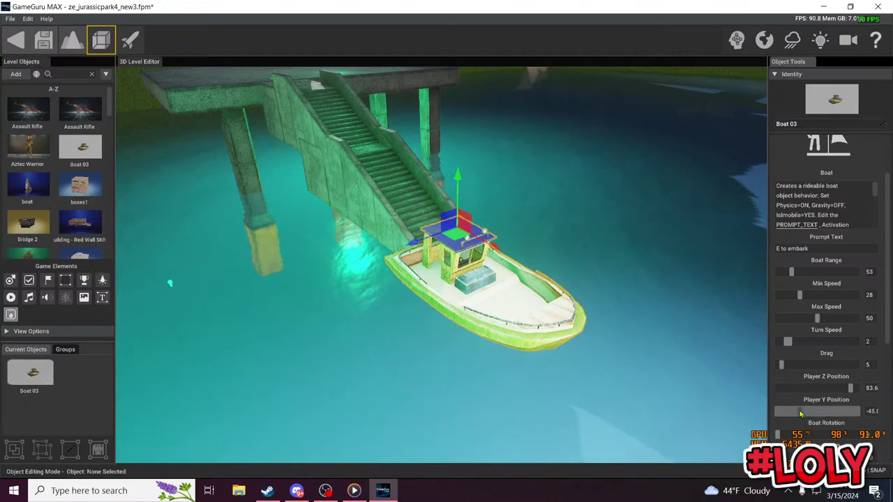
# Step: Place the Player Start Position on the lower steps of the water stairs, close to Boat 03
pyautogui.press('w')
pyautogui.moveTo(582, 237); pyautogui.dragTo(582, 234, button='right')
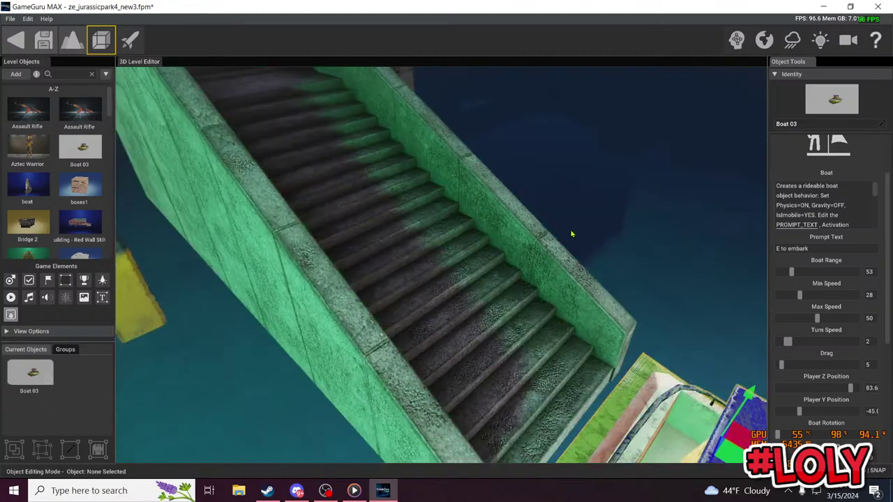
pyautogui.click(10, 280)
pyautogui.click(492, 357)
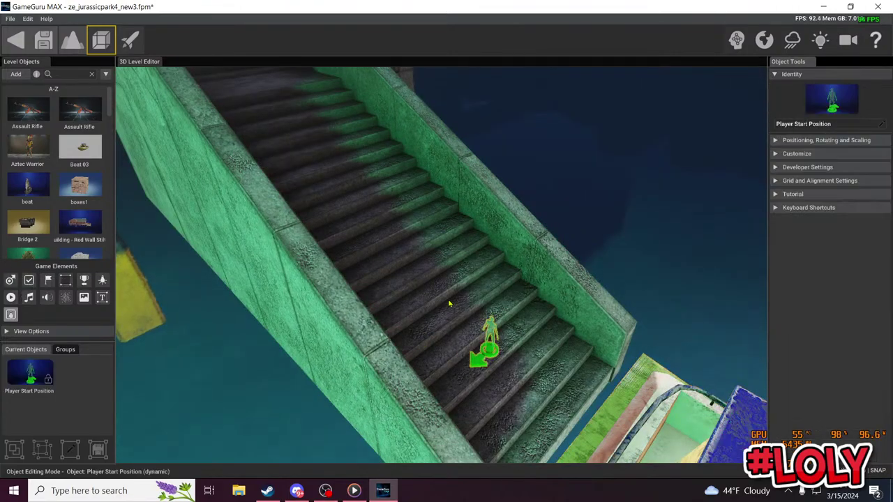
# Step: Test the level from the new start on the stairs, inspect Boat 03's stern and cabin, and end the test
pyautogui.click(138, 43)
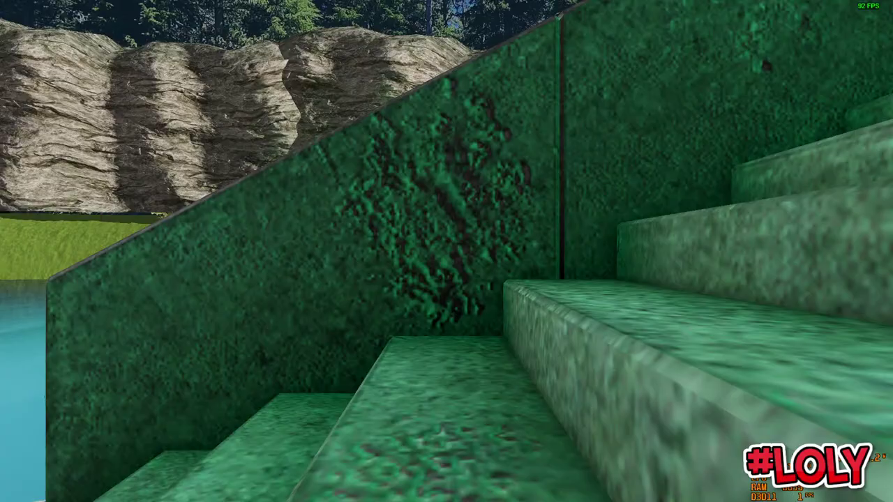
pyautogui.press('w')
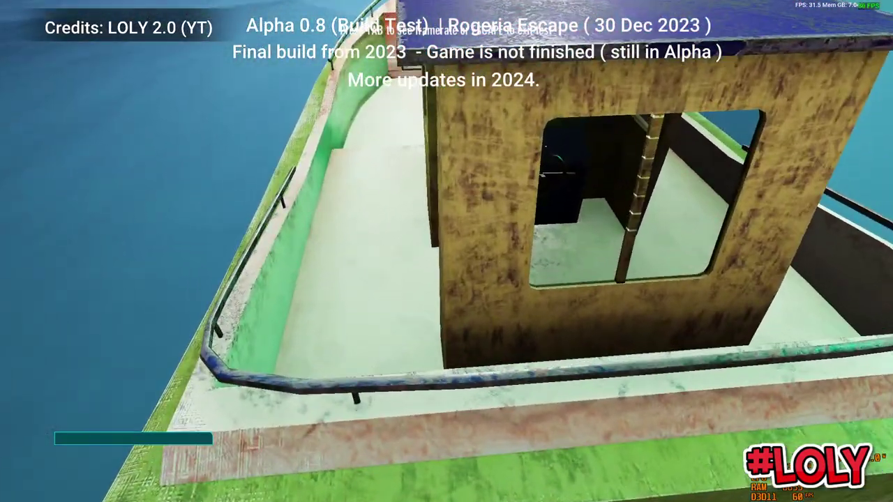
pyautogui.press('w')
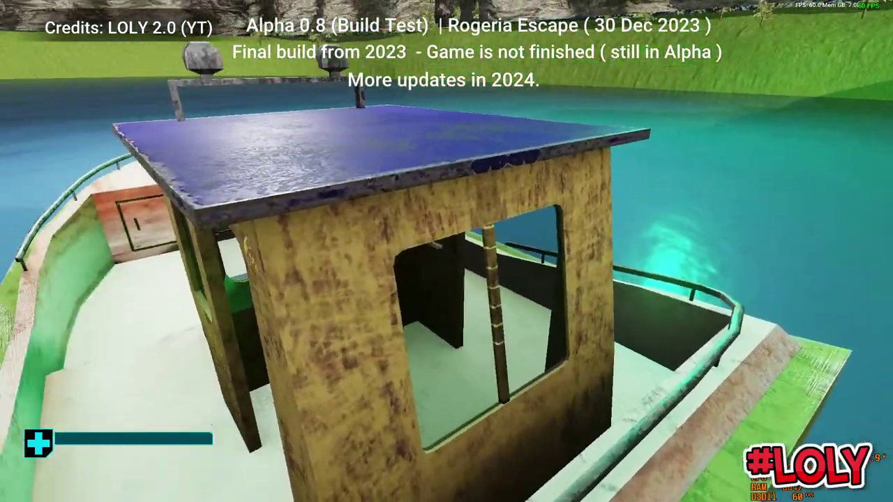
pyautogui.press('Escape')
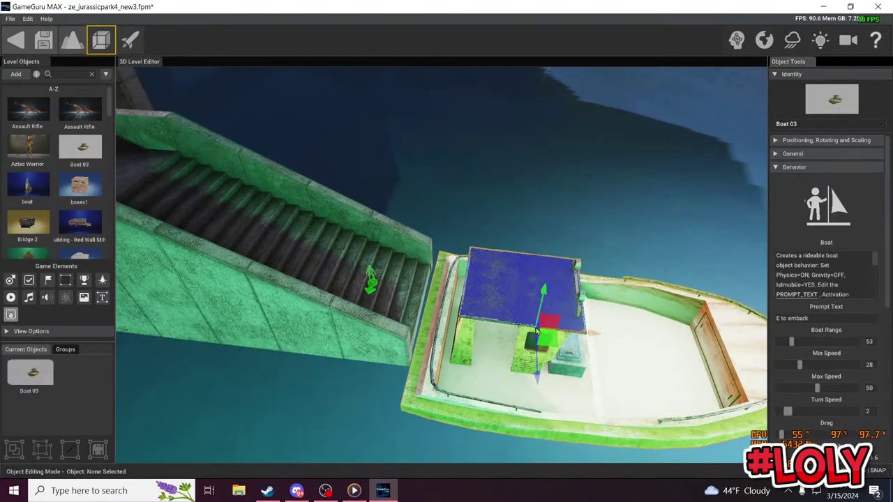
# Step: Scale Boat 03 down to 175 and finally 123 percent, moving its stern back to the foot of the stairs each time, at Z position 18660
pyautogui.click(814, 168)
pyautogui.click(817, 141)
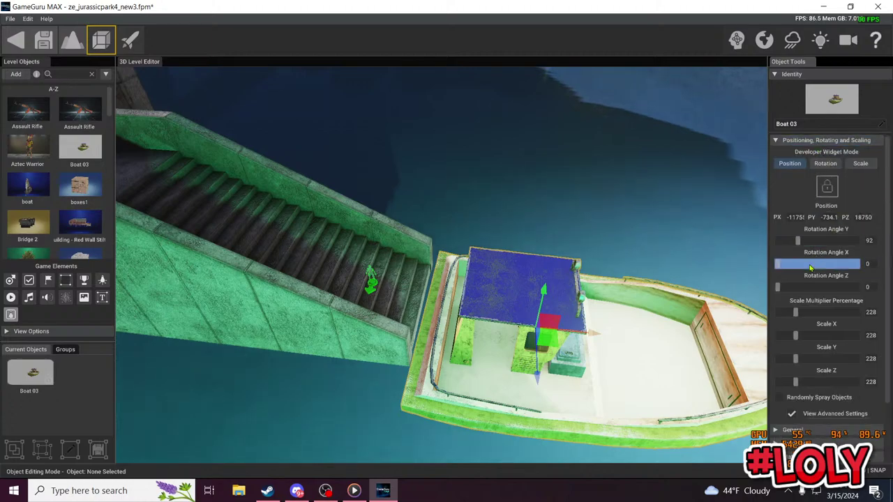
pyautogui.moveTo(797, 316); pyautogui.dragTo(792, 316)
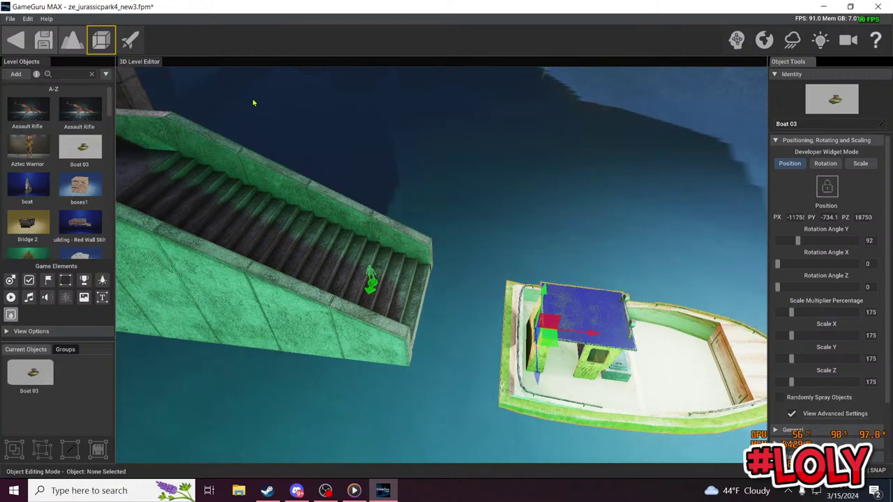
pyautogui.moveTo(594, 339); pyautogui.dragTo(507, 316)
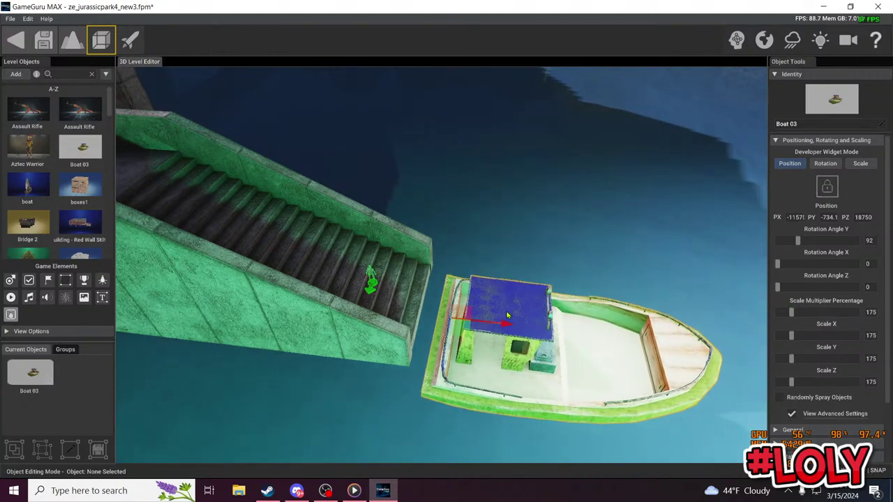
pyautogui.moveTo(450, 367); pyautogui.dragTo(452, 336)
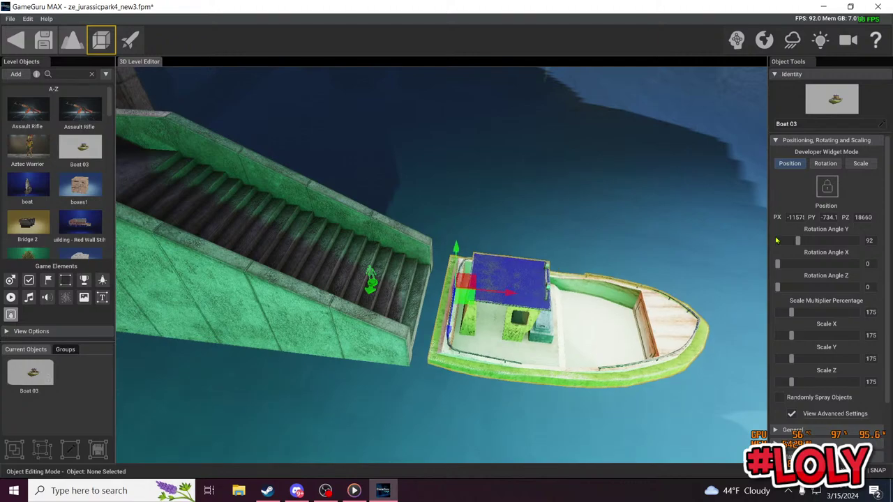
pyautogui.moveTo(793, 315); pyautogui.dragTo(788, 313)
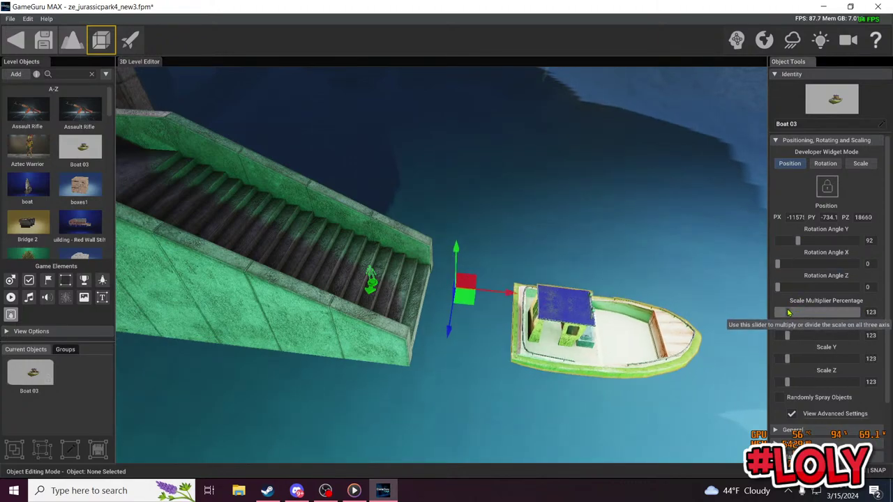
pyautogui.moveTo(508, 296); pyautogui.dragTo(429, 281)
# Step: Test the level, board Boat 03 from the stairs, steer it, dismount to inspect the hull from the water, and end the test
pyautogui.click(136, 43)
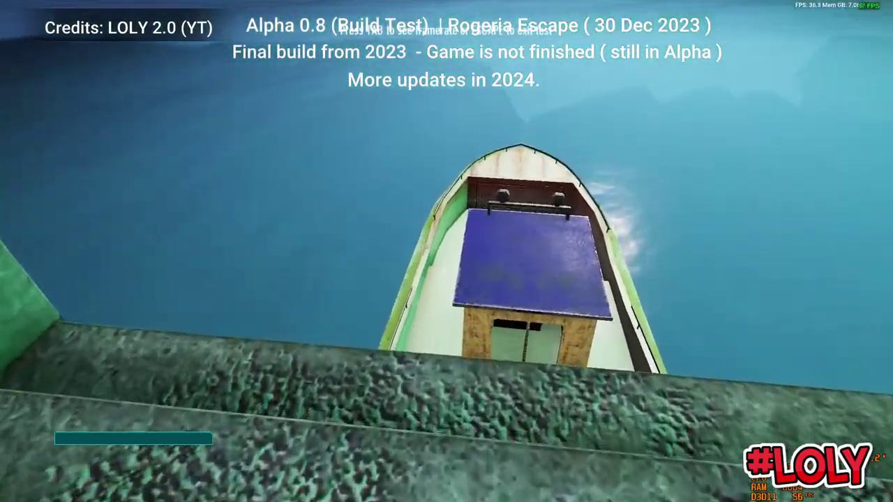
pyautogui.press('w')
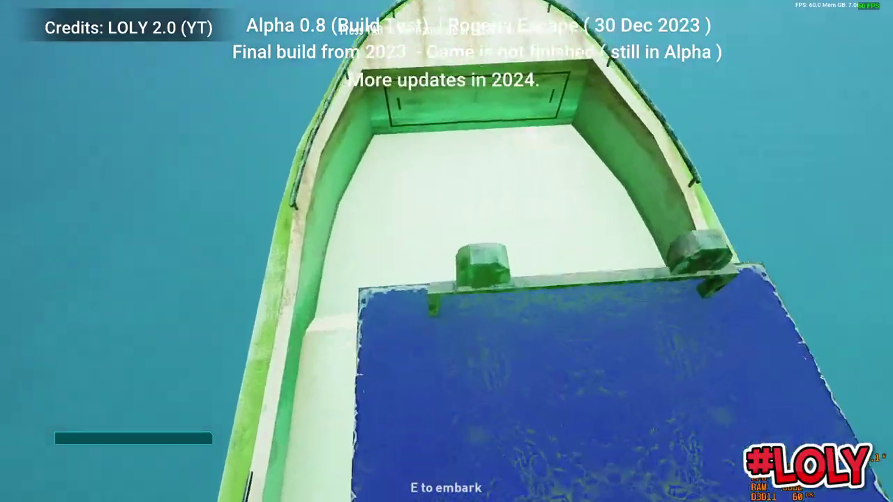
pyautogui.press('e')
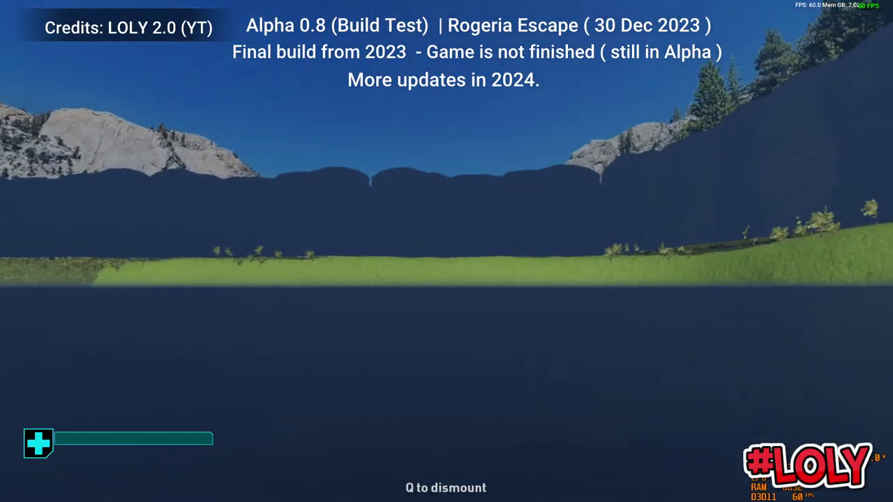
pyautogui.press('a')
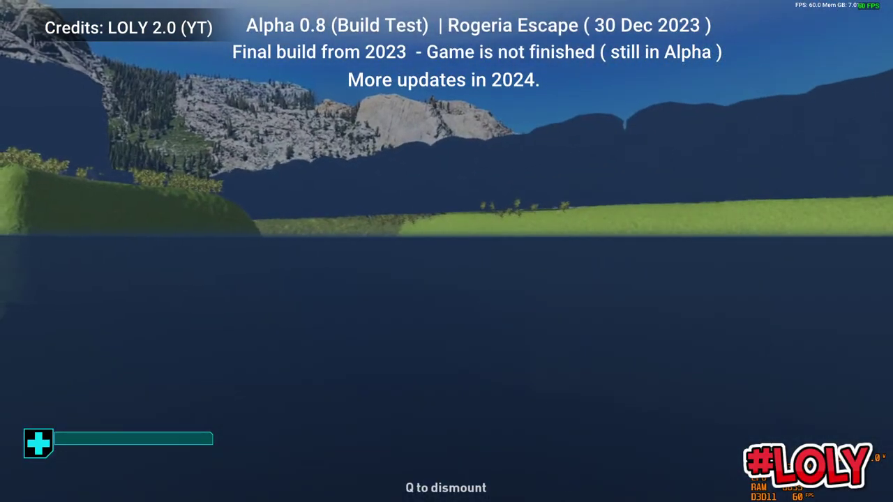
pyautogui.press('q')
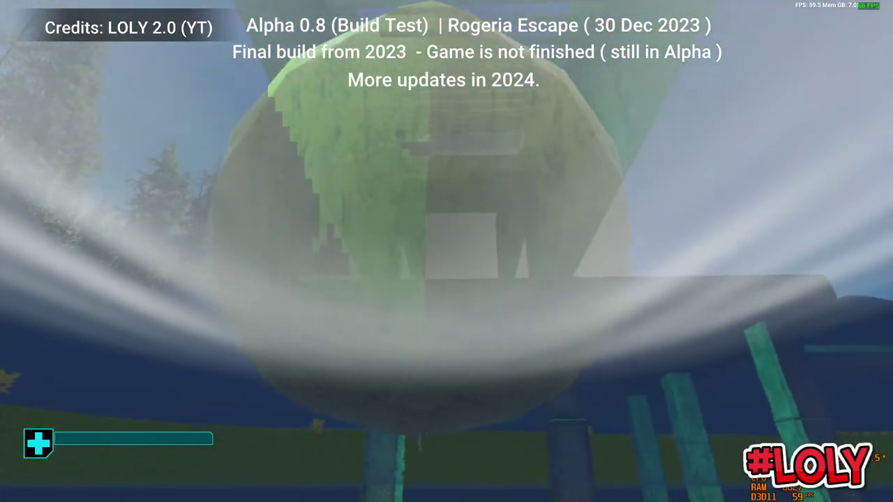
pyautogui.press('w')
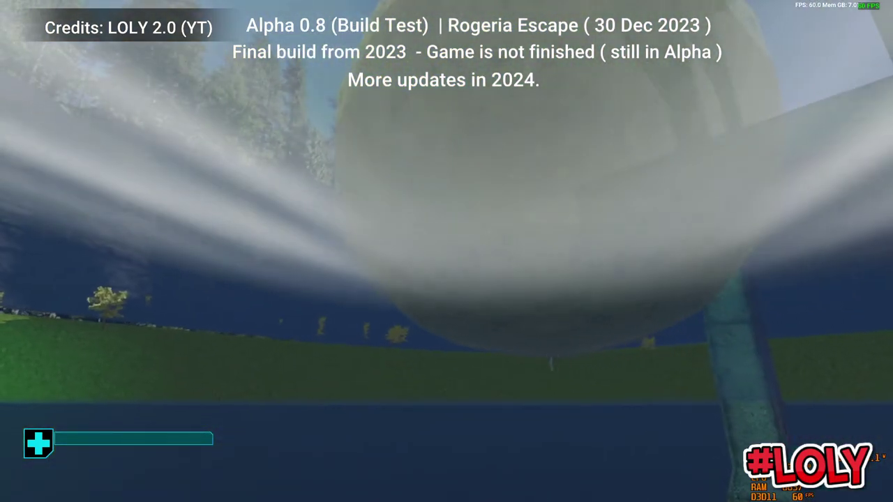
pyautogui.press('w')
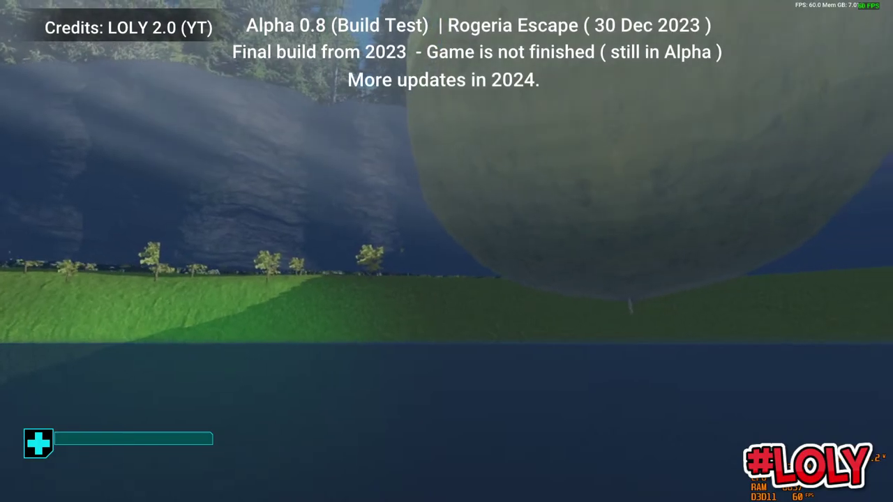
pyautogui.press('a')
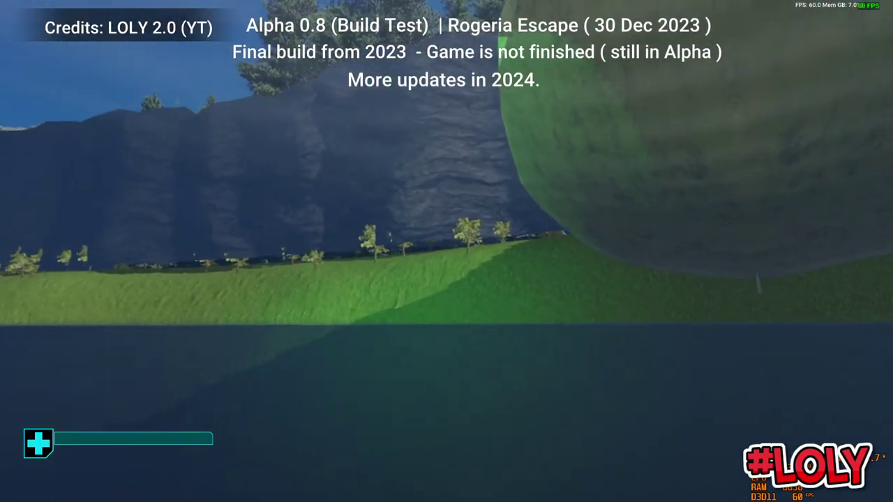
pyautogui.press('a')
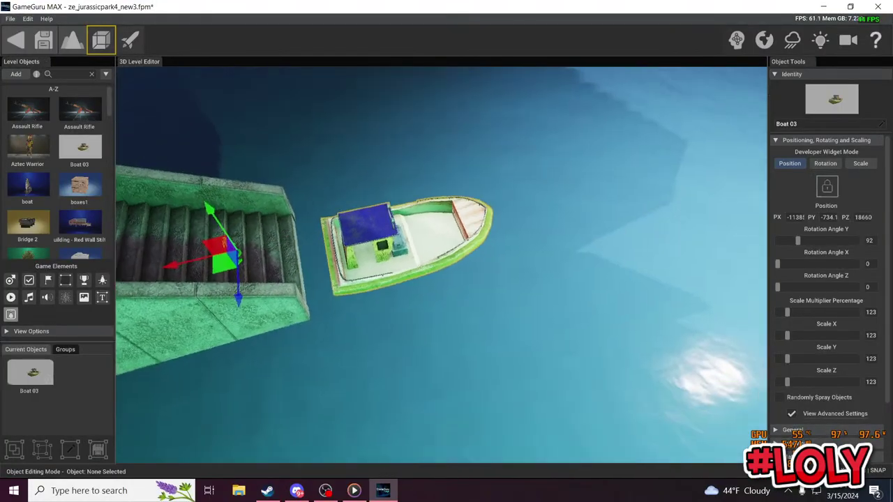
# Step: Set Boat 03's player Z position to 38.0 and its player Y position to 29.8 in the Boat behavior
pyautogui.press('w')
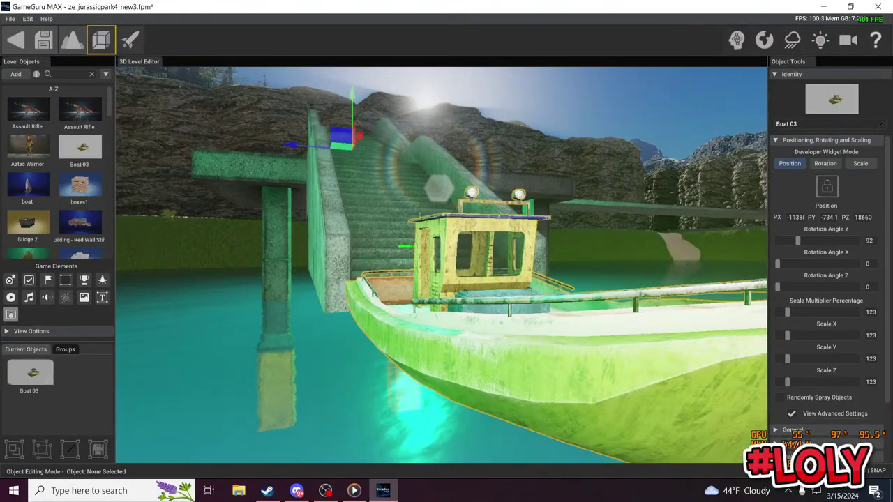
pyautogui.press('w')
pyautogui.moveTo(419, 265); pyautogui.dragTo(454, 277, button='right')
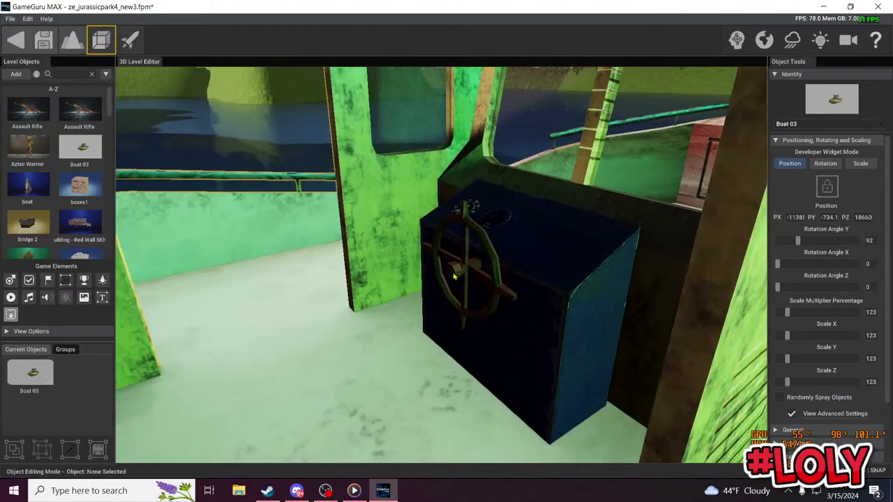
pyautogui.moveTo(888, 341); pyautogui.dragTo(888, 352)
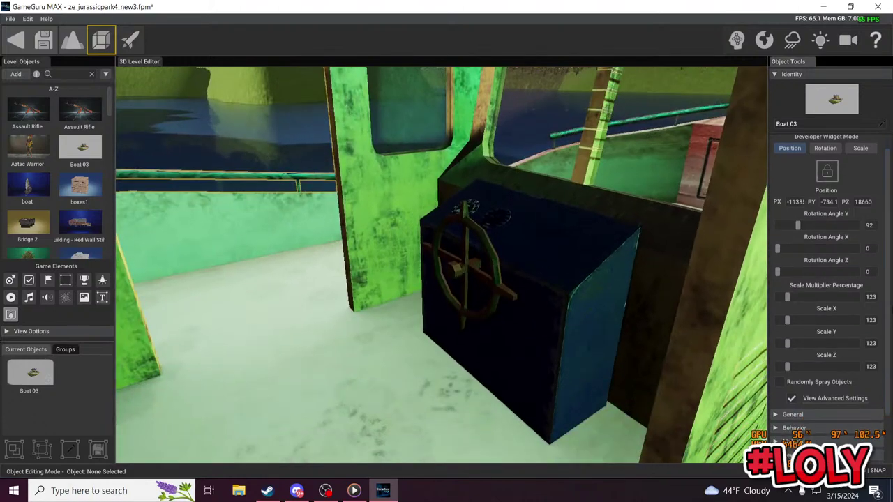
pyautogui.click(818, 142)
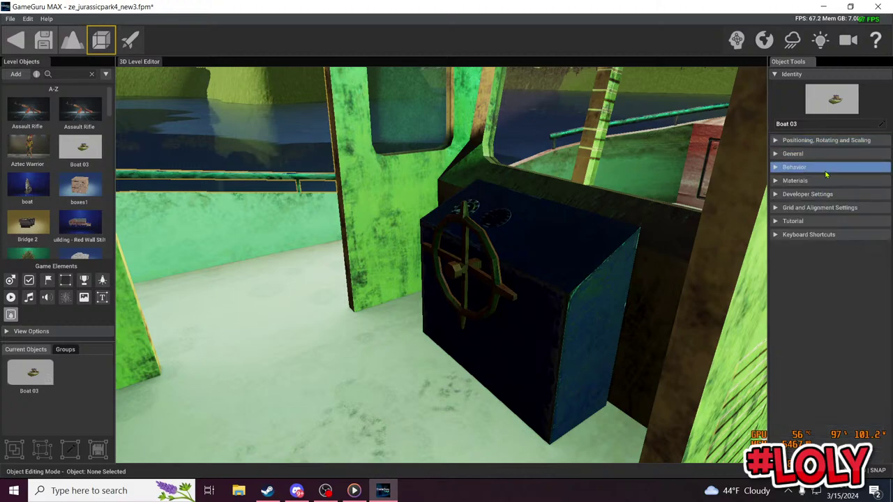
pyautogui.click(823, 169)
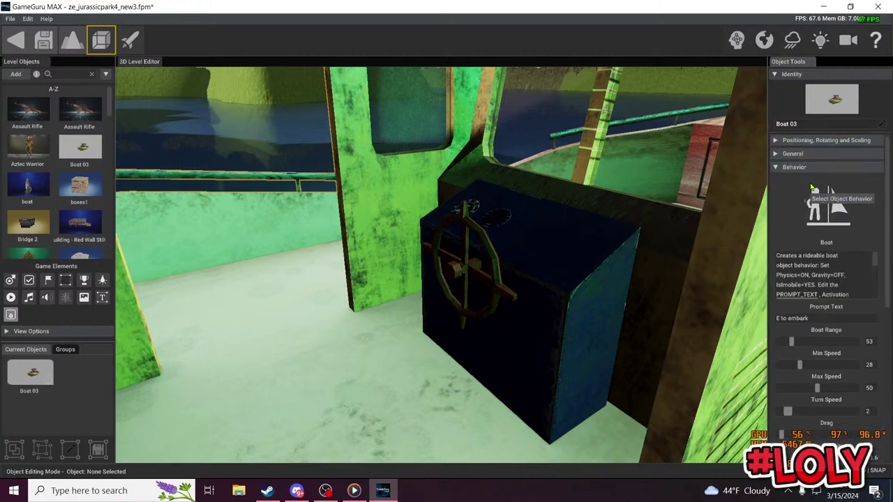
pyautogui.scroll(-2, 811, 187)
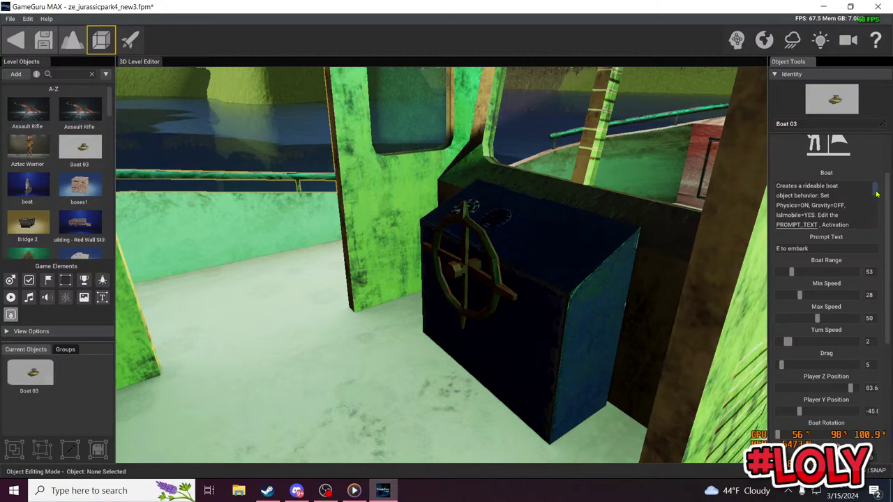
pyautogui.moveTo(874, 201); pyautogui.dragTo(877, 214)
pyautogui.scroll(-3, 881, 360)
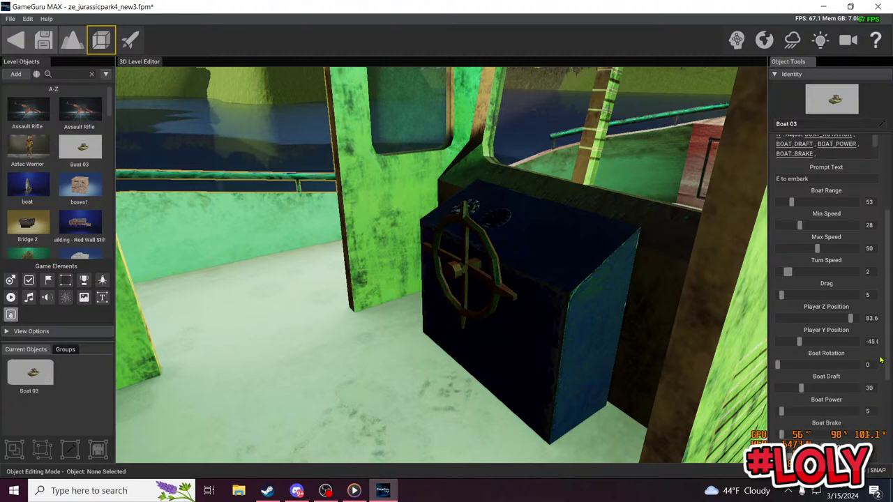
pyautogui.scroll(3, 881, 360)
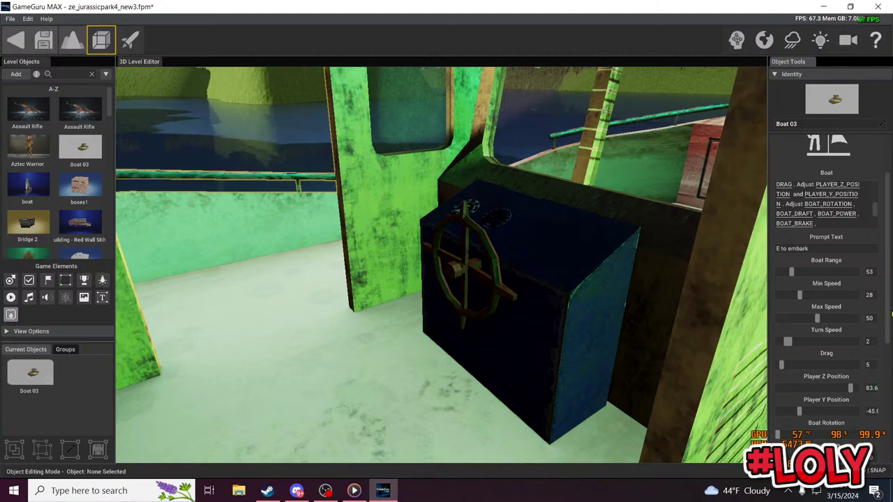
pyautogui.scroll(-4, 888, 309)
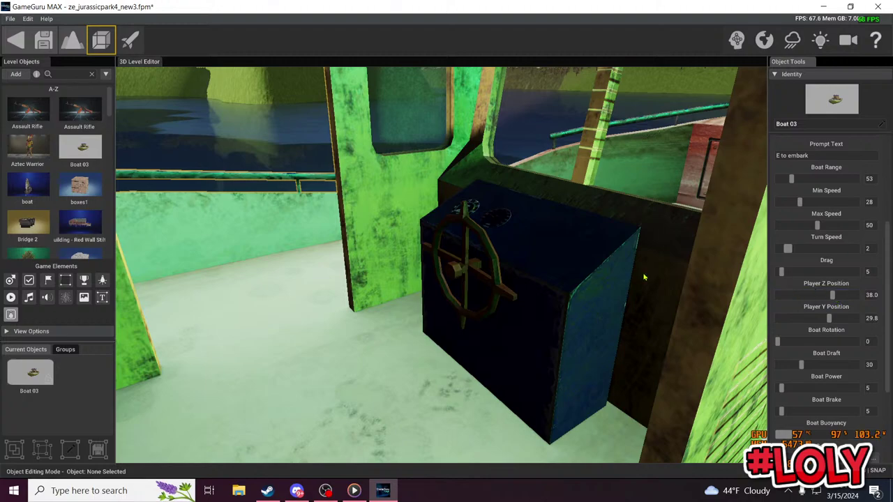
# Step: Test the level with the new player position, walk down to Boat 03, embark and ride forward, and end the test
pyautogui.click(130, 41)
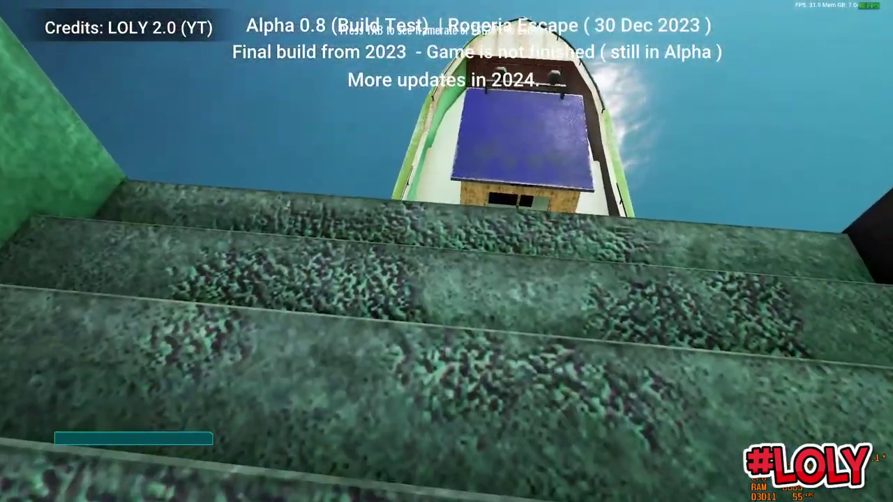
pyautogui.press('w')
pyautogui.press('w')
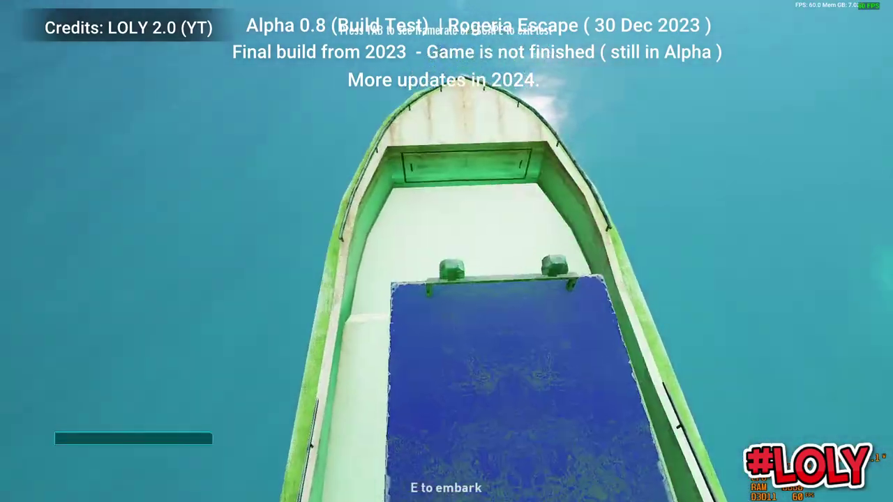
pyautogui.press('e')
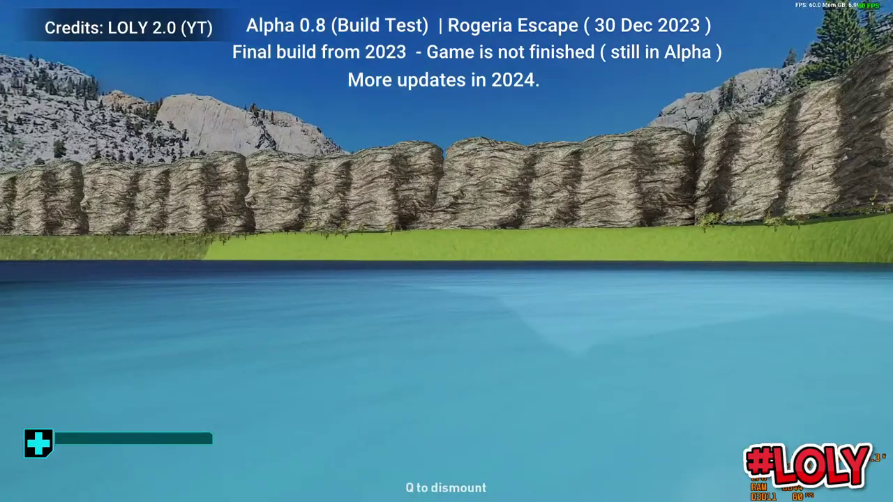
pyautogui.press('w')
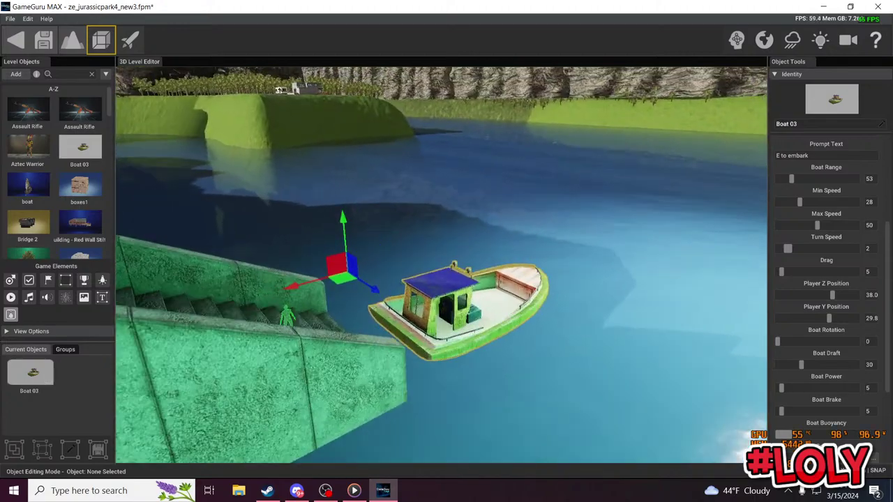
# Step: Rotate Boat 03 about its vertical axis to a Rotation Angle Y of 3
pyautogui.press('w')
pyautogui.moveTo(378, 288)
pyautogui.mouseDown(button='right')
pyautogui.moveTo(370, 314)
pyautogui.moveTo(377, 288)
pyautogui.mouseUp(button='right')
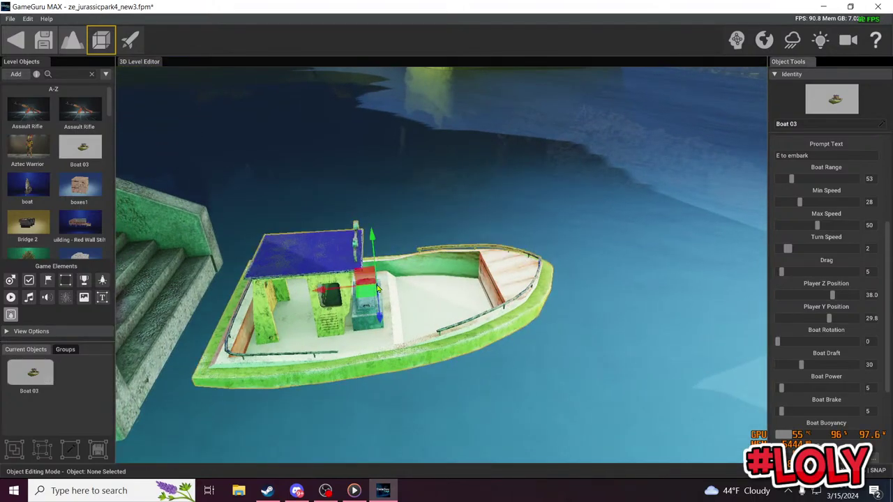
pyautogui.scroll(-5, 377, 288)
pyautogui.scroll(3, 815, 141)
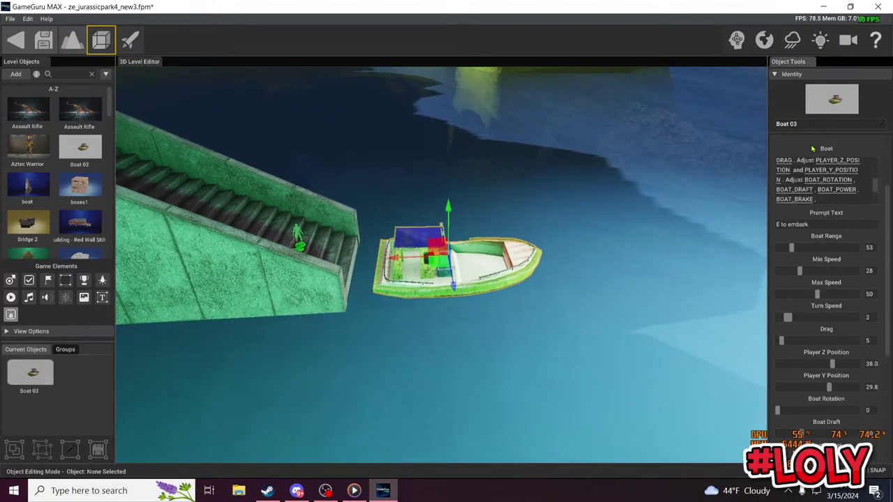
pyautogui.scroll(4, 840, 180)
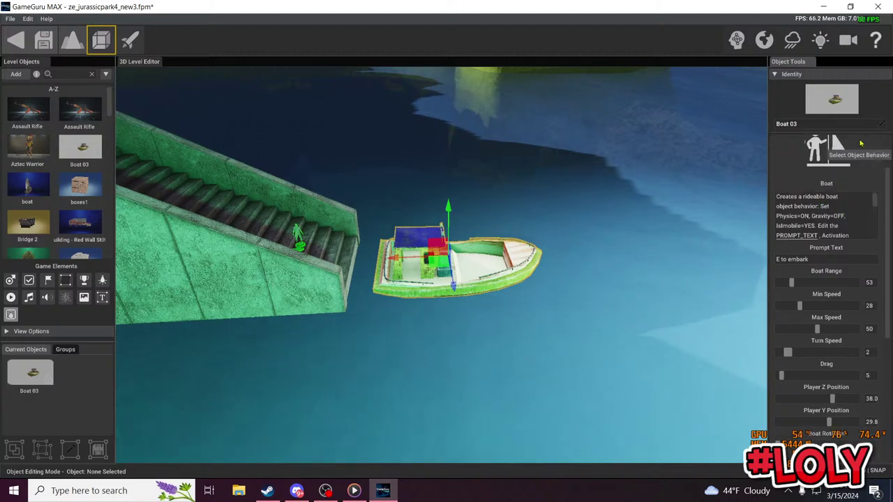
pyautogui.click(814, 167)
pyautogui.click(813, 155)
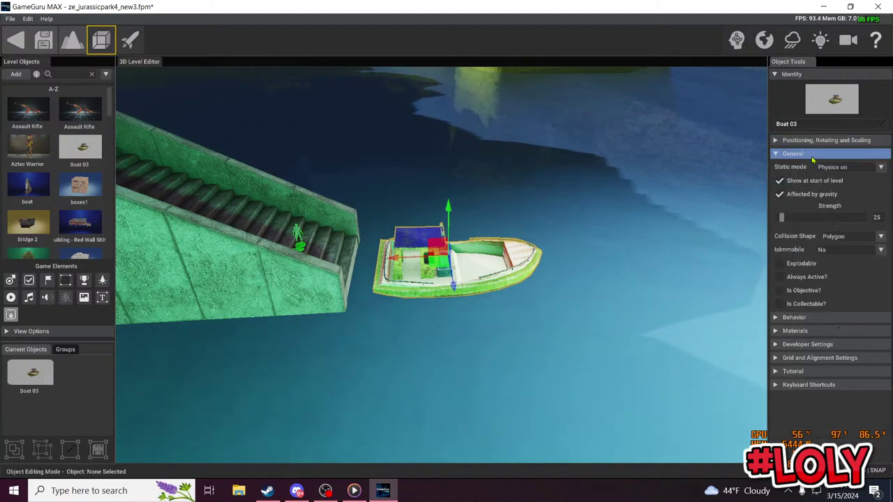
pyautogui.click(813, 142)
pyautogui.click(824, 164)
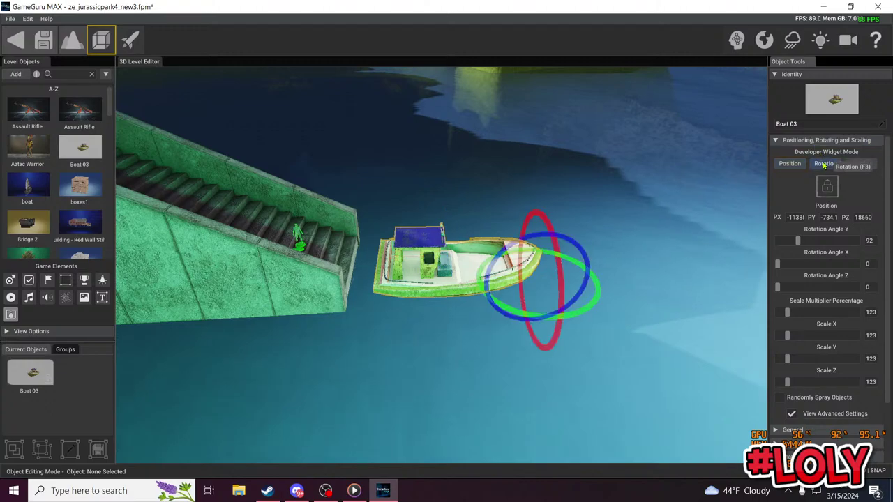
pyautogui.moveTo(511, 313); pyautogui.dragTo(586, 302)
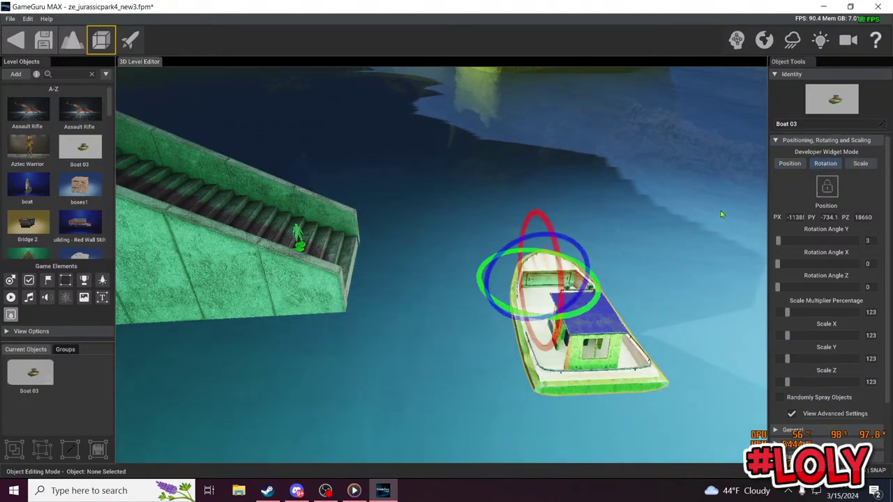
# Step: Move Boat 03 so its side lies along the foot of the water stairs, at Z position 18380
pyautogui.click(788, 168)
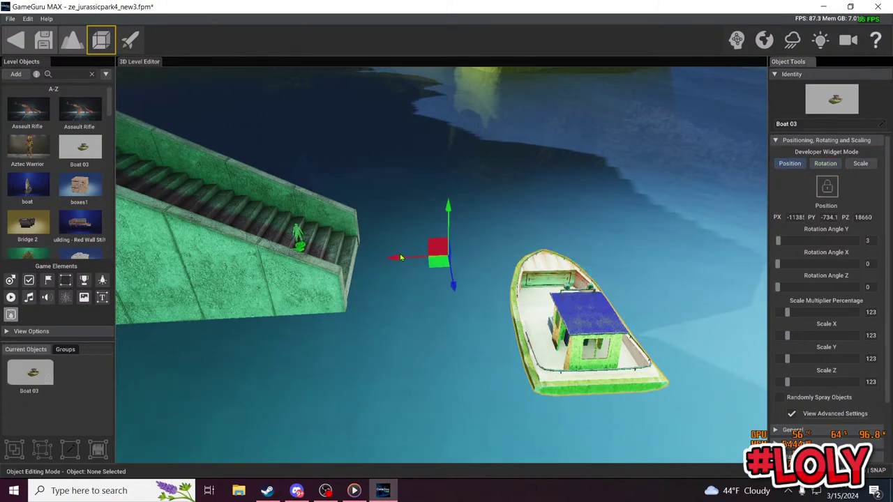
pyautogui.moveTo(401, 258); pyautogui.dragTo(276, 259)
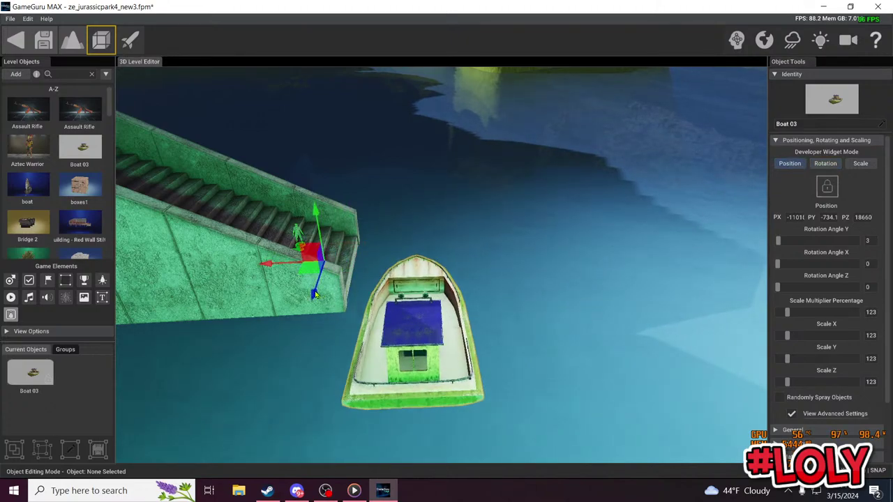
pyautogui.moveTo(315, 295); pyautogui.dragTo(319, 242)
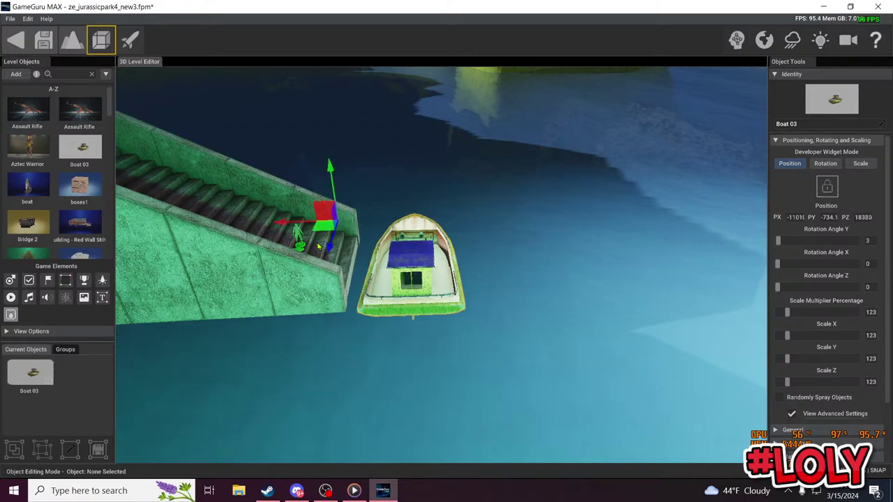
pyautogui.press('w')
pyautogui.moveTo(439, 235)
pyautogui.mouseDown(button='right')
pyautogui.moveTo(439, 216)
pyautogui.moveTo(440, 232)
pyautogui.mouseUp(button='right')
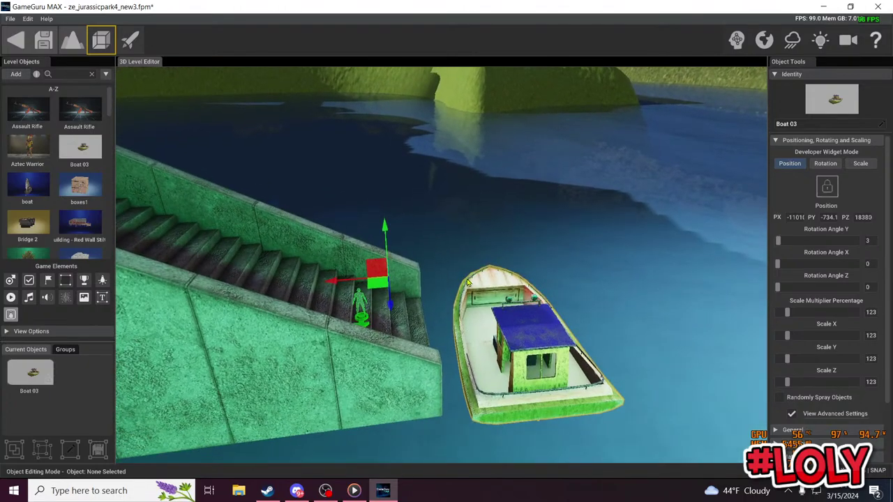
# Step: Test the level with the repositioned boat, embark, ride forward, steer and reverse it, and return to the level editor
pyautogui.click(130, 40)
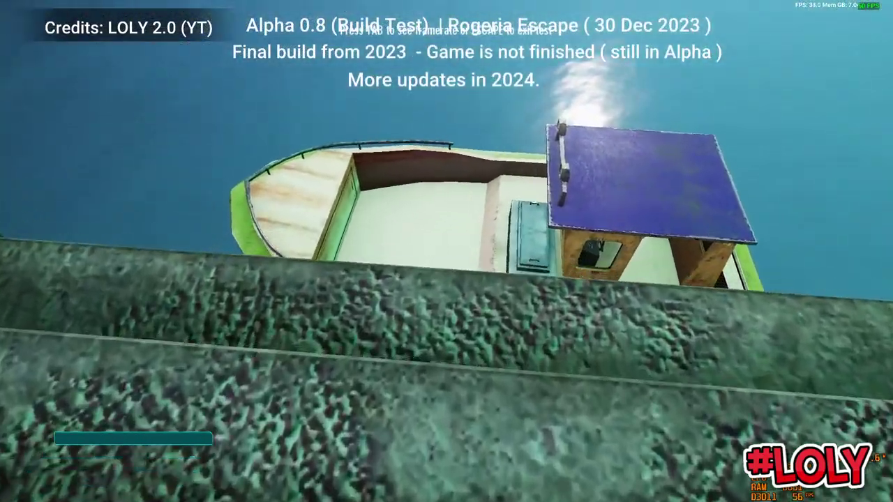
pyautogui.press('e')
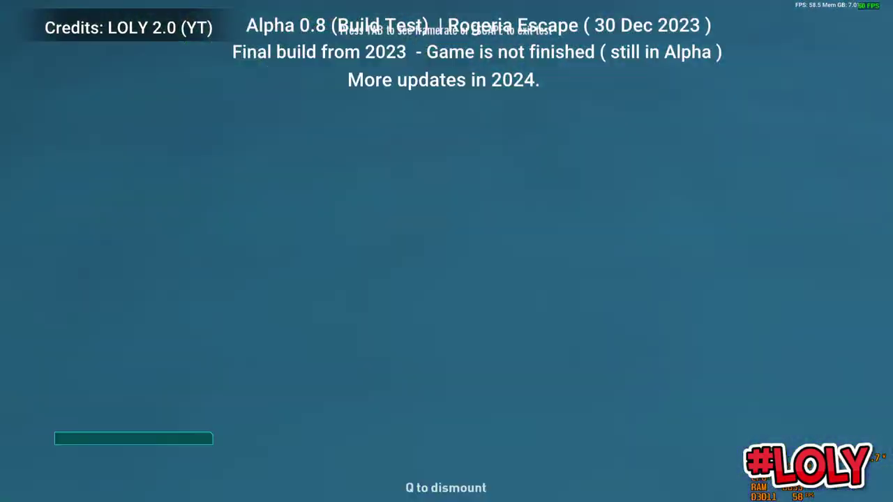
pyautogui.press('w')
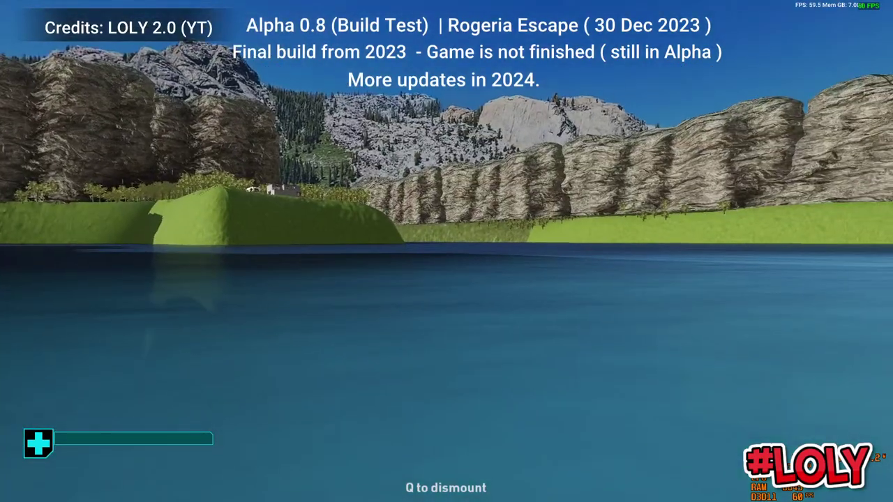
pyautogui.press('a')
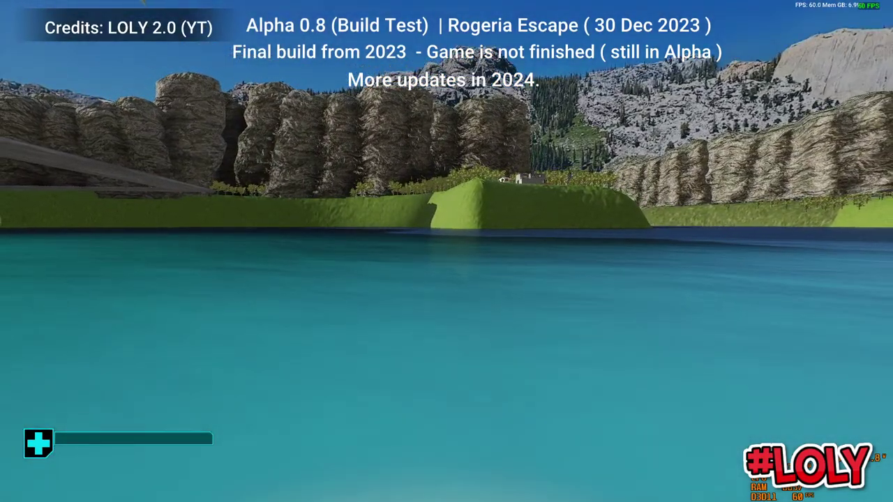
pyautogui.press('a')
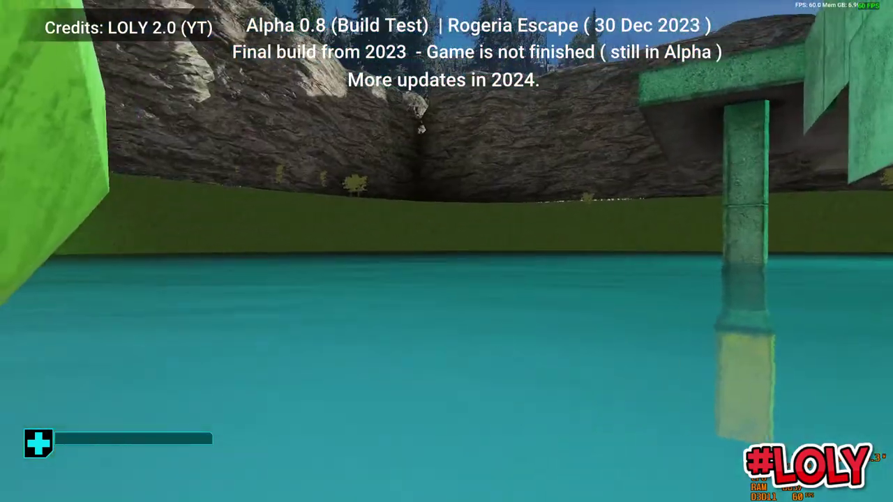
pyautogui.press('a')
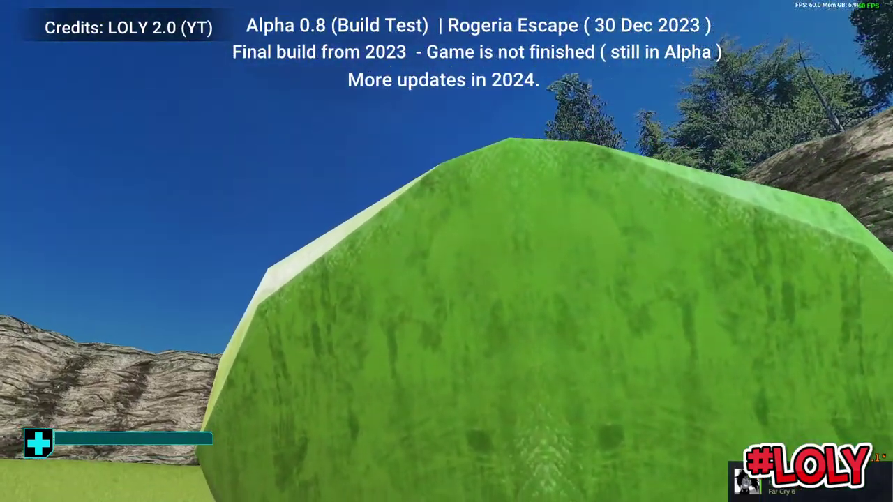
pyautogui.press('a')
pyautogui.press('s')
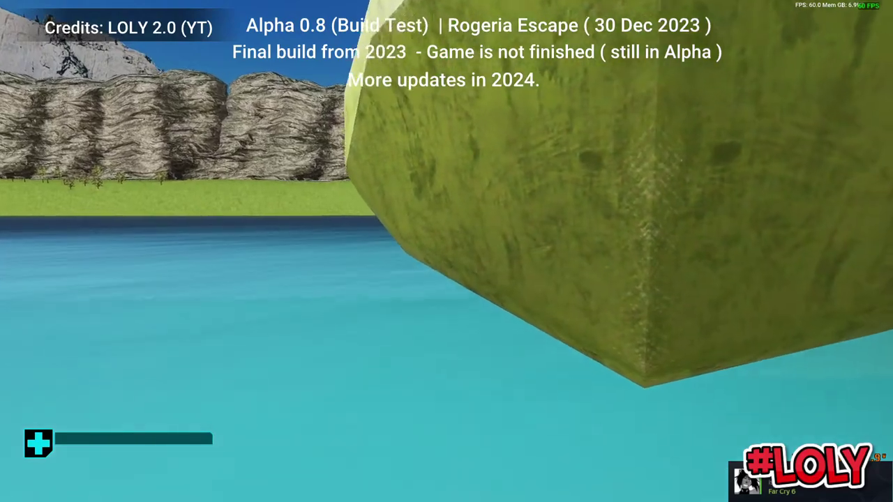
pyautogui.press('d')
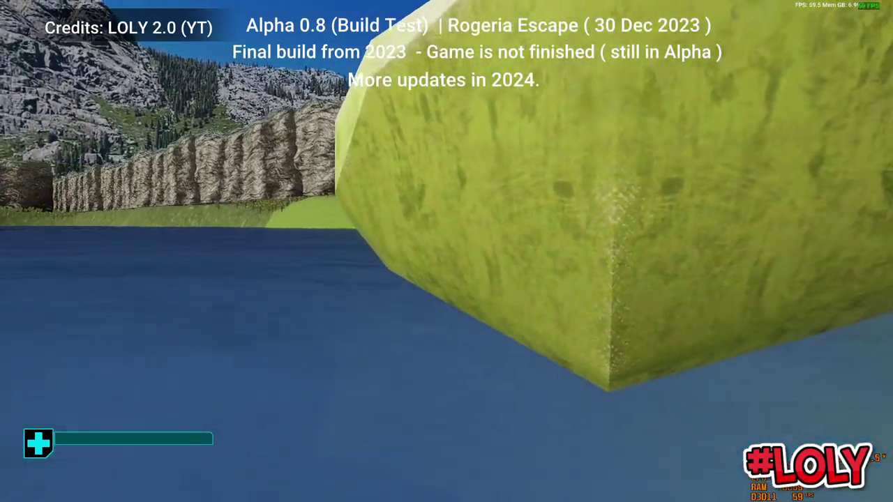
pyautogui.press('Escape')
pyautogui.press('super')
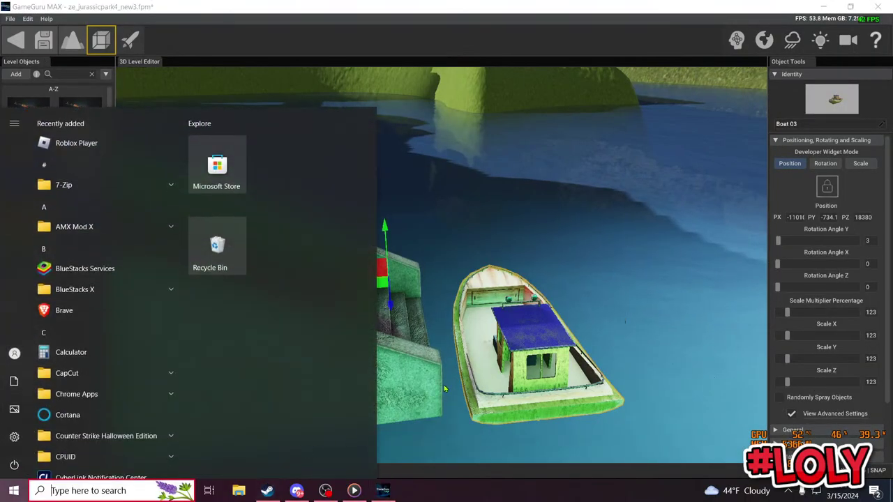
pyautogui.click(387, 497)
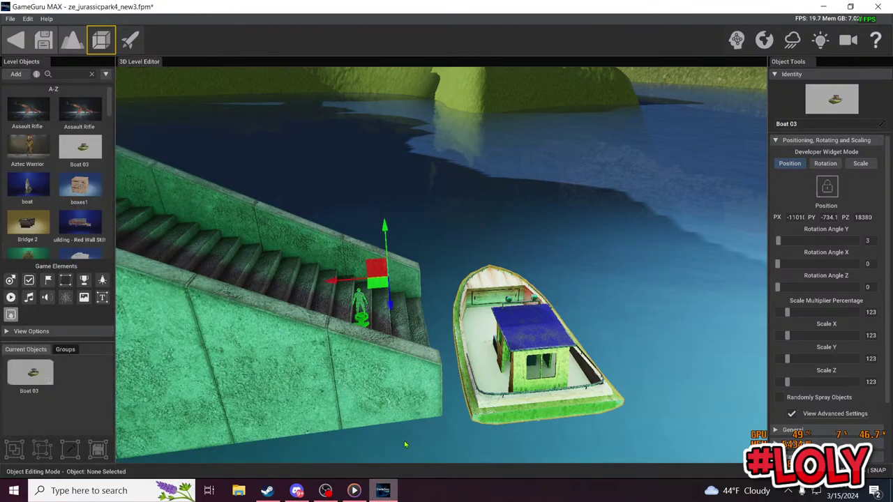
# Step: Set Boat 03's player Y position to 78.9 in the Boat behavior
pyautogui.press('s')
pyautogui.moveTo(406, 444); pyautogui.dragTo(513, 308, button='right')
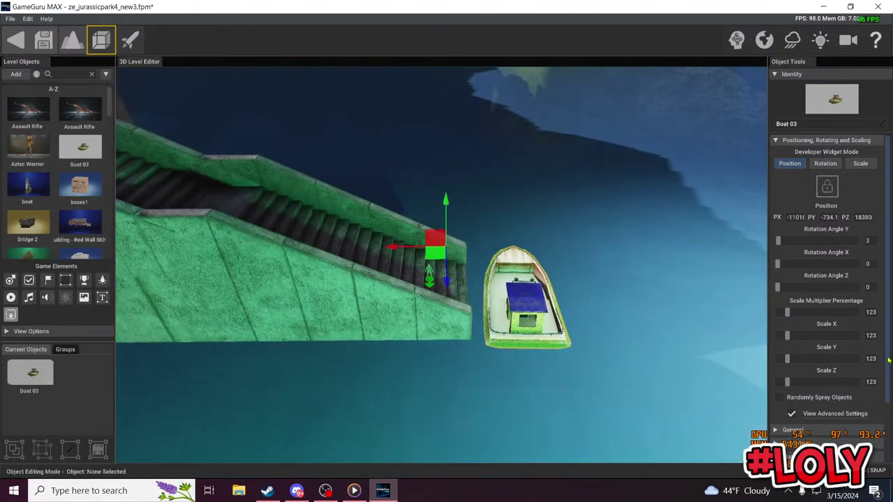
pyautogui.click(796, 141)
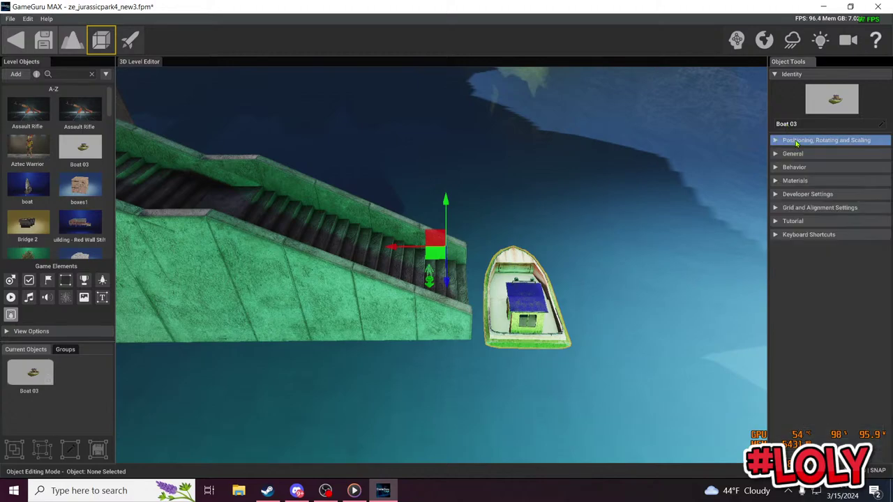
pyautogui.click(820, 171)
pyautogui.moveTo(890, 288); pyautogui.dragTo(889, 379)
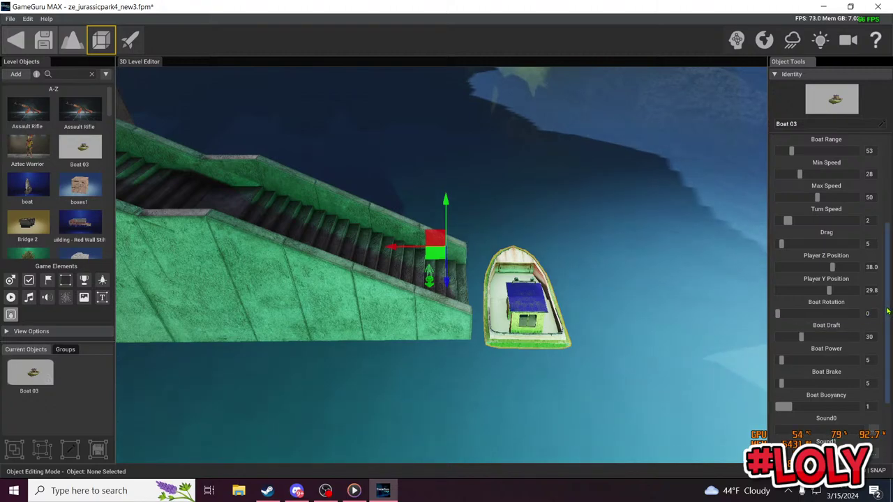
pyautogui.moveTo(888, 312); pyautogui.dragTo(887, 301)
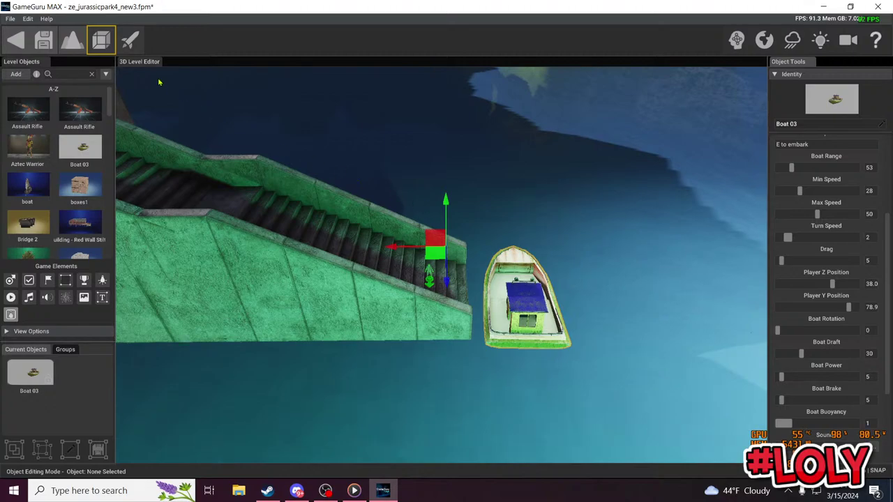
# Step: Test the level with the raised player Y position, walk down to Boat 03, embark, steer it both ways, and end the test
pyautogui.click(131, 41)
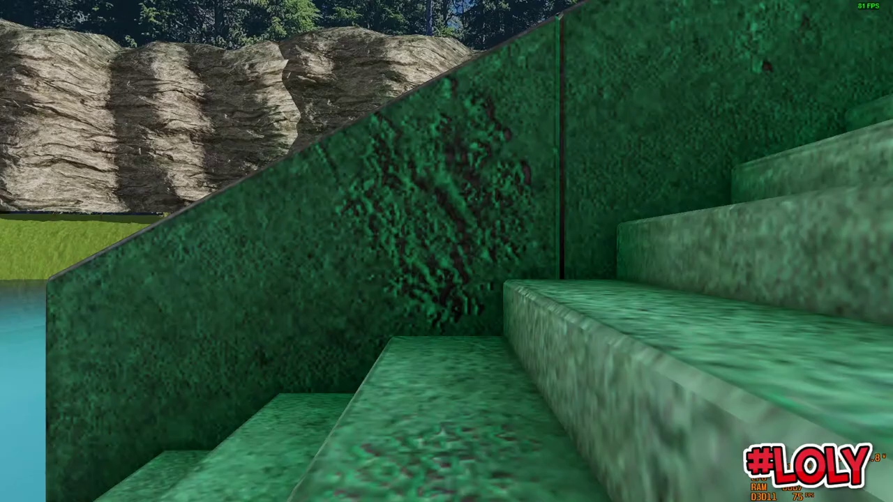
pyautogui.press('w')
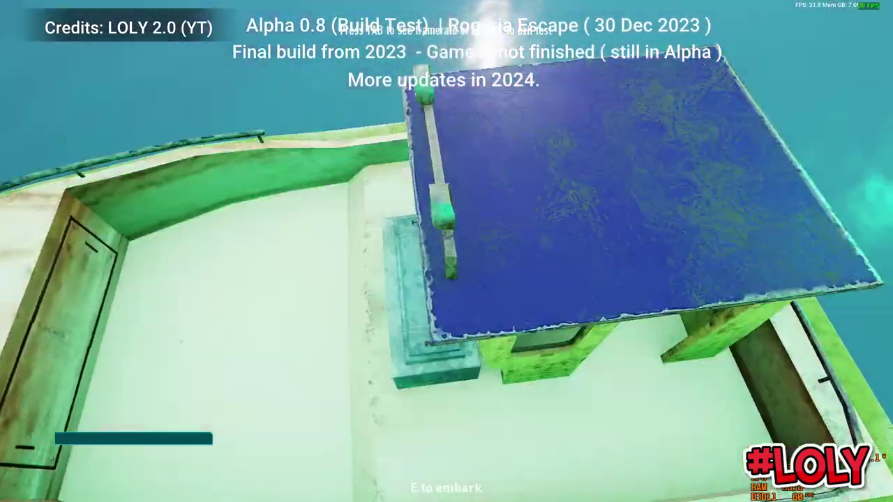
pyautogui.press('e')
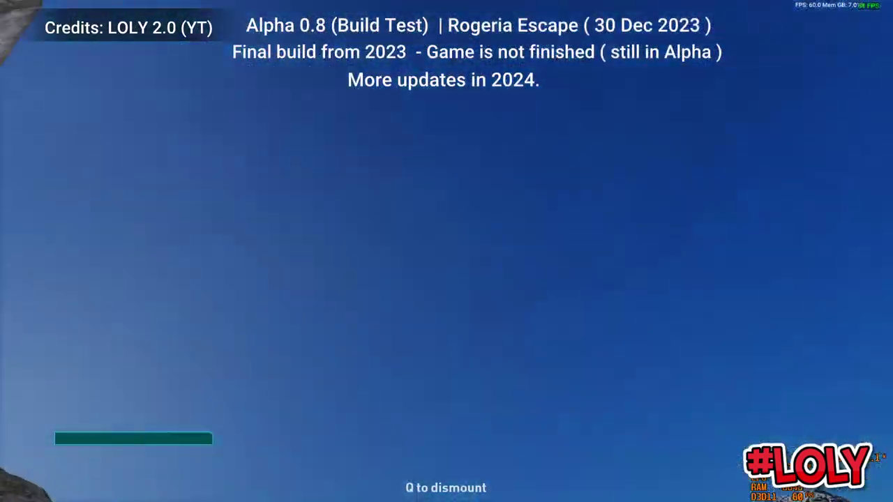
pyautogui.press('a')
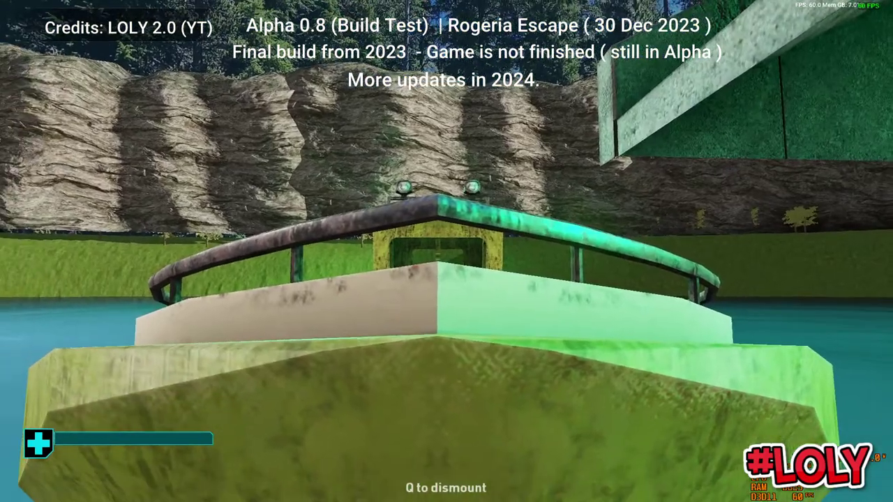
pyautogui.press('d')
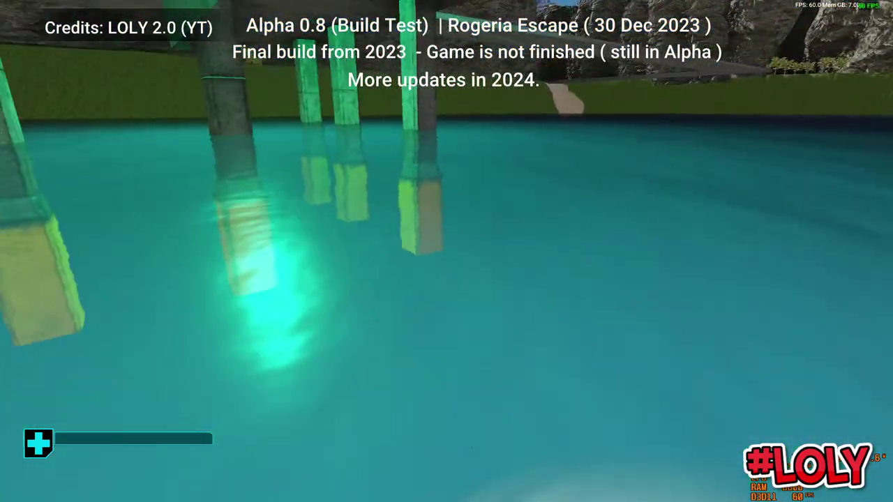
pyautogui.press('a')
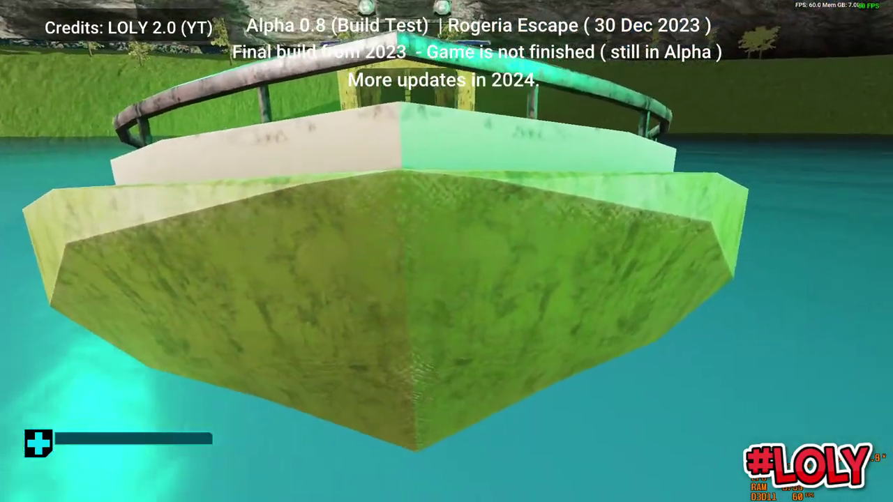
pyautogui.press('s')
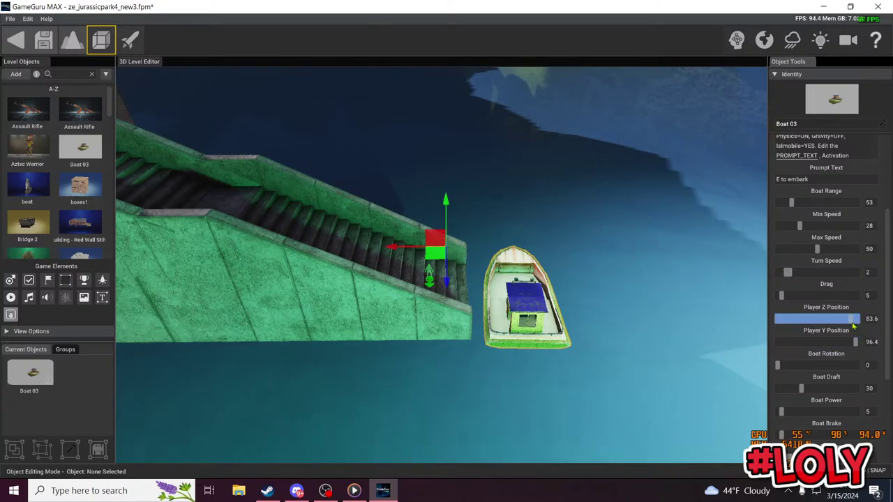
# Step: Test the level with the increased player Z and Y positions, walk down to Boat 03, embark and ride forward
pyautogui.click(129, 41)
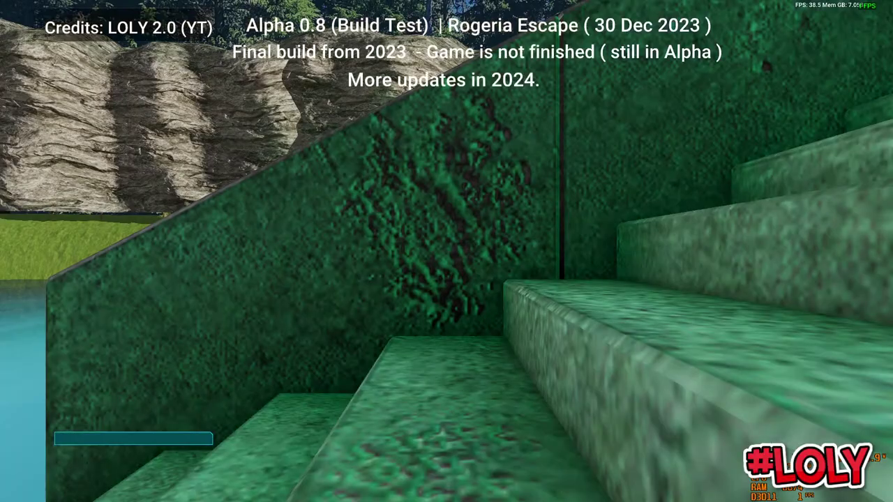
pyautogui.press('w')
pyautogui.press('e')
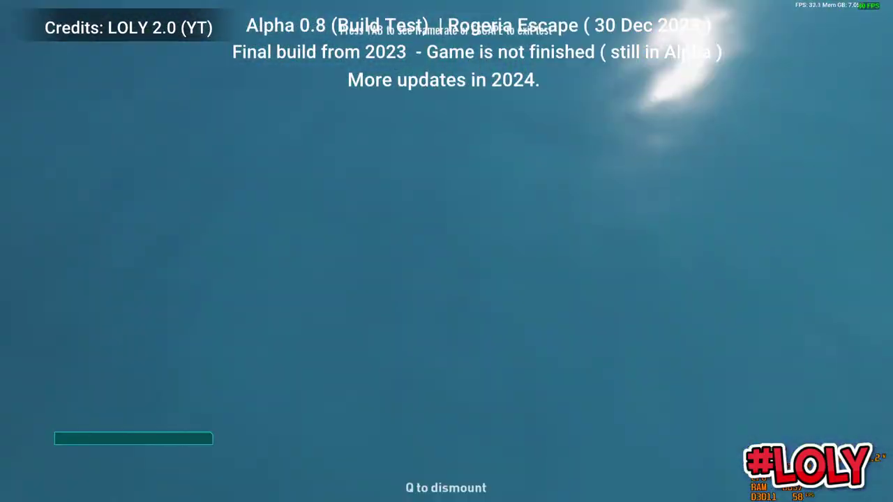
pyautogui.press('w')
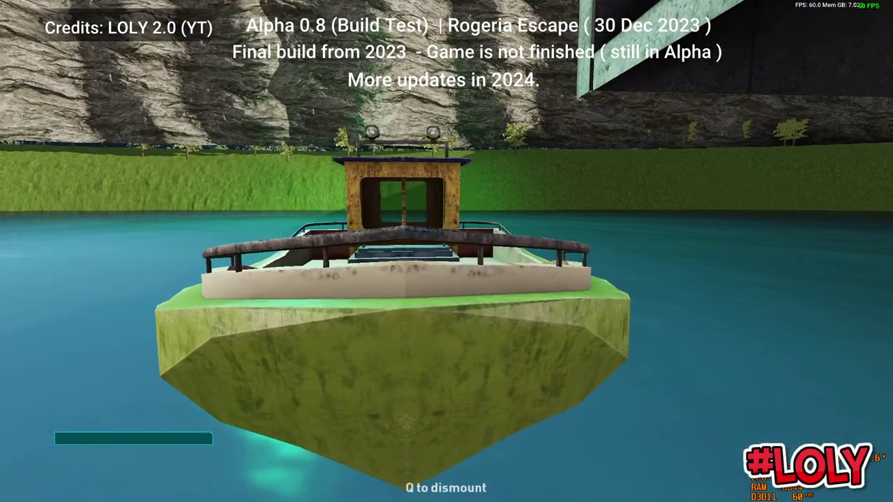
pyautogui.press('w')
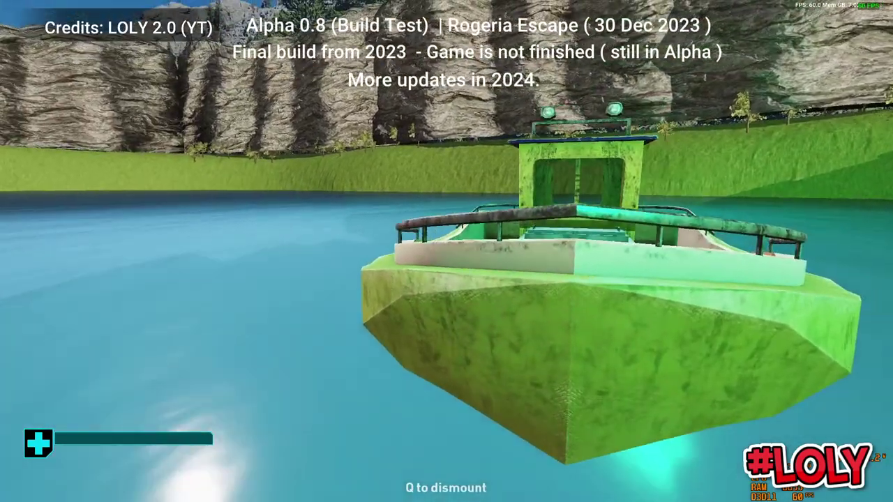
# Step: Steer Boat 03 across the lake and ride along the grassy bank toward the channel to check the handling
pyautogui.press('a')
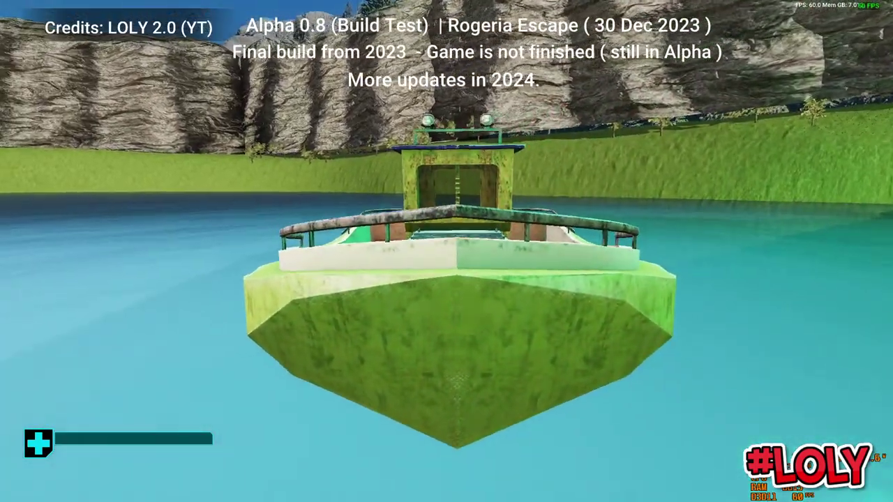
pyautogui.press('a')
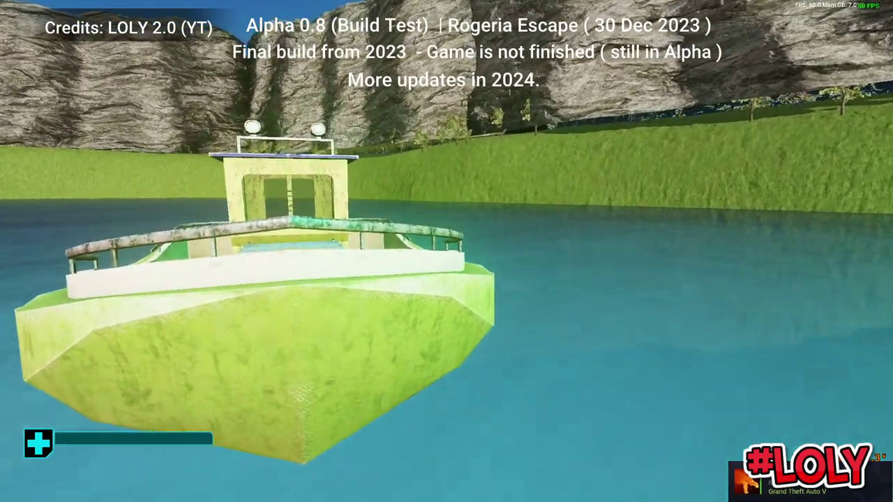
pyautogui.press('a')
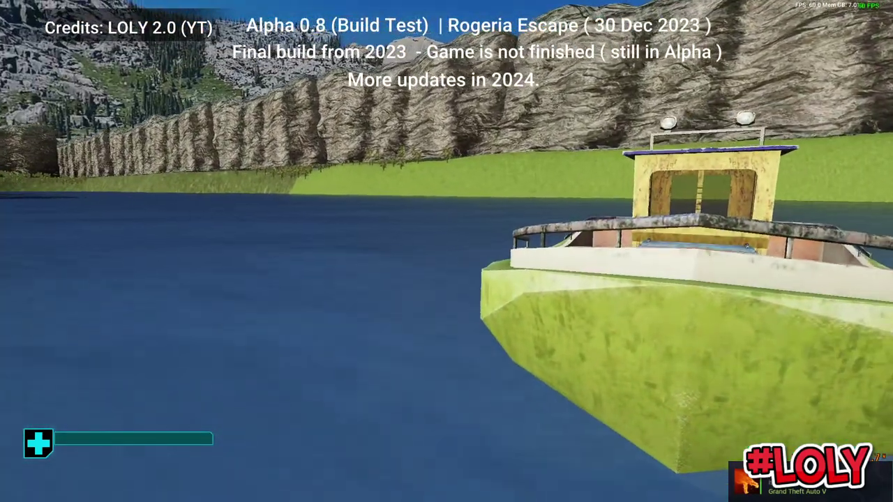
pyautogui.press('w')
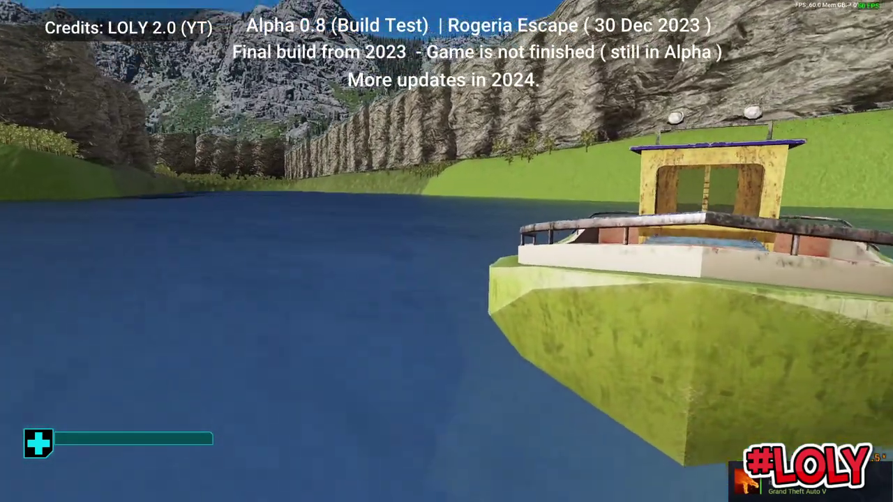
pyautogui.press('d')
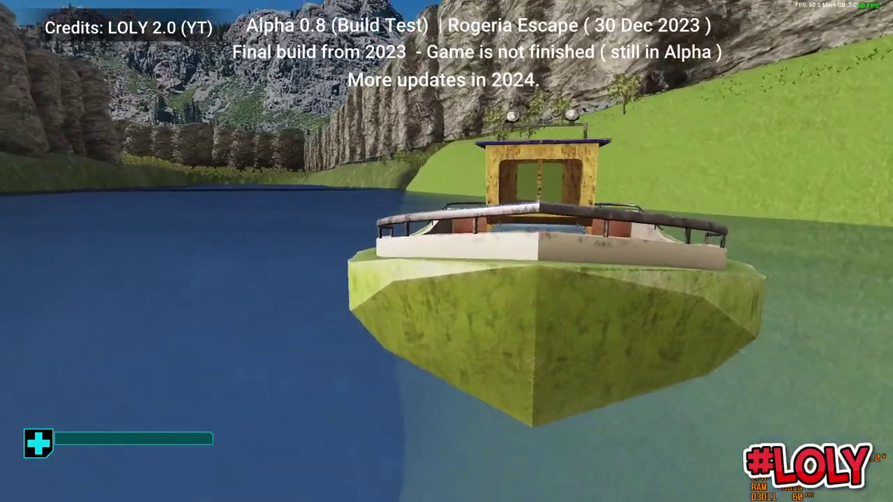
pyautogui.press('w')
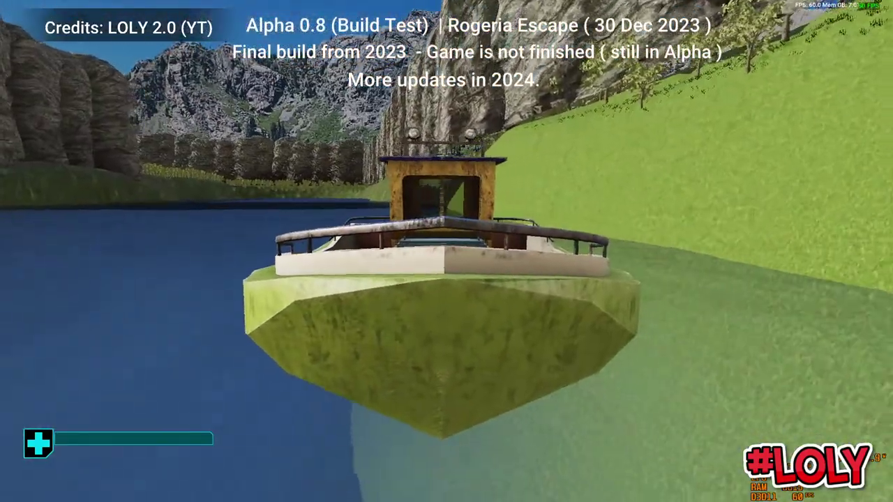
pyautogui.press('w')
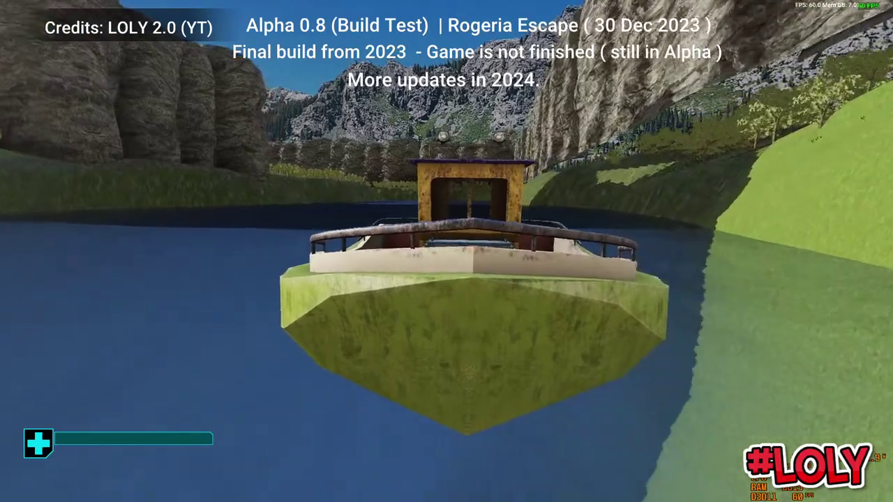
pyautogui.press('w')
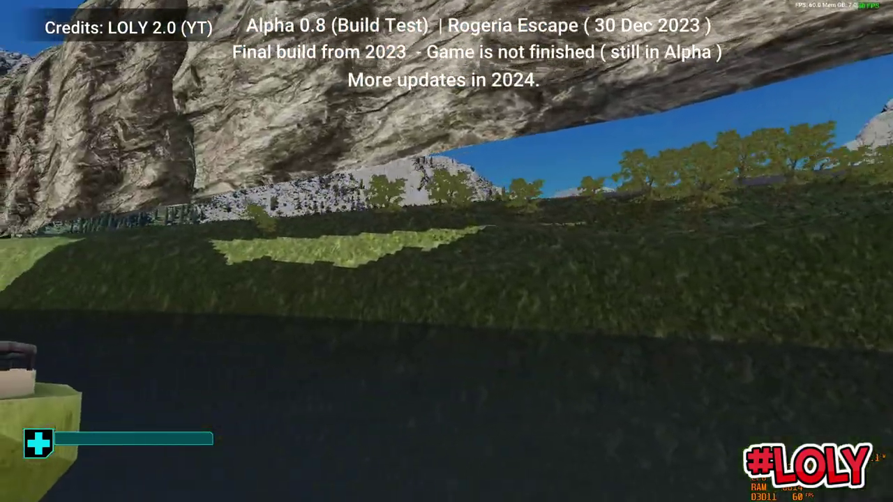
# Step: Finish the boat test and lower the longrock2a cliff section floating above the shaded lake bank, nudging it sideways into place
pyautogui.press('w')
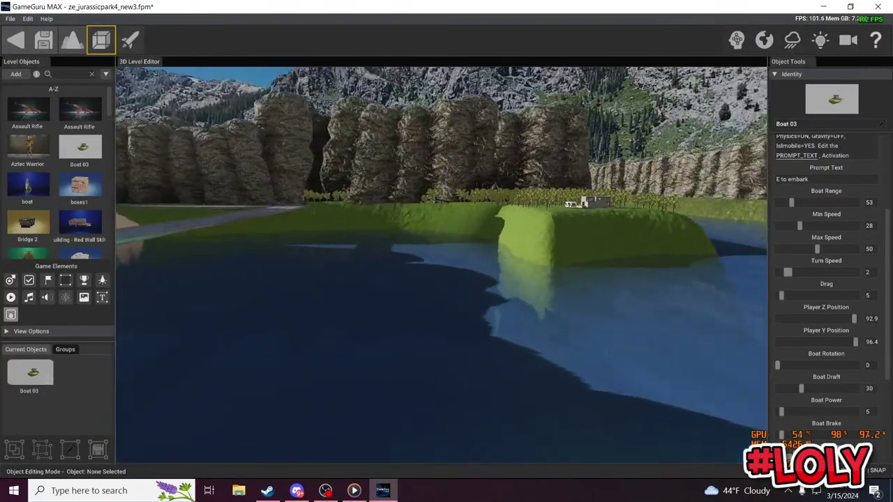
pyautogui.press('w')
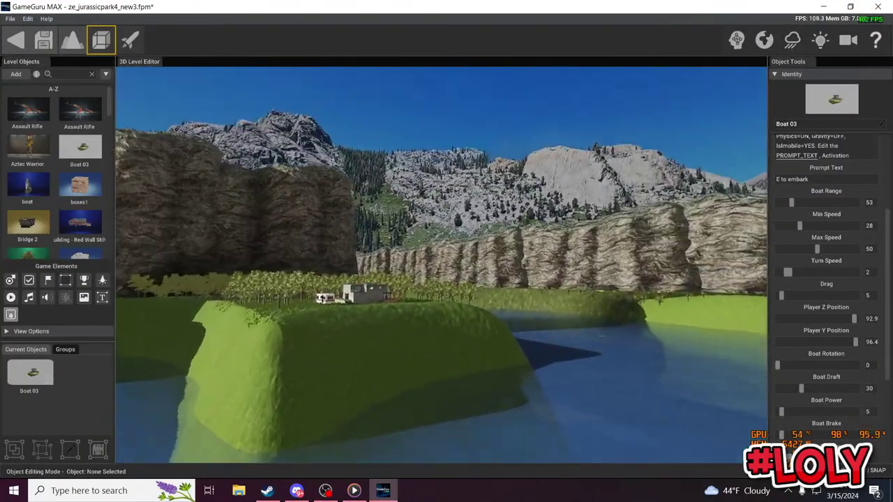
pyautogui.press('w')
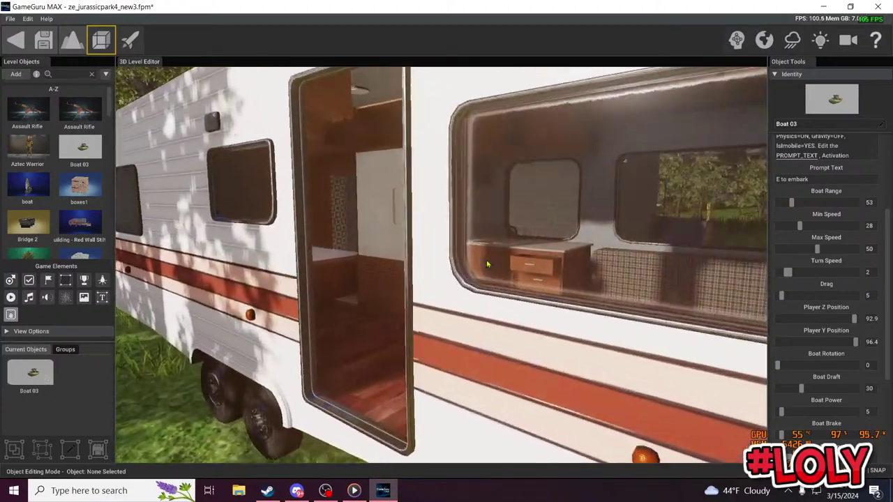
pyautogui.press('w')
pyautogui.moveTo(487, 263); pyautogui.dragTo(593, 261, button='right')
pyautogui.press('w')
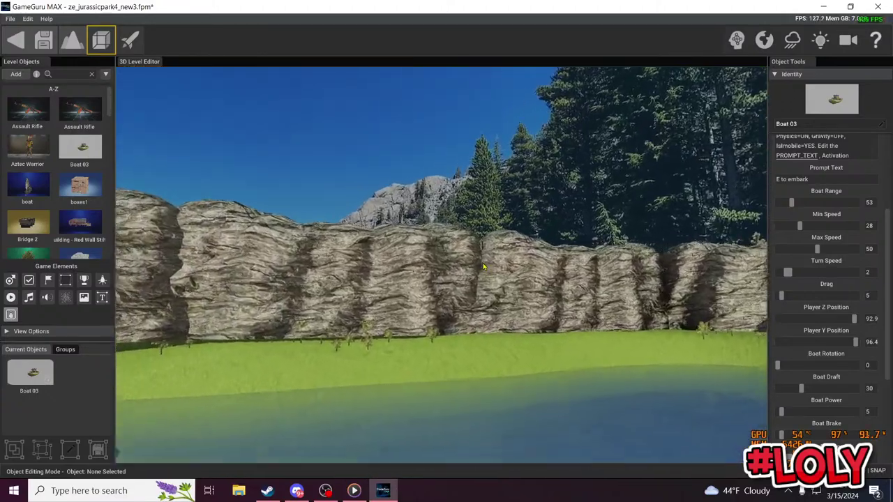
pyautogui.moveTo(561, 212); pyautogui.dragTo(503, 178, button='right')
pyautogui.press('w')
pyautogui.moveTo(547, 239); pyautogui.dragTo(584, 216, button='right')
pyautogui.moveTo(567, 143); pyautogui.dragTo(480, 184, button='right')
pyautogui.click(480, 183)
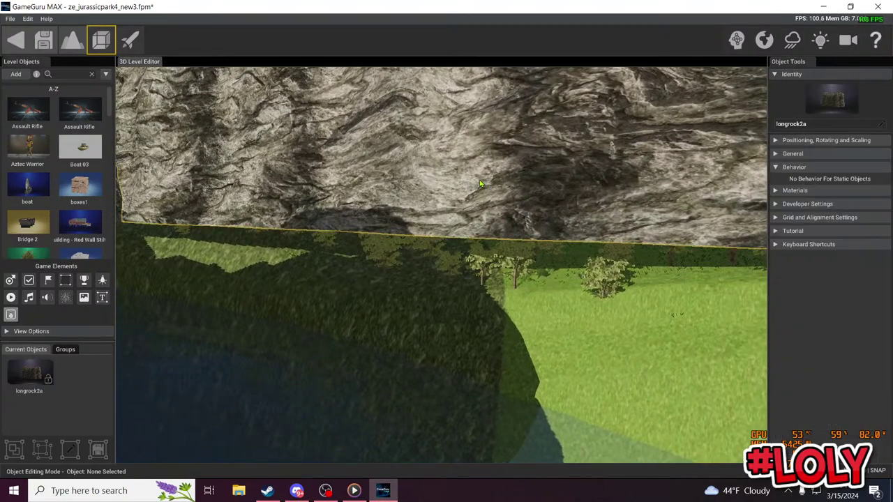
pyautogui.moveTo(480, 128); pyautogui.dragTo(497, 279)
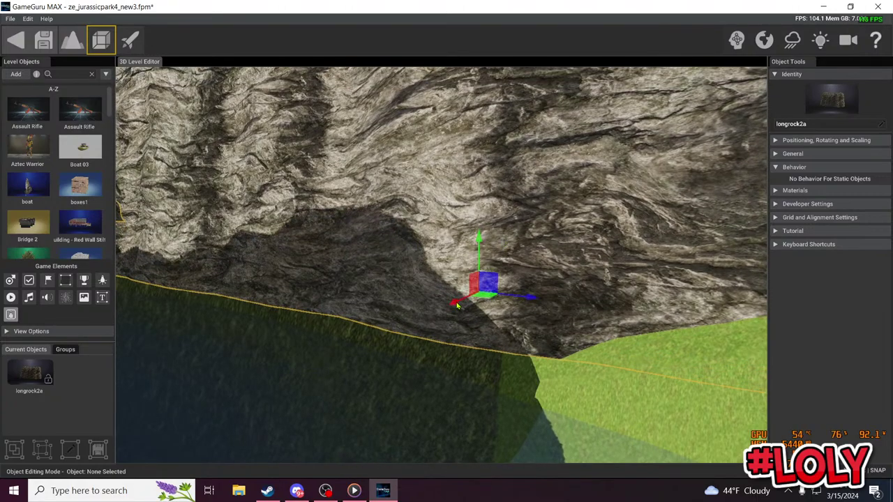
pyautogui.moveTo(457, 306); pyautogui.dragTo(463, 296)
# Step: Lower the longrock2a section above the bright grassy bank so its base sinks into the terrain
pyautogui.moveTo(483, 264); pyautogui.dragTo(515, 221, button='right')
pyautogui.press('s')
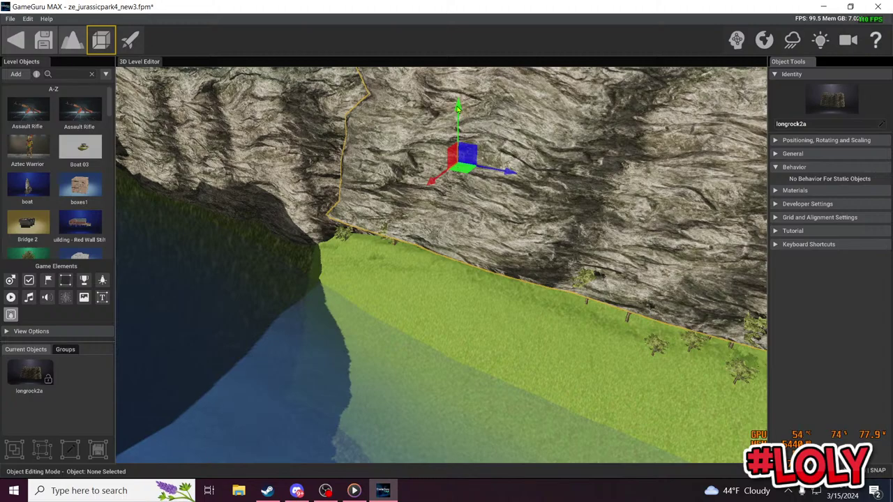
pyautogui.moveTo(457, 106); pyautogui.dragTo(458, 148)
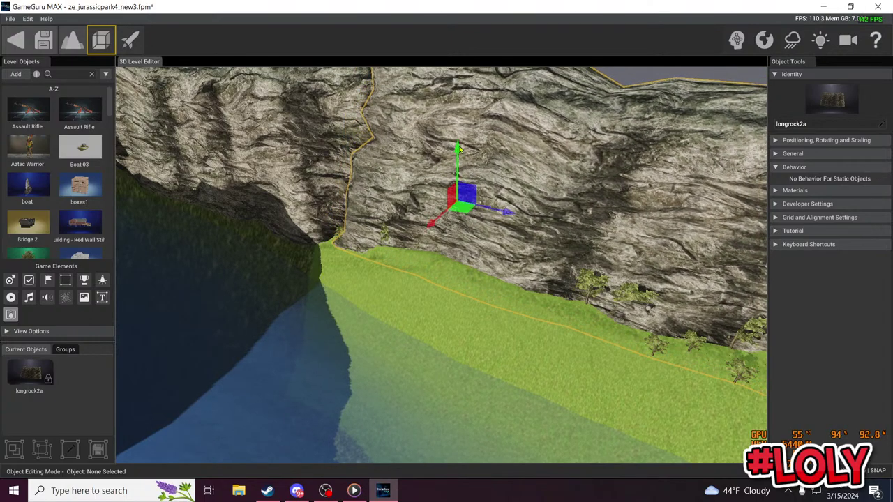
pyautogui.moveTo(391, 168); pyautogui.dragTo(433, 178, button='right')
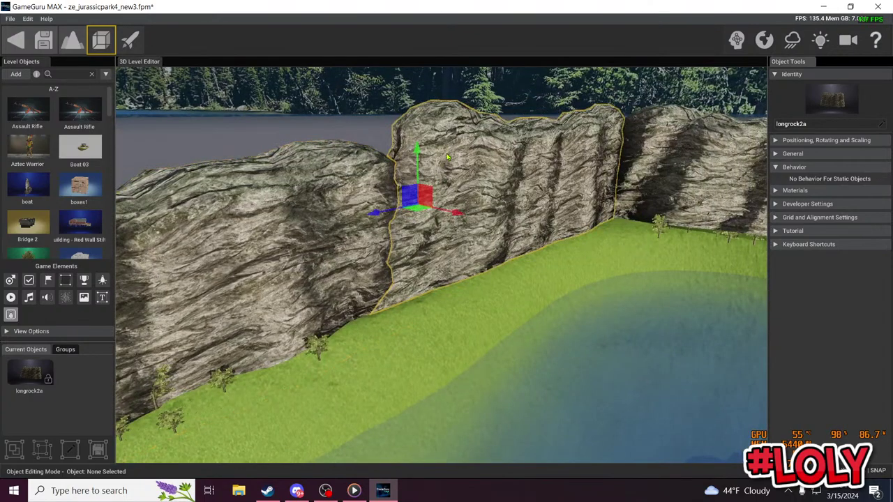
# Step: Lower the floating longrock2a section behind the small trees into the ground and push it back from the bank
pyautogui.moveTo(418, 165); pyautogui.dragTo(437, 209, button='right')
pyautogui.press('w')
pyautogui.press('w')
pyautogui.click(450, 252)
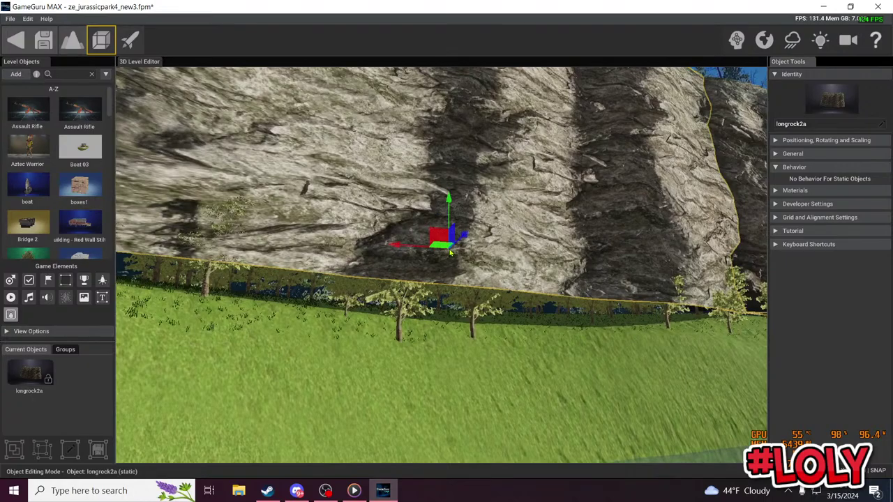
pyautogui.moveTo(448, 202); pyautogui.dragTo(445, 255)
pyautogui.moveTo(457, 298); pyautogui.dragTo(457, 293, button='right')
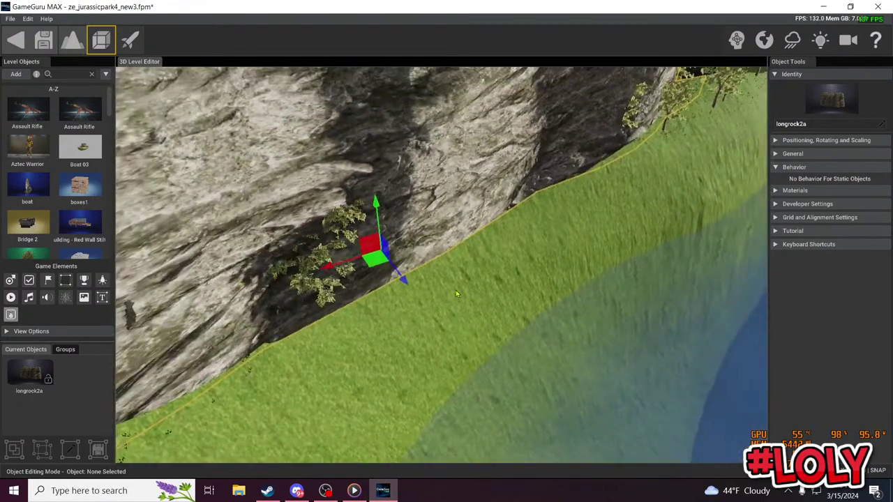
pyautogui.moveTo(404, 282); pyautogui.dragTo(386, 266)
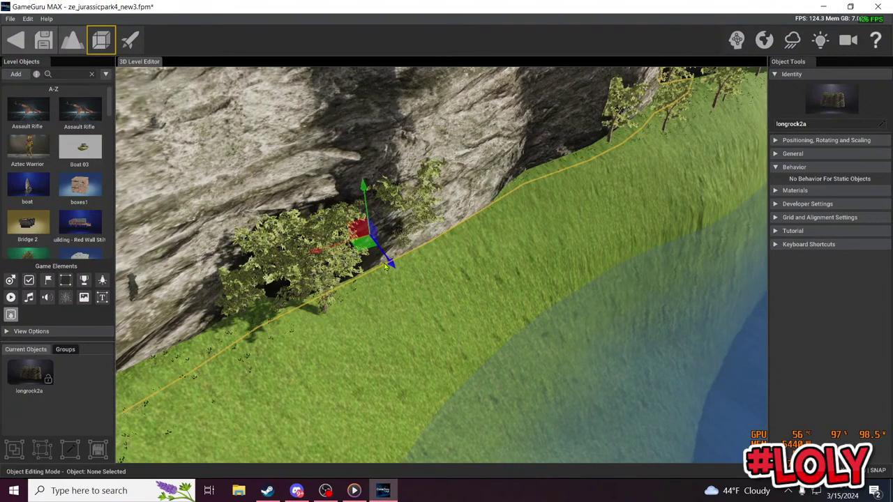
# Step: Lower the next two longrock2a sections along the lakeside wall until their bases meet the grass
pyautogui.moveTo(429, 237); pyautogui.dragTo(418, 224, button='right')
pyautogui.moveTo(417, 264); pyautogui.dragTo(412, 259, button='right')
pyautogui.click(534, 244)
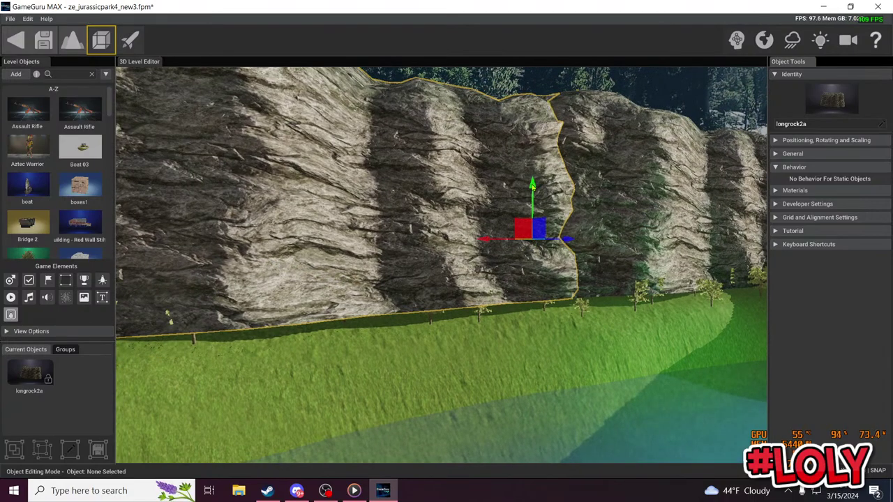
pyautogui.moveTo(533, 187); pyautogui.dragTo(533, 216)
pyautogui.moveTo(533, 217); pyautogui.dragTo(516, 220, button='right')
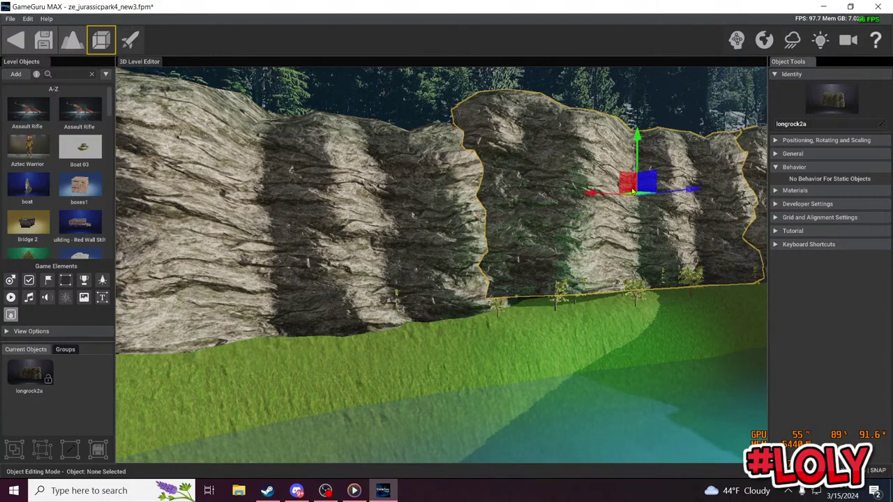
pyautogui.moveTo(637, 138); pyautogui.dragTo(637, 155)
# Step: Lower the longrock2a section beside the shaded corner of the lake into the grassy bank
pyautogui.moveTo(584, 235); pyautogui.dragTo(512, 249, button='right')
pyautogui.click(516, 238)
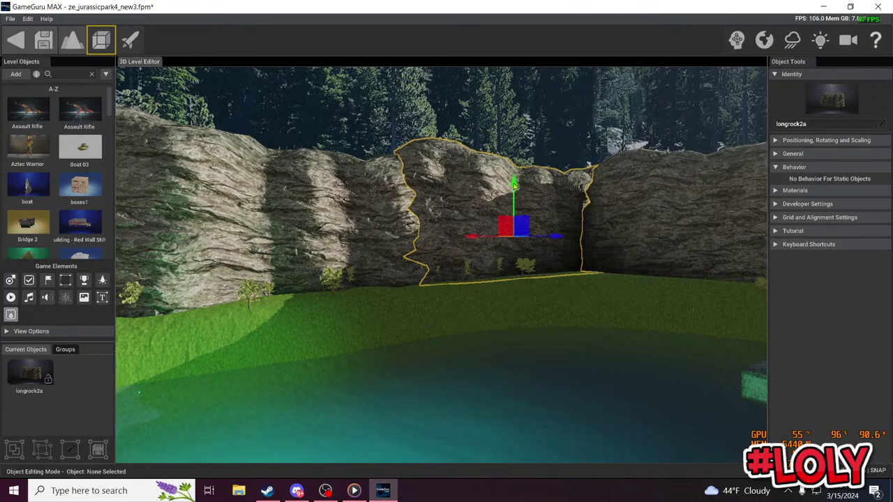
pyautogui.moveTo(515, 186); pyautogui.dragTo(530, 257, button='right')
pyautogui.press('w')
pyautogui.press('w')
pyautogui.press('w')
pyautogui.press('w')
pyautogui.moveTo(517, 184); pyautogui.dragTo(519, 205)
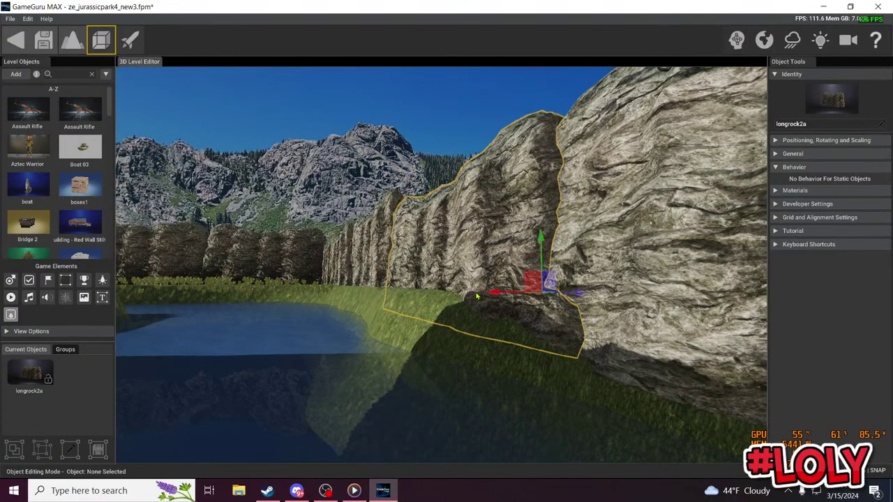
# Step: Lower two more longrock2a sections along the channel bank and slide the second sideways to close the gap to its neighbor
pyautogui.moveTo(477, 295); pyautogui.dragTo(452, 318, button='right')
pyautogui.press('w')
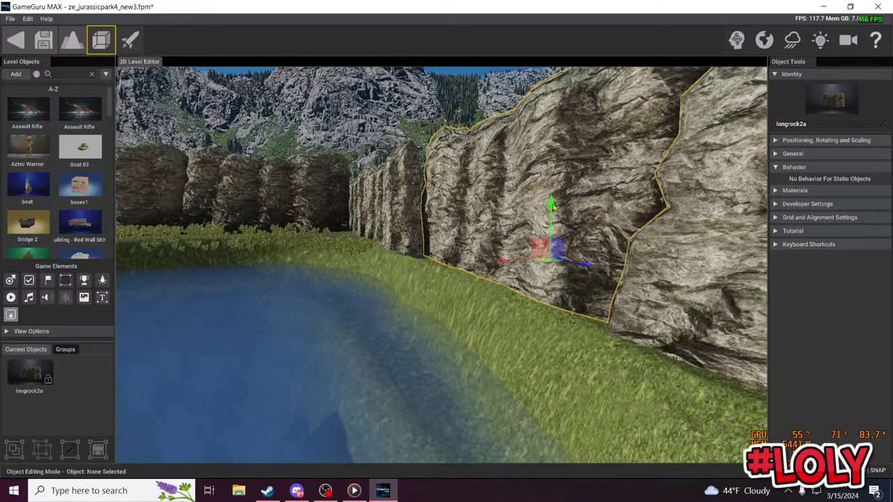
pyautogui.click(413, 202)
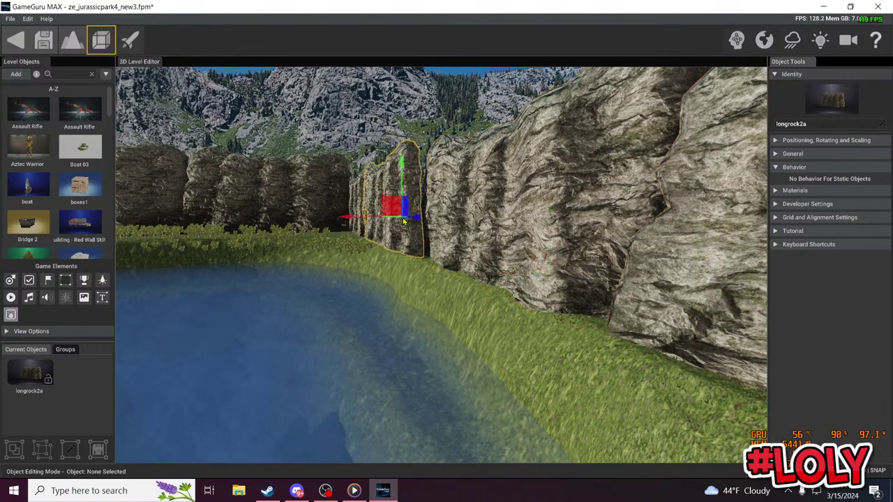
pyautogui.moveTo(413, 203); pyautogui.dragTo(509, 243, button='right')
pyautogui.press('w')
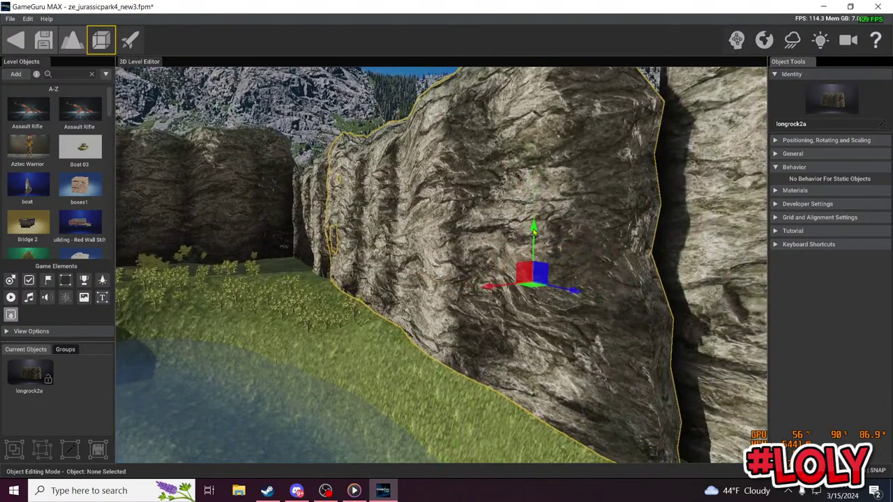
pyautogui.moveTo(534, 228); pyautogui.dragTo(537, 253)
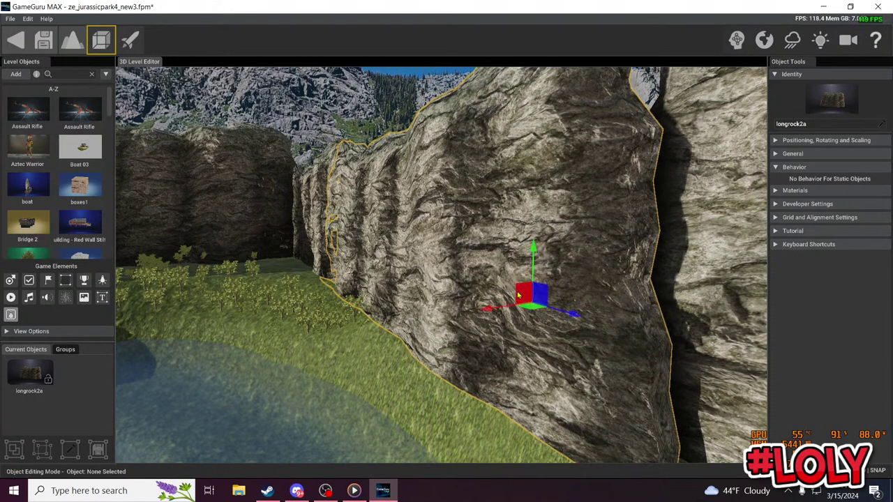
pyautogui.moveTo(491, 309); pyautogui.dragTo(512, 305)
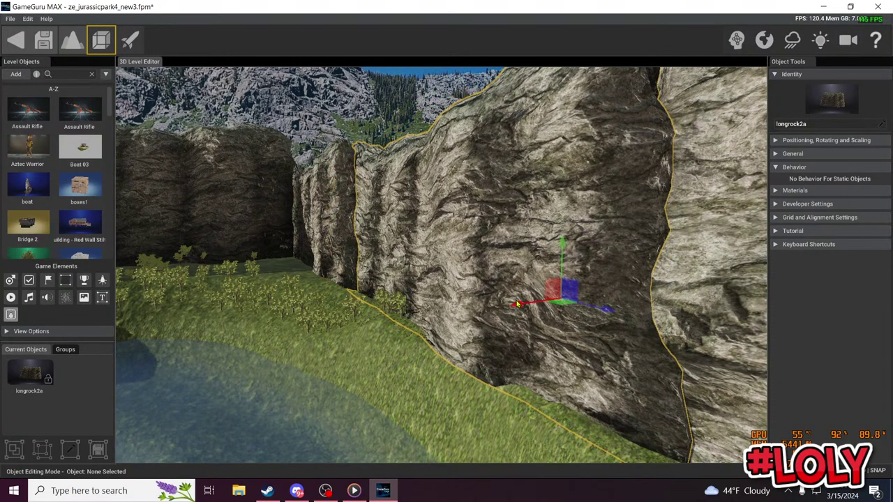
# Step: Lower the longrock2a section in the corner where the two cliff walls meet into the grass
pyautogui.moveTo(531, 277); pyautogui.dragTo(461, 324, button='right')
pyautogui.press('w')
pyautogui.press('s')
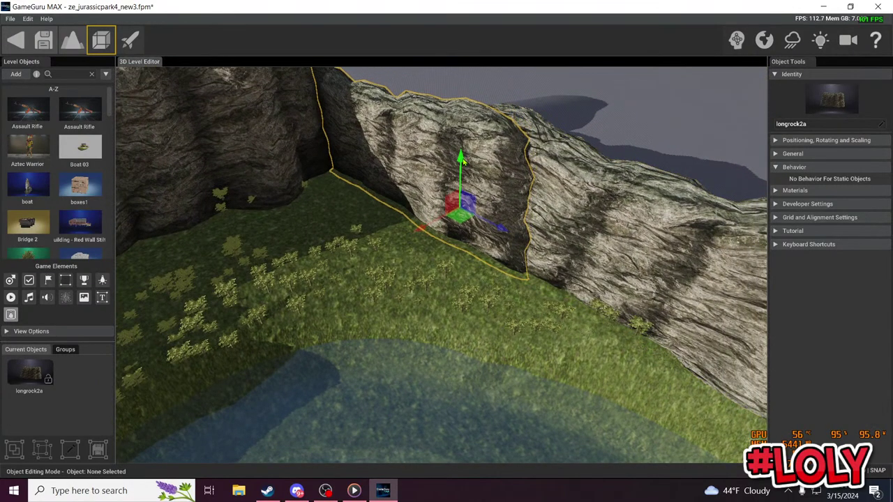
# Step: Inspect the bases of the dark corner cliffs, and survey the whole level and its outer rock wall from above
pyautogui.press('w')
pyautogui.moveTo(481, 201); pyautogui.dragTo(317, 192, button='right')
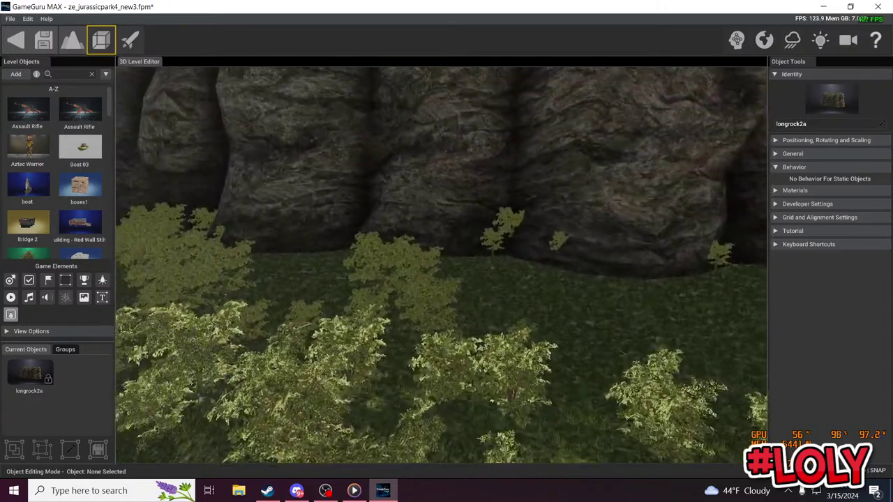
pyautogui.moveTo(441, 265); pyautogui.dragTo(175, 255, button='right')
pyautogui.press('w')
pyautogui.moveTo(405, 221); pyautogui.dragTo(405, 276, button='right')
pyautogui.press('w')
pyautogui.press('s')
pyautogui.moveTo(457, 248); pyautogui.dragTo(459, 227, button='right')
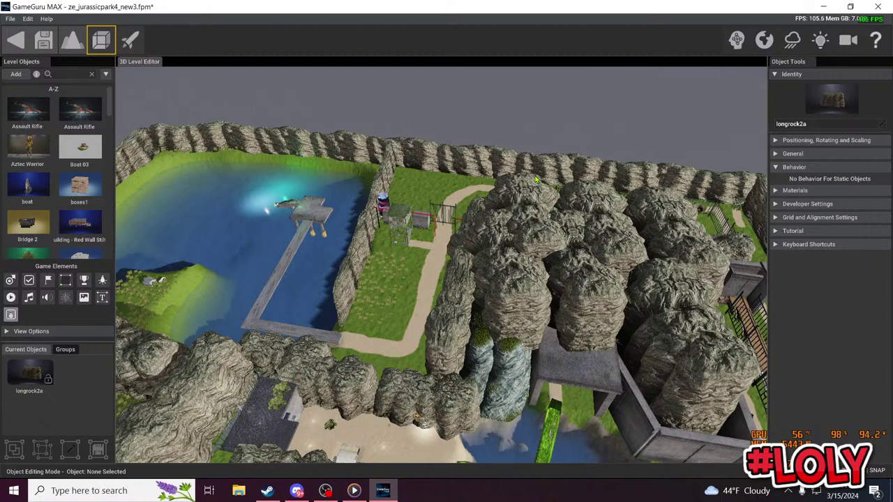
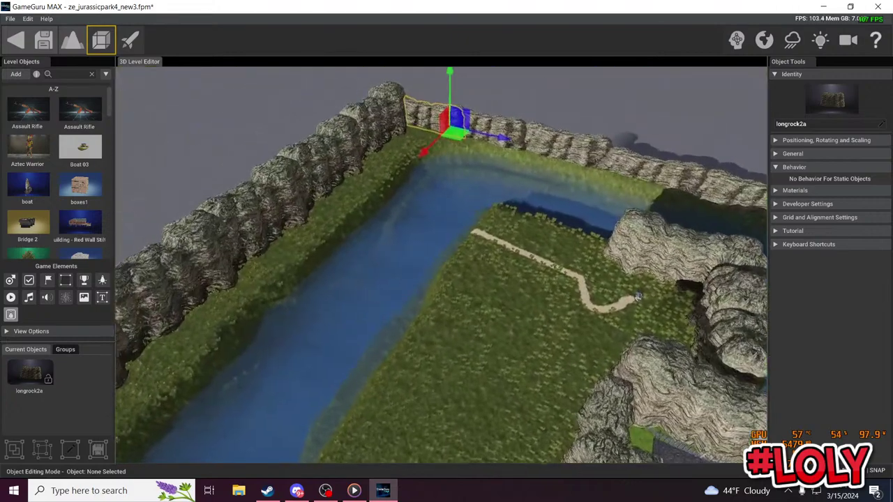
# Step: Examine the cliff walls along the river channel and around the lake for remaining gaps
pyautogui.press('w')
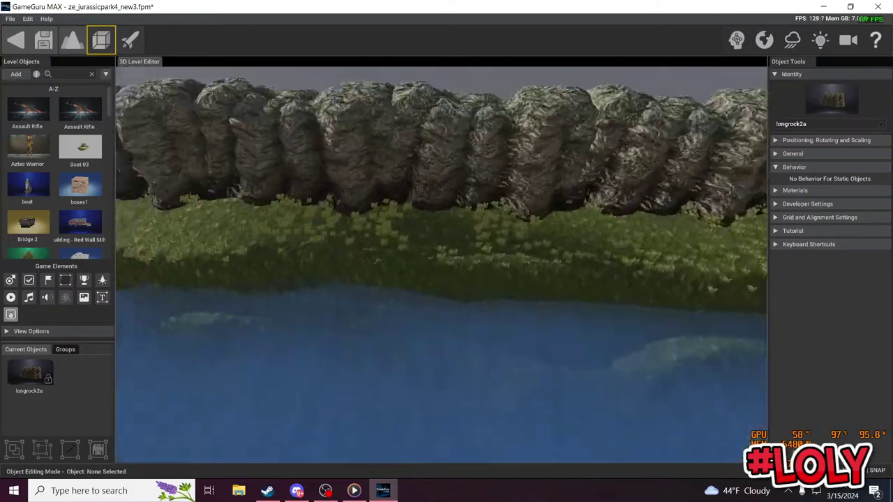
pyautogui.moveTo(441, 265); pyautogui.dragTo(558, 275, button='right')
pyautogui.moveTo(441, 265); pyautogui.dragTo(503, 203, button='right')
pyautogui.press('w')
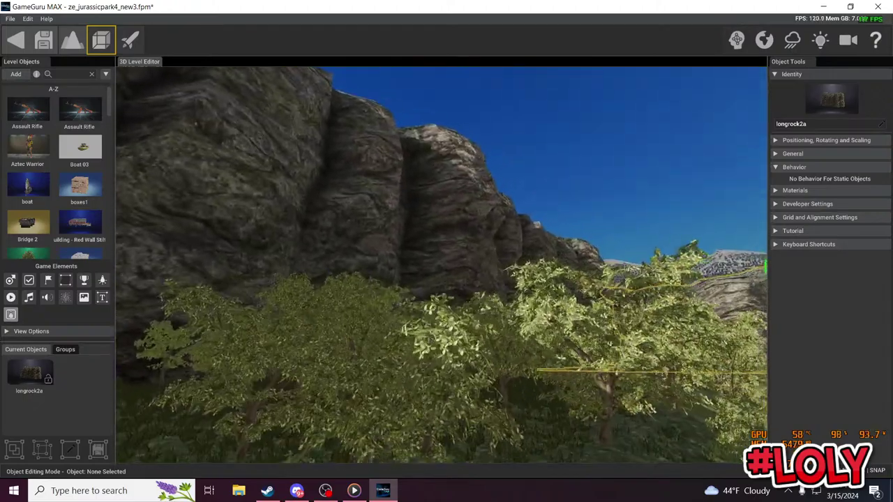
pyautogui.moveTo(441, 265); pyautogui.dragTo(495, 261, button='right')
pyautogui.press('w')
pyautogui.press('w')
pyautogui.moveTo(441, 265); pyautogui.dragTo(498, 262, button='right')
pyautogui.press('w')
pyautogui.moveTo(441, 266); pyautogui.dragTo(383, 273, button='right')
pyautogui.press('w')
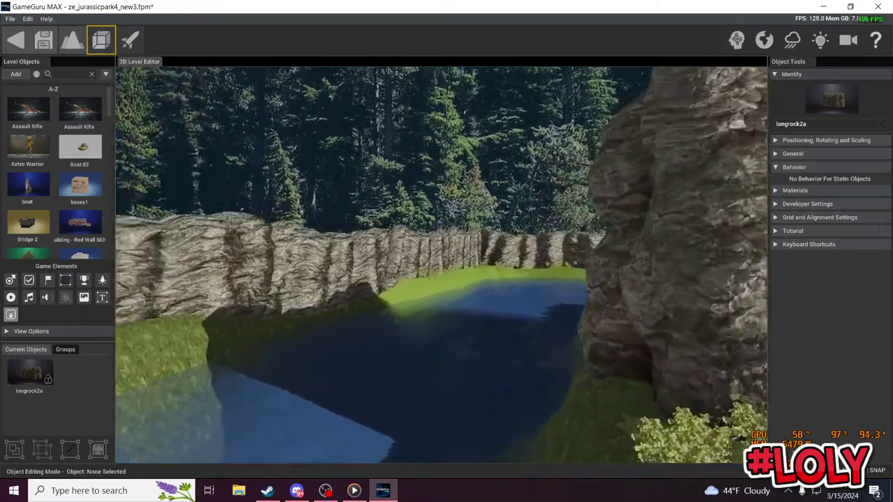
pyautogui.moveTo(441, 265); pyautogui.dragTo(504, 261, button='right')
pyautogui.press('w')
pyautogui.moveTo(441, 265); pyautogui.dragTo(362, 255, button='right')
# Step: Inspect the pier with the moored boat and the cliffs around it
pyautogui.press('w')
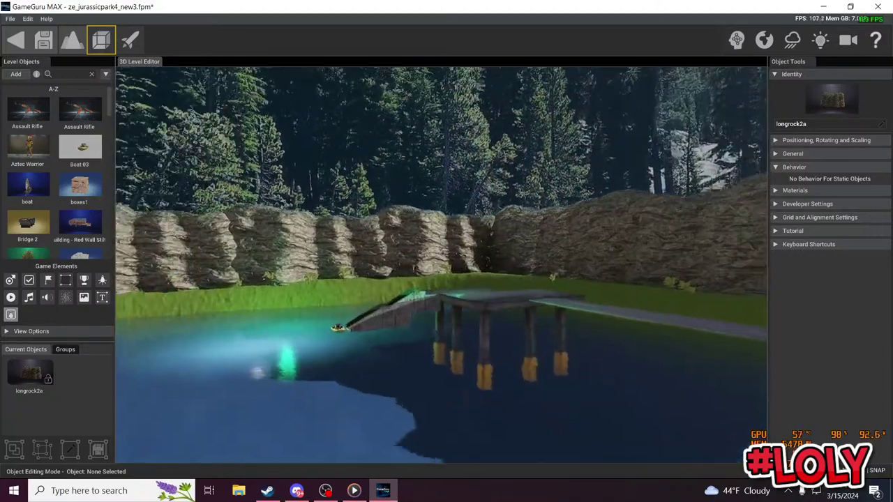
pyautogui.moveTo(441, 265); pyautogui.dragTo(363, 304, button='right')
pyautogui.press('w')
pyautogui.moveTo(440, 265); pyautogui.dragTo(523, 259, button='right')
pyautogui.press('w')
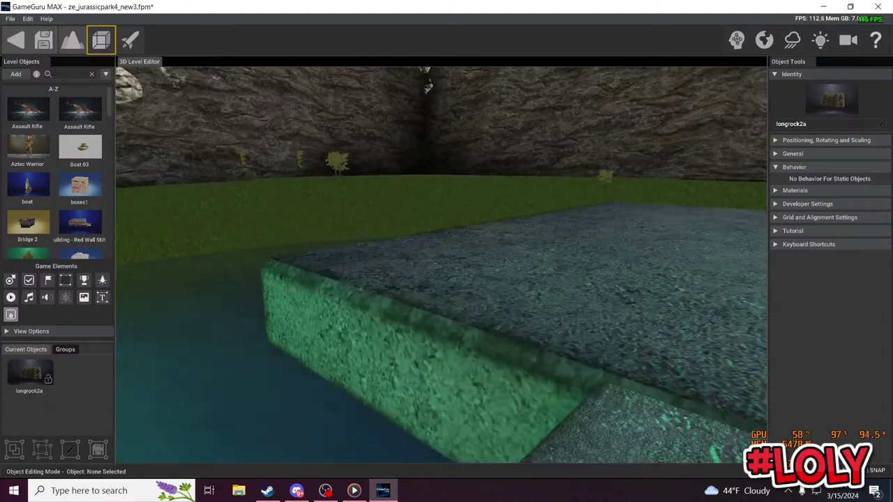
pyautogui.moveTo(441, 265); pyautogui.dragTo(502, 210, button='right')
pyautogui.press('s')
pyautogui.press('w')
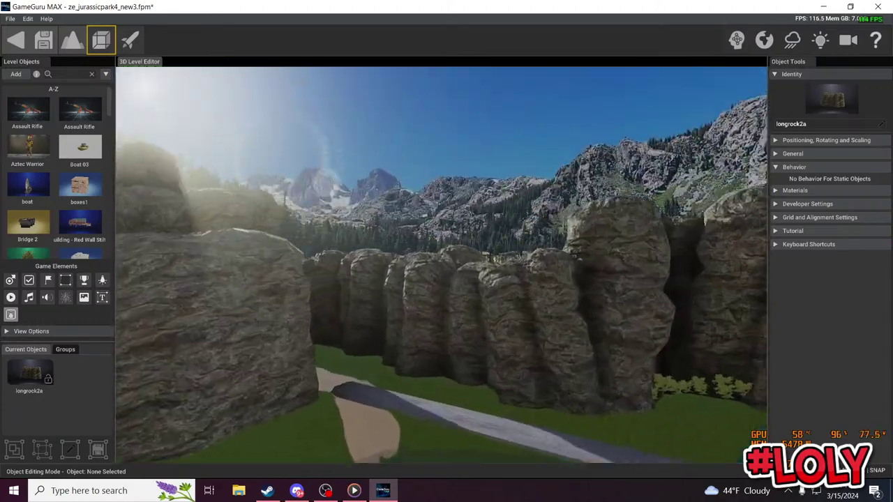
# Step: Look over the level's inland paths, fenced areas and grass-covered walkways across the water
pyautogui.moveTo(441, 265); pyautogui.dragTo(531, 314, button='right')
pyautogui.press('w')
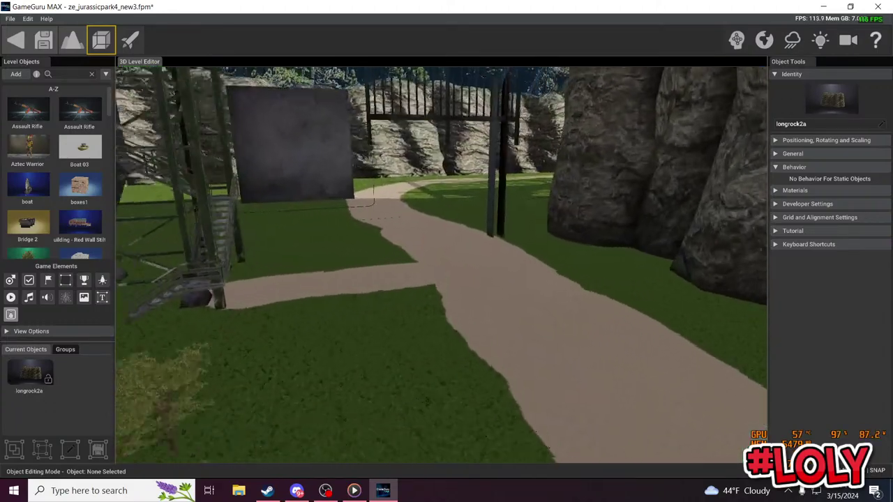
pyautogui.press('w')
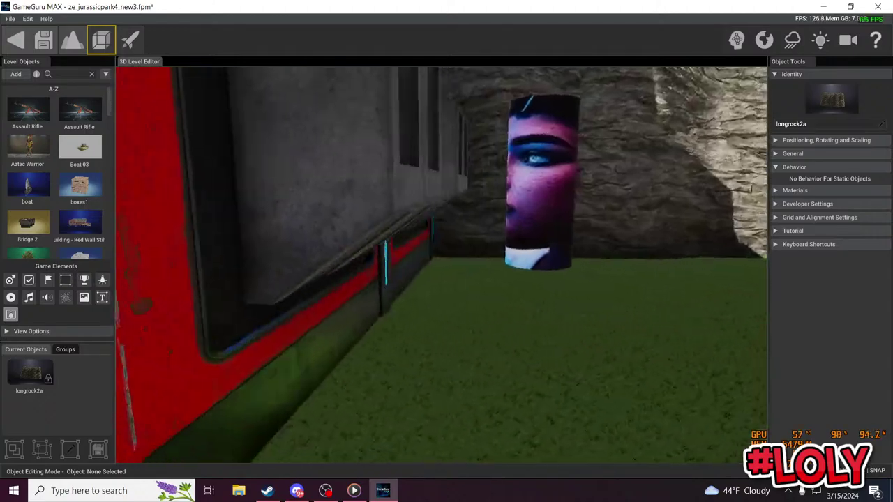
pyautogui.press('s')
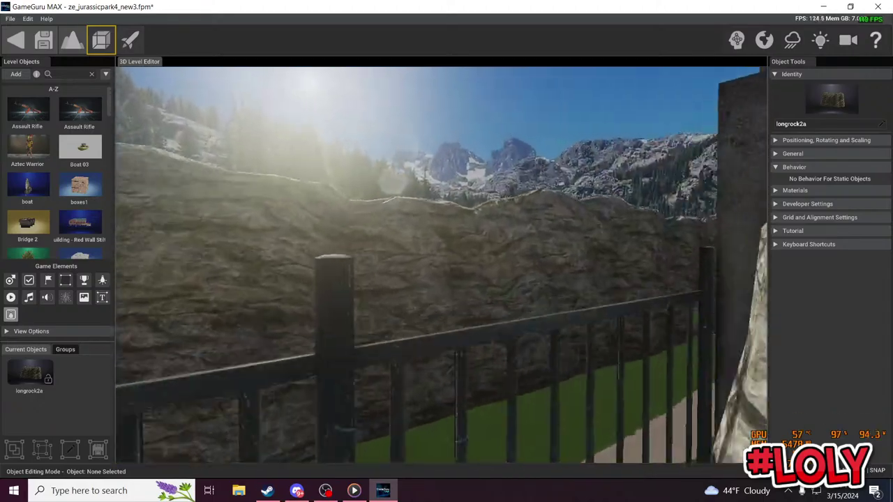
pyautogui.press('w')
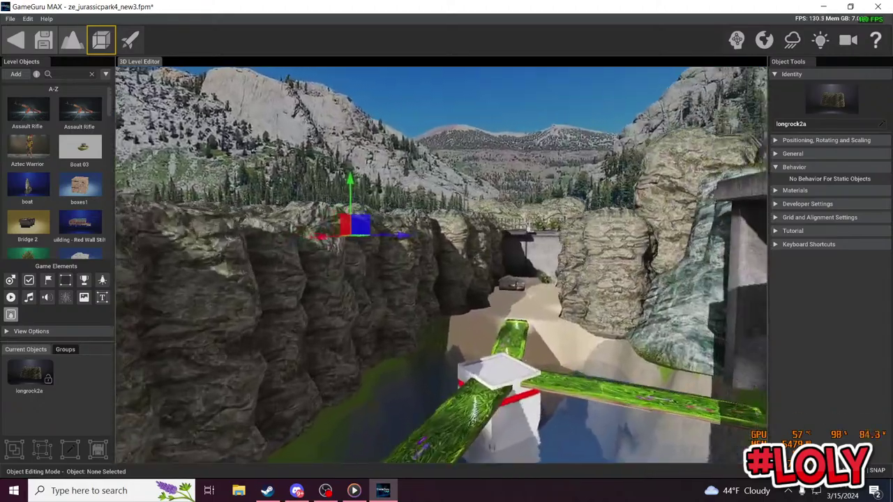
# Step: Extend the sand path down the grassy bank into the water by painting Wet Shoreline Sand with brush size 294
pyautogui.press('w')
pyautogui.press('w')
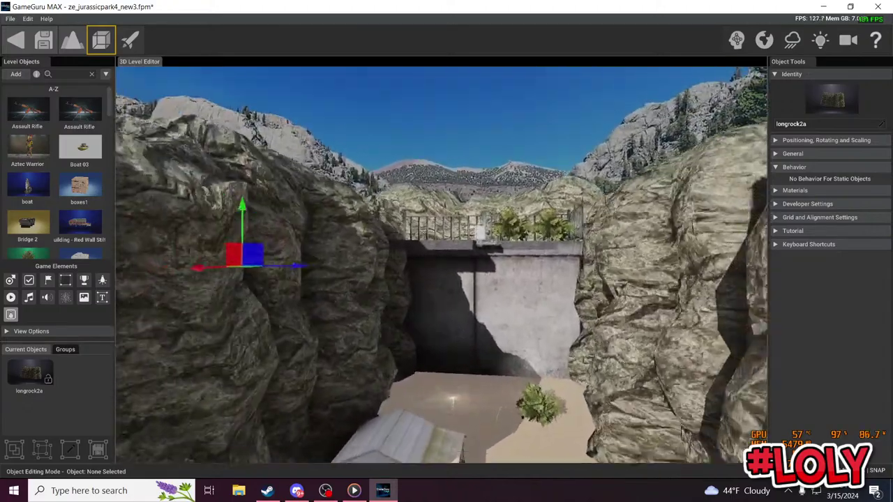
pyautogui.press('w')
pyautogui.press('w')
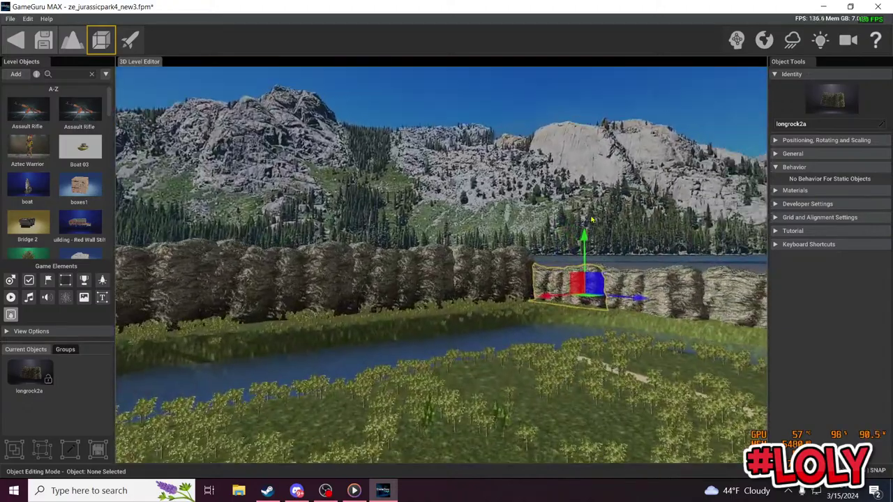
pyautogui.press('w')
pyautogui.press('w')
pyautogui.moveTo(441, 265); pyautogui.dragTo(579, 325, button='right')
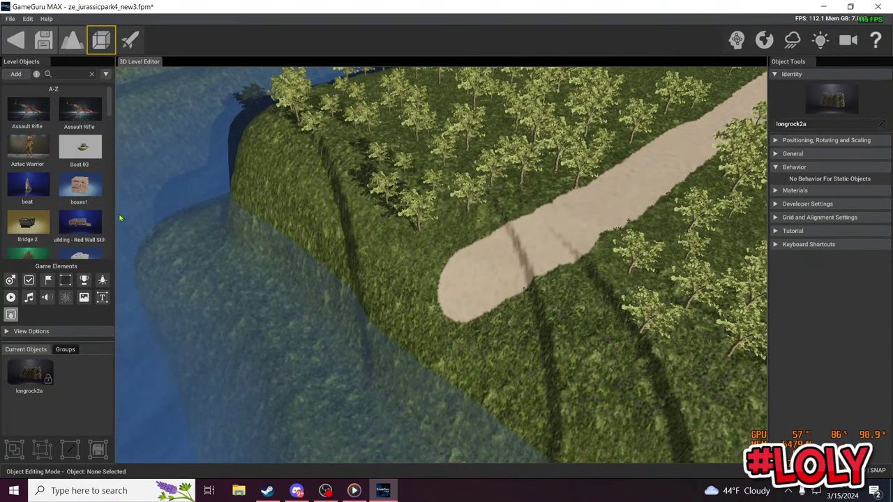
pyautogui.click(73, 40)
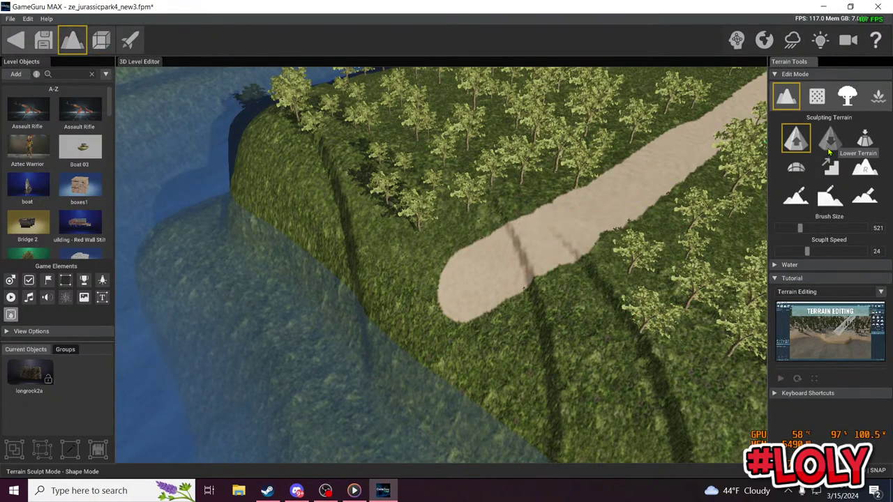
pyautogui.click(815, 95)
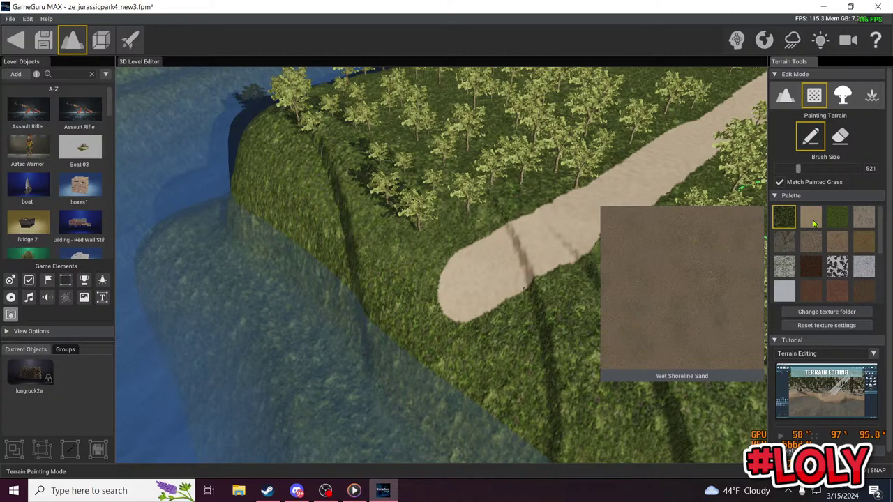
pyautogui.click(809, 221)
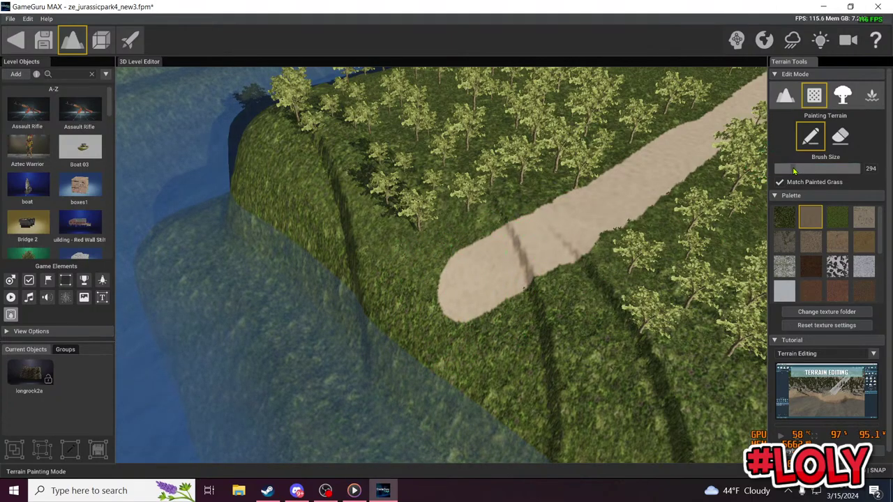
pyautogui.moveTo(459, 296); pyautogui.dragTo(411, 336)
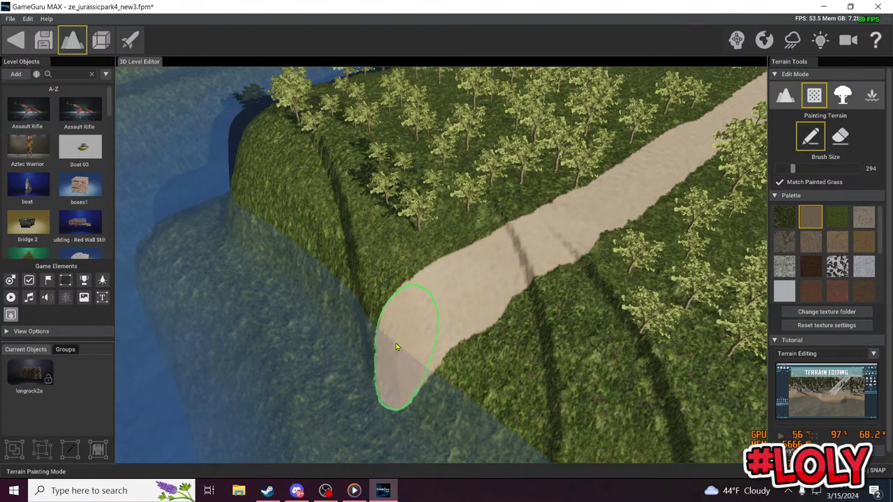
# Step: Browse the object library's Weapons category and its Modern subcategory, and close the library without adding anything
pyautogui.moveTo(536, 301); pyautogui.dragTo(573, 230, button='right')
pyautogui.moveTo(442, 230); pyautogui.dragTo(599, 209, button='right')
pyautogui.press('w')
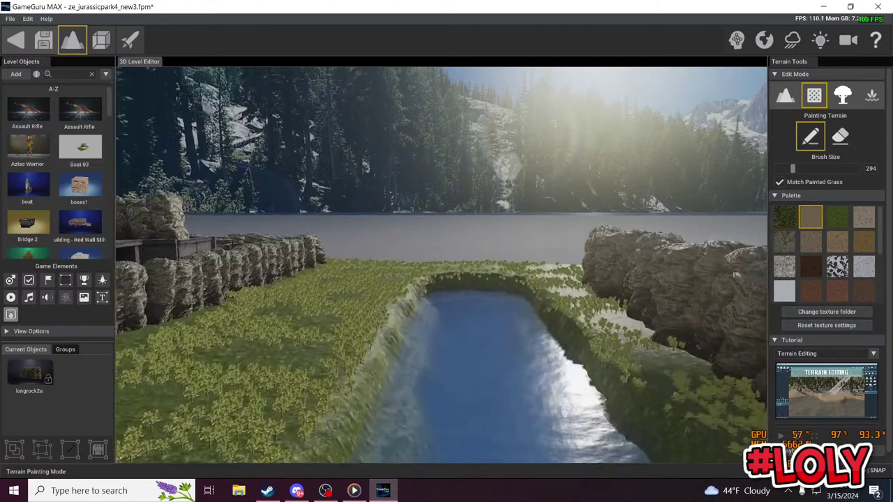
pyautogui.press('w')
pyautogui.moveTo(470, 258)
pyautogui.mouseDown(button='right')
pyautogui.moveTo(470, 307)
pyautogui.moveTo(470, 286)
pyautogui.mouseUp(button='right')
pyautogui.press('s')
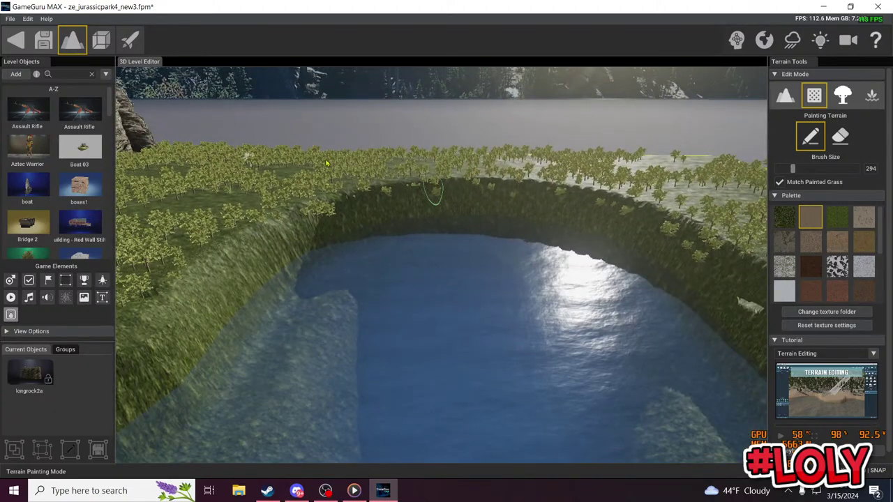
pyautogui.click(15, 73)
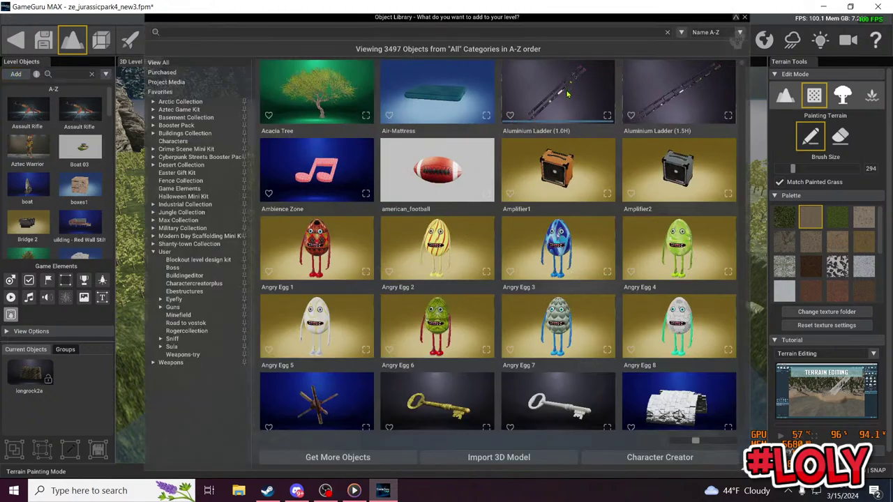
pyautogui.scroll(-6, 502, 307)
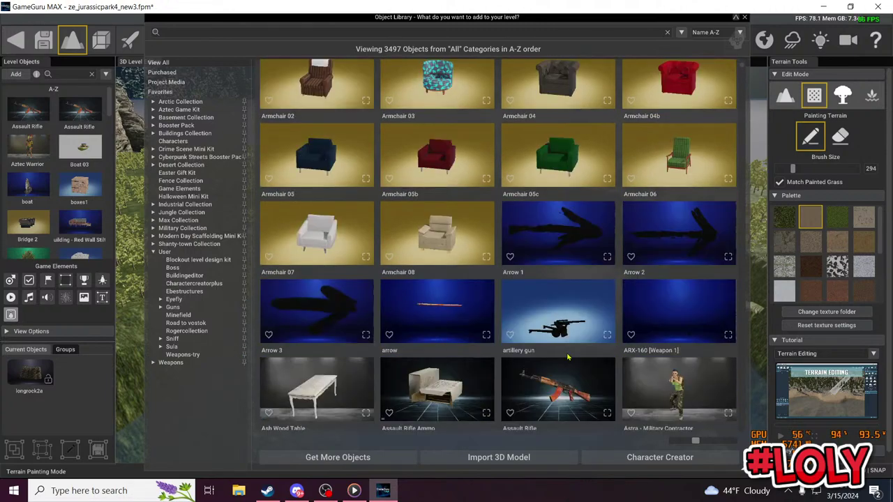
pyautogui.scroll(-4, 411, 331)
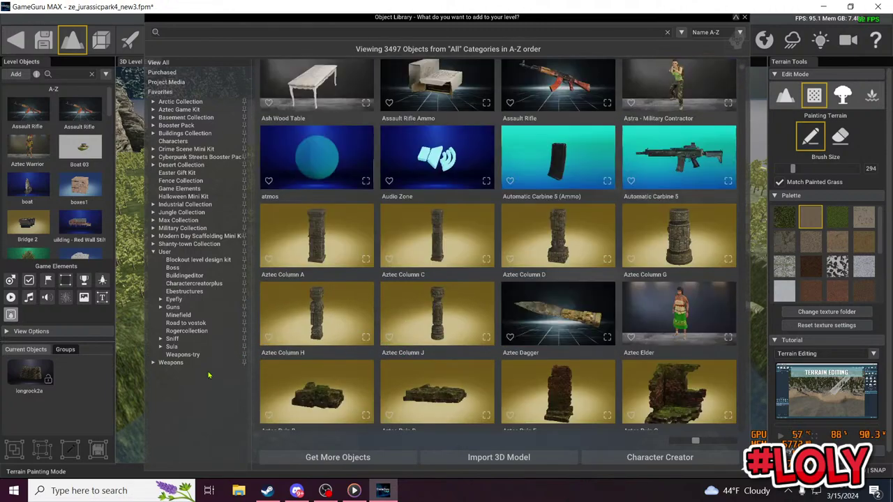
pyautogui.click(183, 364)
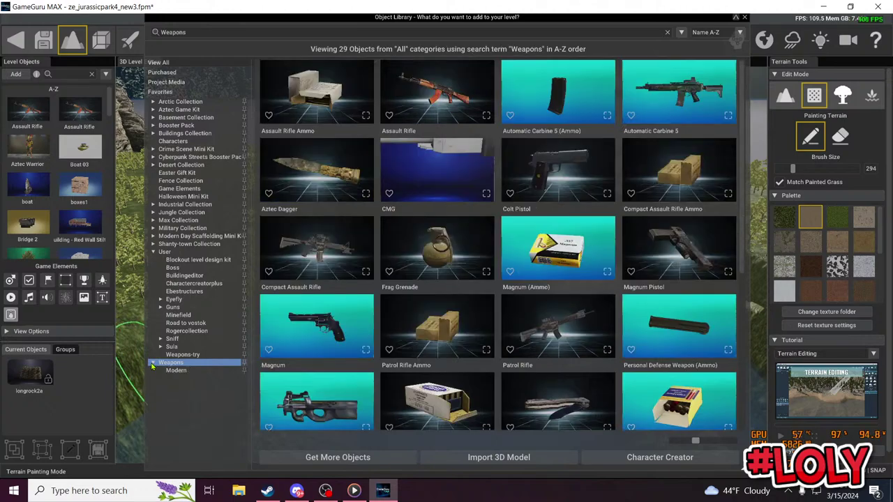
pyautogui.click(183, 371)
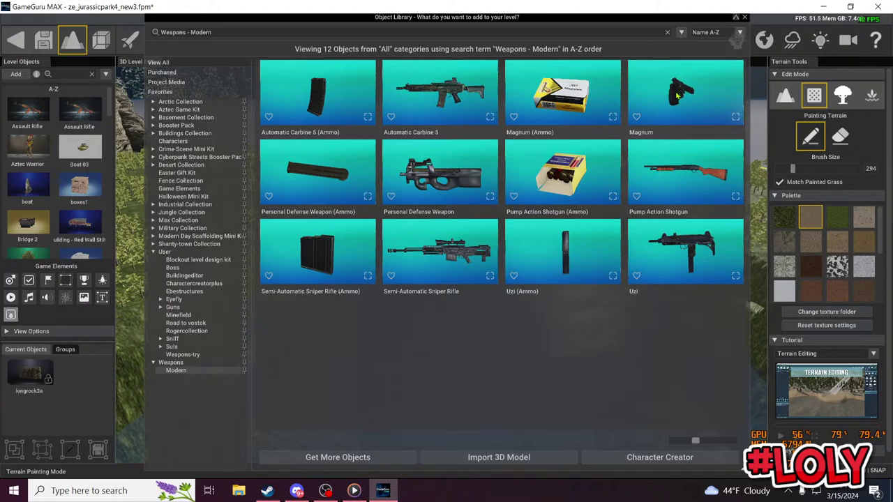
pyautogui.click(744, 18)
# Step: Start a test of the level from the pier stairs and walk down to the moored boat
pyautogui.moveTo(461, 236)
pyautogui.mouseDown(button='right')
pyautogui.moveTo(446, 279)
pyautogui.moveTo(485, 219)
pyautogui.moveTo(517, 221)
pyautogui.moveTo(438, 247)
pyautogui.moveTo(453, 258)
pyautogui.moveTo(435, 260)
pyautogui.moveTo(488, 273)
pyautogui.moveTo(429, 283)
pyautogui.moveTo(411, 254)
pyautogui.moveTo(488, 261)
pyautogui.moveTo(511, 203)
pyautogui.moveTo(490, 207)
pyautogui.moveTo(490, 193)
pyautogui.moveTo(427, 216)
pyautogui.mouseUp(button='right')
pyautogui.press('w')
pyautogui.press('w')
pyautogui.press('w')
pyautogui.press('w')
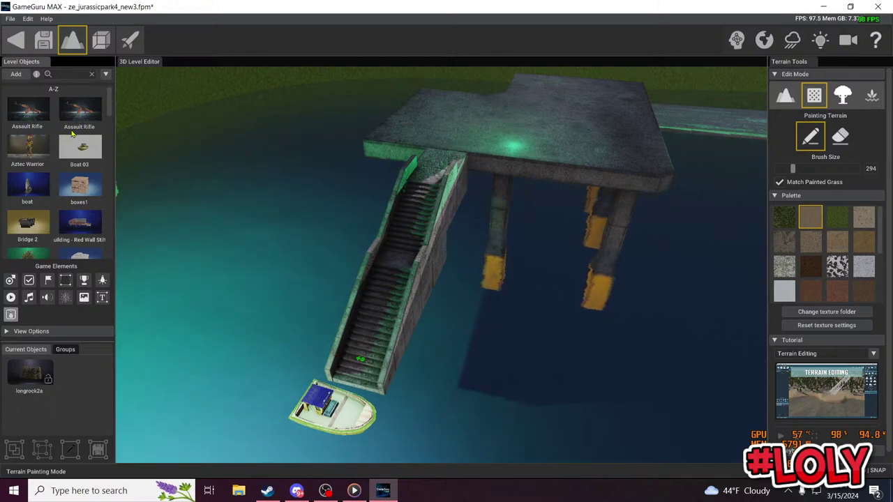
pyautogui.click(128, 43)
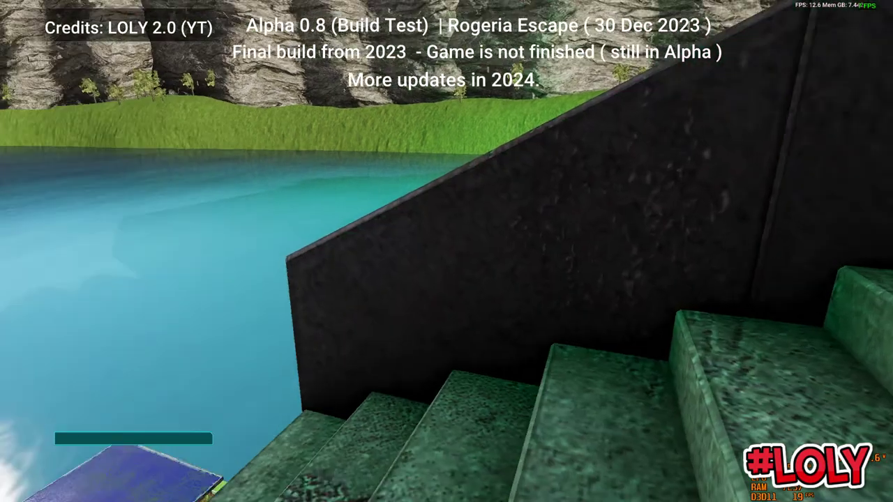
pyautogui.press('w')
pyautogui.press('w')
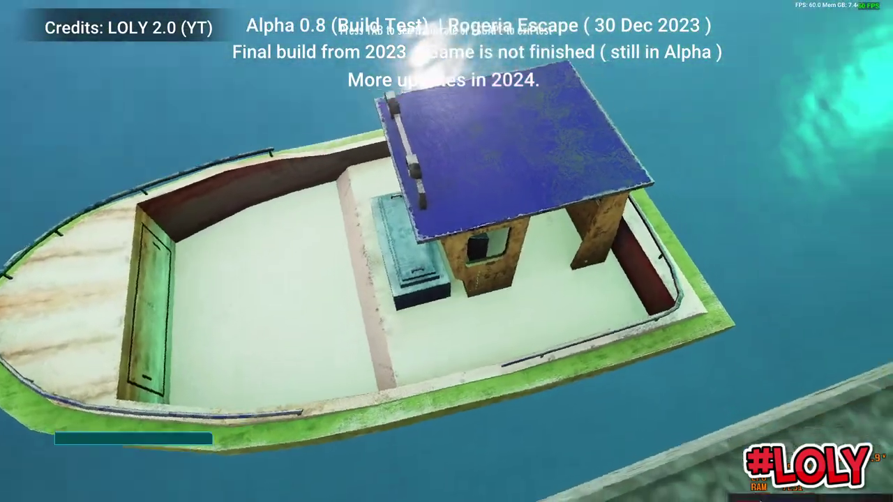
# Step: Board the boat, steer it across the lake toward the cliffs, and end the test
pyautogui.press('e')
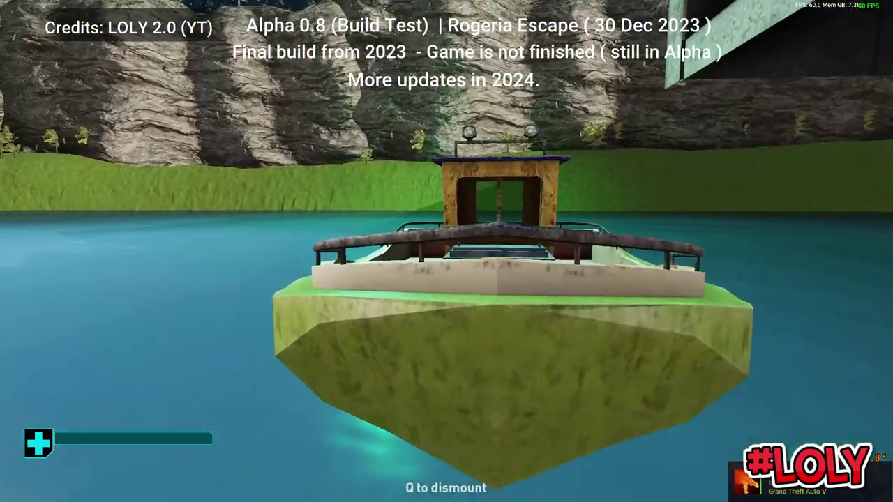
pyautogui.press('w')
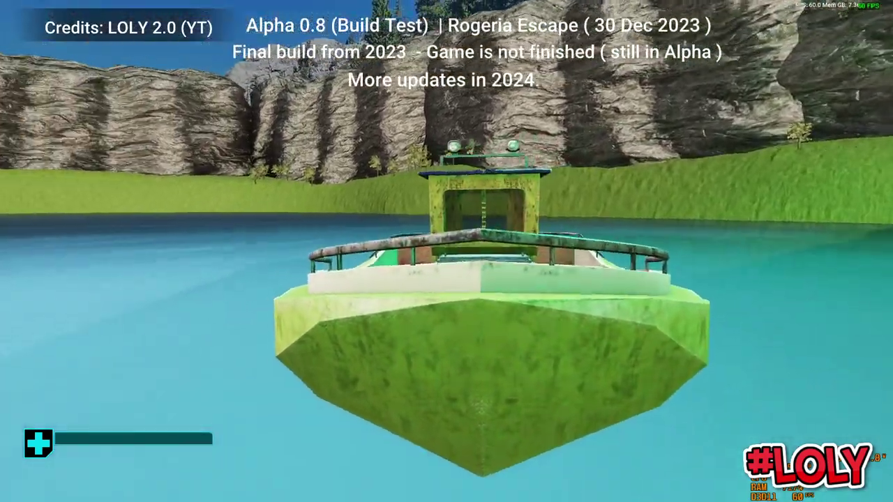
pyautogui.press('a')
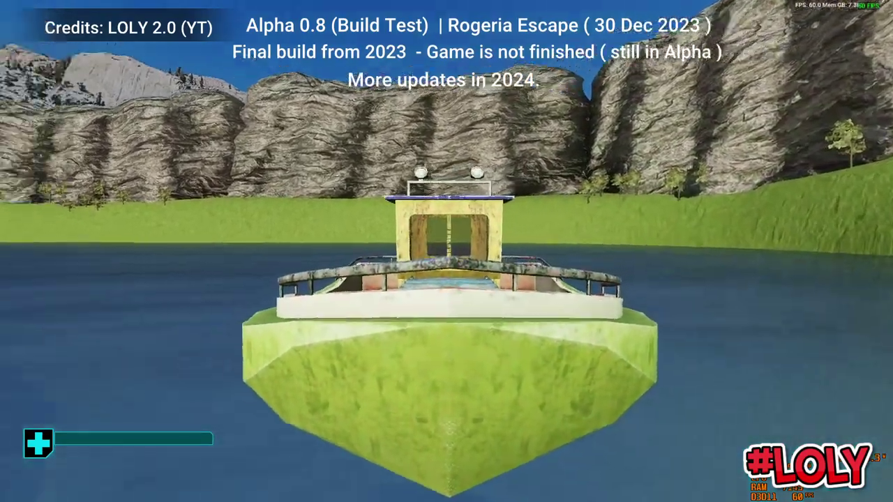
pyautogui.press('a')
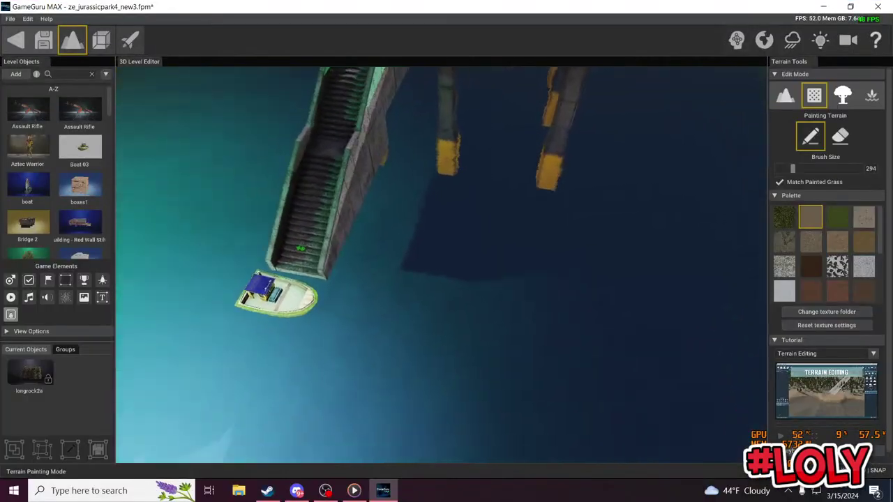
# Step: Rotate Boat 03 beside the pier stairs to a Y angle of 180
pyautogui.moveTo(656, 307); pyautogui.dragTo(512, 319, button='right')
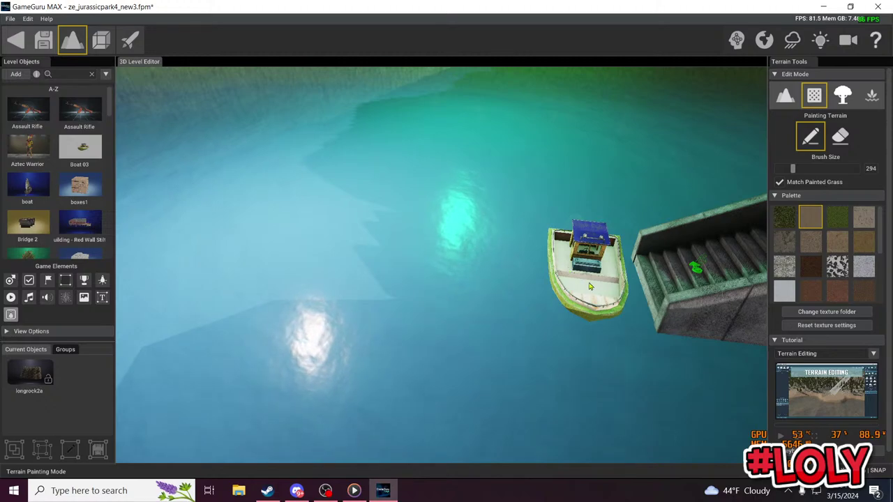
pyautogui.scroll(3, 586, 279)
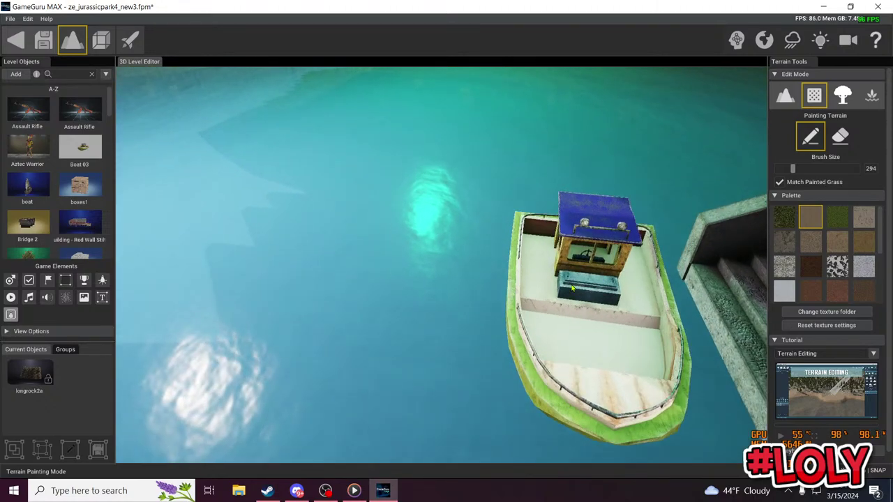
pyautogui.click(100, 41)
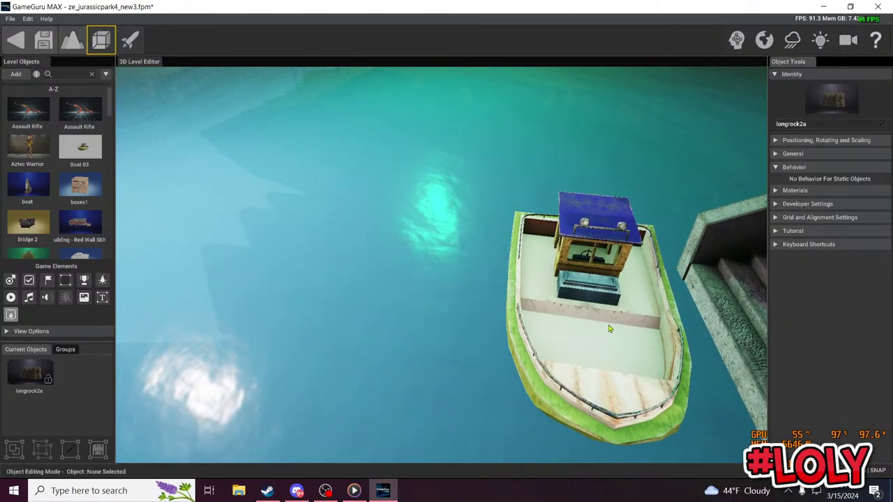
pyautogui.click(607, 316)
pyautogui.press('d')
pyautogui.scroll(-3, 593, 307)
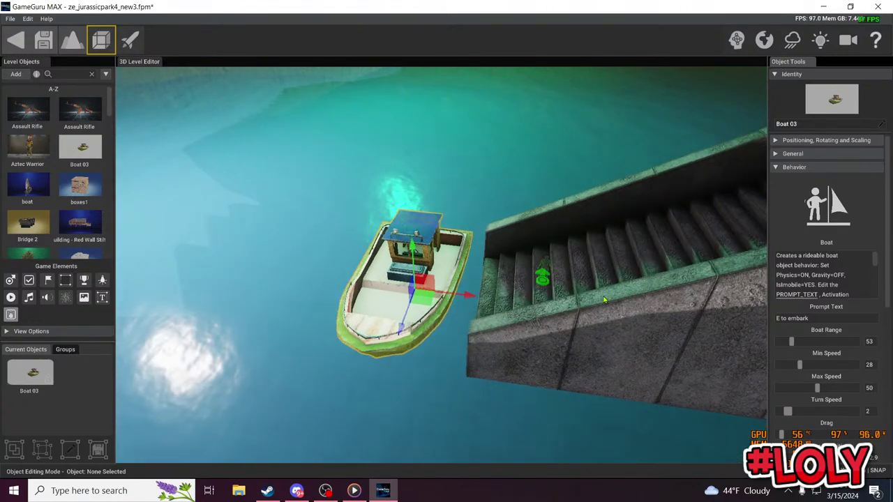
pyautogui.click(809, 141)
pyautogui.click(826, 163)
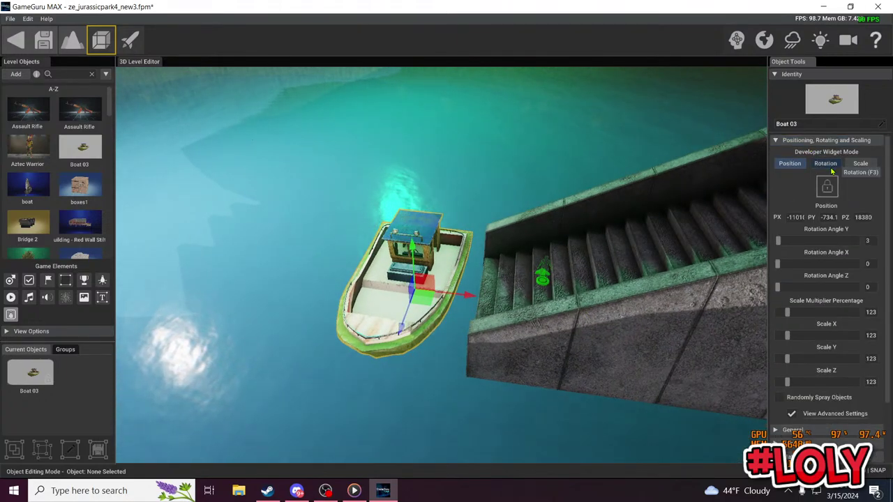
pyautogui.moveTo(398, 434); pyautogui.dragTo(394, 348)
pyautogui.scroll(-1, 394, 350)
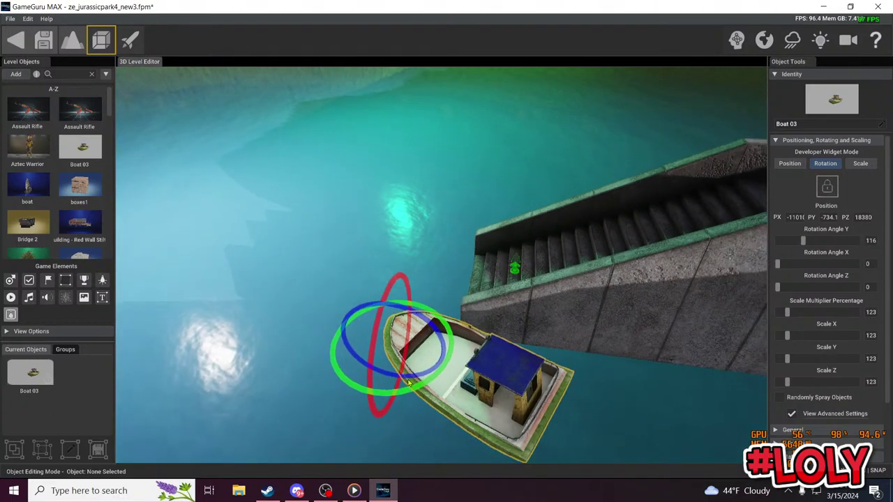
pyautogui.moveTo(411, 391); pyautogui.dragTo(329, 393)
pyautogui.scroll(-1, 428, 363)
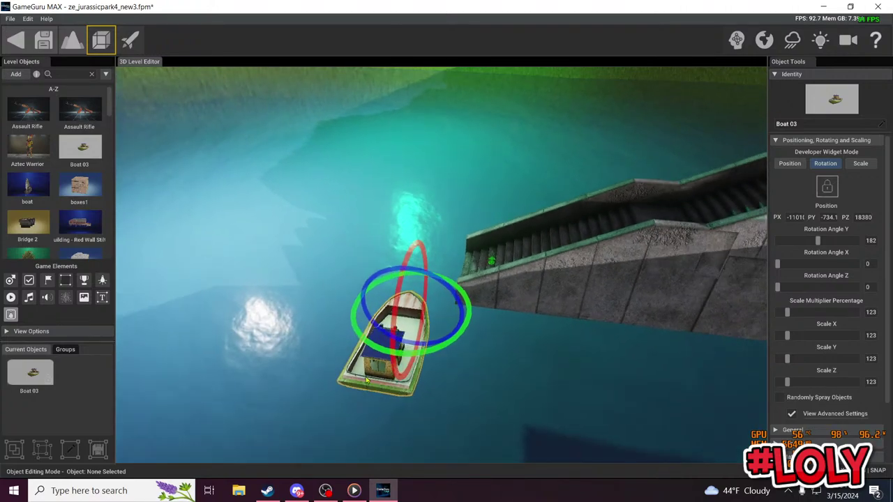
pyautogui.moveTo(421, 357); pyautogui.dragTo(425, 357)
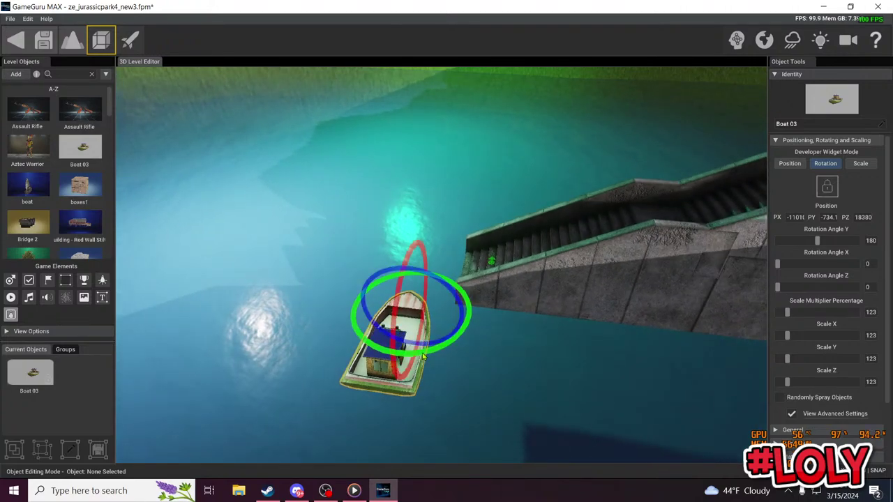
# Step: Move Boat 03 away from the foot of the pier stairs across the water
pyautogui.moveTo(425, 356); pyautogui.dragTo(421, 377, button='right')
pyautogui.press('w')
pyautogui.scroll(-3, 618, 242)
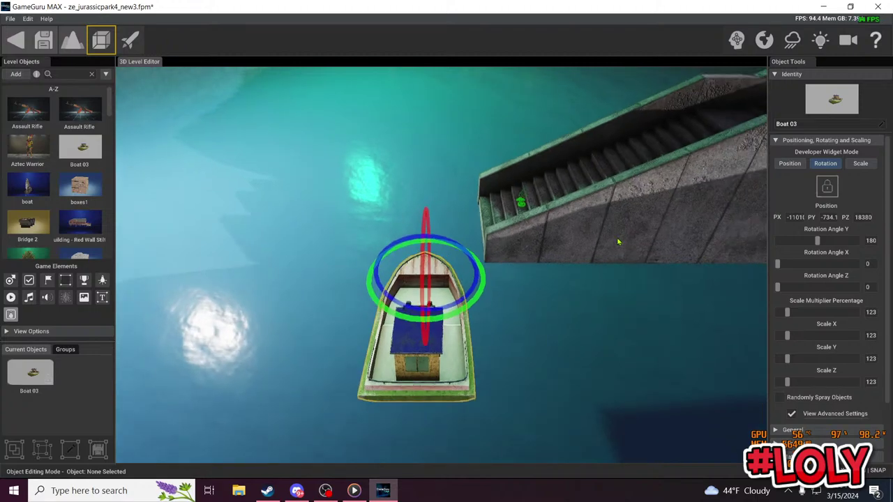
pyautogui.click(789, 165)
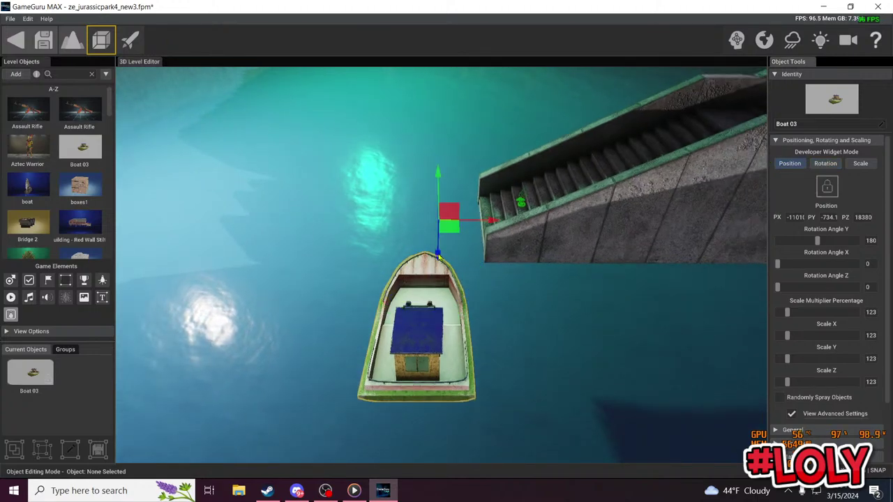
pyautogui.moveTo(439, 258); pyautogui.dragTo(398, 170)
# Step: Duplicate the CS_Steps_01 staircase, shift the copy toward the boat, and lower it to about Y -1012 as a second flight
pyautogui.click(600, 223)
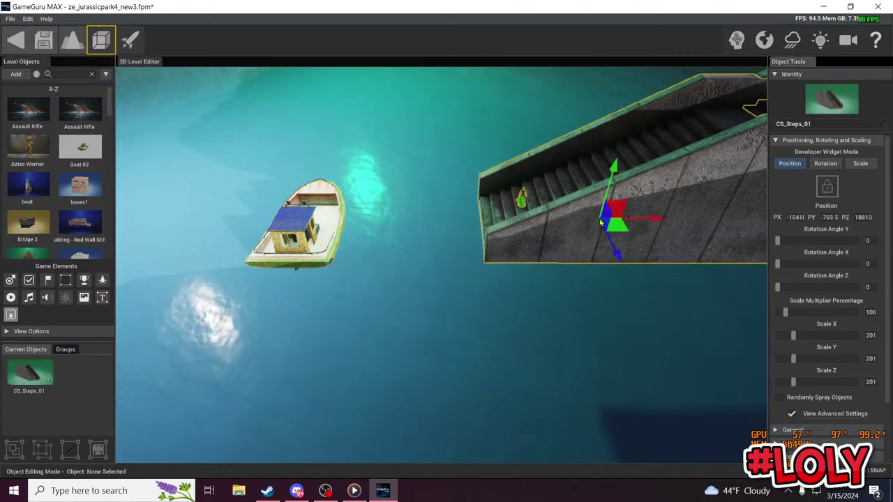
pyautogui.hotkey('ctrl', 'v')
pyautogui.moveTo(684, 238); pyautogui.dragTo(412, 195)
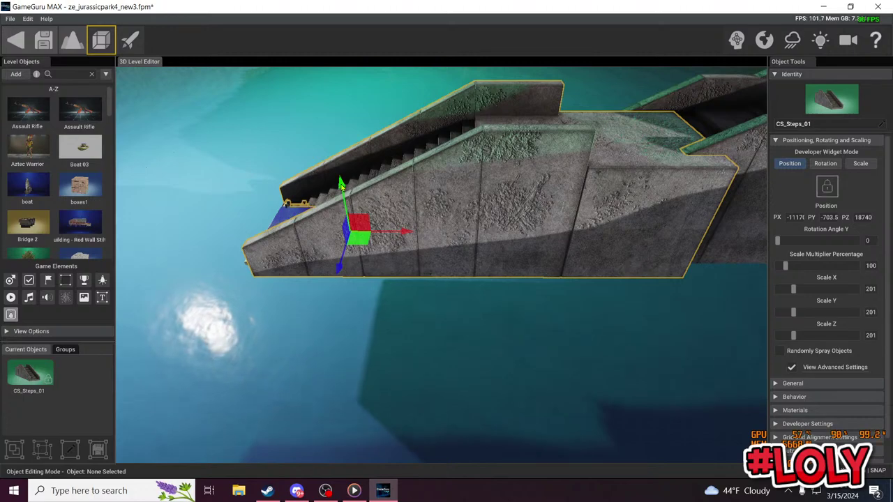
pyautogui.moveTo(342, 183); pyautogui.dragTo(349, 272)
# Step: Move Boat 03 clear of the duplicated staircase and place it just beyond its lowest steps
pyautogui.press('w')
pyautogui.moveTo(352, 258); pyautogui.dragTo(318, 269, button='right')
pyautogui.press('s')
pyautogui.press('s')
pyautogui.click(462, 204)
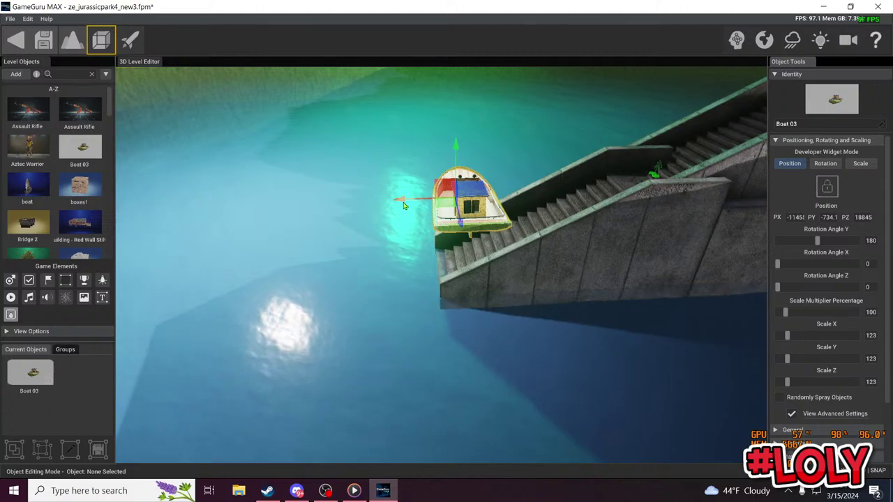
pyautogui.moveTo(403, 205); pyautogui.dragTo(344, 206)
pyautogui.press('w')
pyautogui.moveTo(343, 206); pyautogui.dragTo(336, 231, button='right')
pyautogui.press('s')
pyautogui.moveTo(396, 188); pyautogui.dragTo(378, 222)
# Step: Shift the lower CS_Steps_01 flight sideways to a Z position of 18805, lining it up with the upper flight
pyautogui.press('s')
pyautogui.moveTo(378, 222); pyautogui.dragTo(415, 226, button='right')
pyautogui.click(466, 335)
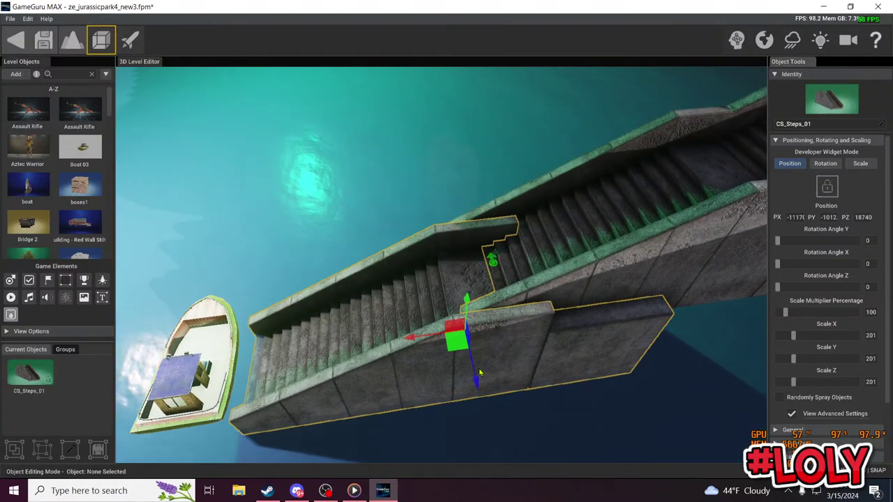
pyautogui.moveTo(466, 335); pyautogui.dragTo(464, 361)
pyautogui.scroll(3, 481, 316)
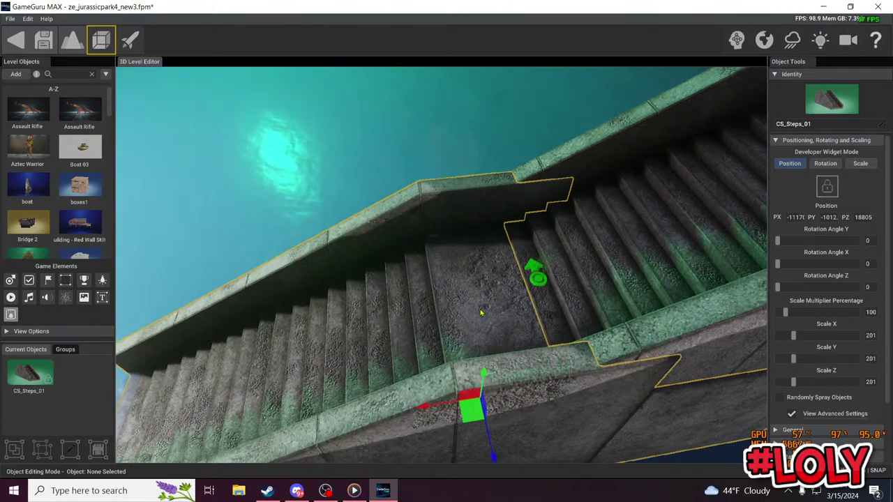
pyautogui.scroll(-5, 490, 290)
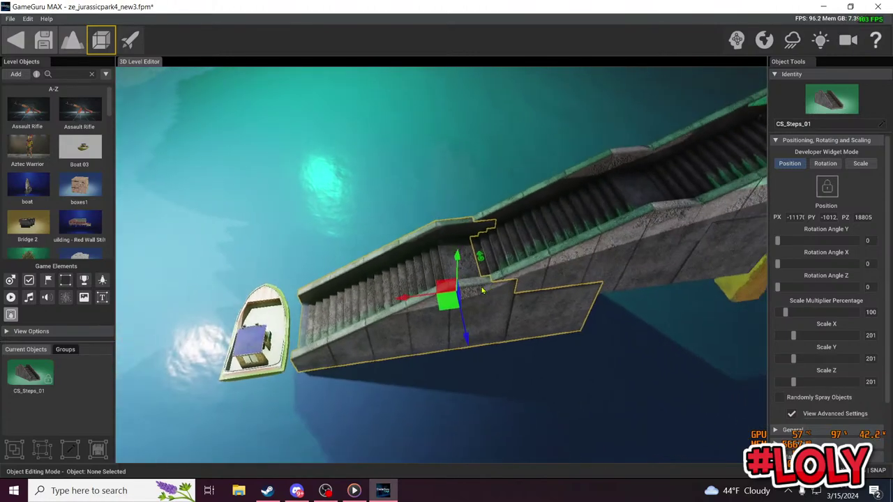
# Step: Review the Boat behavior settings of Boat 03, from the prompt text down to the sound slots
pyautogui.press('a')
pyautogui.scroll(5, 487, 290)
pyautogui.moveTo(488, 290); pyautogui.dragTo(488, 290, button='right')
pyautogui.click(493, 229)
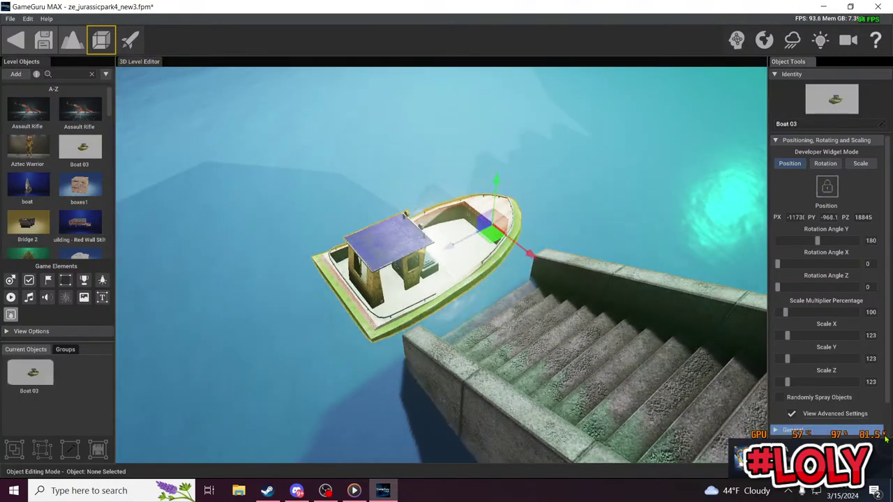
pyautogui.click(799, 141)
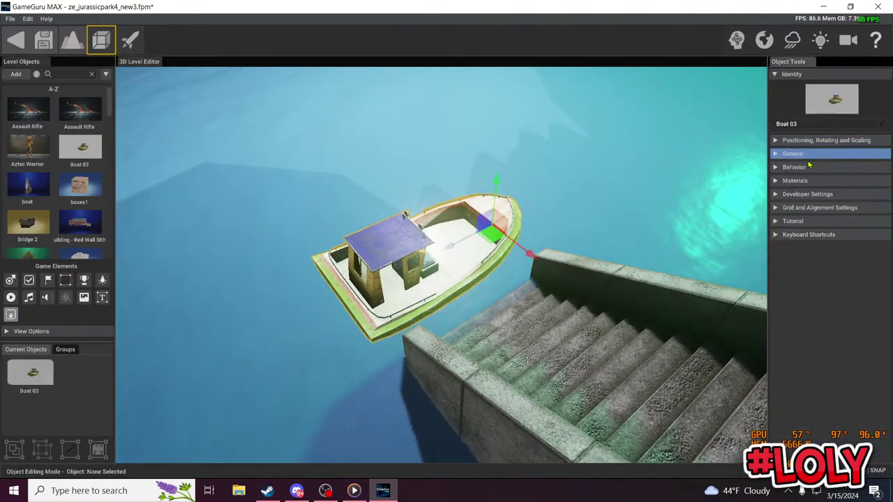
pyautogui.click(810, 168)
pyautogui.click(811, 168)
pyautogui.click(811, 168)
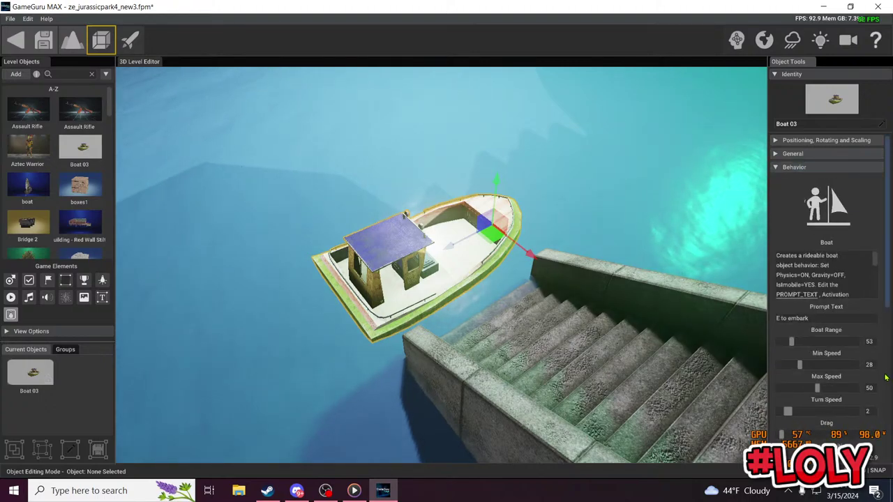
pyautogui.scroll(-5, 886, 411)
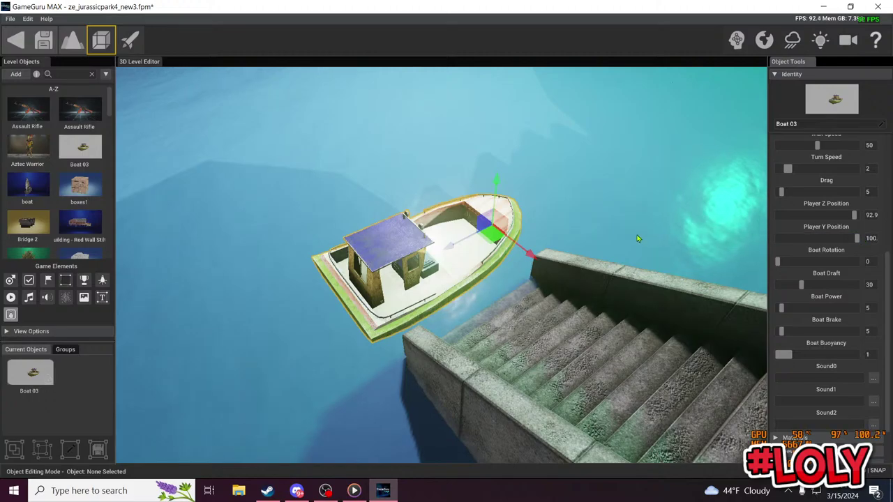
# Step: Test the level by walking down the pier stairs and jumping between the steps and the boat
pyautogui.click(133, 42)
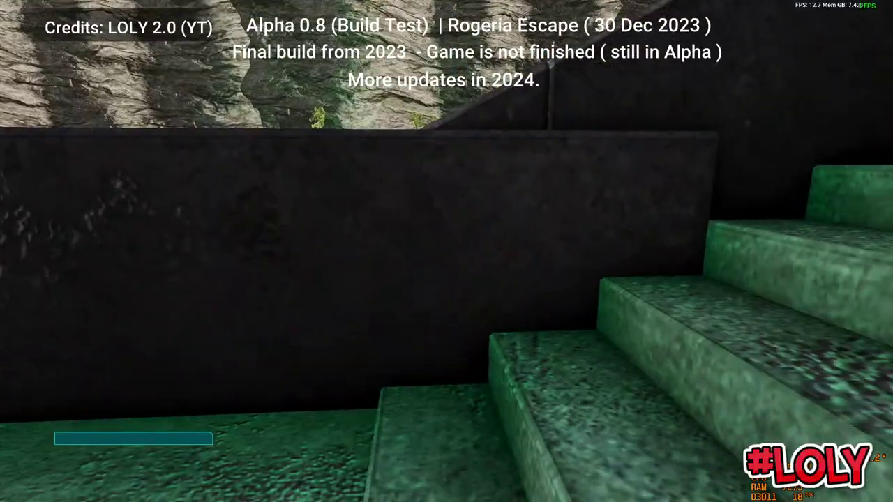
pyautogui.press('w')
pyautogui.press('w')
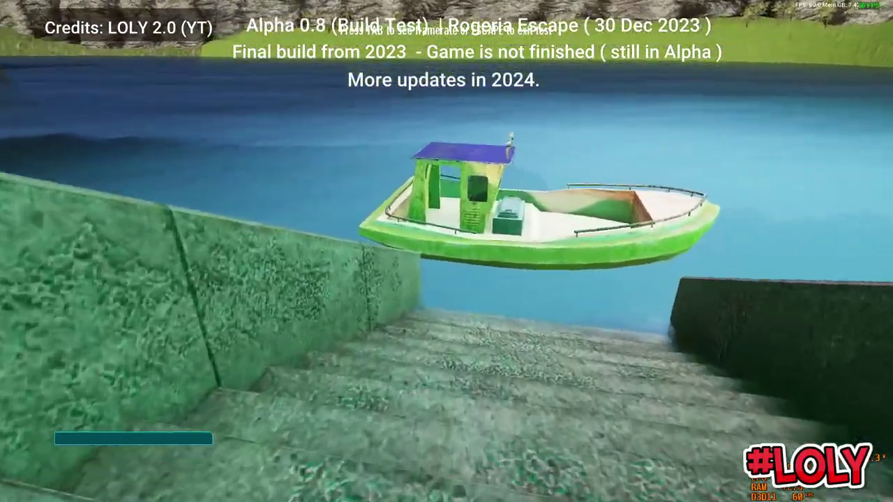
pyautogui.press('w')
pyautogui.press('space')
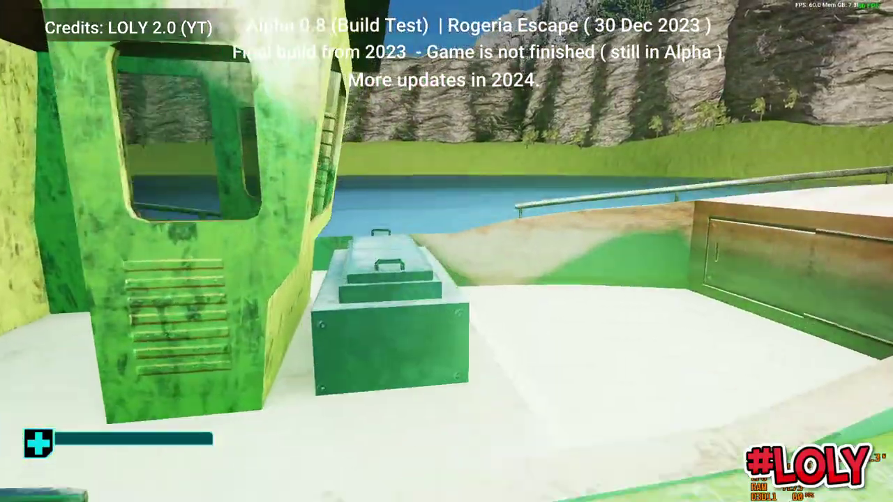
pyautogui.press('w')
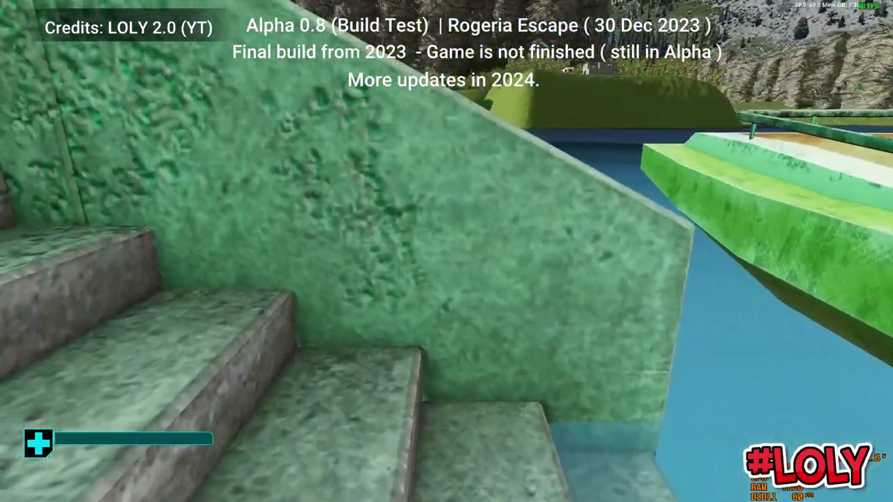
pyautogui.press('space')
pyautogui.press('Escape')
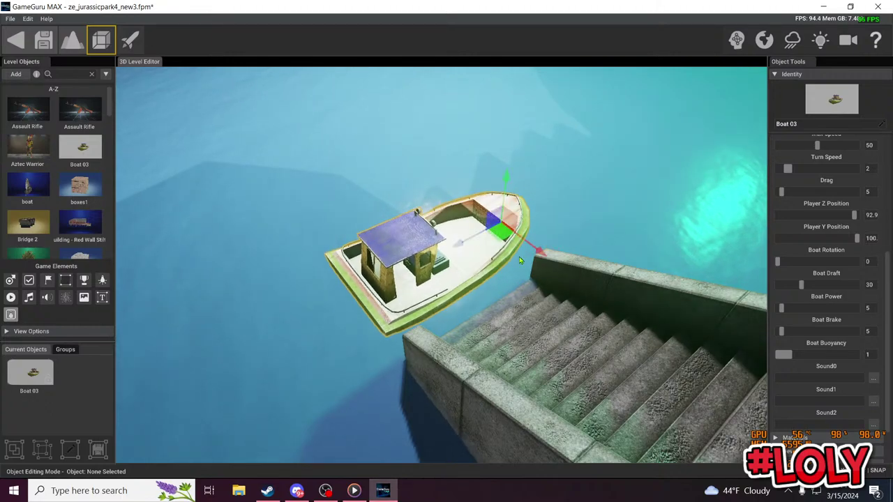
# Step: Raise the lower CS_Steps_01 flight slightly so its bottom steps sit higher beside the boat
pyautogui.press('d')
pyautogui.moveTo(542, 259); pyautogui.dragTo(502, 268, button='right')
pyautogui.press('w')
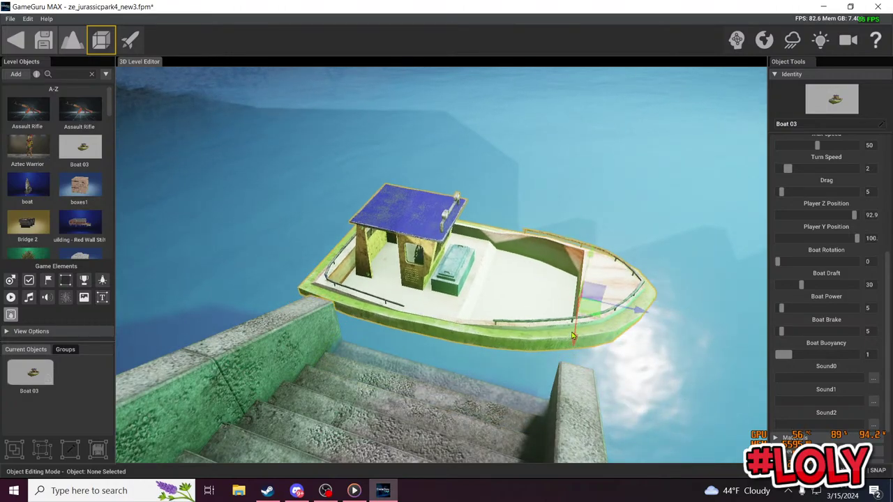
pyautogui.press('d')
pyautogui.moveTo(573, 340); pyautogui.dragTo(561, 333, button='right')
pyautogui.press('s')
pyautogui.click(421, 301)
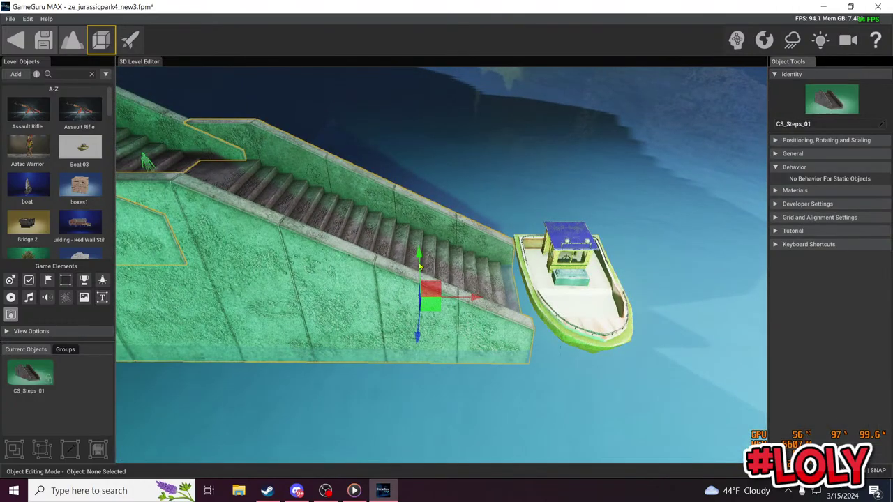
pyautogui.moveTo(418, 258); pyautogui.dragTo(412, 239)
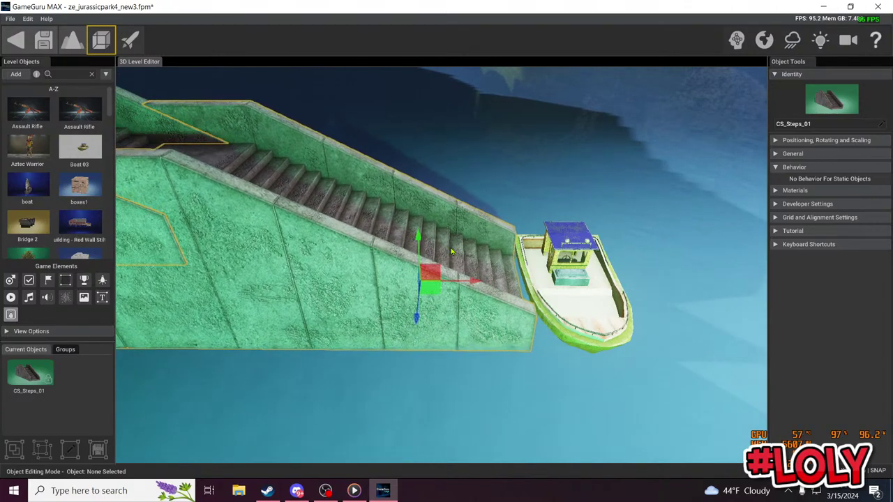
# Step: Remove the Player Start Position from the stair landing and place a new one on the lower steps near the boat
pyautogui.press('w')
pyautogui.moveTo(452, 252); pyautogui.dragTo(377, 245, button='right')
pyautogui.press('s')
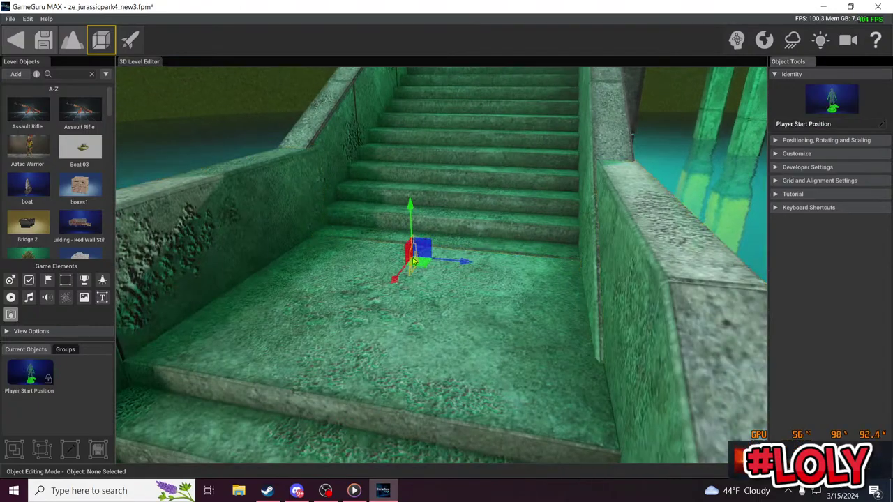
pyautogui.press('Escape')
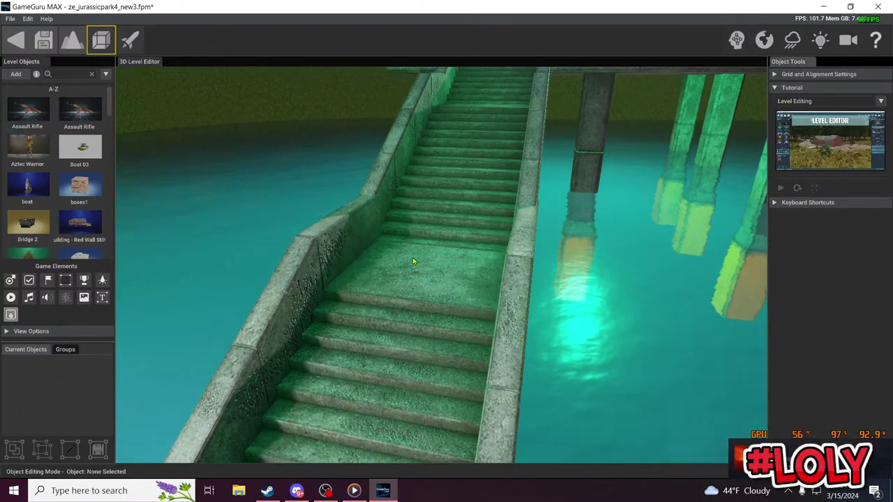
pyautogui.press('s')
pyautogui.moveTo(412, 257); pyautogui.dragTo(429, 279, button='right')
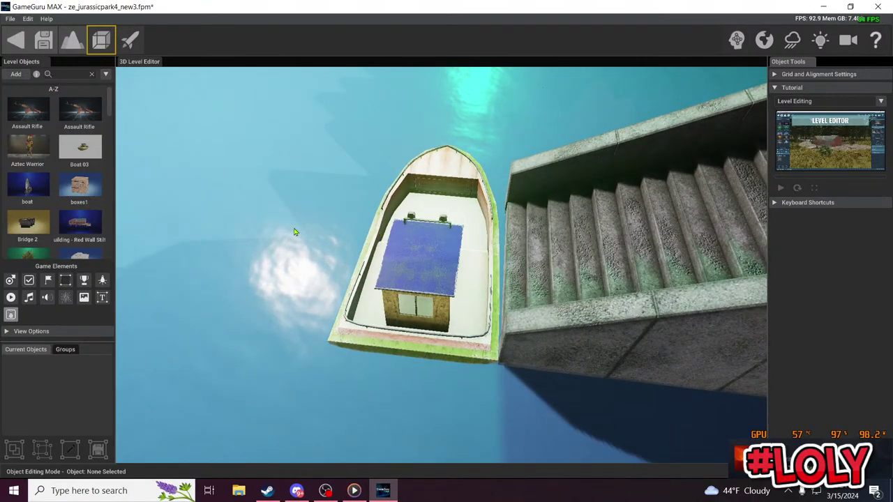
pyautogui.click(11, 280)
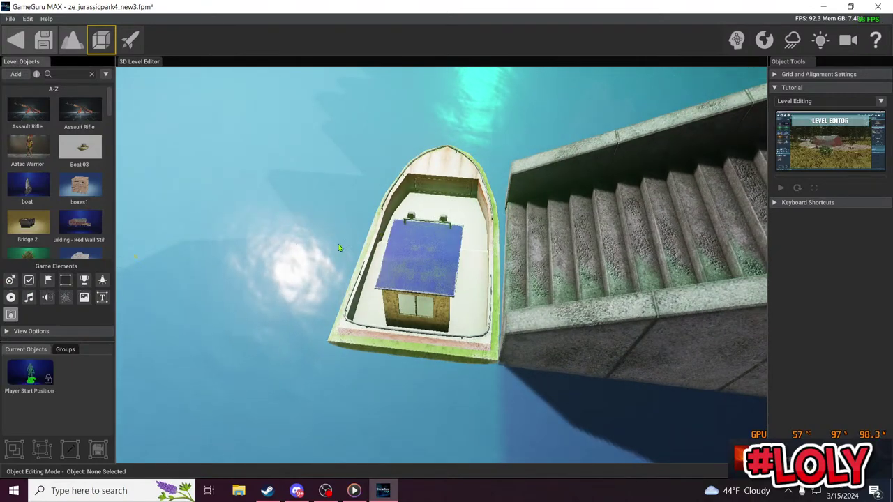
pyautogui.click(647, 242)
# Step: Test the level from the new start position, trying to step and jump from the lower stairs onto the boat
pyautogui.click(131, 41)
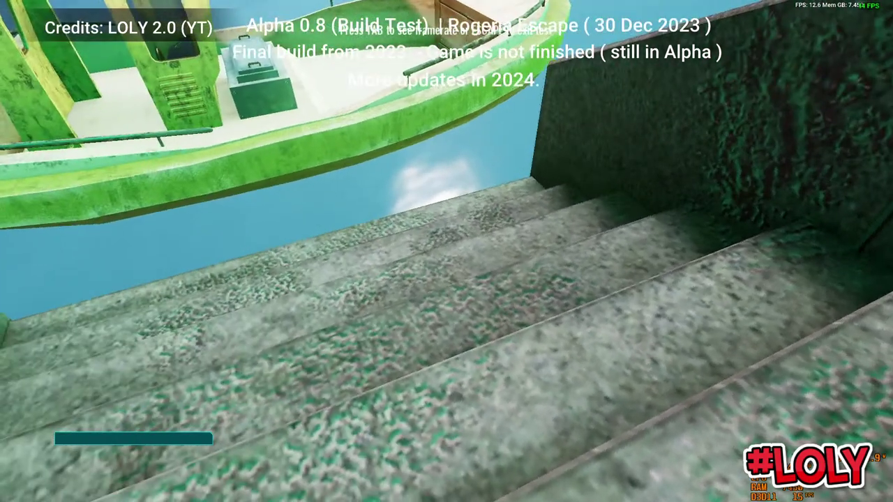
pyautogui.press('w')
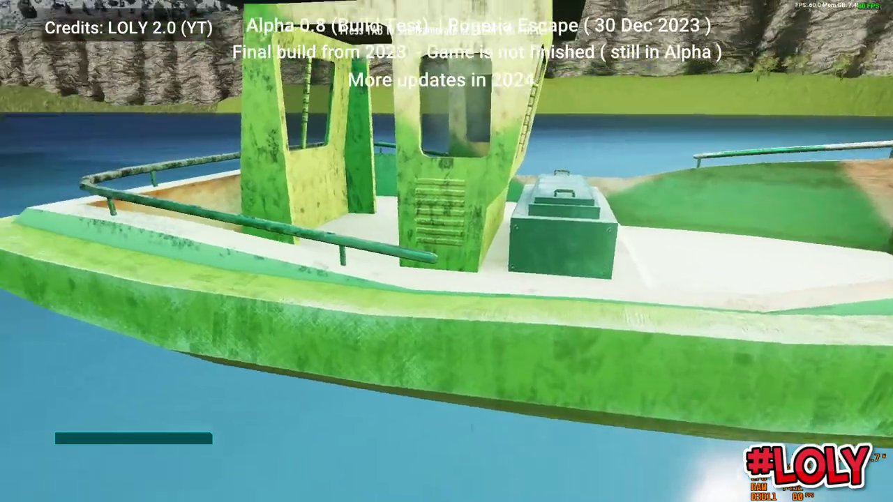
pyautogui.press('s')
pyautogui.press('space')
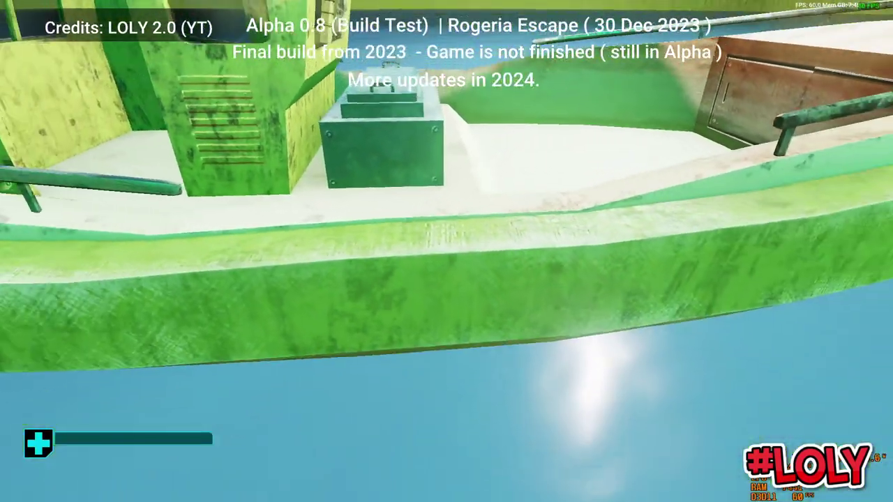
pyautogui.press('w')
pyautogui.press('s')
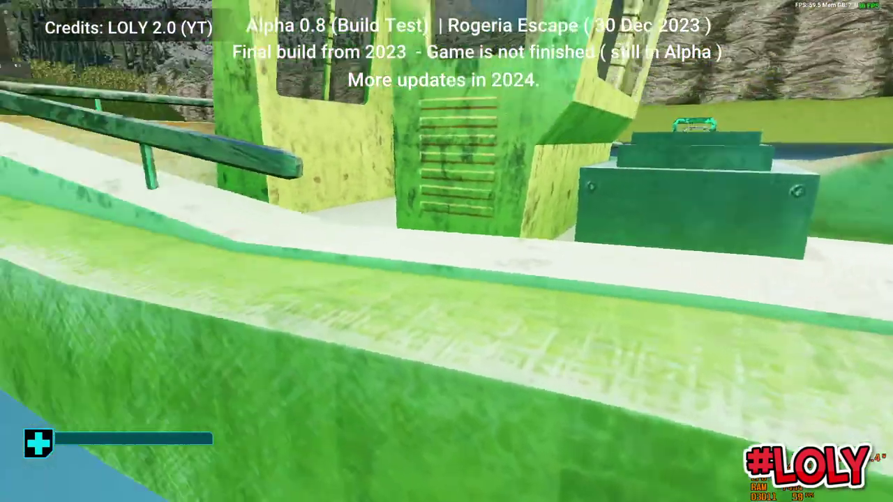
pyautogui.press('Escape')
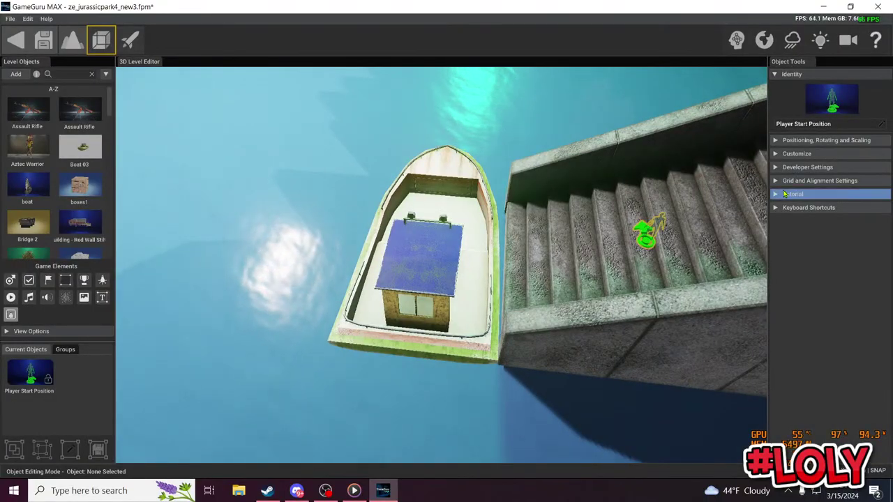
# Step: Read through Boat 03's behavior description and set its Boat Range to 161
pyautogui.click(427, 214)
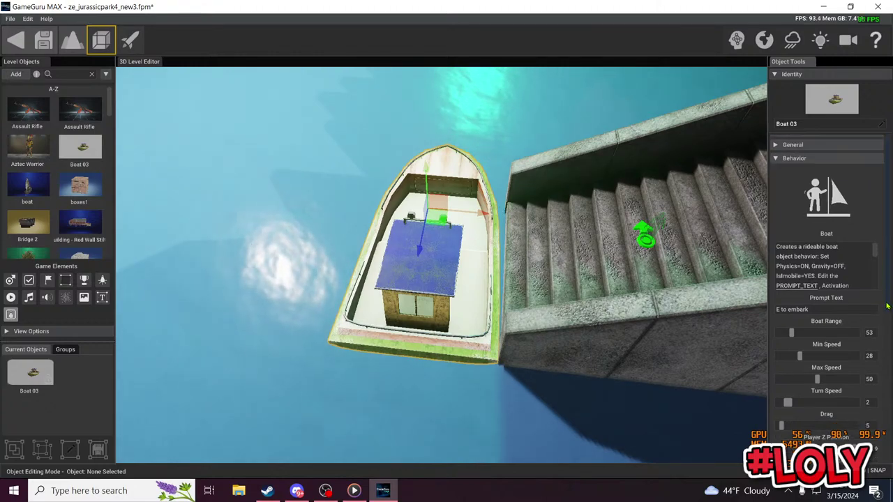
pyautogui.moveTo(886, 326)
pyautogui.mouseDown()
pyautogui.moveTo(891, 401)
pyautogui.moveTo(881, 320)
pyautogui.mouseUp()
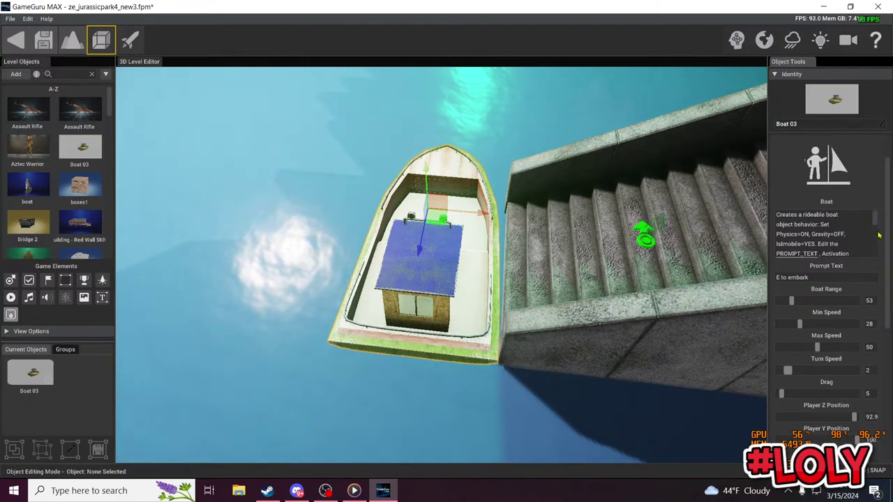
pyautogui.moveTo(887, 219); pyautogui.dragTo(887, 249)
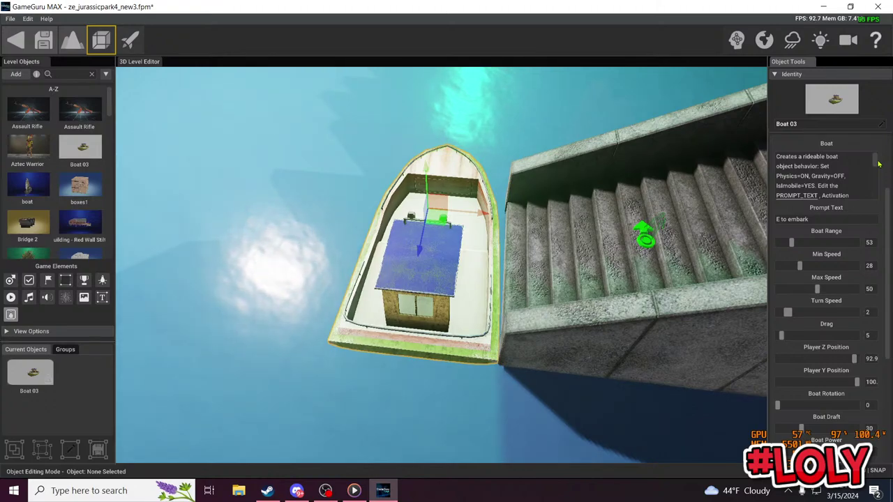
pyautogui.scroll(-1, 855, 180)
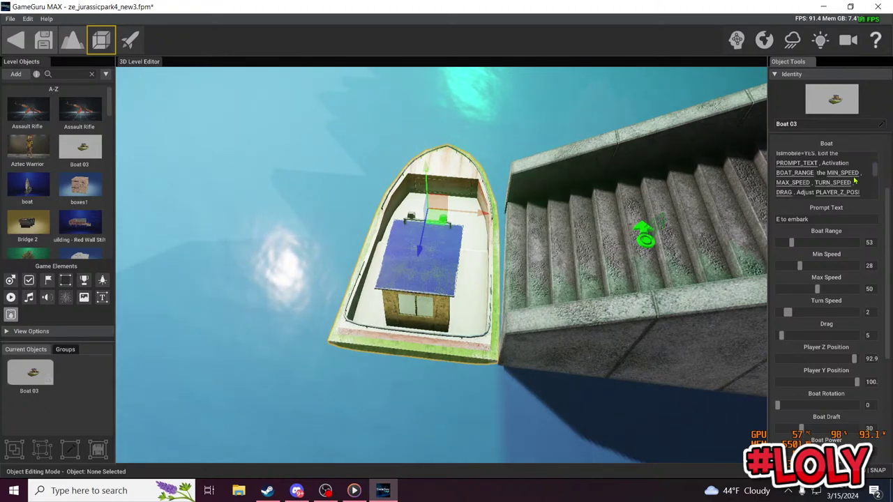
pyautogui.scroll(-1, 862, 178)
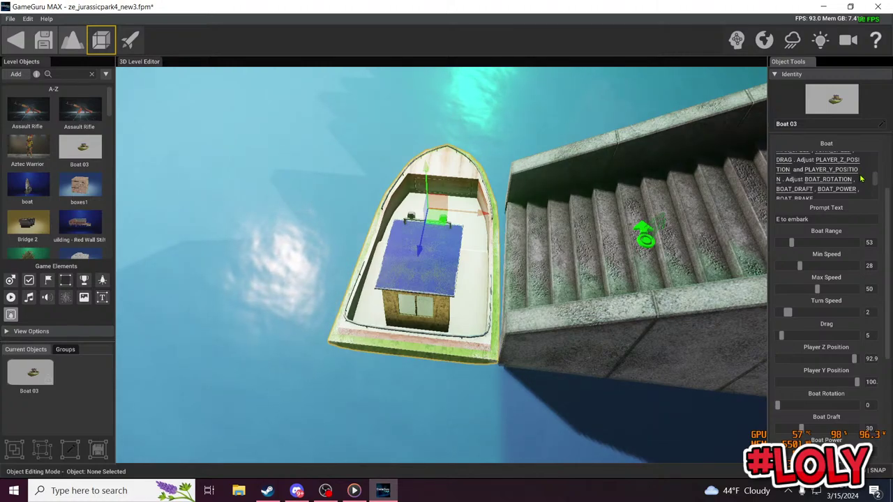
pyautogui.scroll(-1, 859, 178)
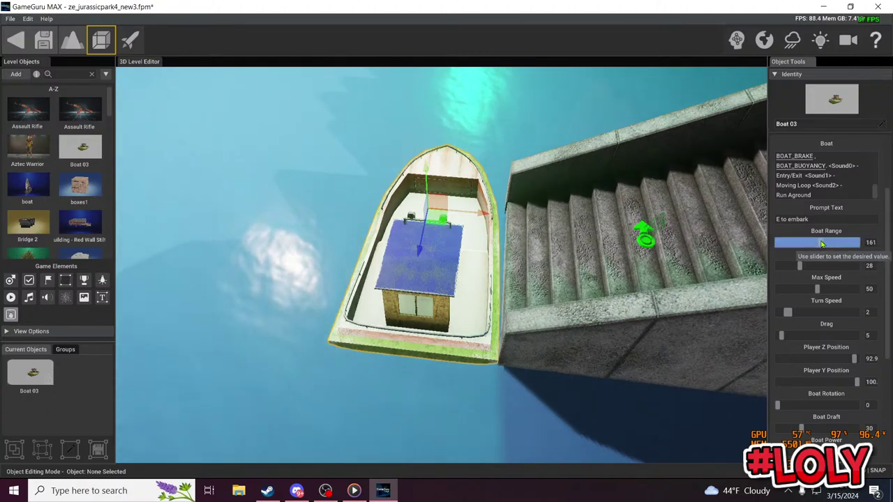
# Step: Test the increased Boat Range by walking from the lower stairs onto the boat and back in the running level
pyautogui.click(129, 40)
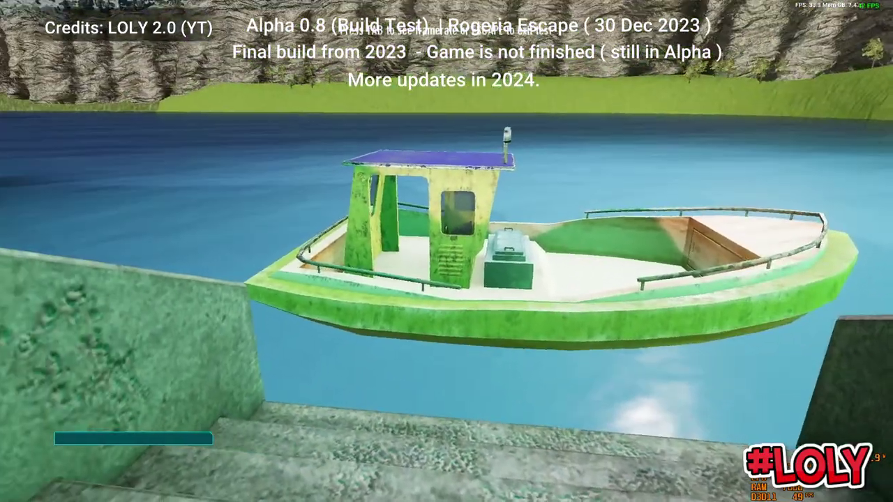
pyautogui.press('w')
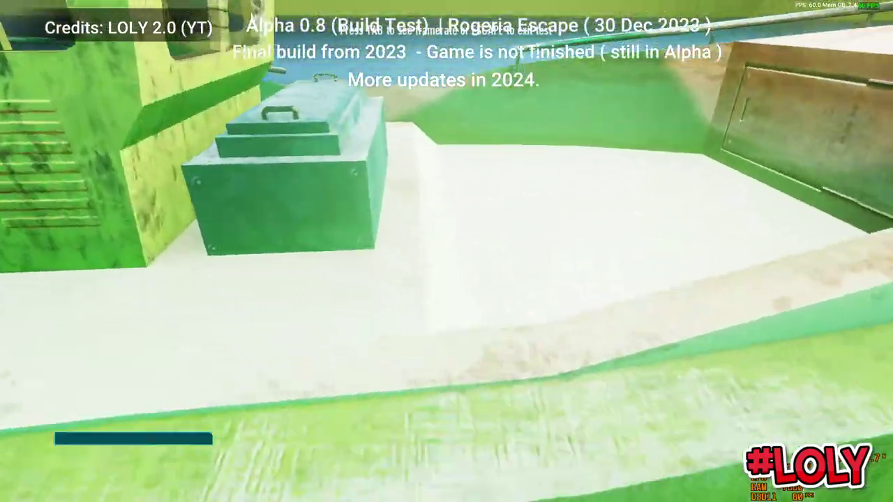
pyautogui.press('s')
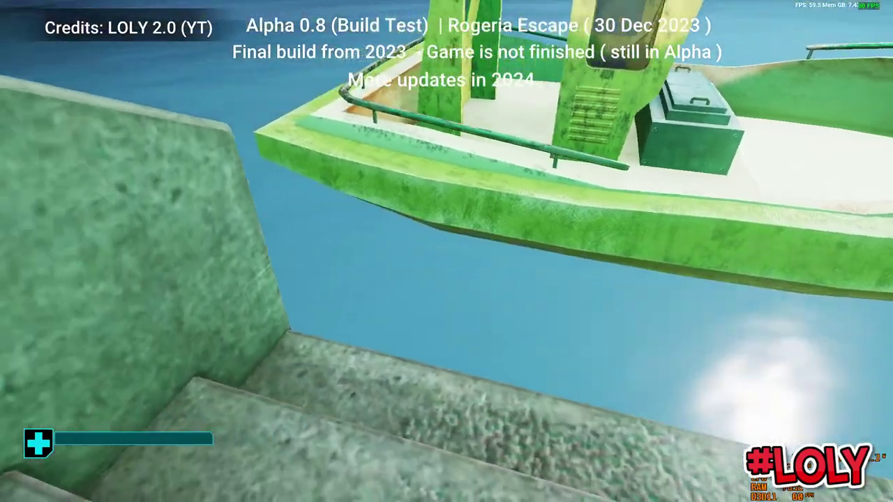
pyautogui.press('w')
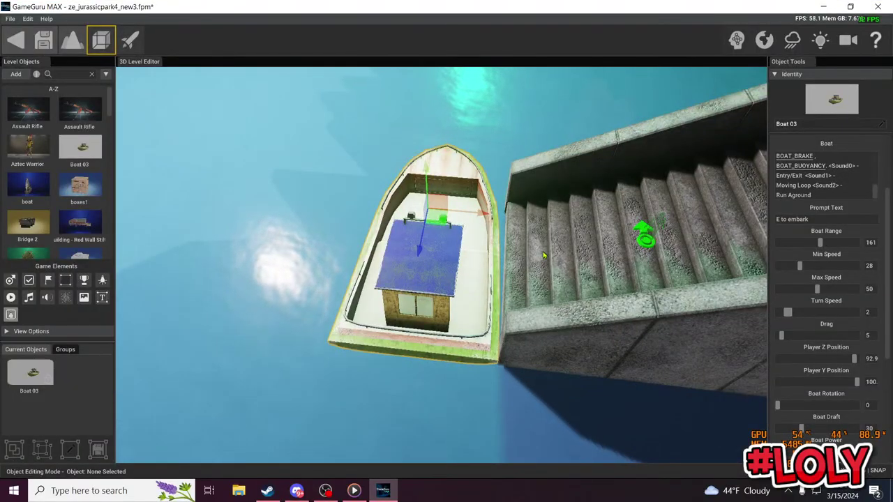
# Step: Reduce Boat 03's Boat Range to 42
pyautogui.moveTo(545, 255); pyautogui.dragTo(508, 213, button='right')
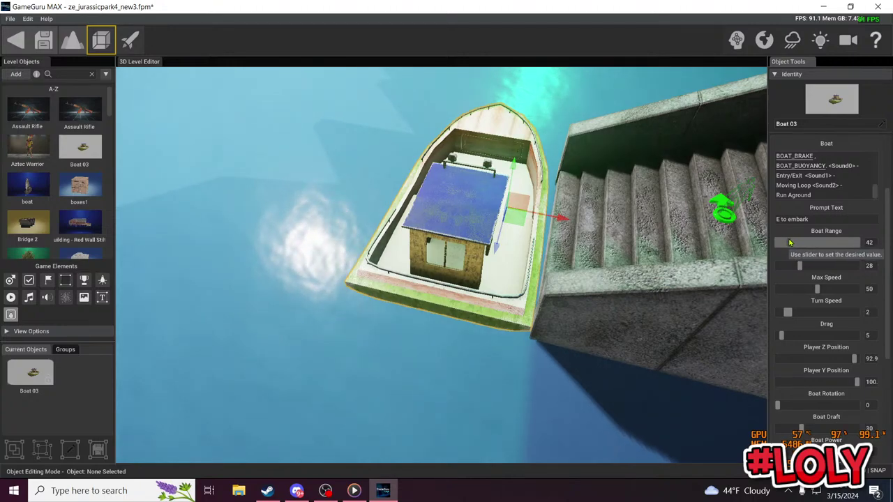
# Step: Test the reduced Boat Range by walking down the lower stairs and jumping toward the boat in the running level
pyautogui.click(130, 40)
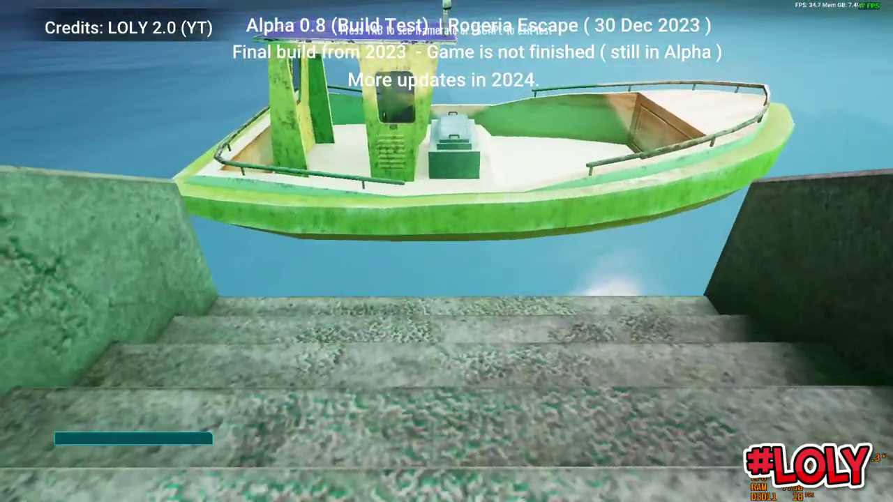
pyautogui.press('w')
pyautogui.press('space')
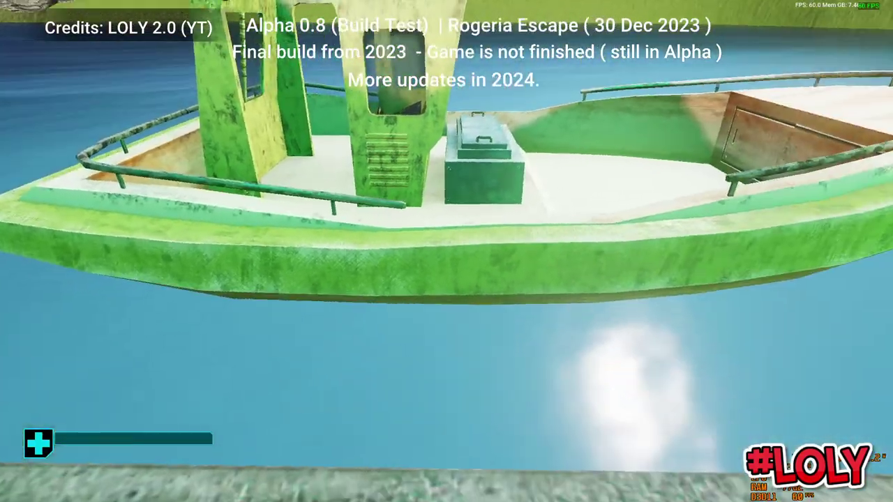
pyautogui.press('w')
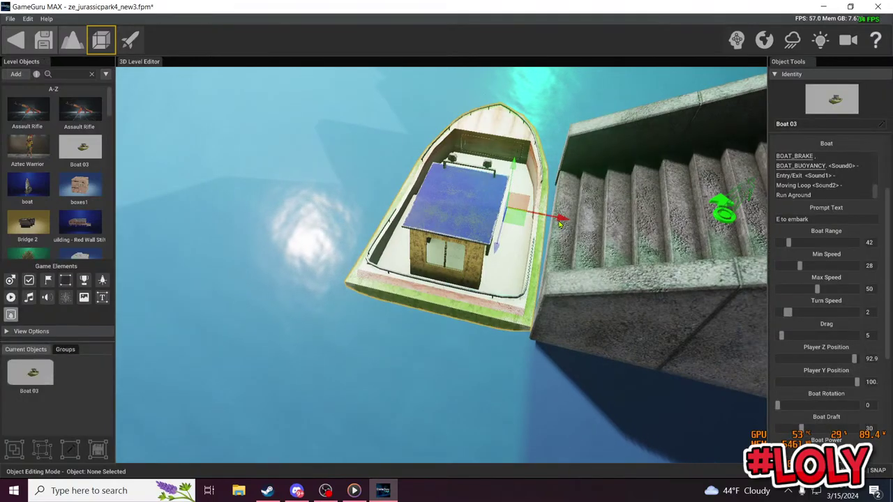
# Step: Try moving Boat 03 closer against the lower stairs and test jumping aboard in the running level
pyautogui.moveTo(560, 222); pyautogui.dragTo(581, 227)
pyautogui.click(133, 41)
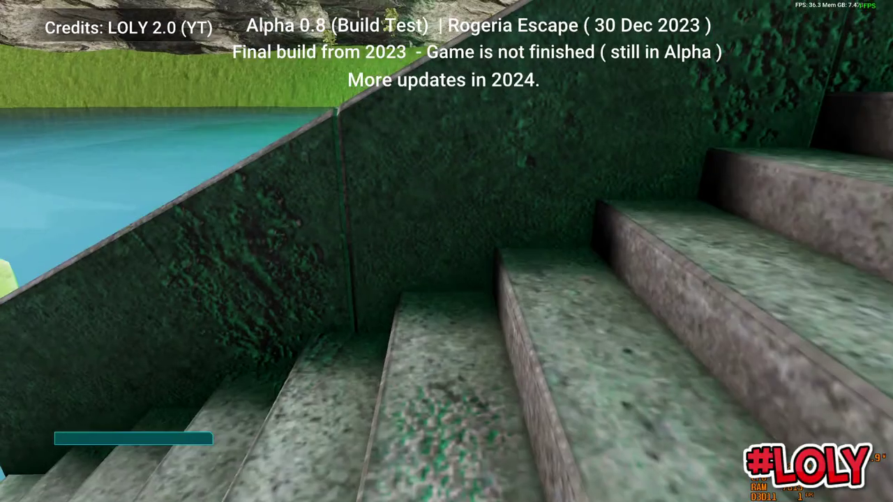
pyautogui.press('w')
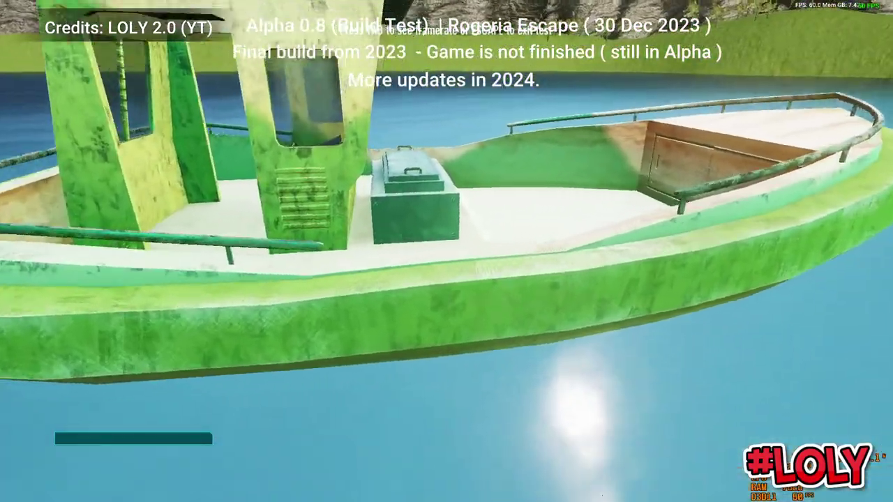
pyautogui.press('space')
pyautogui.press('w')
pyautogui.press('Escape')
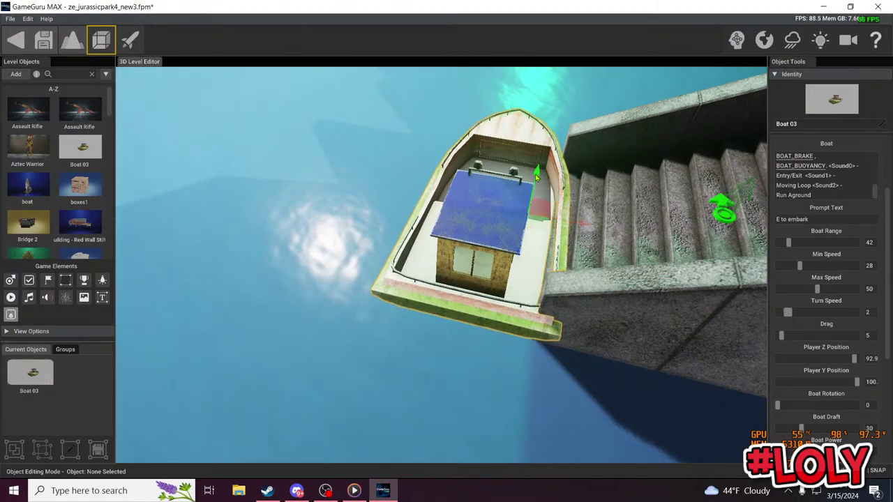
# Step: Move Boat 03 back off the stairs with its Boat Range set to 58, and test approaching it from the lower steps
pyautogui.moveTo(585, 228); pyautogui.dragTo(564, 224)
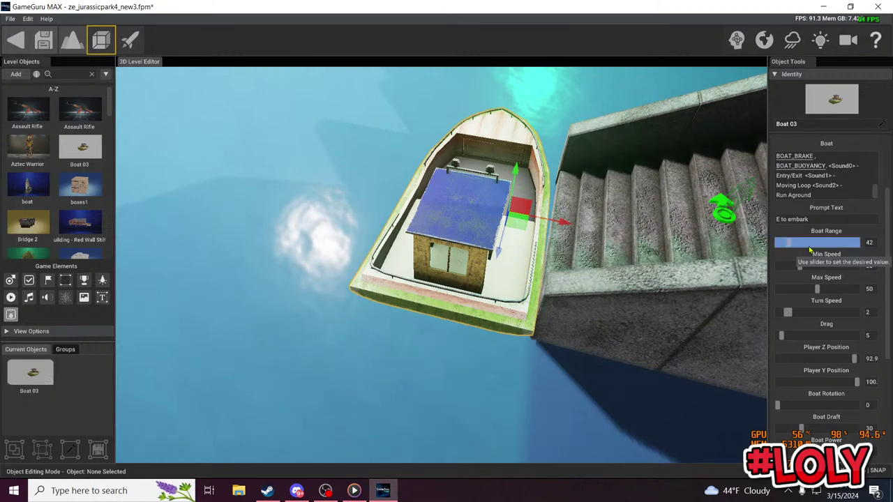
pyautogui.click(128, 40)
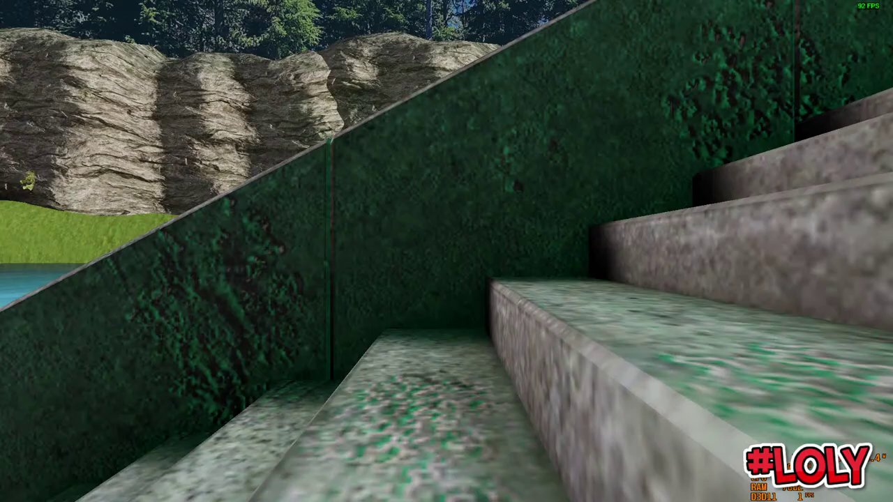
pyautogui.press('w')
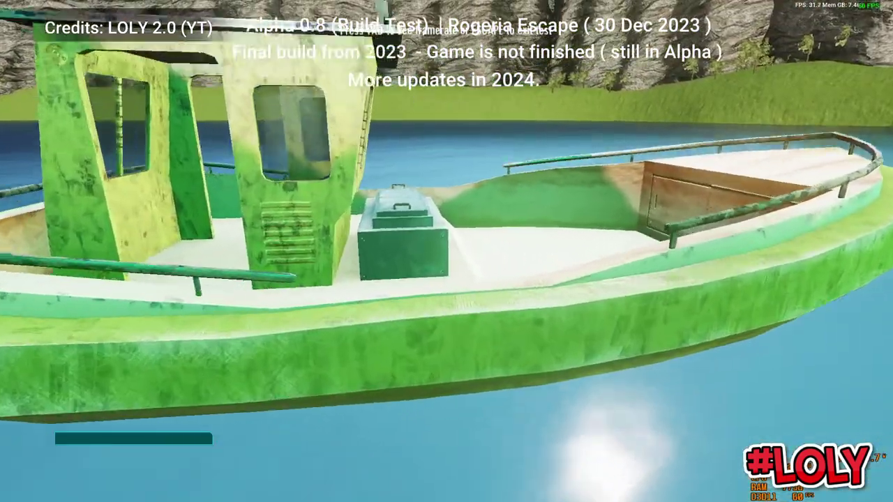
pyautogui.press('s')
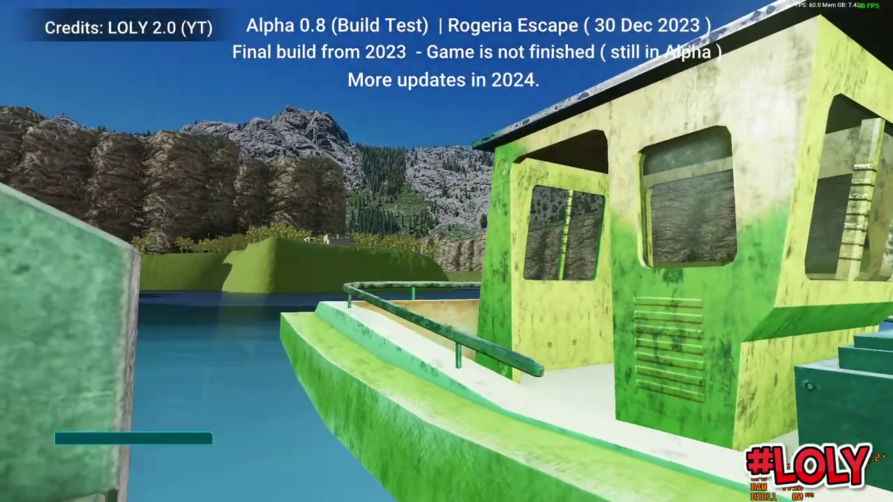
pyautogui.press('s')
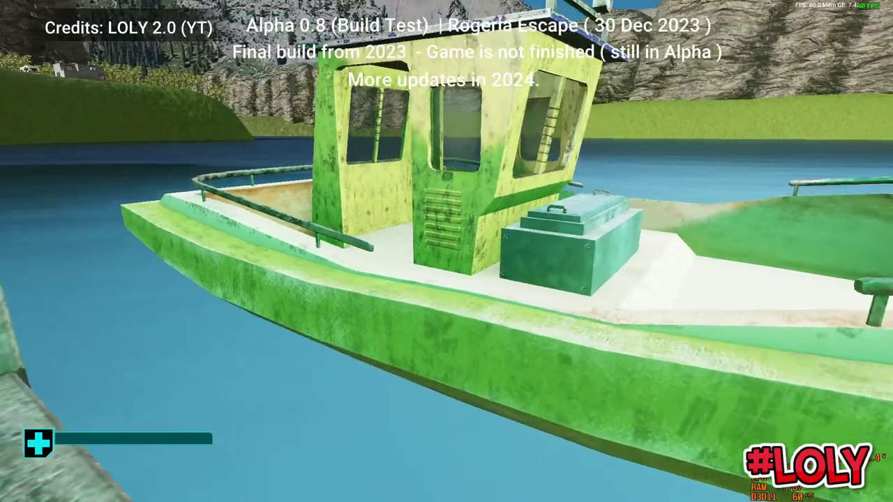
pyautogui.press('s')
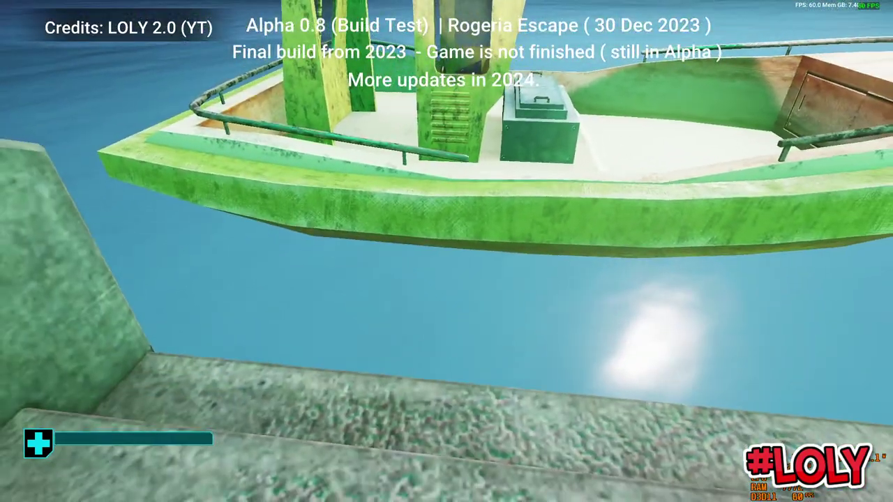
pyautogui.press('Escape')
# Step: Raise the lower CS_Steps_01 section slightly beside the boat and lift the Player Start Position back above the treads
pyautogui.moveTo(449, 267); pyautogui.dragTo(530, 244, button='right')
pyautogui.press('w')
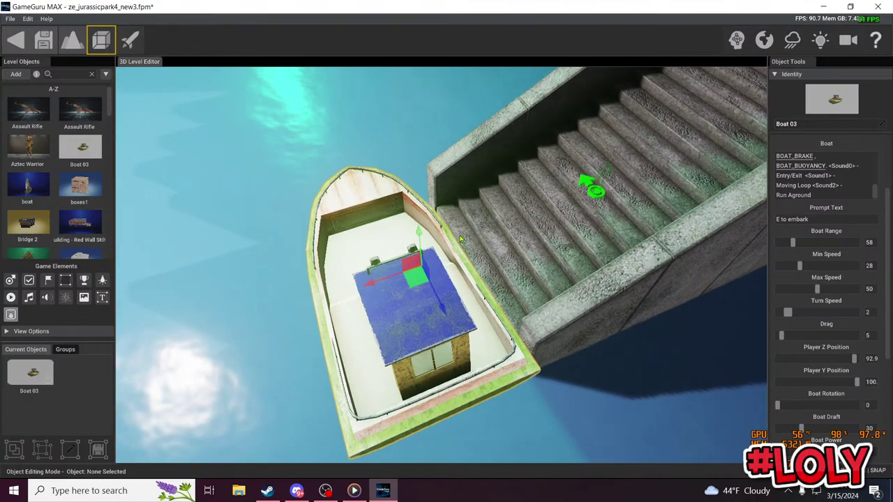
pyautogui.moveTo(460, 239); pyautogui.dragTo(398, 226, button='right')
pyautogui.press('d')
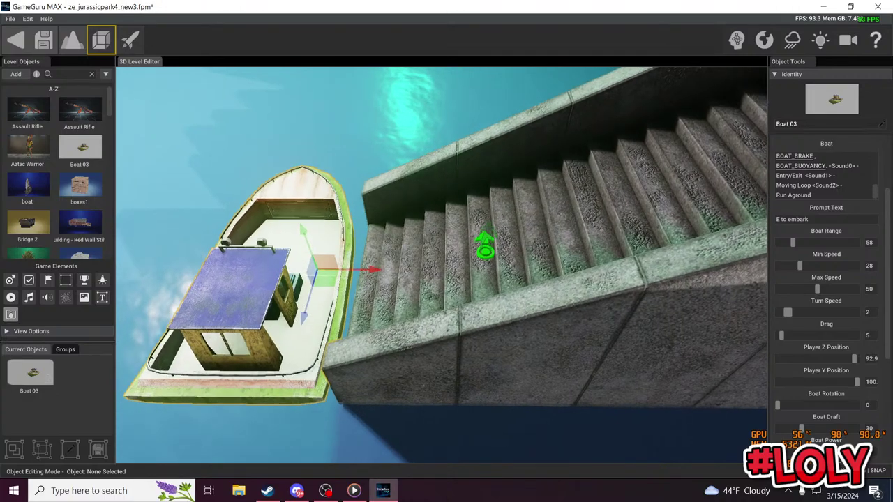
pyautogui.press('a')
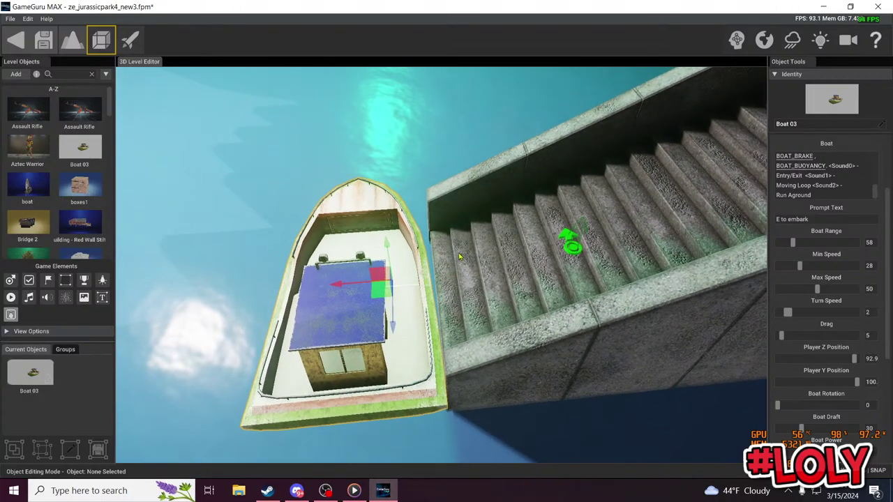
pyautogui.click(460, 286)
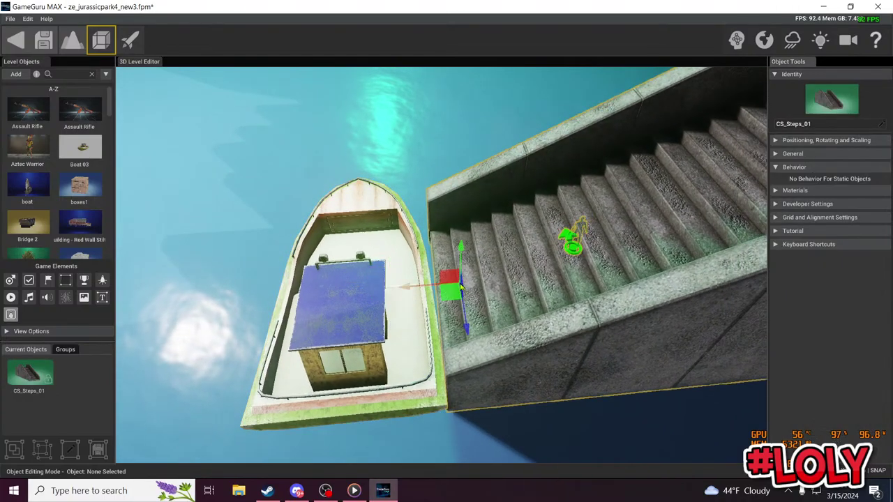
pyautogui.moveTo(460, 252); pyautogui.dragTo(460, 245)
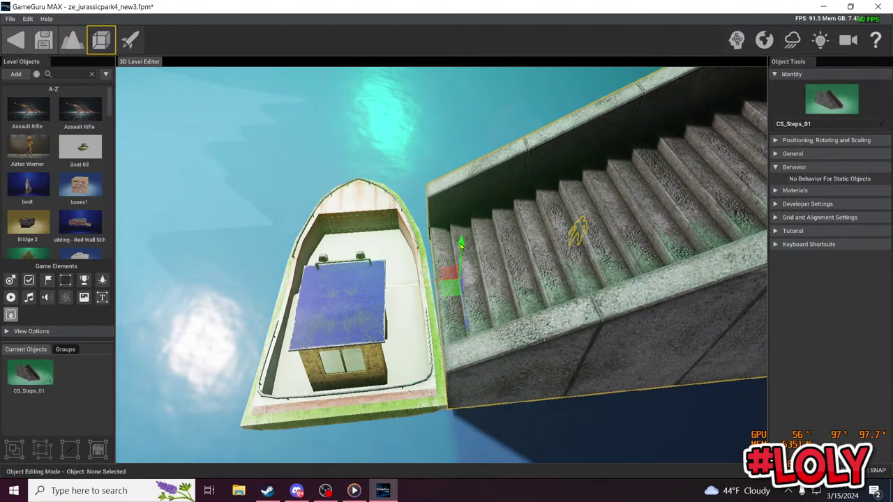
pyautogui.click(579, 230)
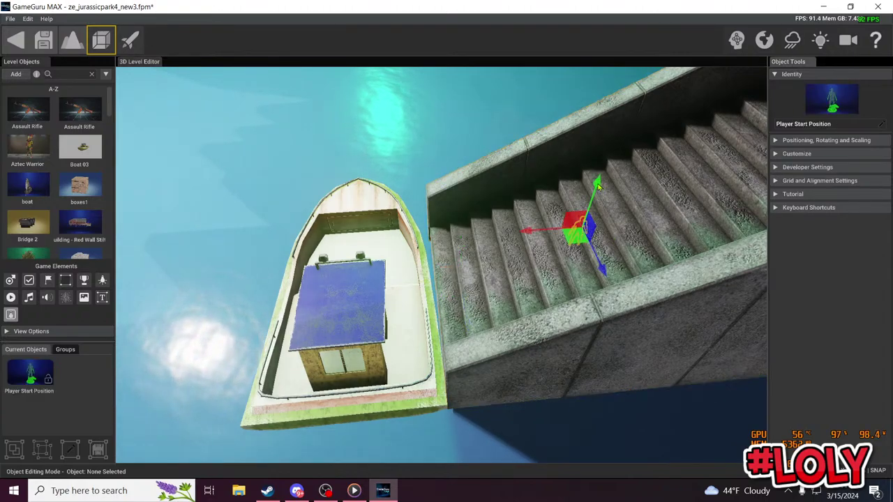
pyautogui.moveTo(598, 185); pyautogui.dragTo(596, 177)
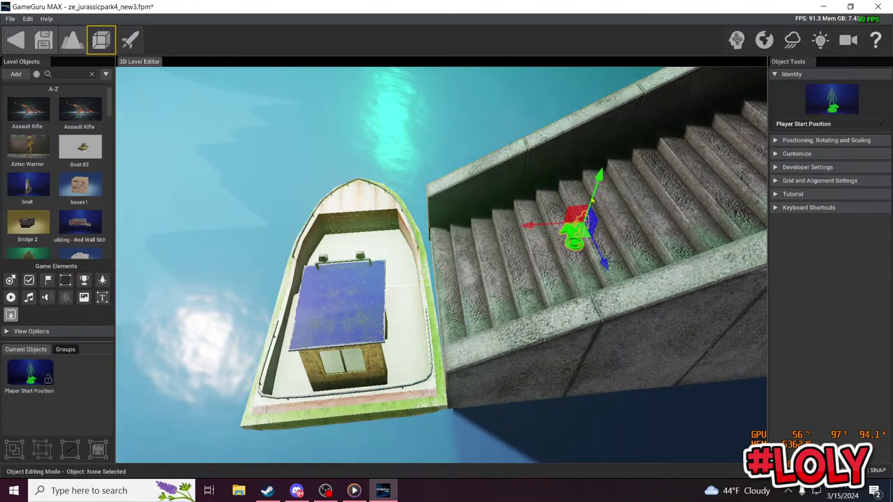
# Step: Test jumping from the raised steps onto the boat deck and stepping back in the running level
pyautogui.click(130, 40)
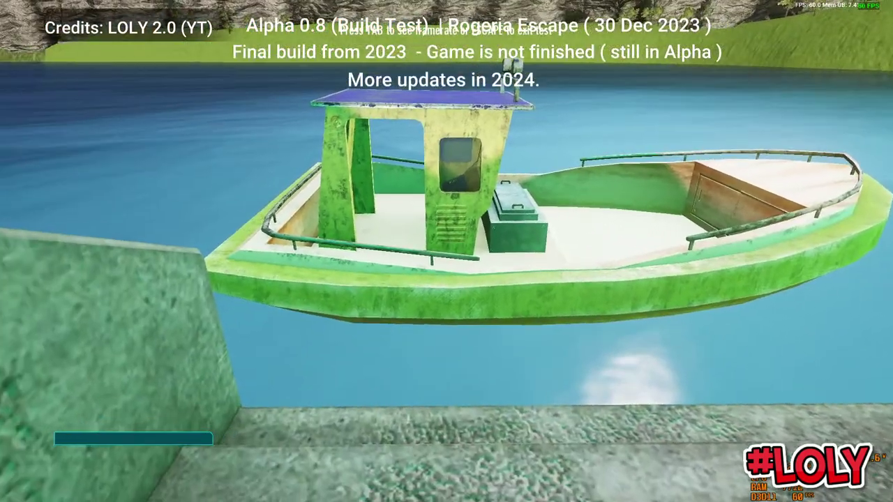
pyautogui.press('w')
pyautogui.press('w')
pyautogui.press('space')
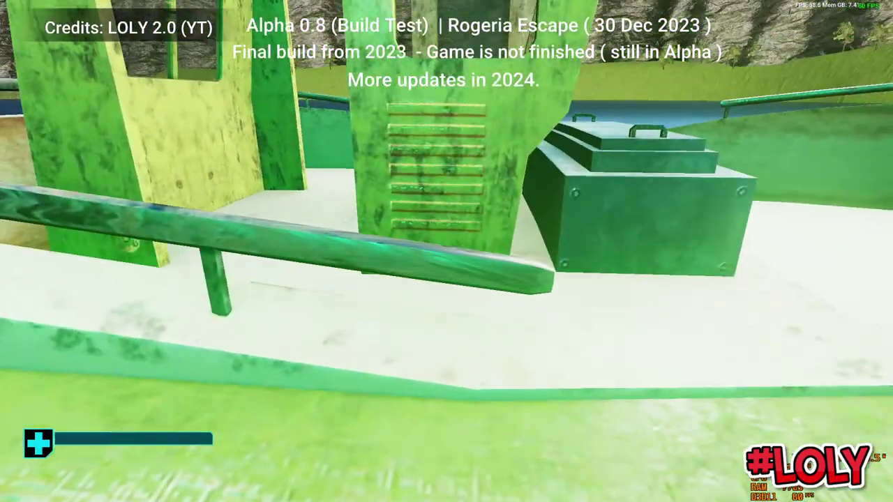
pyautogui.press('s')
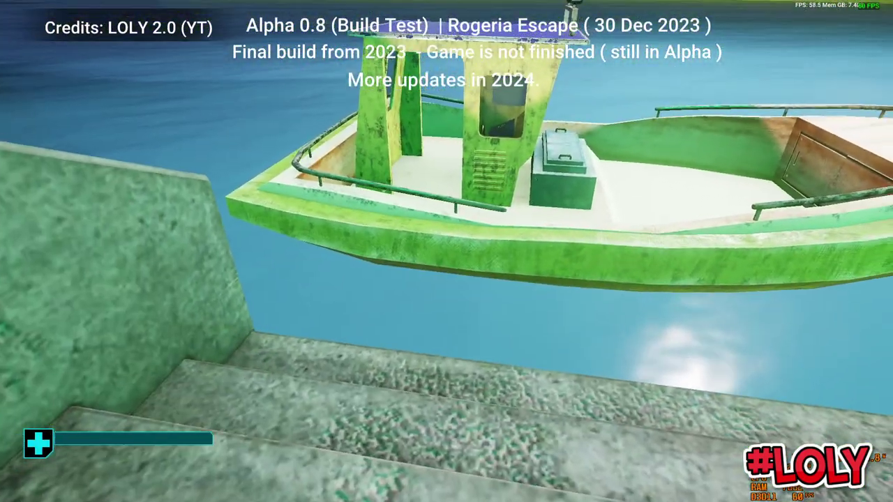
pyautogui.press('Escape')
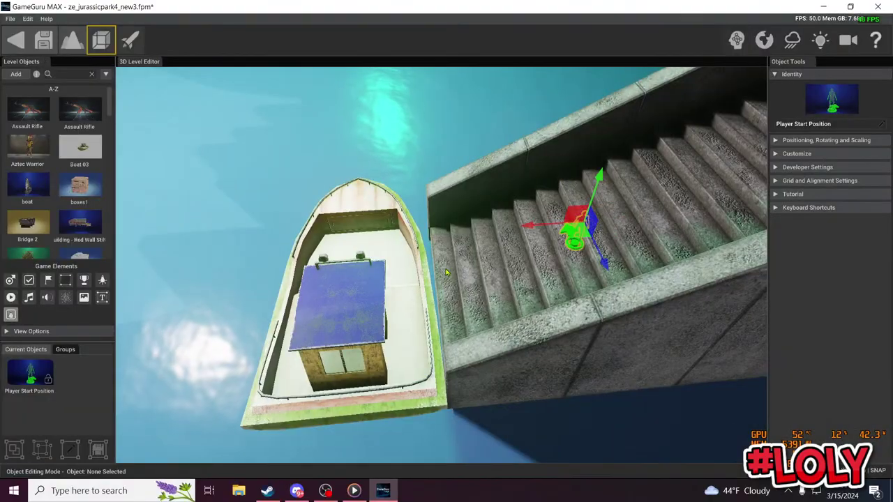
# Step: Raise the lower CS_Steps_01 section a little more and replace the buried player start with a new one on its treads
pyautogui.click(496, 280)
pyautogui.moveTo(499, 241); pyautogui.dragTo(496, 230)
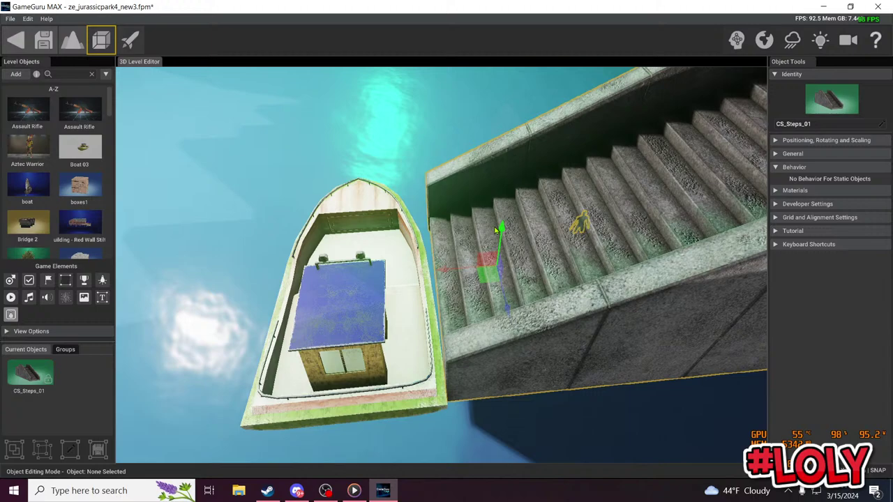
pyautogui.click(576, 220)
pyautogui.press('Delete')
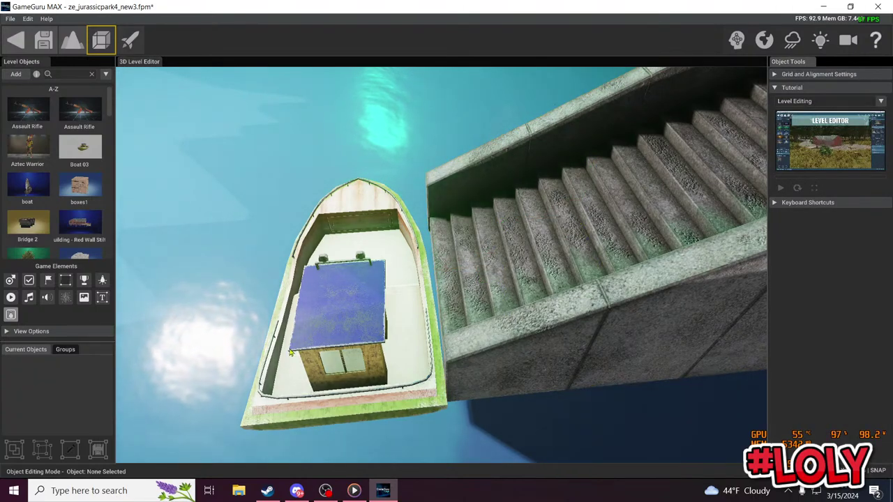
pyautogui.click(10, 279)
pyautogui.click(575, 242)
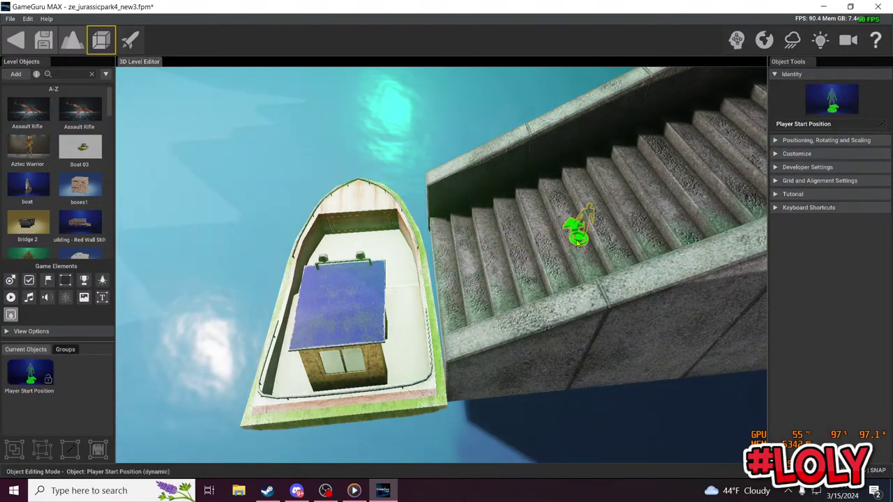
# Step: Run the level and walk down the readjusted stairs to test stepping onto the boat
pyautogui.click(139, 50)
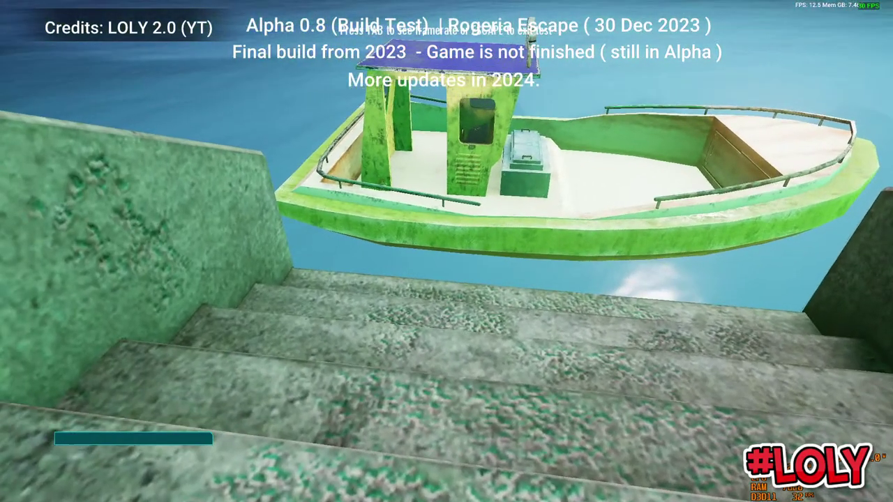
pyautogui.press('w')
pyautogui.press('w')
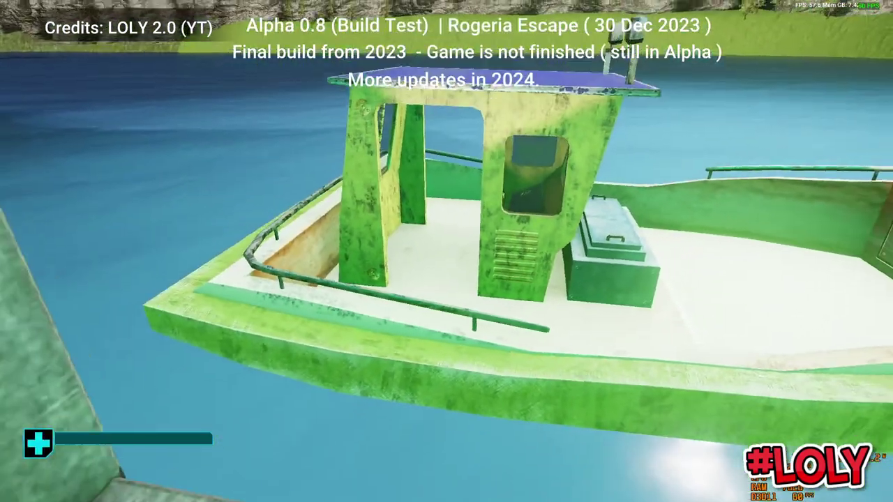
pyautogui.press('w')
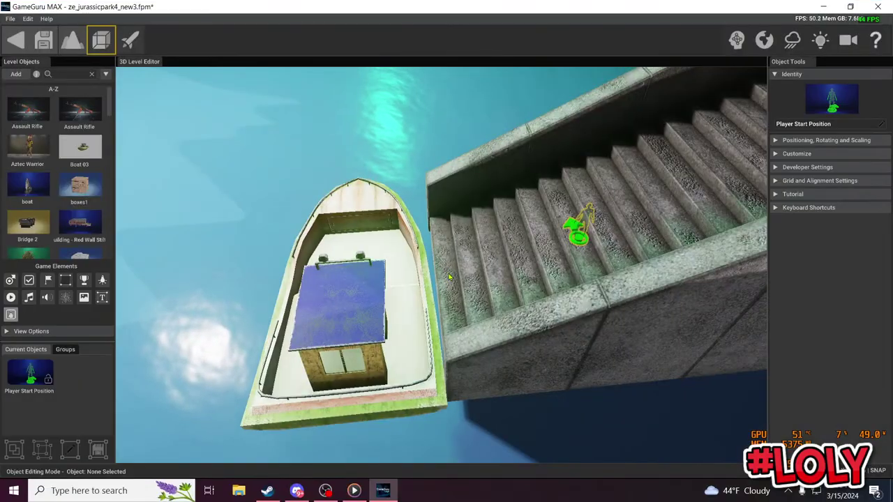
# Step: Raise the lower CS_Steps_01 section well above its previous height and place a fresh player start on its treads
pyautogui.moveTo(450, 272)
pyautogui.mouseDown(button='right')
pyautogui.moveTo(530, 272)
pyautogui.moveTo(462, 272)
pyautogui.mouseUp(button='right')
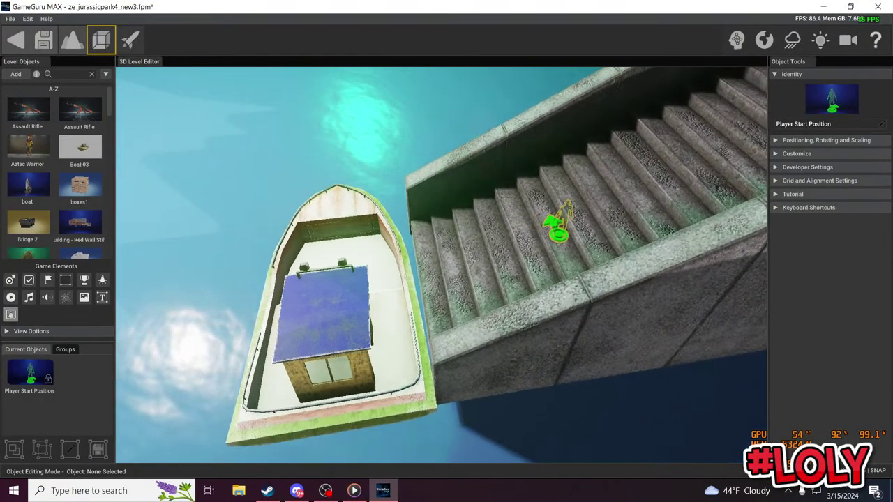
pyautogui.click(451, 272)
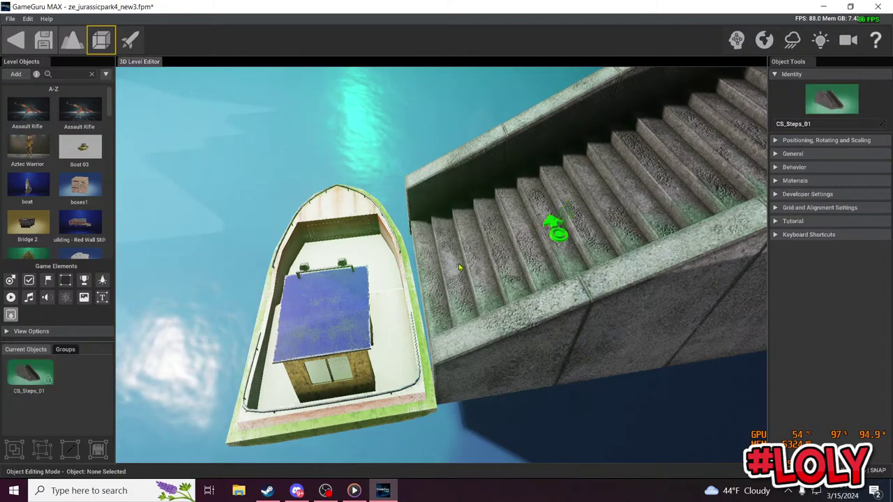
pyautogui.moveTo(461, 230); pyautogui.dragTo(461, 198)
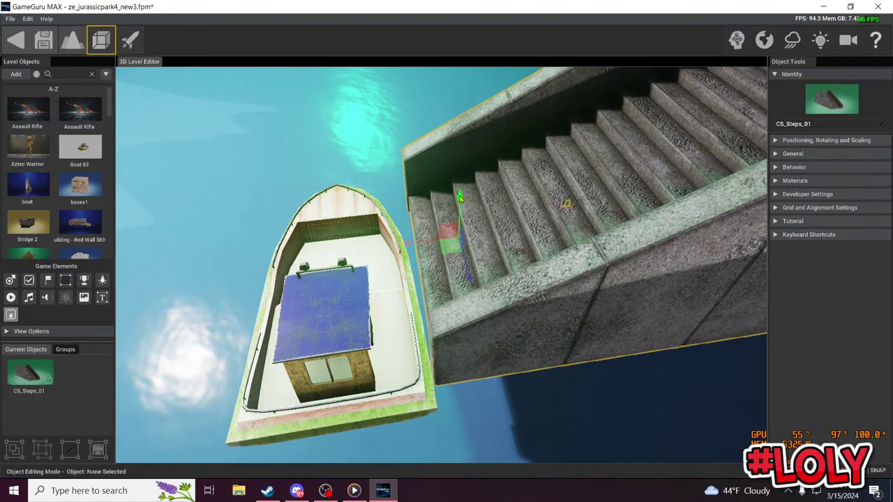
pyautogui.click(567, 206)
pyautogui.press('Delete')
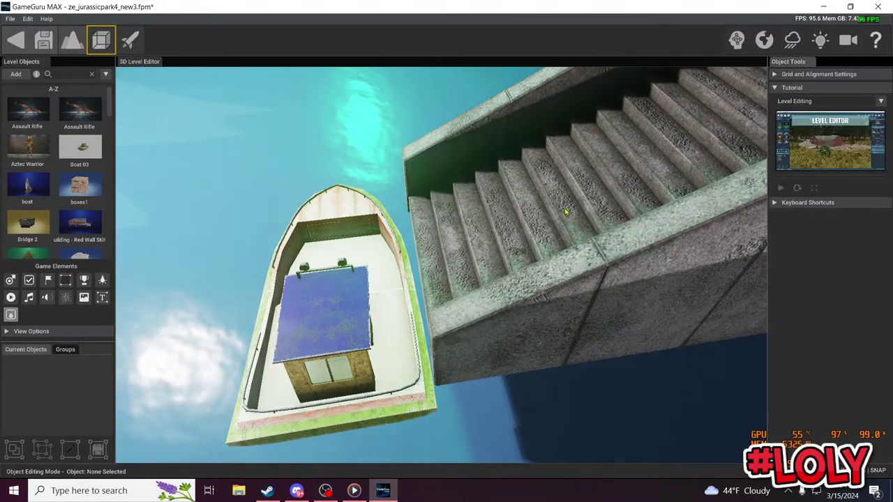
pyautogui.click(11, 282)
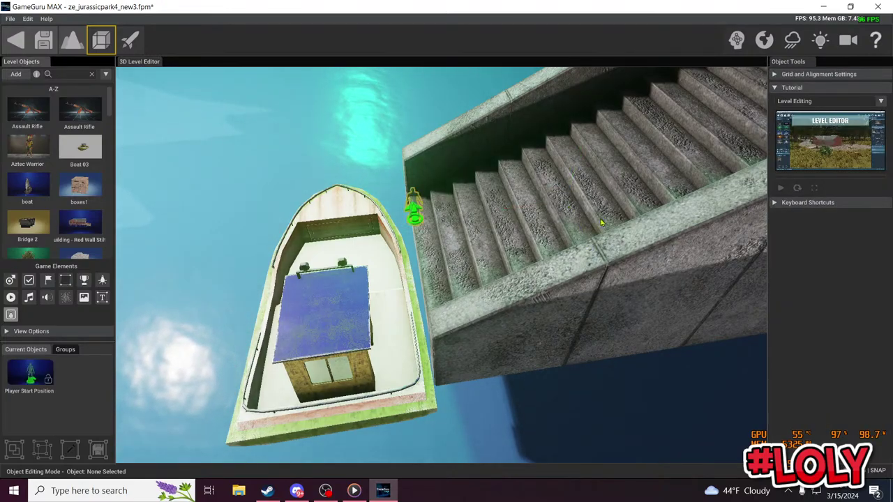
pyautogui.click(625, 191)
pyautogui.moveTo(626, 191); pyautogui.dragTo(690, 90, button='right')
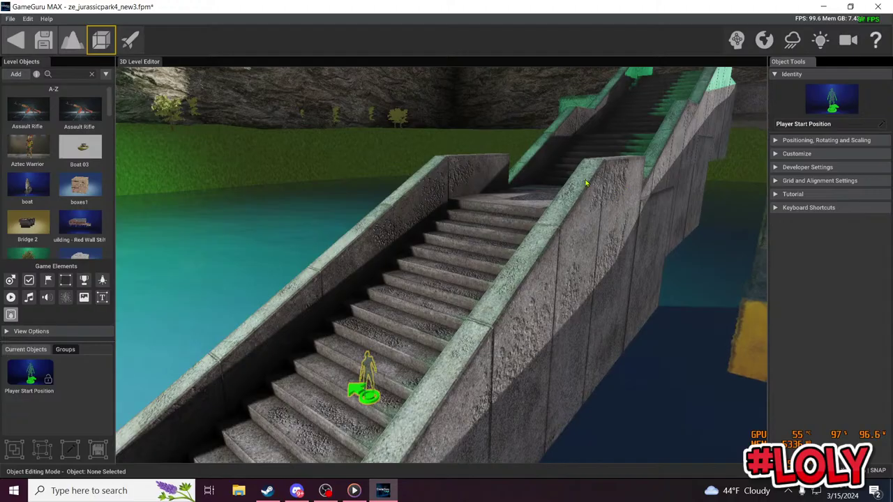
# Step: Run the level, jump from the raised lower stairs onto the boat's cabin roof and embark
pyautogui.click(139, 43)
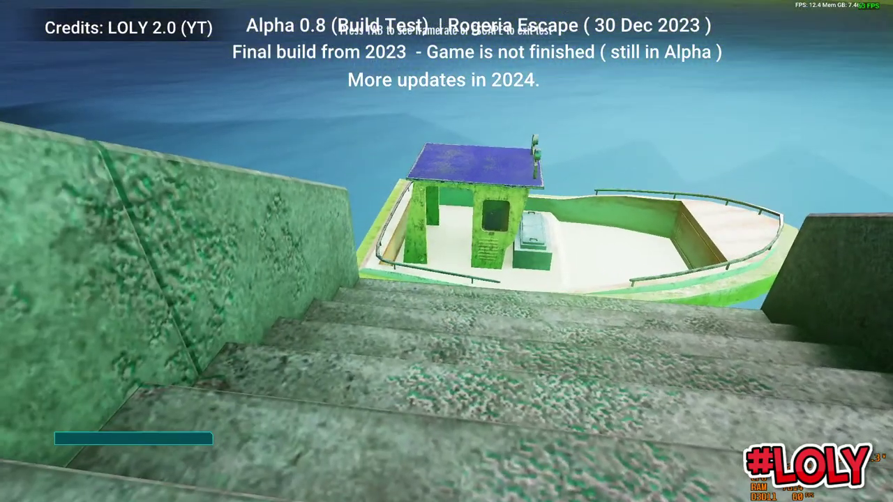
pyautogui.press('w')
pyautogui.press('space')
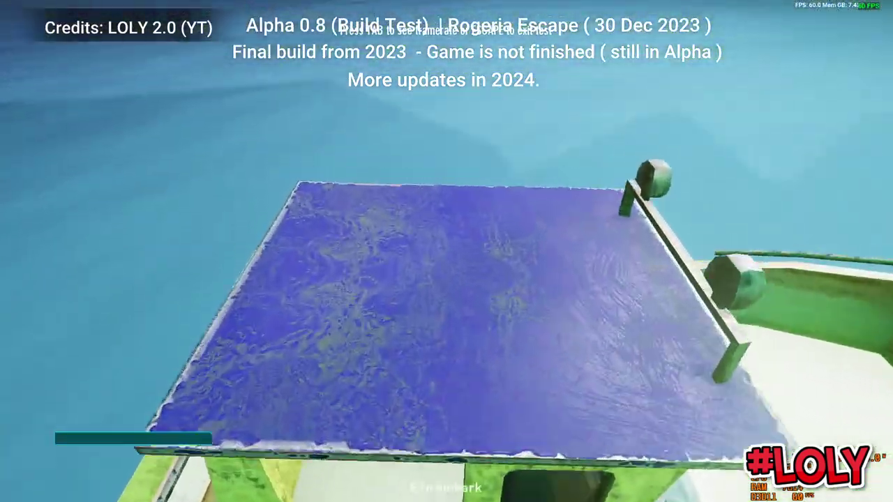
pyautogui.press('e')
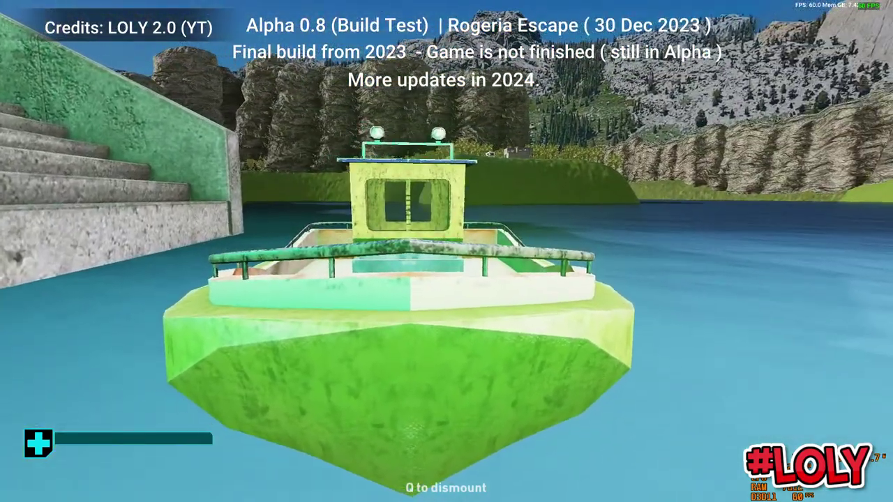
# Step: Drive the boat away from the pier stairs and across the lake past the grassy headland to test its steering
pyautogui.press('w')
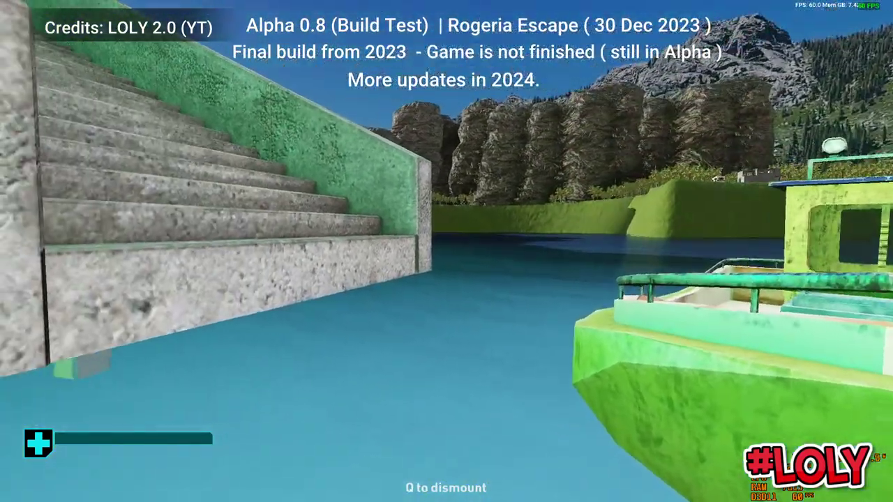
pyautogui.press('d')
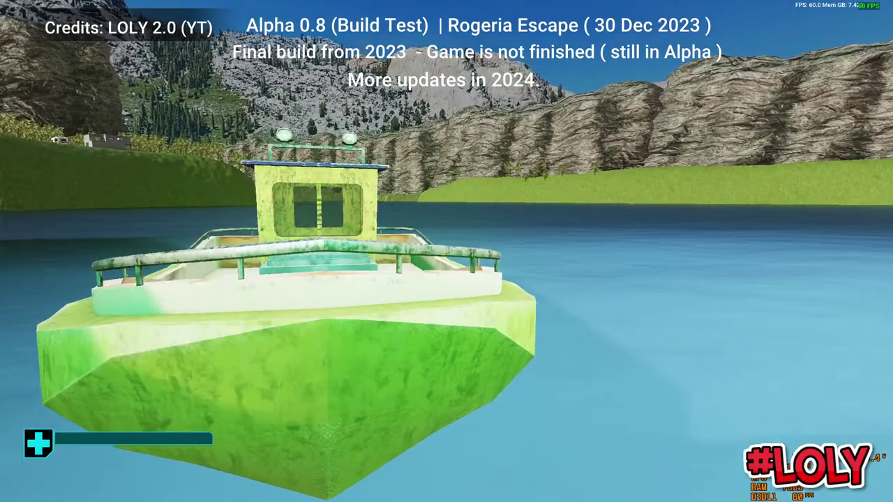
pyautogui.press('d')
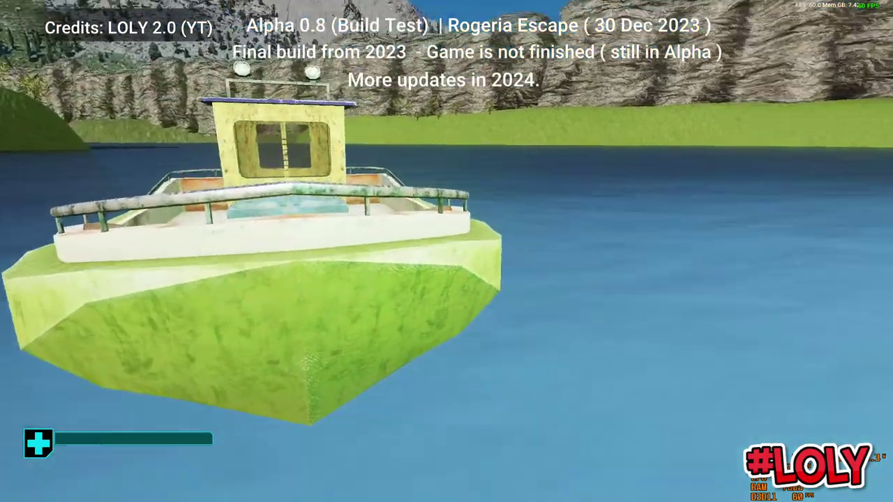
pyautogui.press('a')
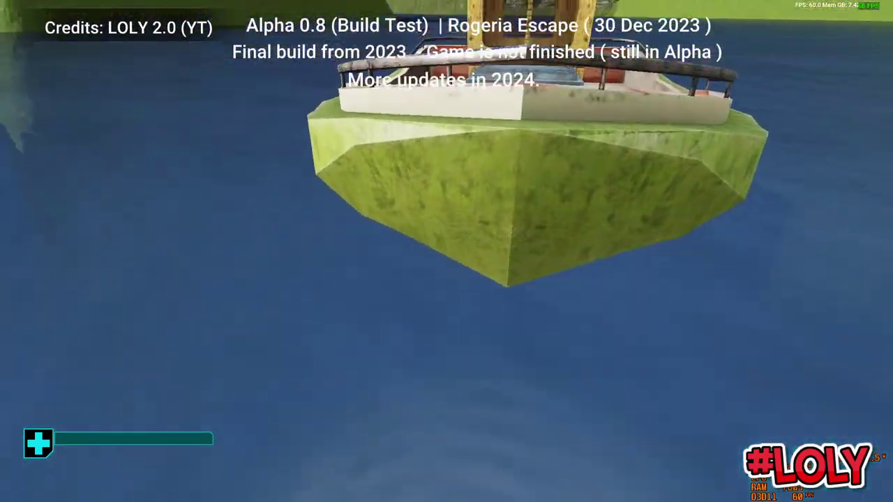
pyautogui.press('d')
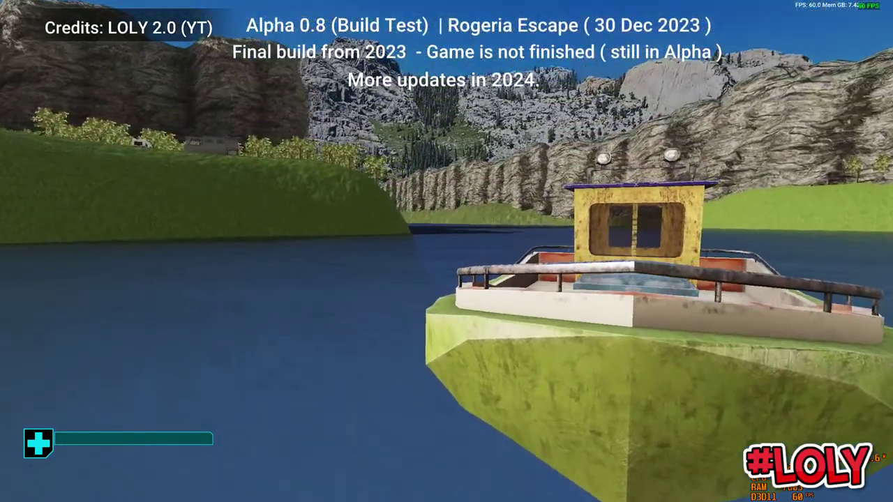
pyautogui.press('w')
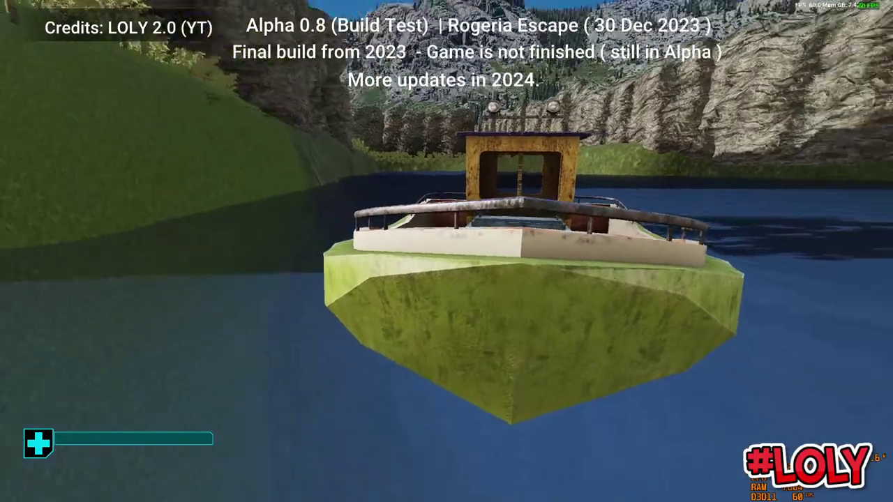
pyautogui.press('w')
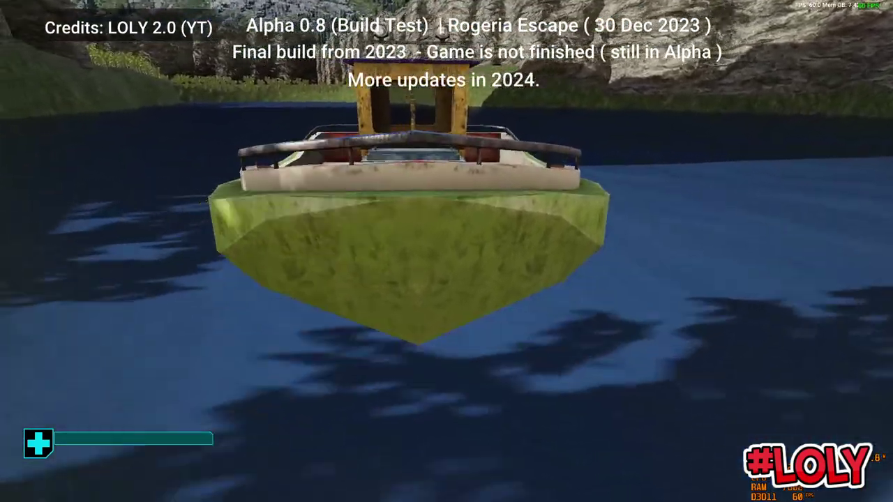
pyautogui.press('w')
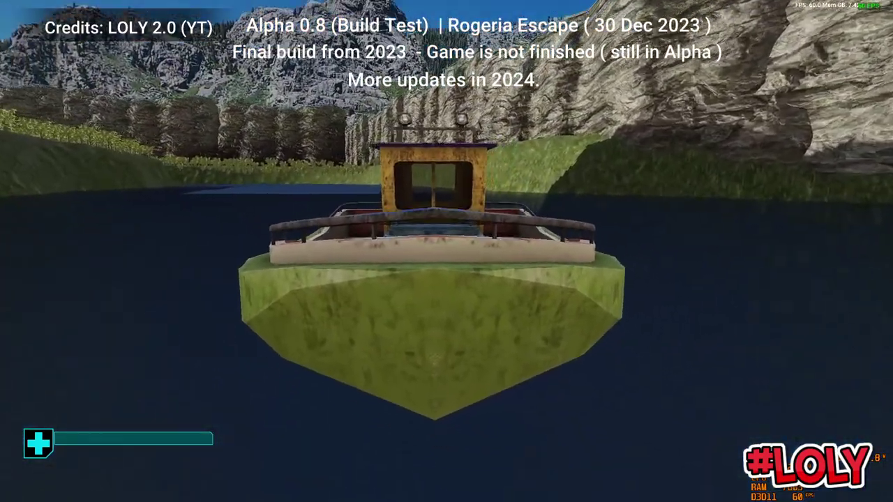
pyautogui.press('w')
pyautogui.press('w')
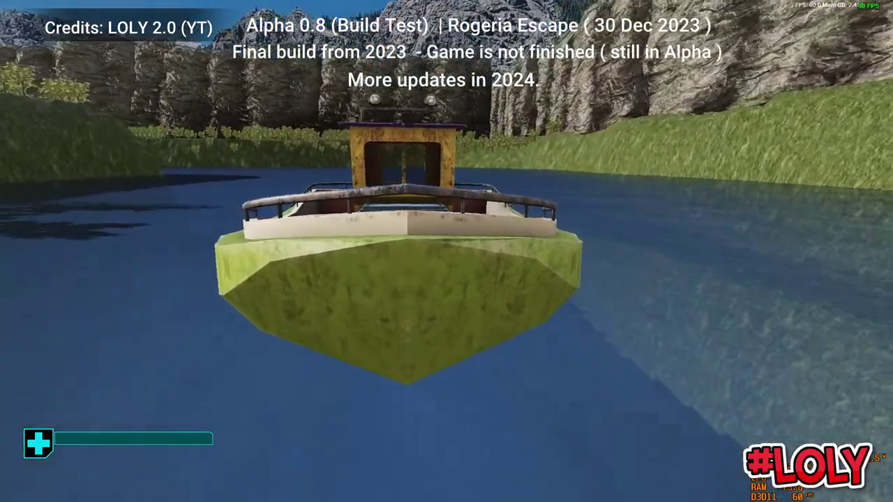
# Step: Steer the boat through the forested channel to the far grassy bank, leave the boat there and end the test run
pyautogui.press('w')
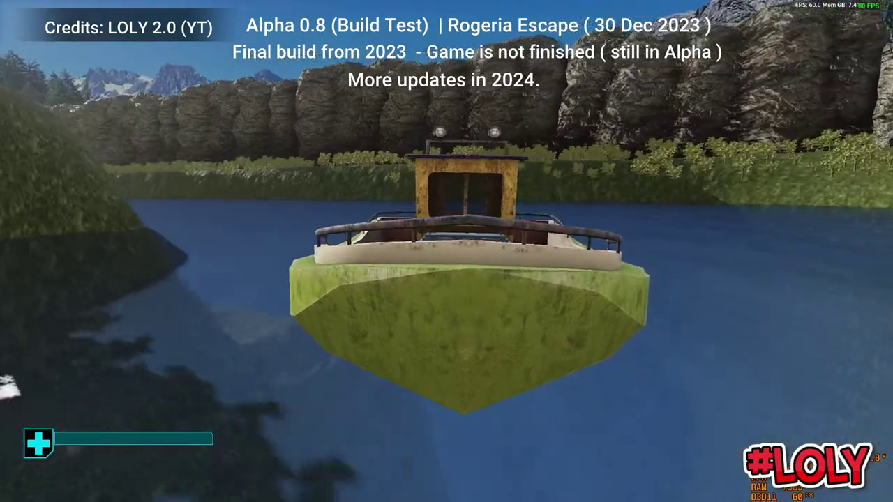
pyautogui.press('a')
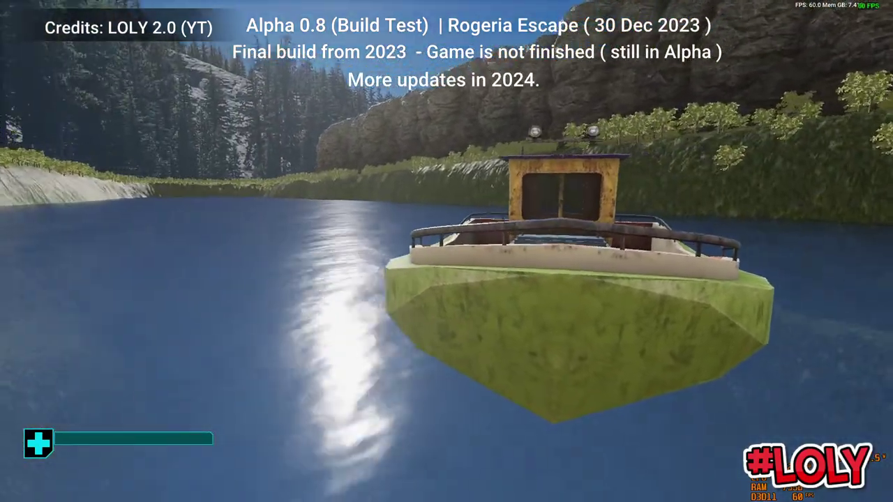
pyautogui.press('a')
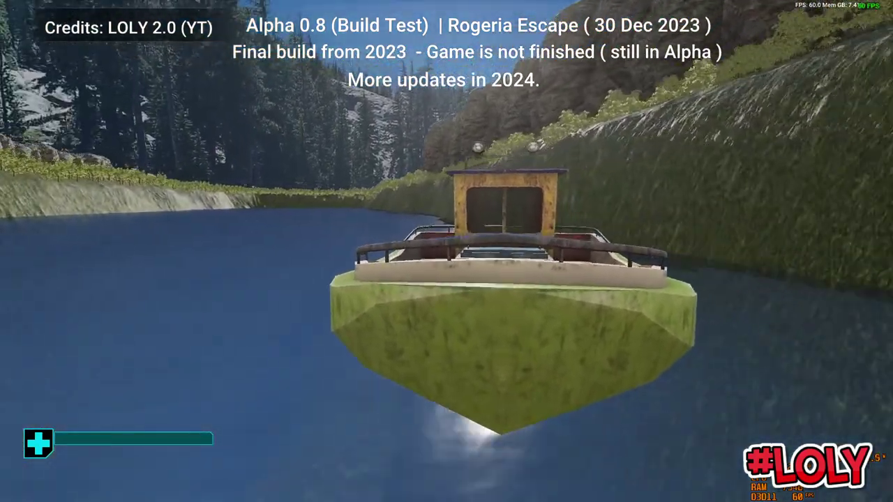
pyautogui.press('a')
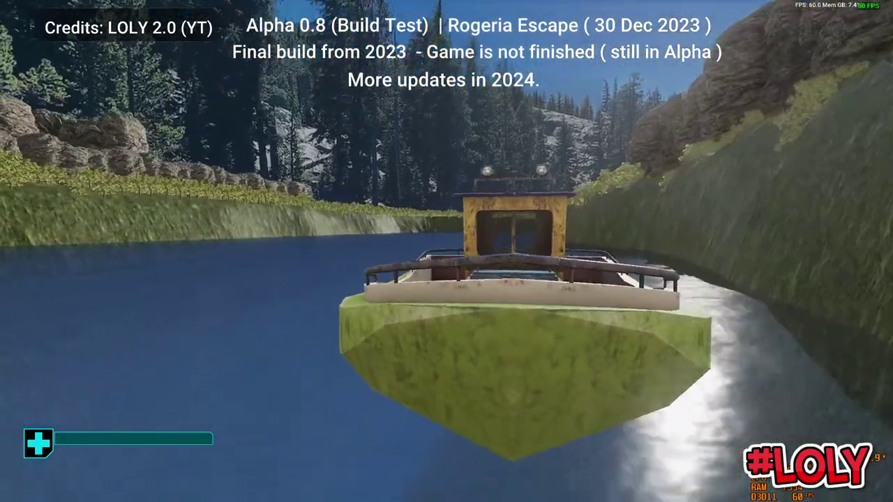
pyautogui.press('a')
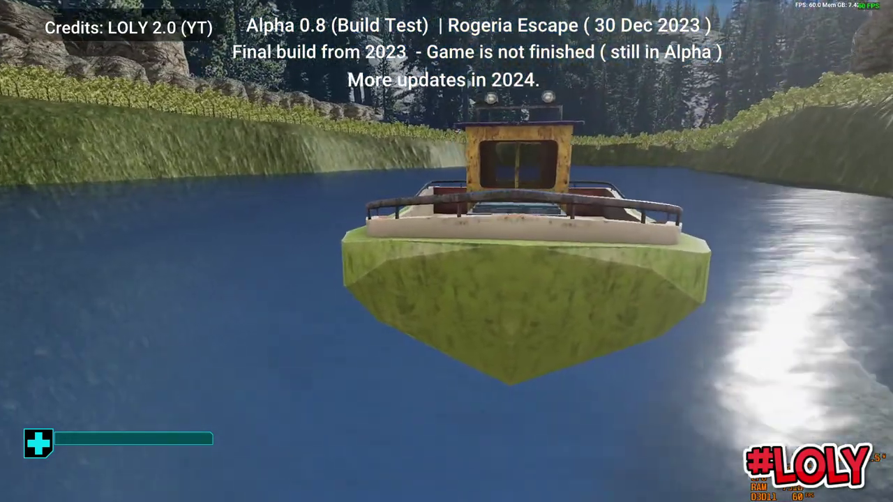
pyautogui.press('d')
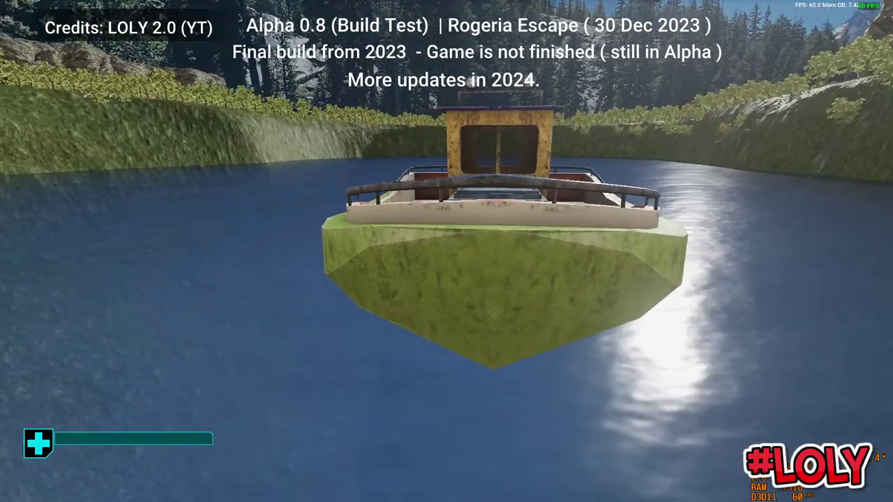
pyautogui.press('w')
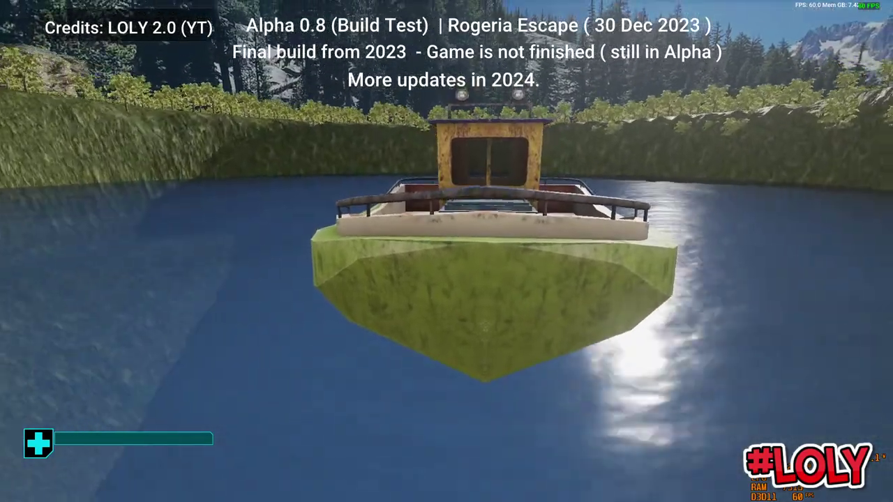
pyautogui.press('w')
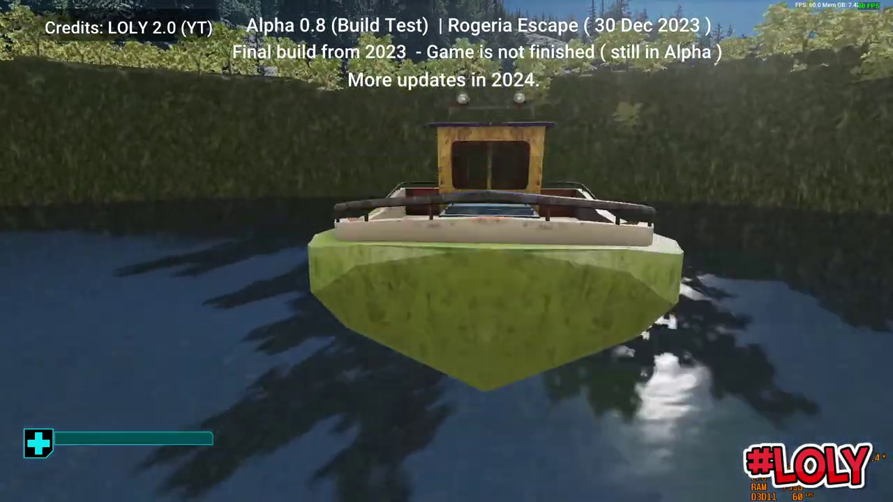
pyautogui.press('e')
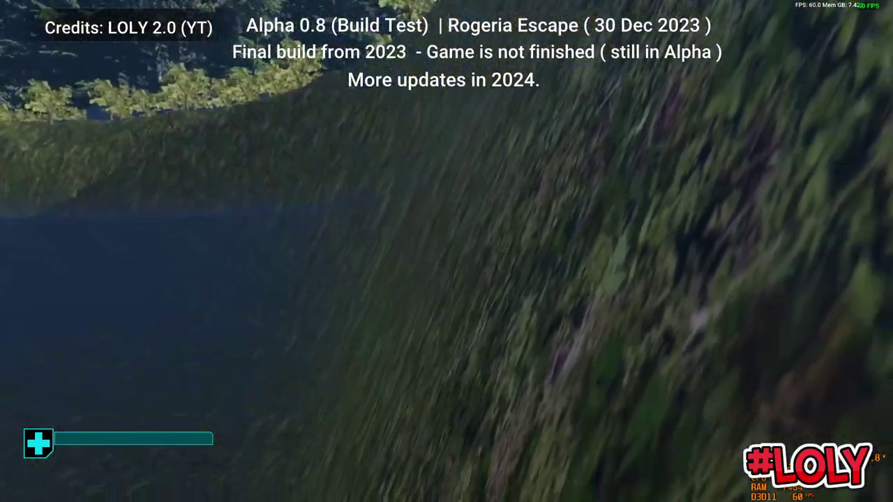
pyautogui.press('Escape')
# Step: Select Boat 03 beside the stairs and change the Player Y Position in its Boat behavior settings
pyautogui.scroll(-5, 449, 279)
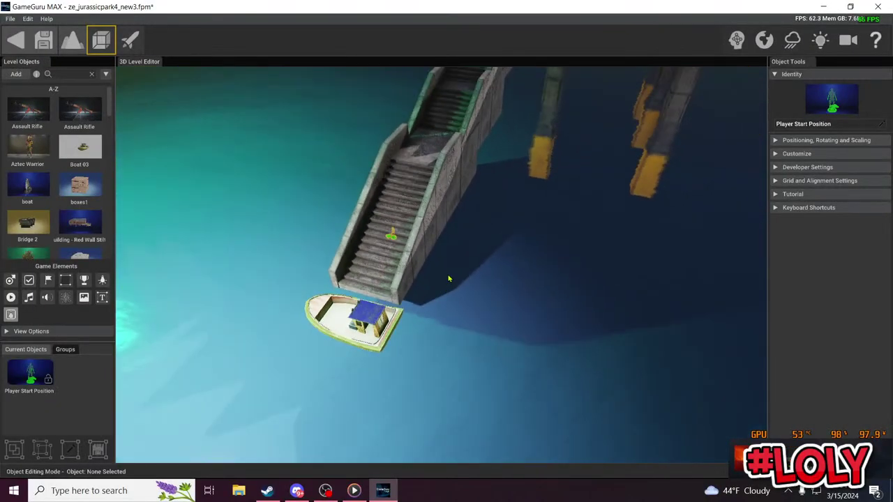
pyautogui.moveTo(448, 280); pyautogui.dragTo(449, 252, button='right')
pyautogui.press('w')
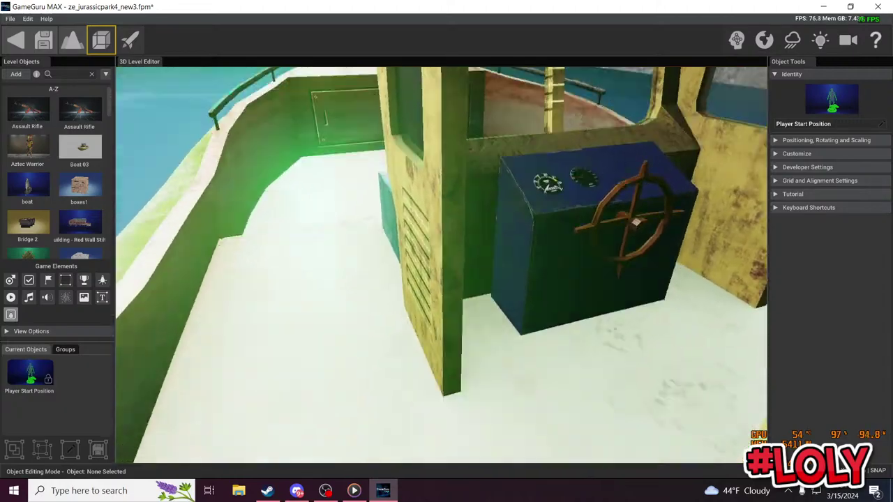
pyautogui.press('s')
pyautogui.moveTo(375, 271)
pyautogui.mouseDown(button='right')
pyautogui.moveTo(375, 293)
pyautogui.moveTo(375, 237)
pyautogui.moveTo(375, 271)
pyautogui.mouseUp(button='right')
pyautogui.press('w')
pyautogui.press('s')
pyautogui.click(473, 249)
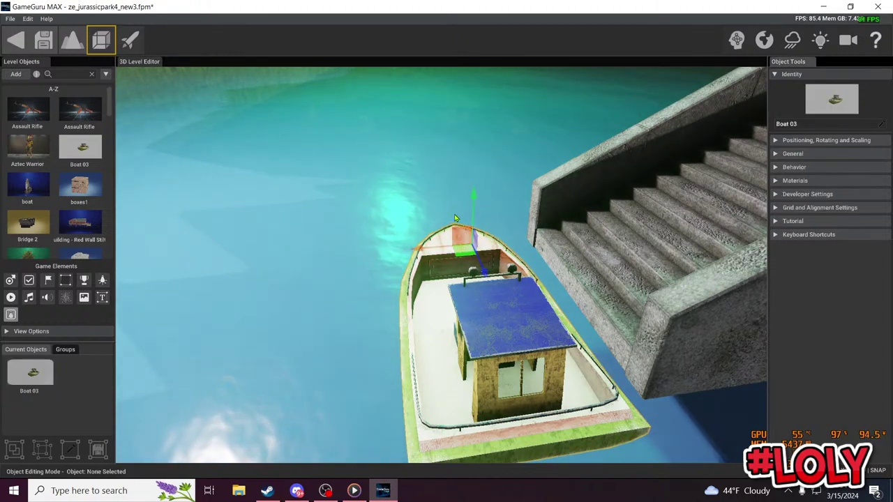
pyautogui.click(825, 174)
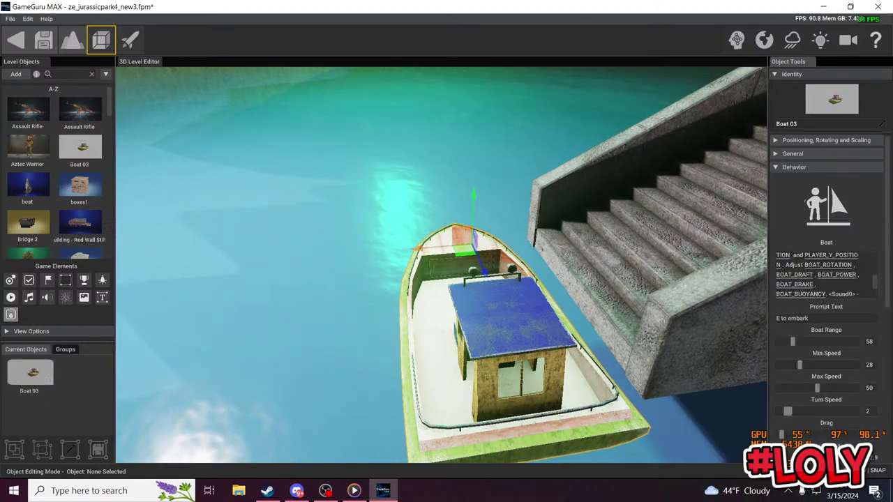
pyautogui.moveTo(889, 295); pyautogui.dragTo(889, 384)
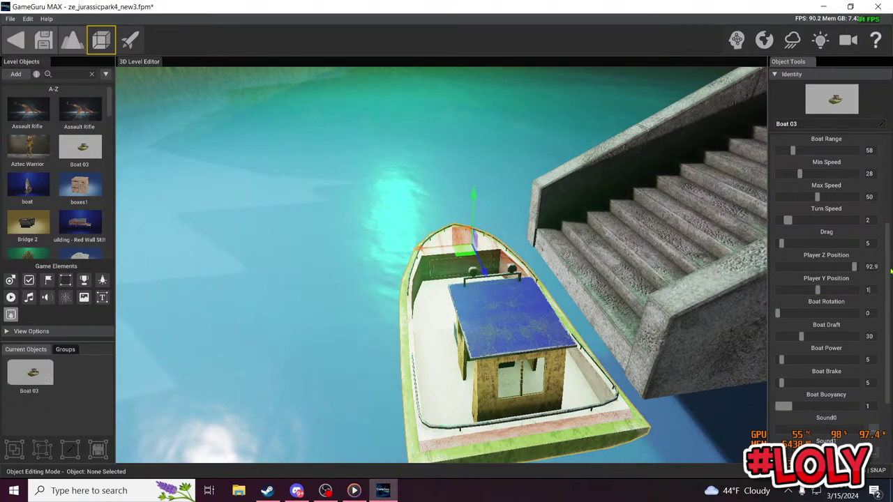
# Step: Run the level, board the boat from the stairs and drive across the lake to test the changed Player Y Position
pyautogui.click(130, 41)
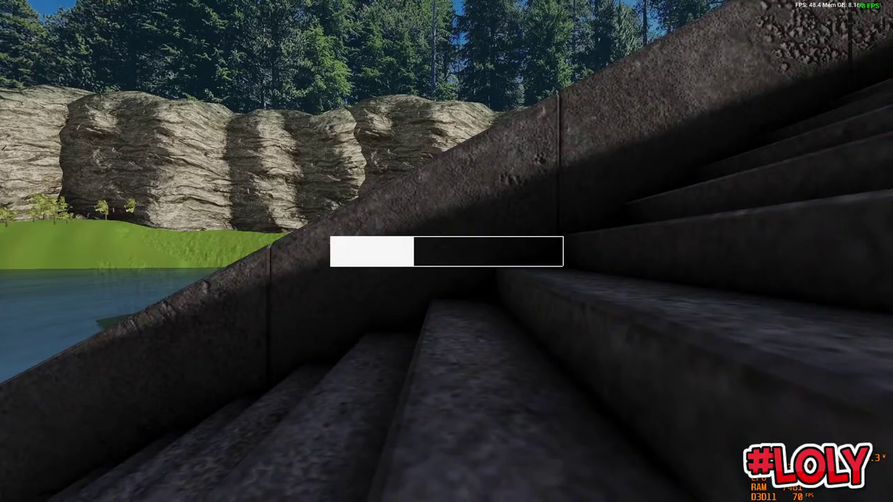
pyautogui.press('w')
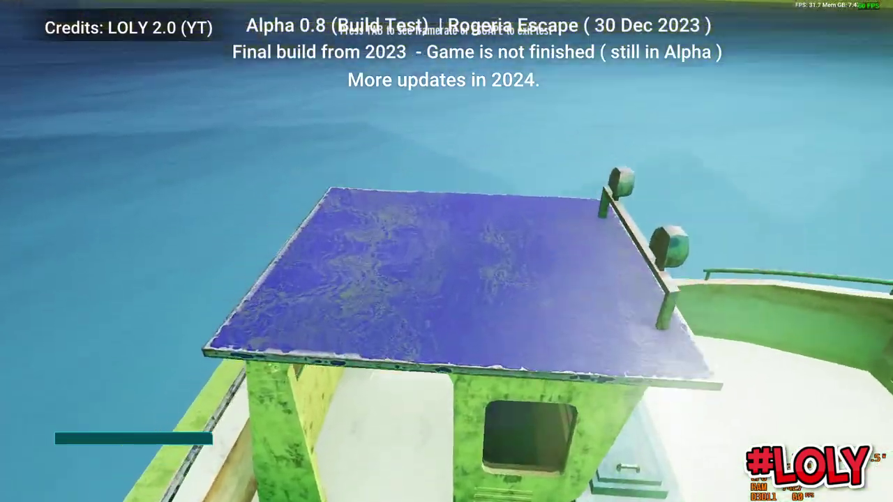
pyautogui.press('e')
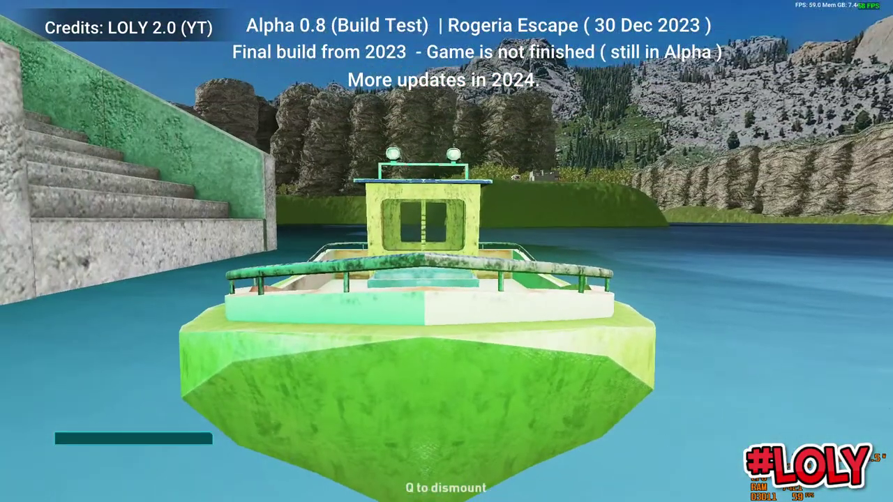
pyautogui.press('w')
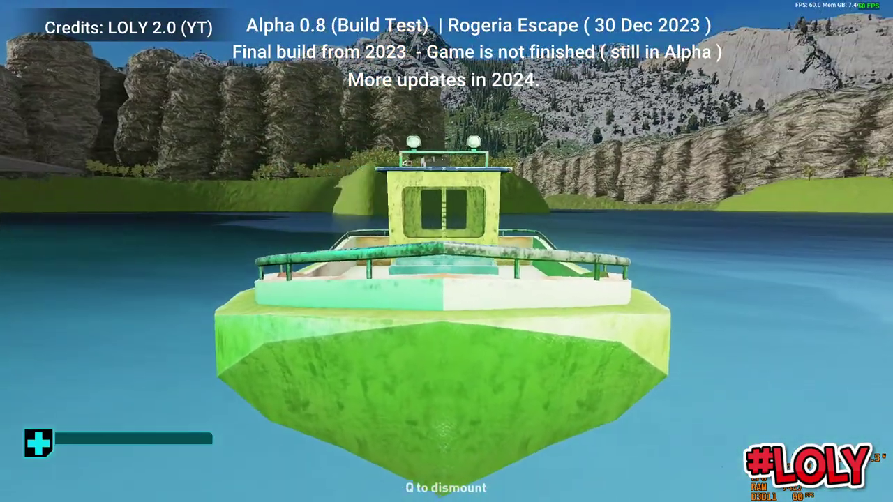
pyautogui.press('w')
pyautogui.press('d')
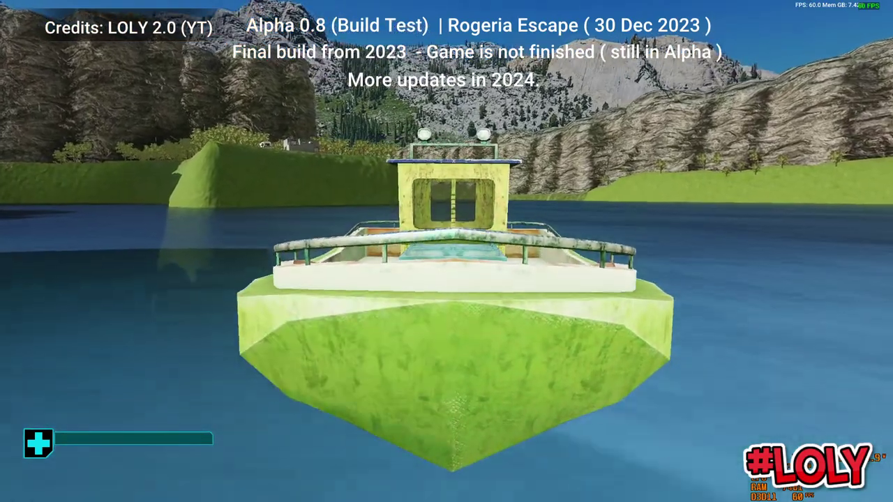
pyautogui.press('w')
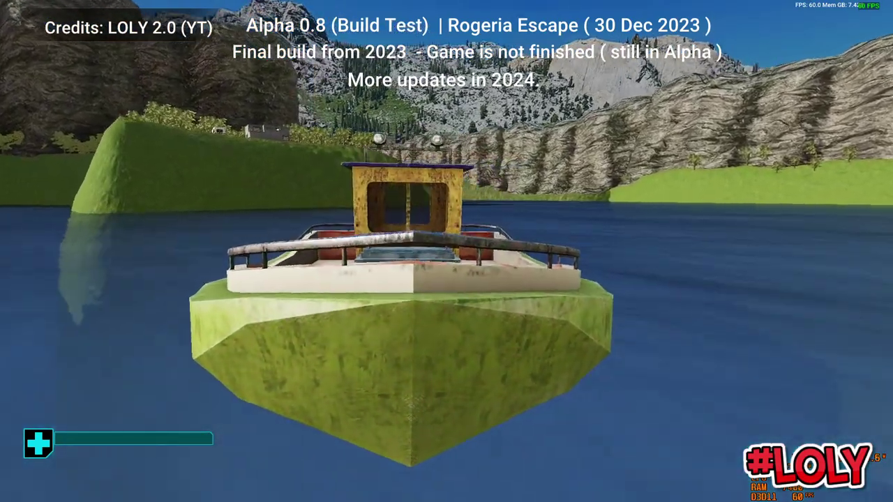
pyautogui.press('w')
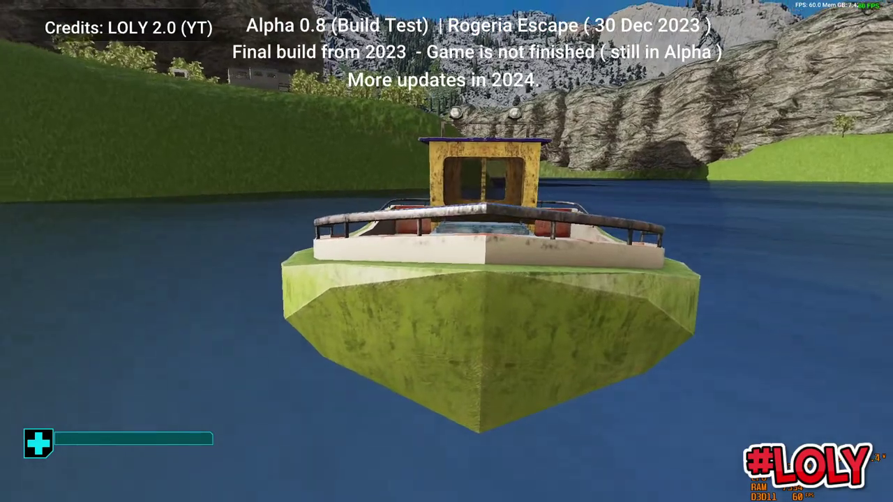
pyautogui.press('w')
pyautogui.press('d')
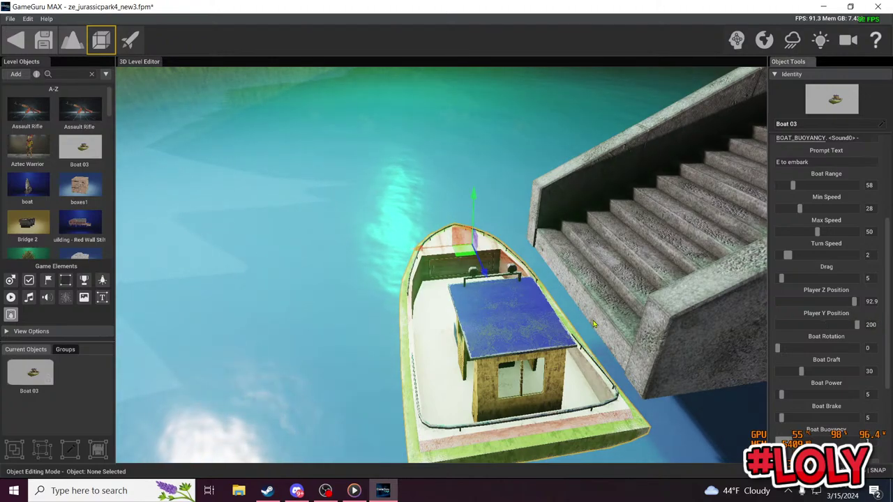
# Step: Select Boat 03 beside the stairs and set the Player Y Position in its Boat behavior to 100
pyautogui.click(613, 278)
pyautogui.click(518, 328)
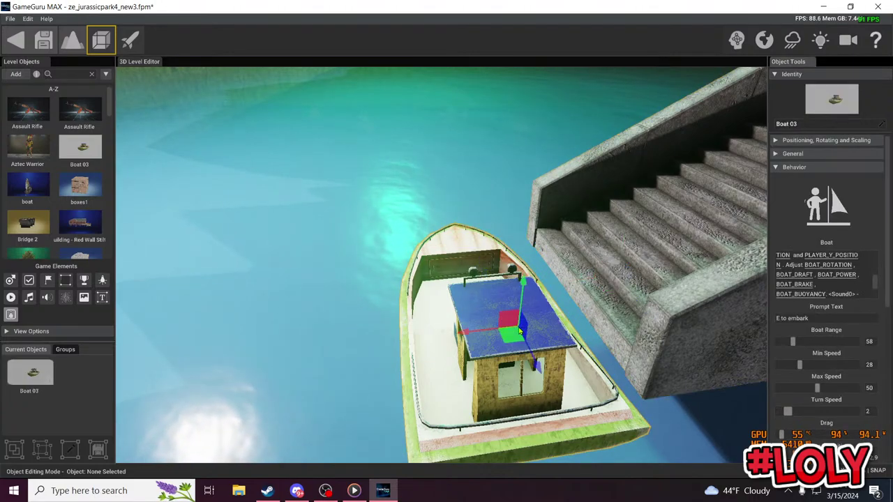
pyautogui.scroll(-3, 885, 447)
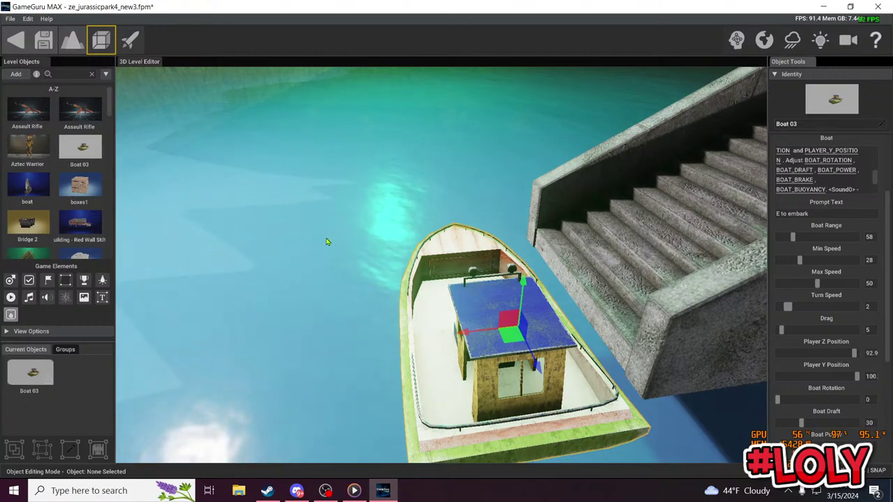
# Step: Shrink Boat 03 by setting its Scale Multiplier Percentage to 64
pyautogui.moveTo(337, 249); pyautogui.dragTo(401, 254, button='right')
pyautogui.click(419, 286)
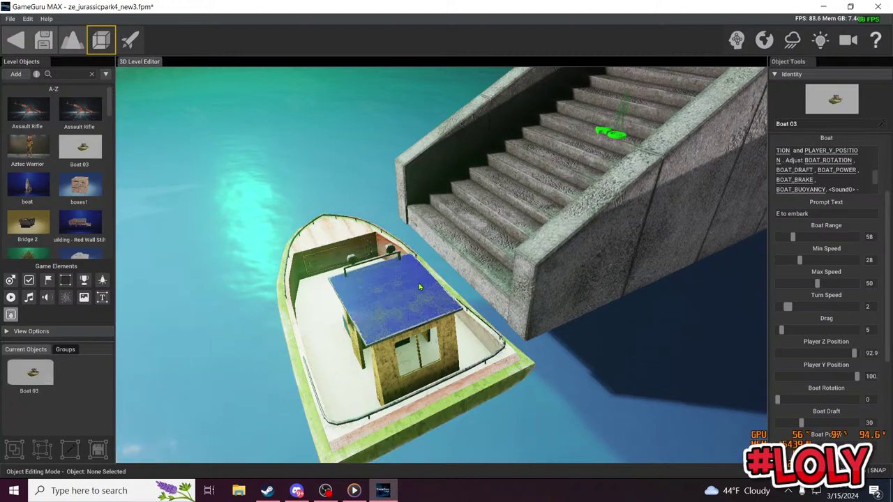
pyautogui.scroll(3, 816, 179)
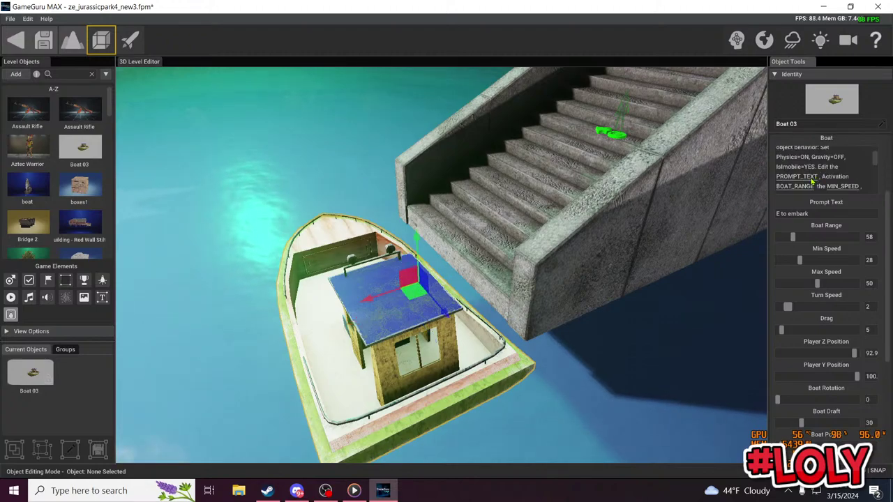
pyautogui.scroll(-3, 813, 180)
pyautogui.scroll(4, 882, 173)
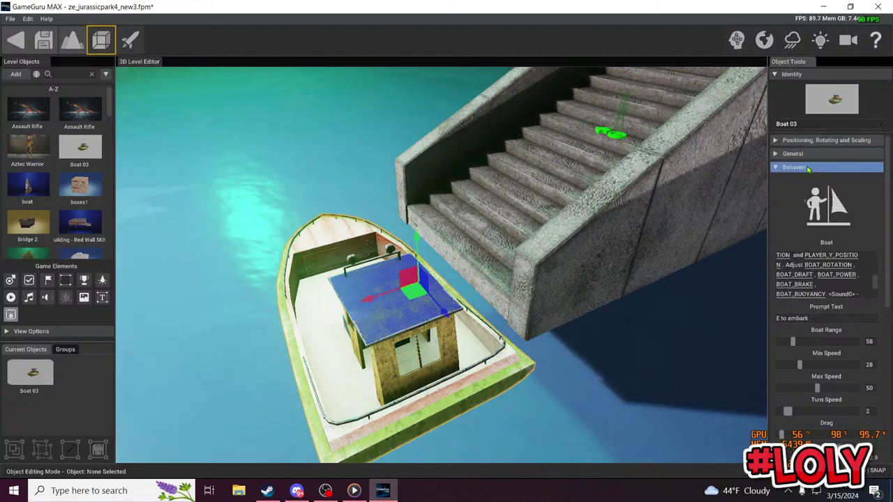
pyautogui.click(808, 168)
pyautogui.click(813, 142)
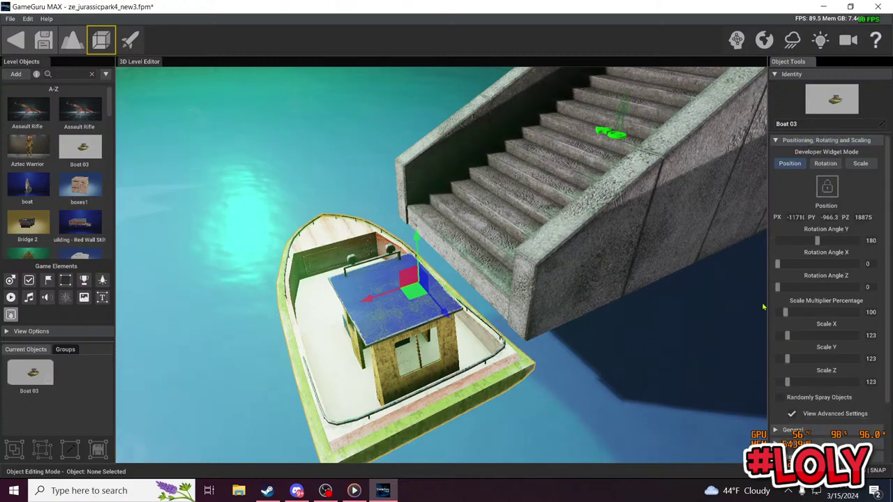
pyautogui.moveTo(786, 313); pyautogui.dragTo(783, 316)
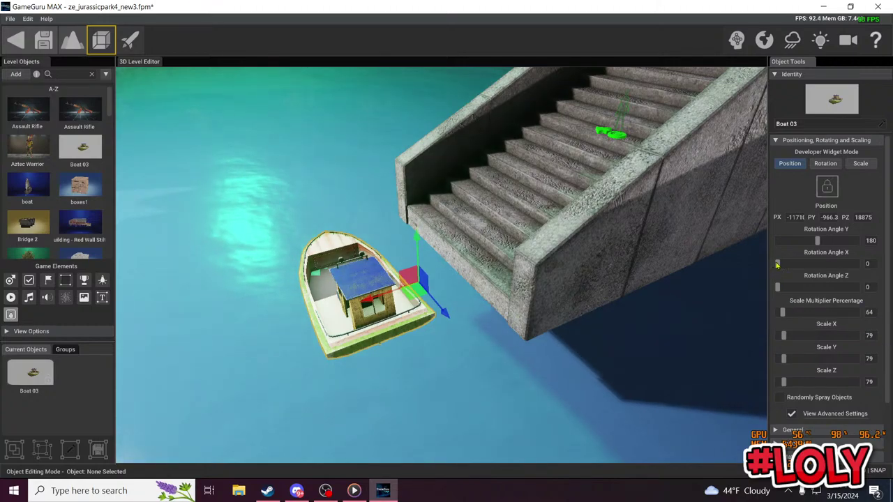
pyautogui.click(780, 142)
pyautogui.click(781, 143)
pyautogui.click(785, 143)
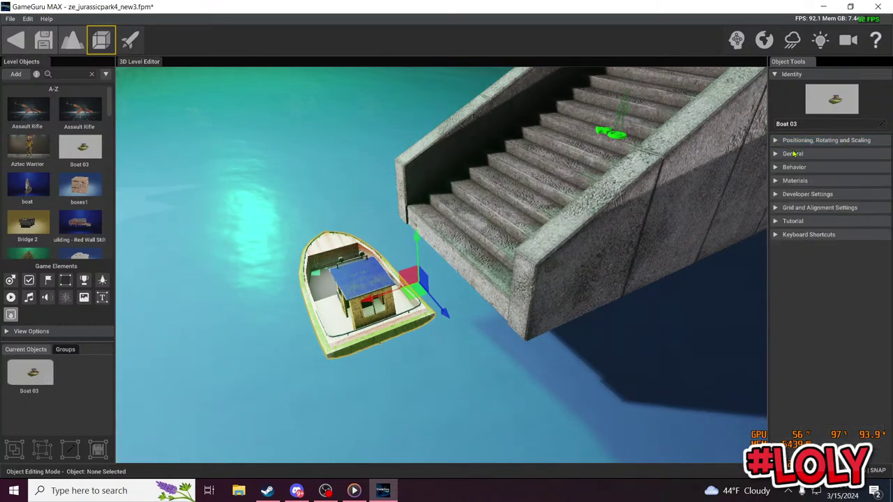
pyautogui.click(794, 154)
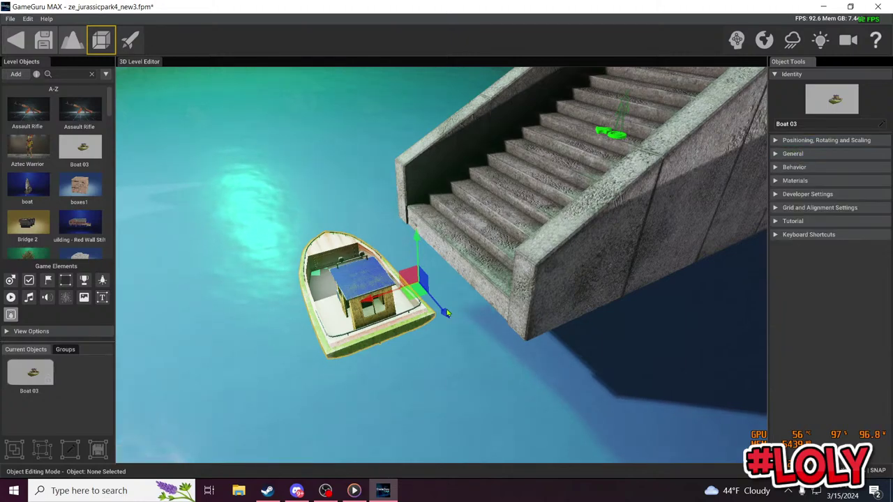
# Step: Move the smaller Boat 03 along the foot of the pier stairs and raise it slightly in the water
pyautogui.moveTo(446, 312); pyautogui.dragTo(483, 354)
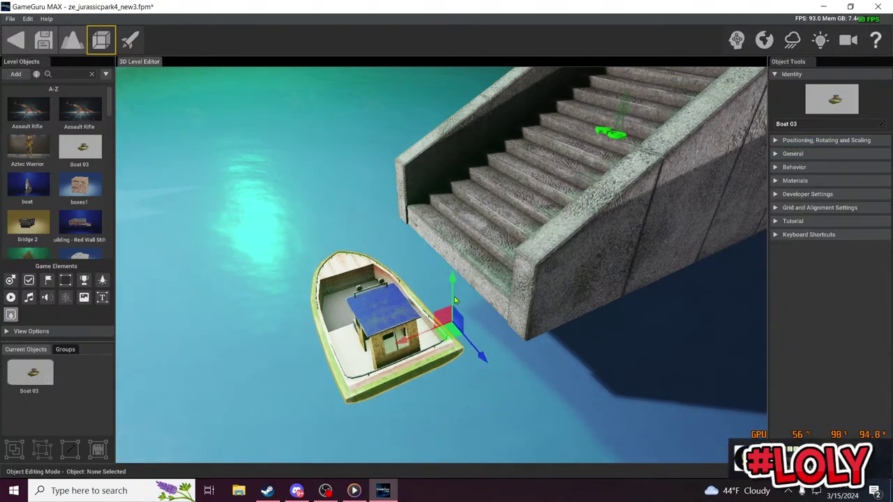
pyautogui.moveTo(454, 284); pyautogui.dragTo(453, 278)
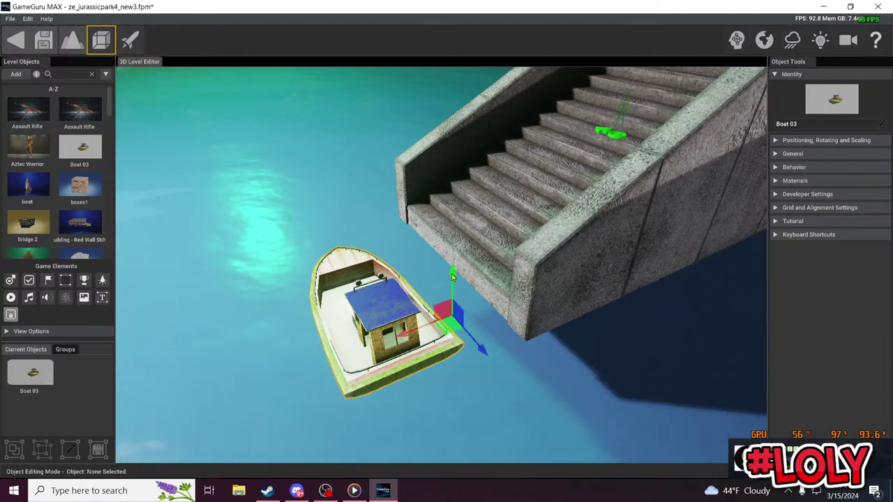
pyautogui.press('s')
pyautogui.moveTo(452, 277)
pyautogui.mouseDown(button='right')
pyautogui.moveTo(417, 245)
pyautogui.moveTo(423, 262)
pyautogui.moveTo(466, 260)
pyautogui.moveTo(436, 273)
pyautogui.mouseUp(button='right')
pyautogui.press('w')
pyautogui.press('w')
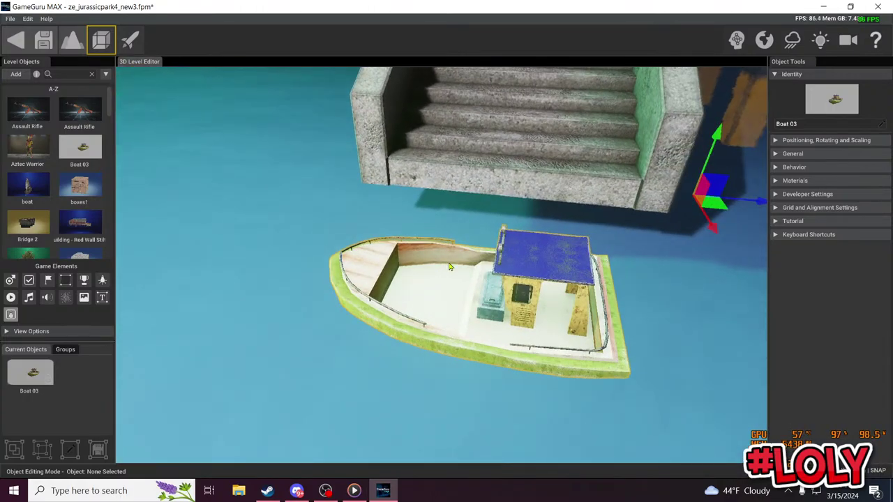
# Step: Run the level, walk down the stairs, board the resized boat and drive it away from the pier
pyautogui.click(132, 43)
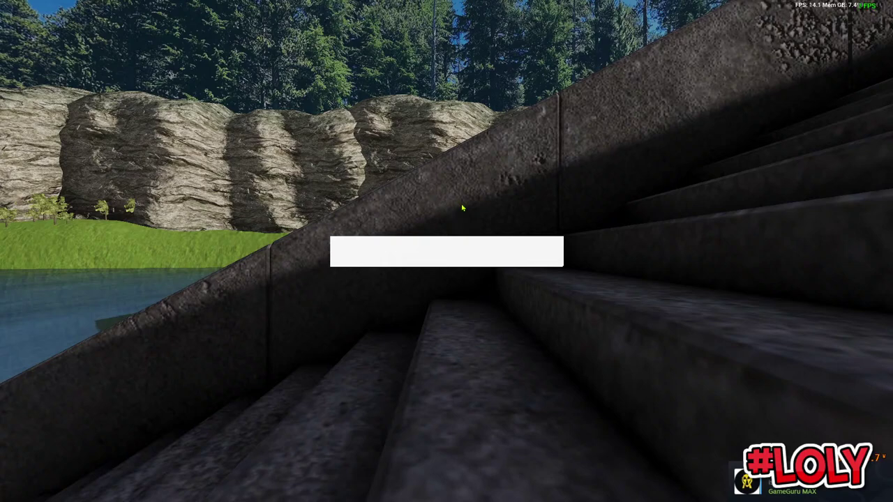
pyautogui.press('w')
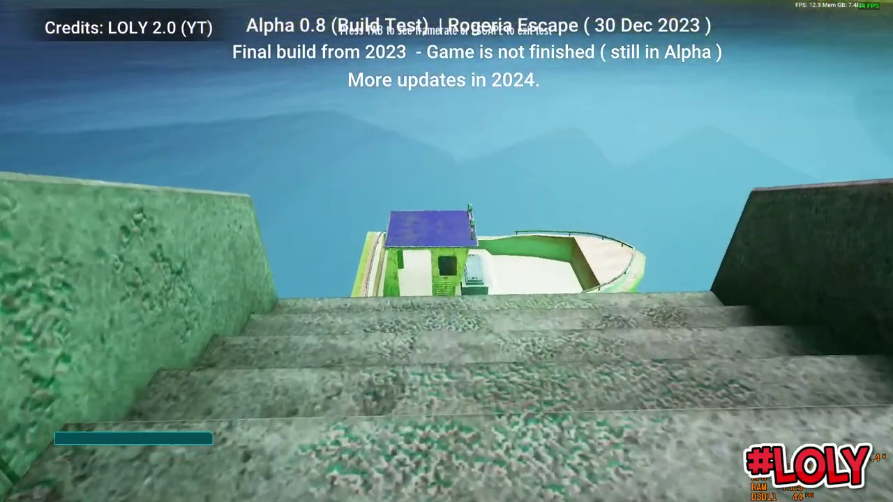
pyautogui.press('e')
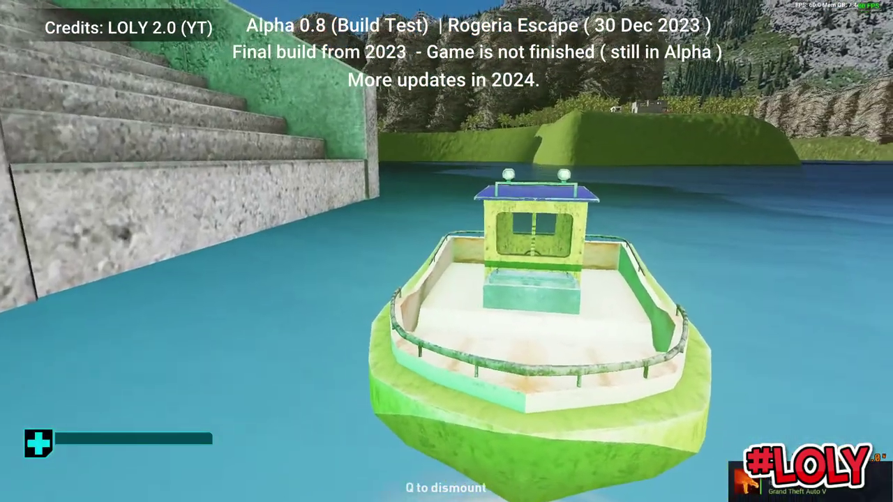
pyautogui.press('d')
pyautogui.press('w')
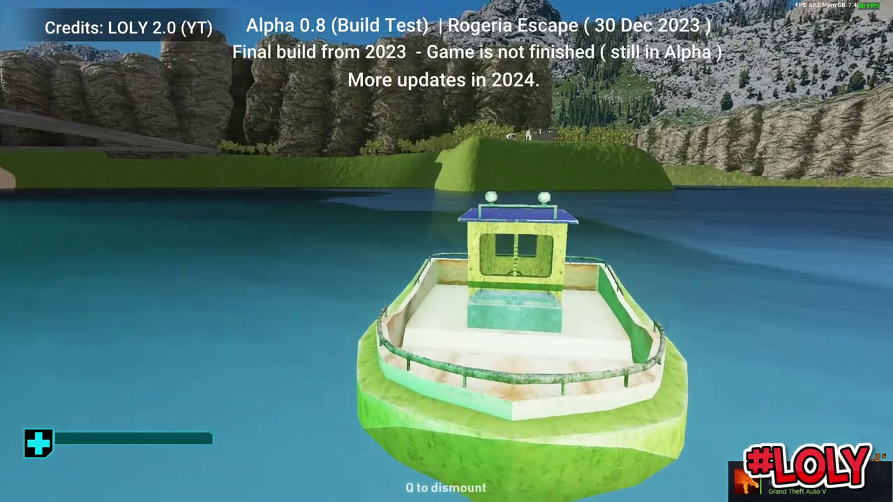
# Step: Steer the boat around in the test run, and set Boat 03's scale multiplier to 123 percent
pyautogui.press('d')
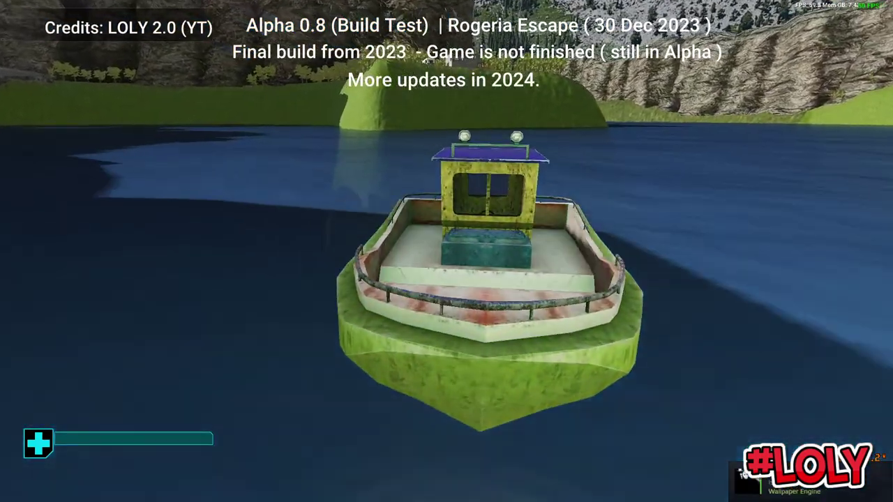
pyautogui.press('a')
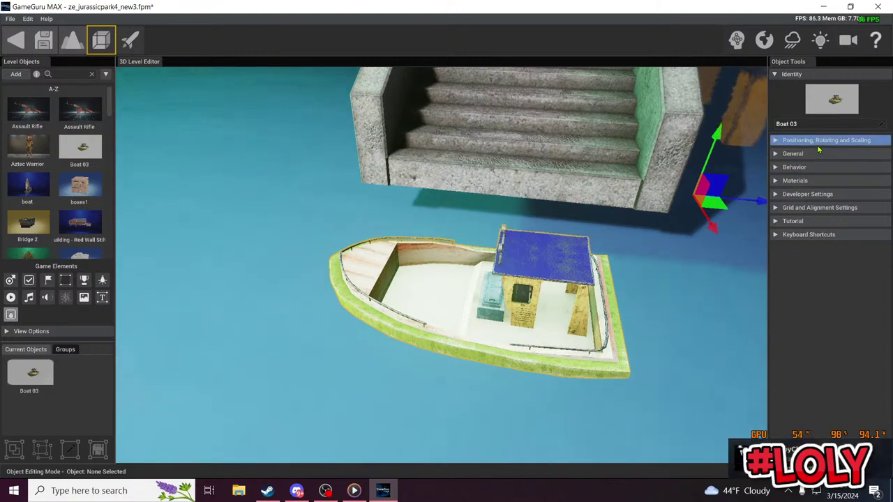
pyautogui.click(802, 140)
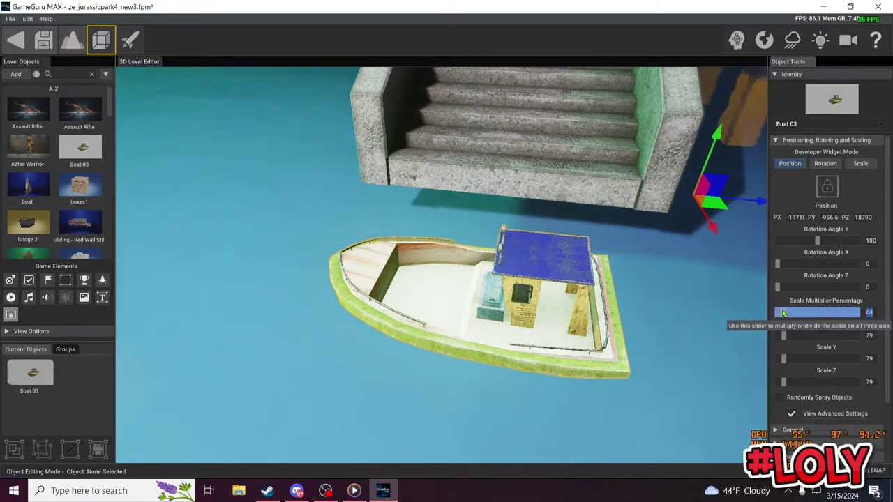
pyautogui.moveTo(782, 313); pyautogui.dragTo(788, 313)
pyautogui.scroll(-5, 616, 293)
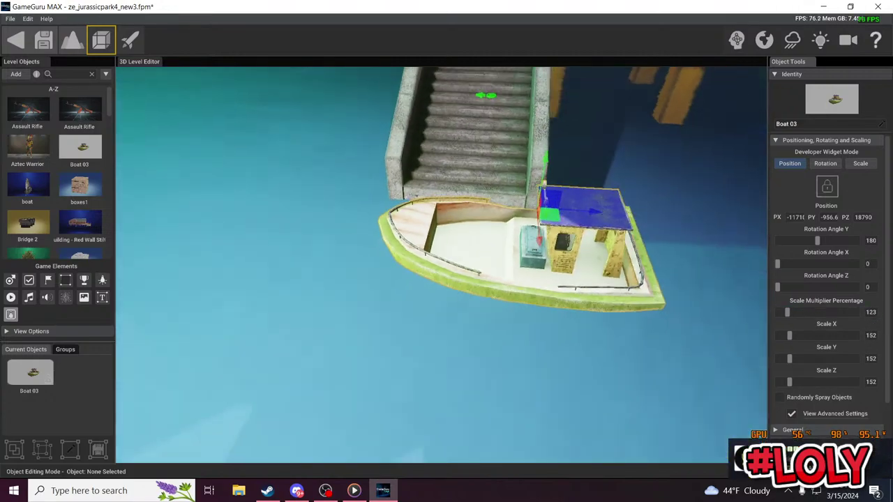
# Step: Move the enlarged boat along the Z axis to 19010 so it sits at the foot of the stone stairs
pyautogui.moveTo(525, 259); pyautogui.dragTo(464, 258)
pyautogui.press('d')
pyautogui.moveTo(552, 259); pyautogui.dragTo(361, 279, button='right')
pyautogui.press('w')
pyautogui.press('s')
# Step: Test the level by walking down the stairs onto the boat, and return to the editor
pyautogui.click(130, 40)
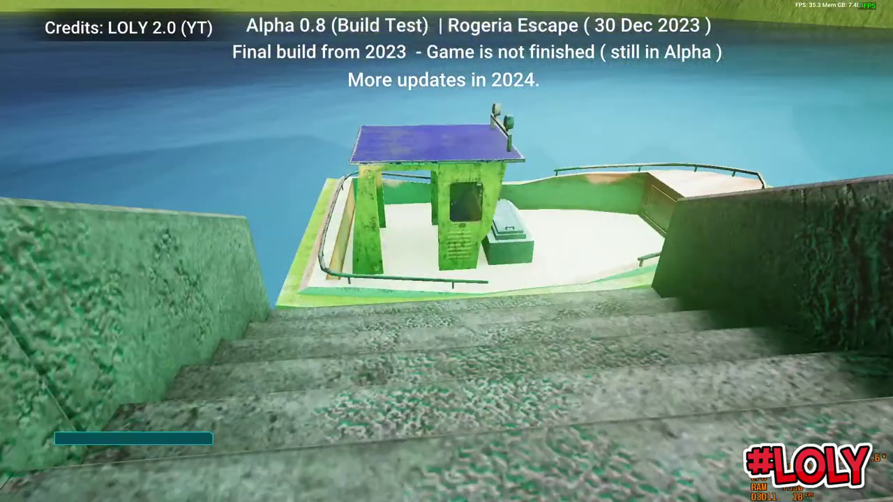
pyautogui.press('w')
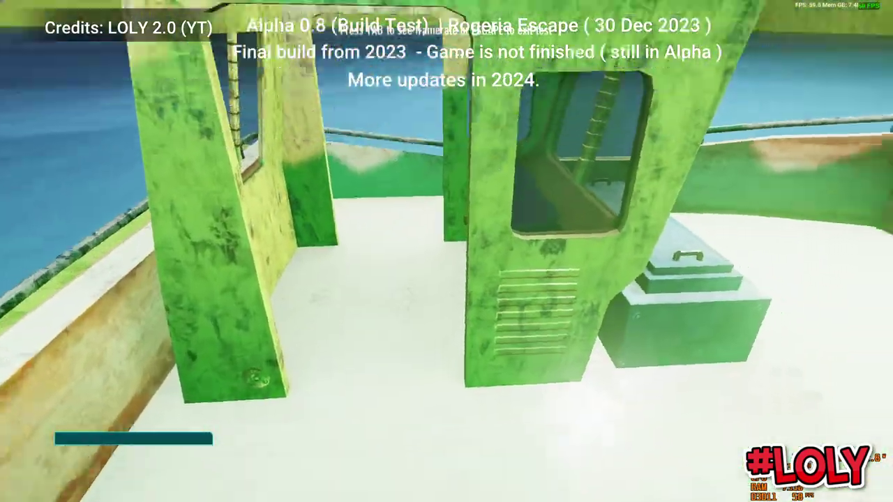
pyautogui.press('Escape')
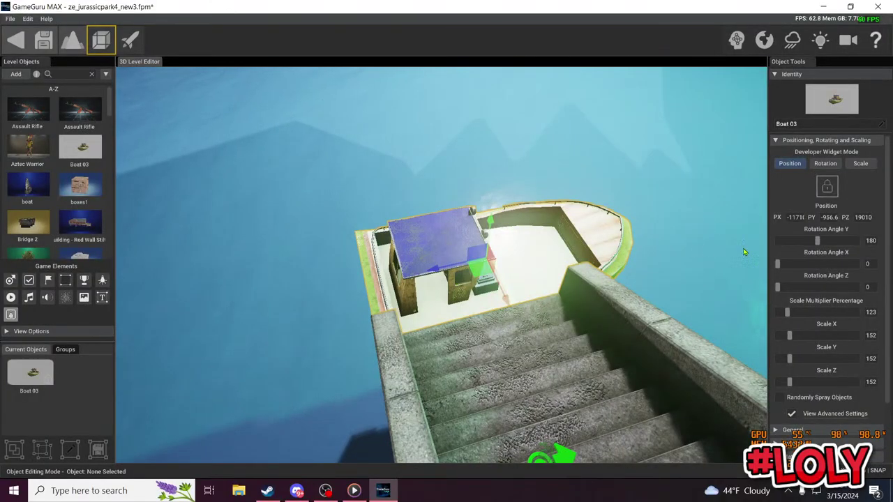
# Step: Reduce Boat 03's scale multiplier to 105 percent and move the boat to Z position 18915 against the stairs
pyautogui.moveTo(789, 311); pyautogui.dragTo(786, 316)
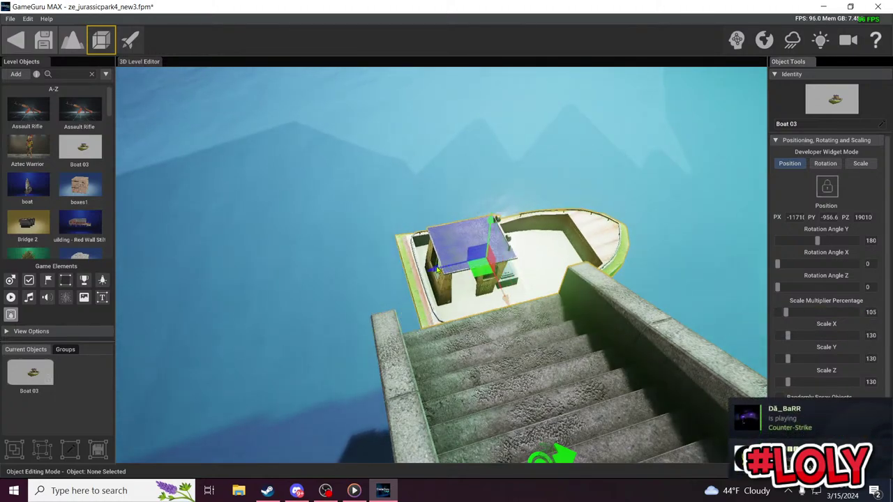
pyautogui.moveTo(434, 275); pyautogui.dragTo(383, 272)
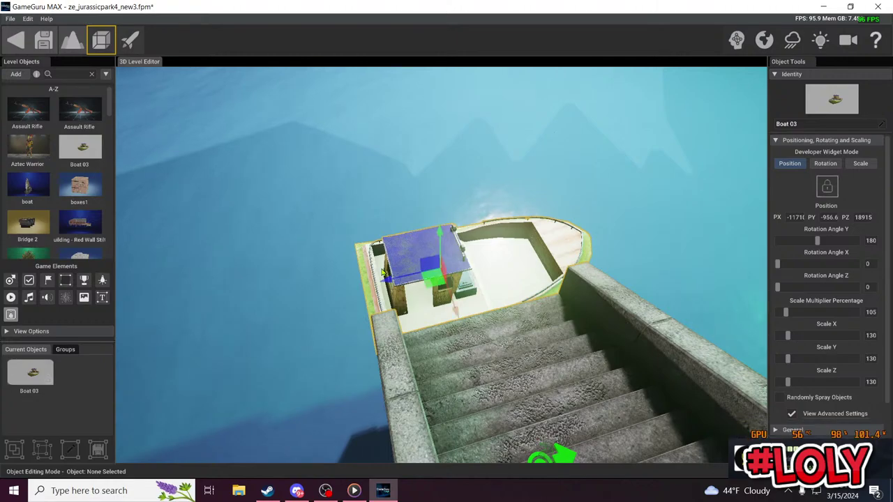
# Step: Check the boat's size in a test run, and reduce its scale multiplier to 94 percent
pyautogui.click(130, 40)
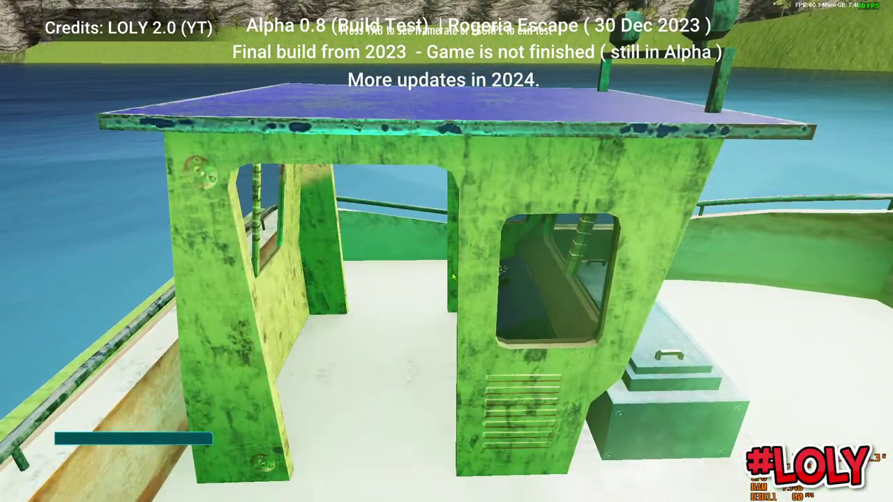
pyautogui.press('Escape')
pyautogui.press('w')
pyautogui.moveTo(455, 271); pyautogui.dragTo(448, 265, button='right')
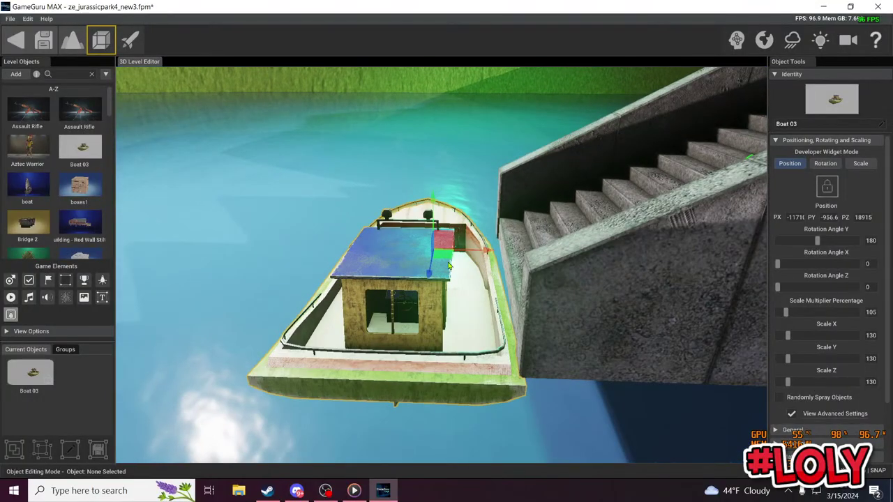
pyautogui.moveTo(789, 311); pyautogui.dragTo(786, 316)
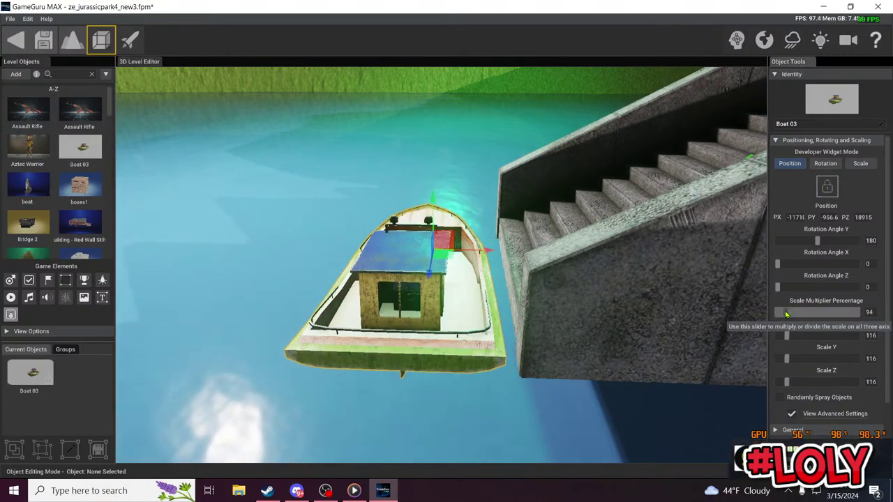
# Step: Test the level by walking to the boat, embarking and driving it away from the stairs
pyautogui.click(136, 48)
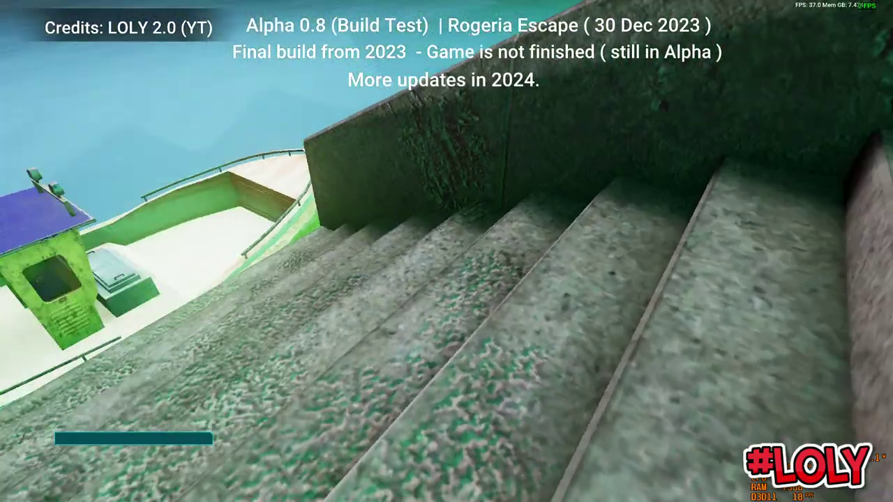
pyautogui.press('w')
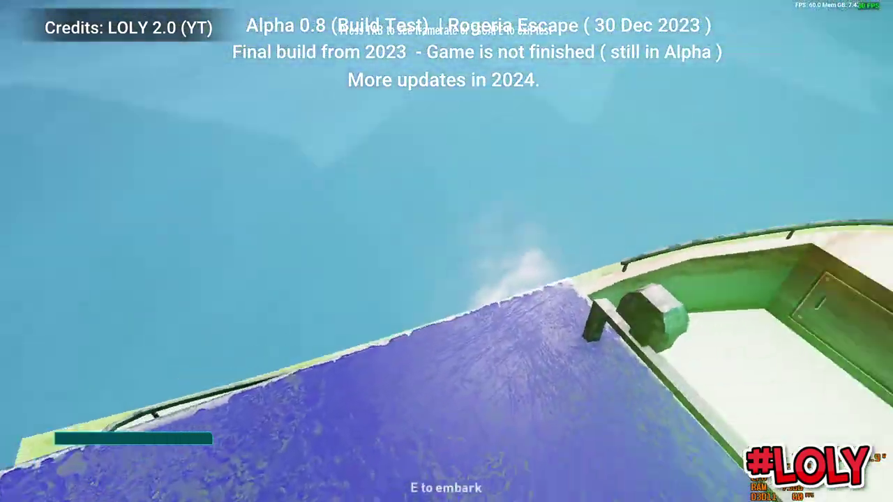
pyautogui.press('e')
pyautogui.press('w')
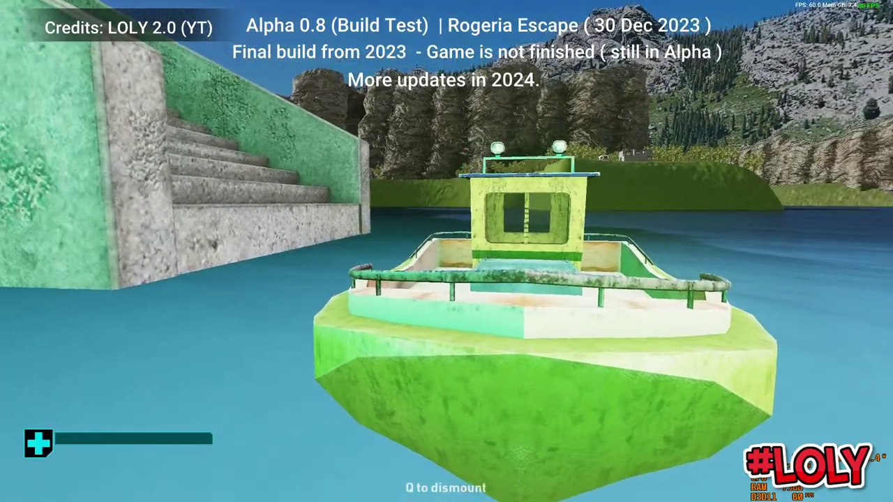
pyautogui.press('Escape')
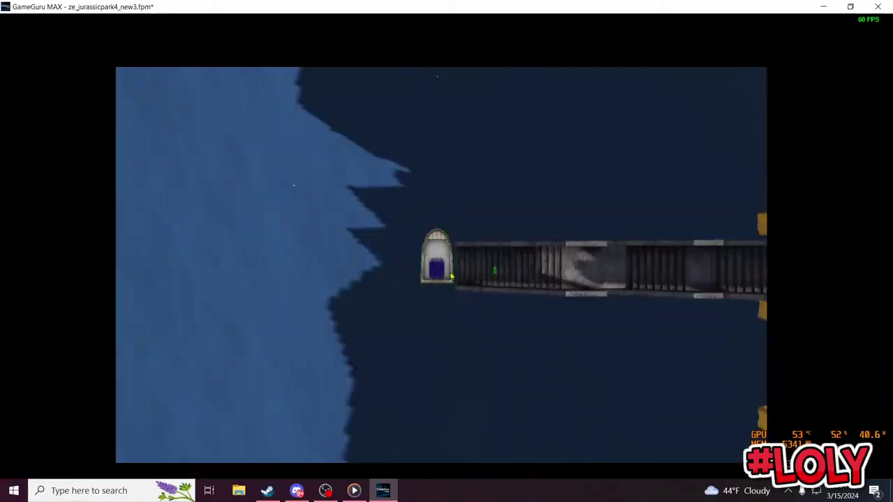
# Step: Save the level after looking over the lake area
pyautogui.press('s')
pyautogui.press('w')
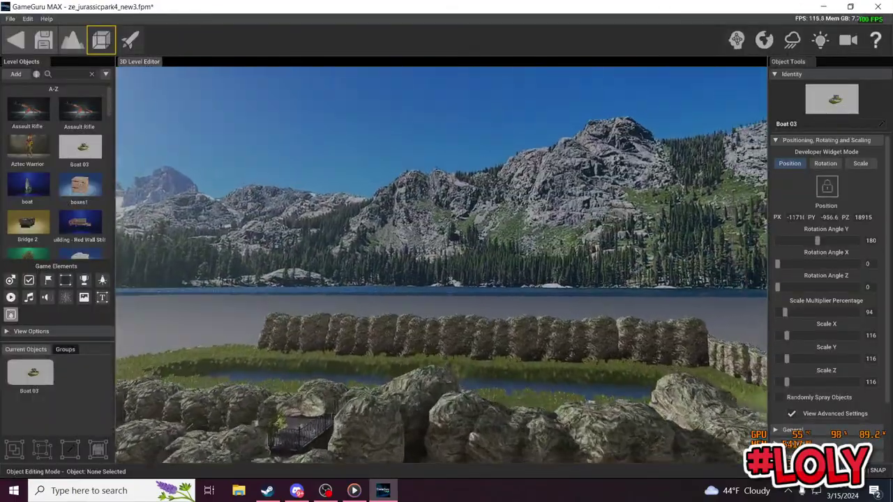
pyautogui.press('w')
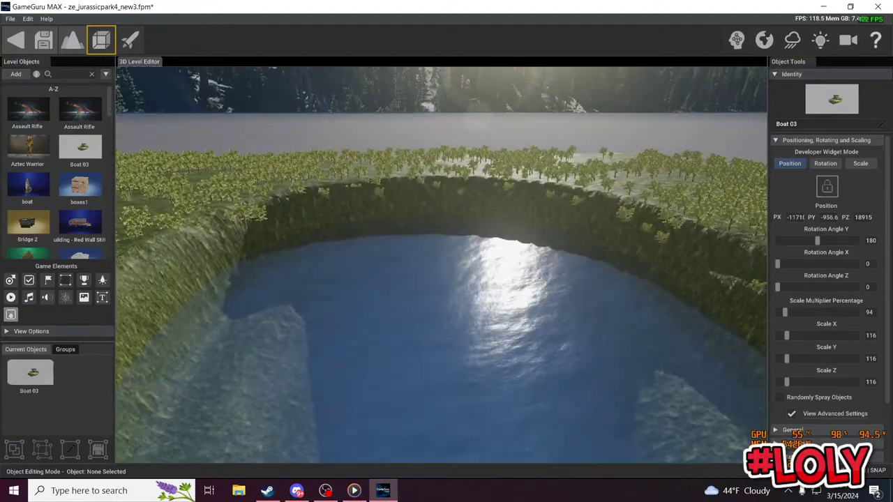
pyautogui.click(43, 40)
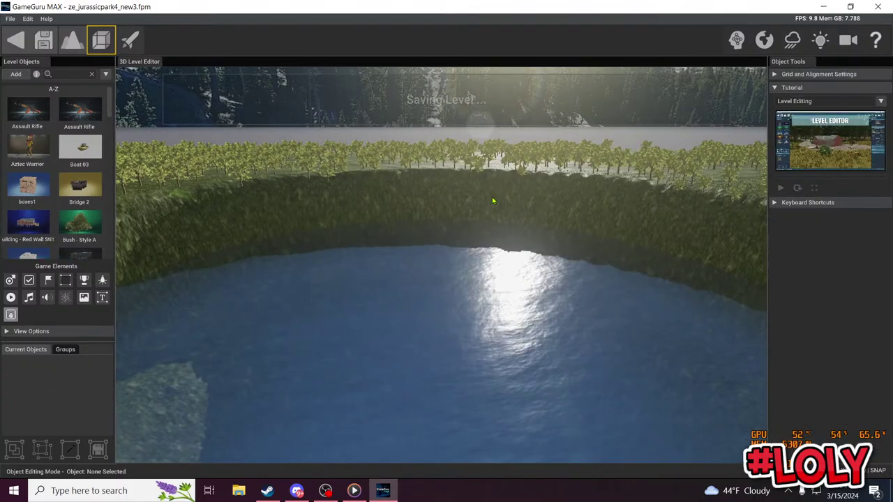
# Step: Save a copy of the level as ze_jurassicpark4_new4 in the mapbank folder
pyautogui.moveTo(495, 201)
pyautogui.mouseDown(button='right')
pyautogui.moveTo(436, 199)
pyautogui.moveTo(495, 203)
pyautogui.mouseUp(button='right')
pyautogui.click(11, 19)
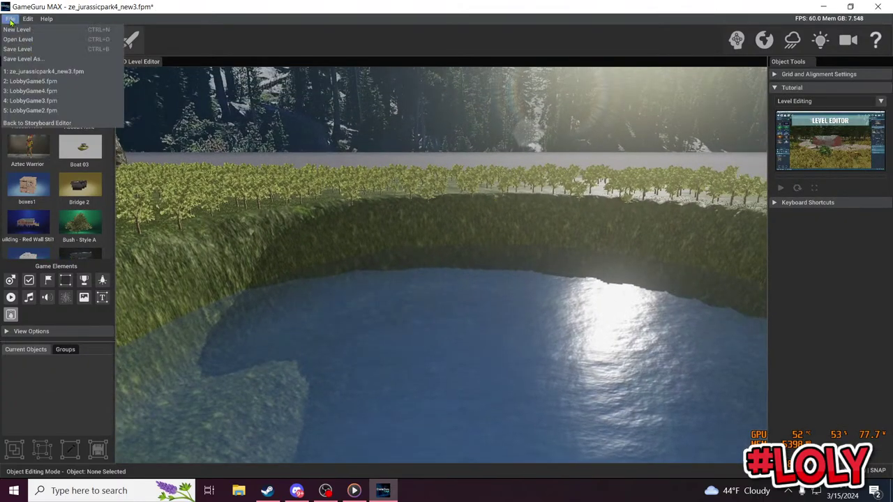
pyautogui.click(44, 63)
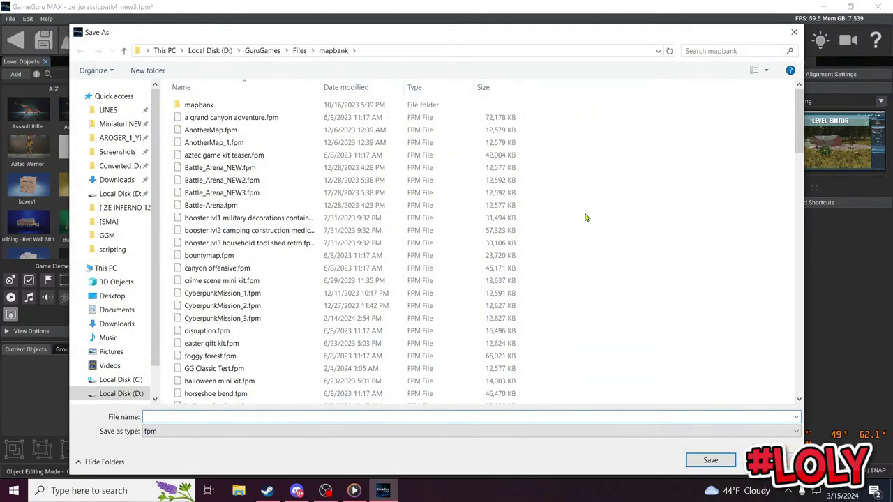
pyautogui.write('ze_jurassicpark4_')
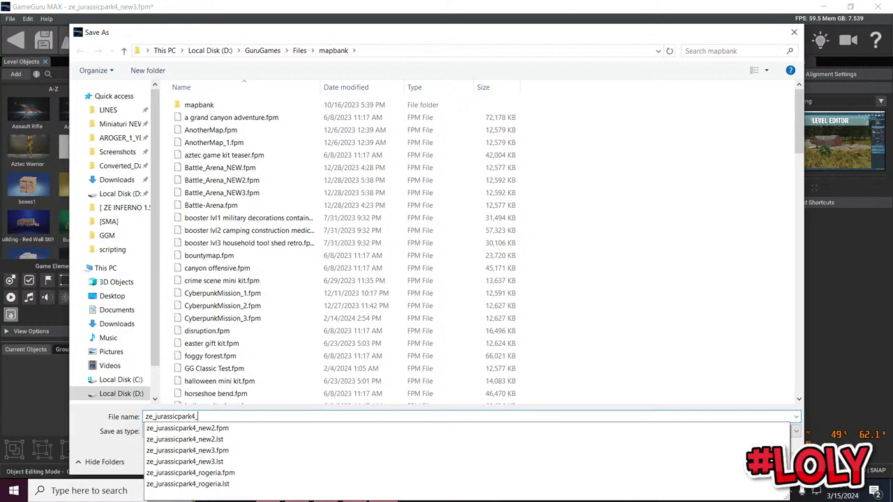
pyautogui.write('new4')
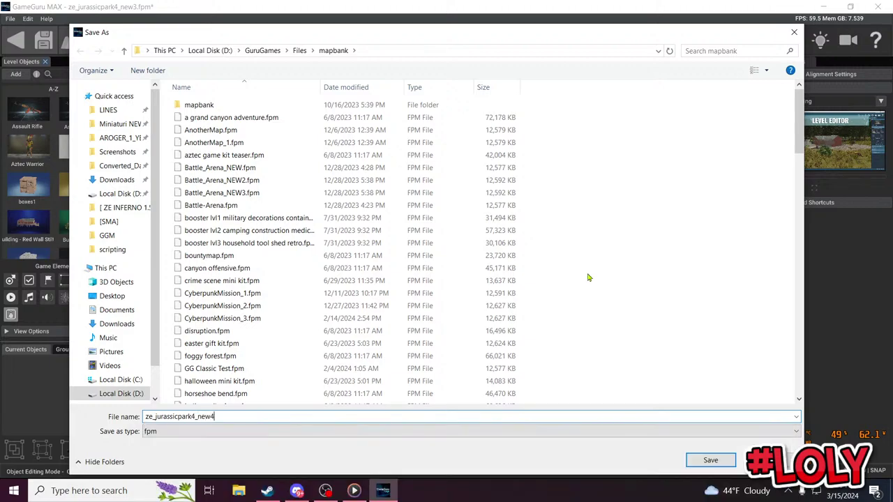
pyautogui.press('Return')
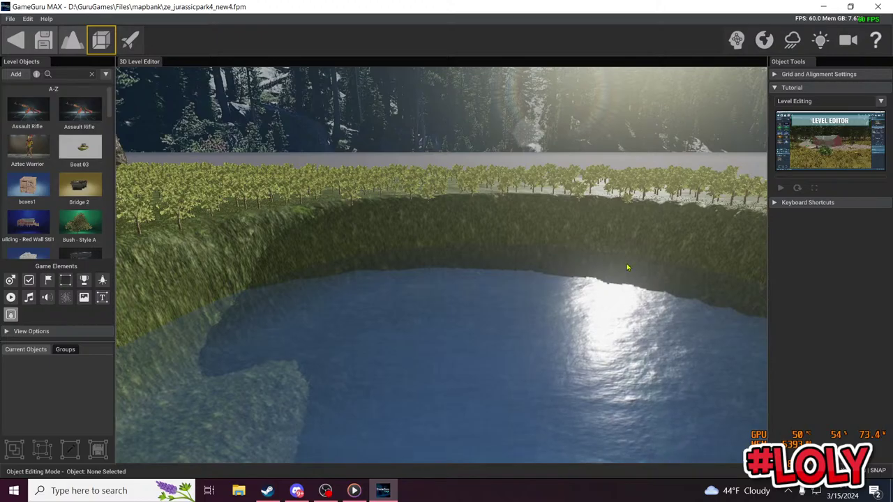
# Step: Leave the level without saving again, go back through the storyboard to the hub, and close GameGuru MAX
pyautogui.moveTo(627, 267); pyautogui.dragTo(537, 241, button='right')
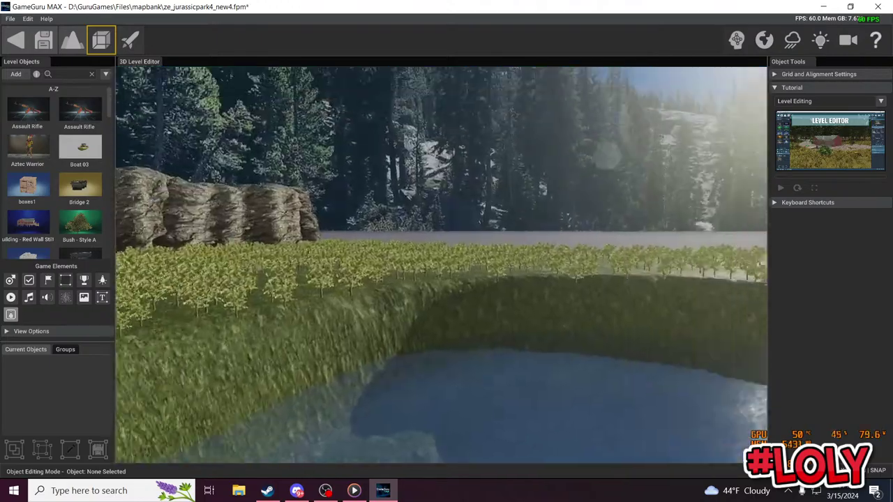
pyautogui.moveTo(390, 272); pyautogui.dragTo(565, 307, button='right')
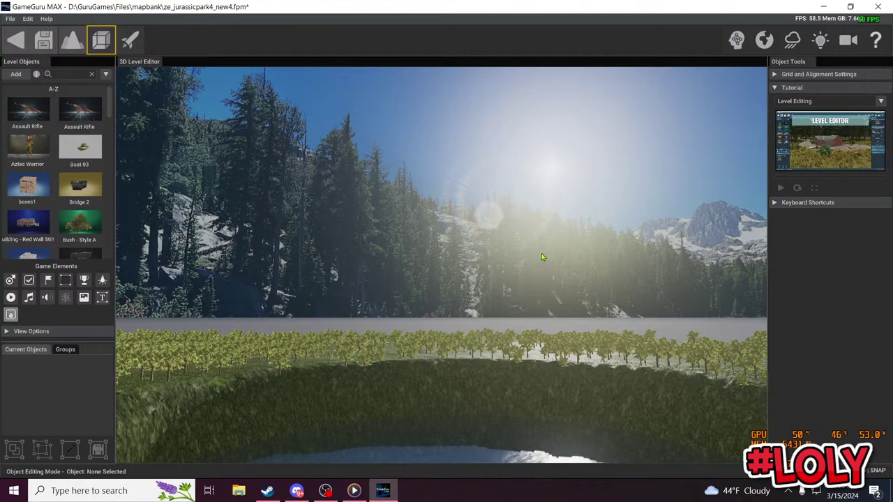
pyautogui.click(17, 44)
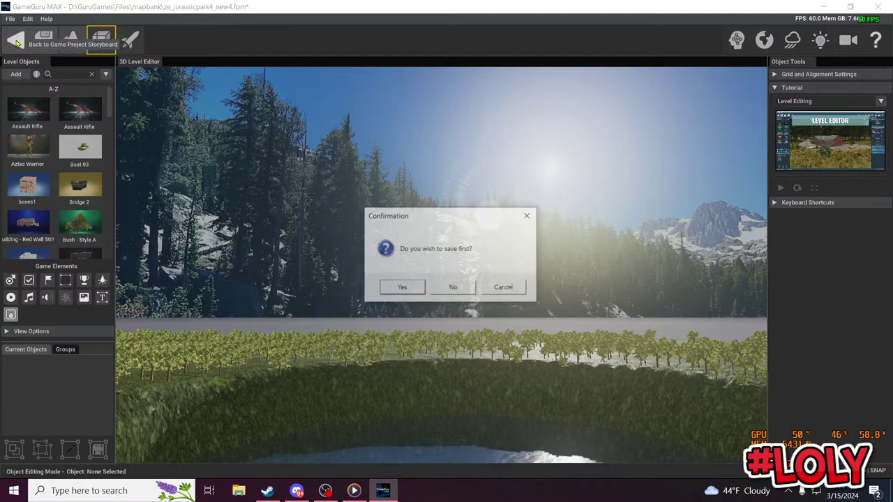
pyautogui.click(455, 289)
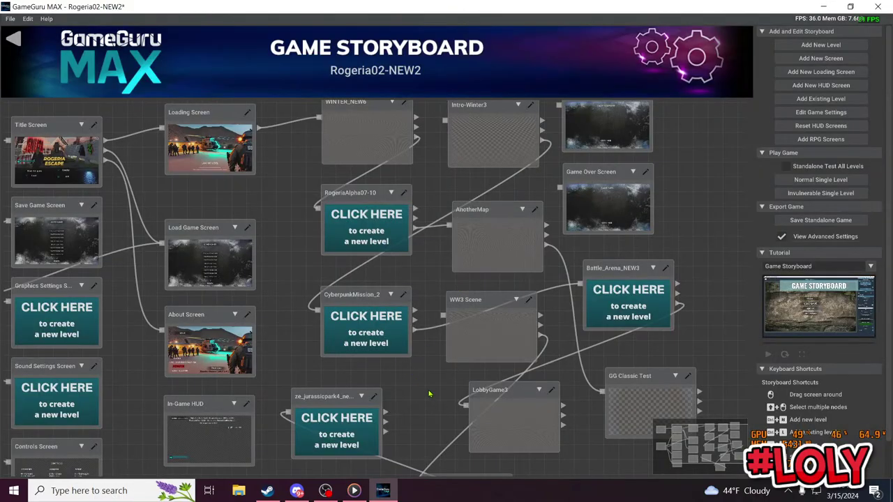
pyautogui.click(16, 40)
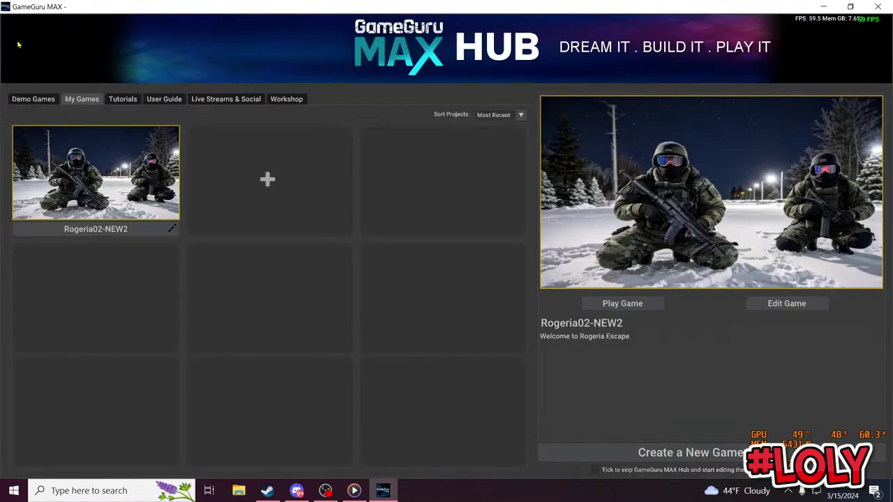
pyautogui.click(878, 6)
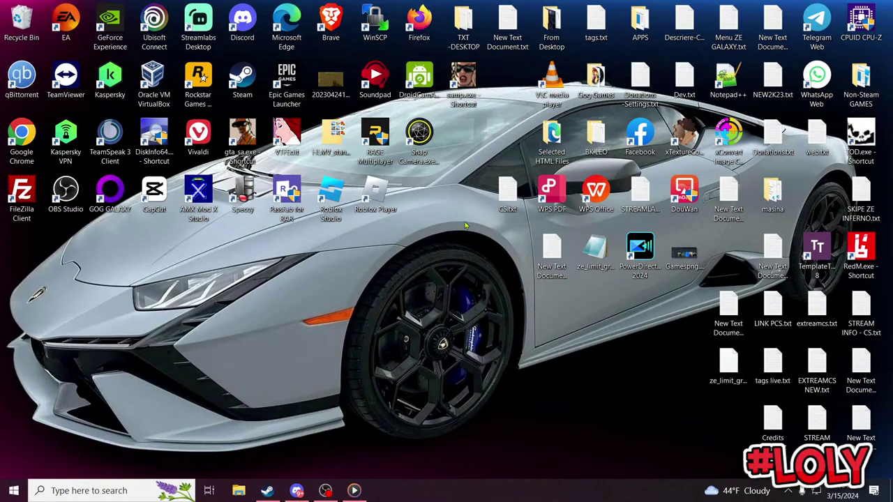
# Step: Switch to Steam and open its downloads page
pyautogui.rightClick(315, 243)
pyautogui.click(382, 268)
pyautogui.click(266, 491)
pyautogui.click(425, 468)
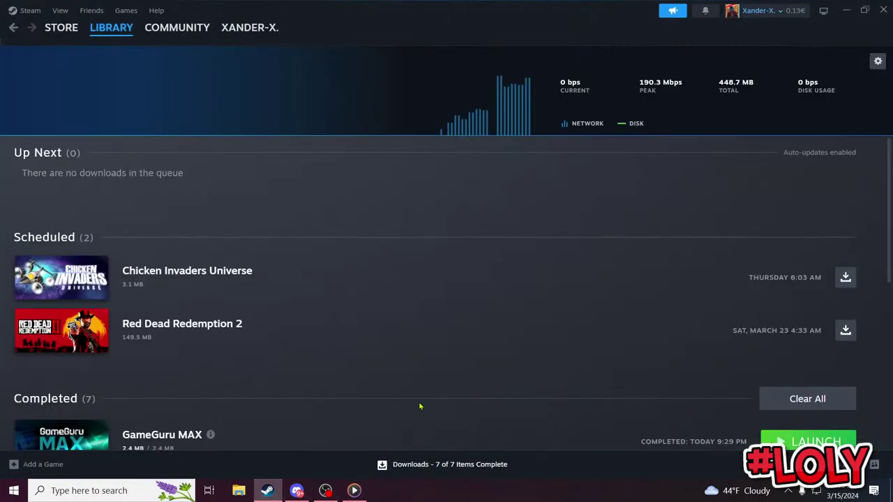
# Step: Remove all the completed entries from the Steam downloads list one by one, starting with Counter-Strike 2
pyautogui.scroll(-10, 296, 391)
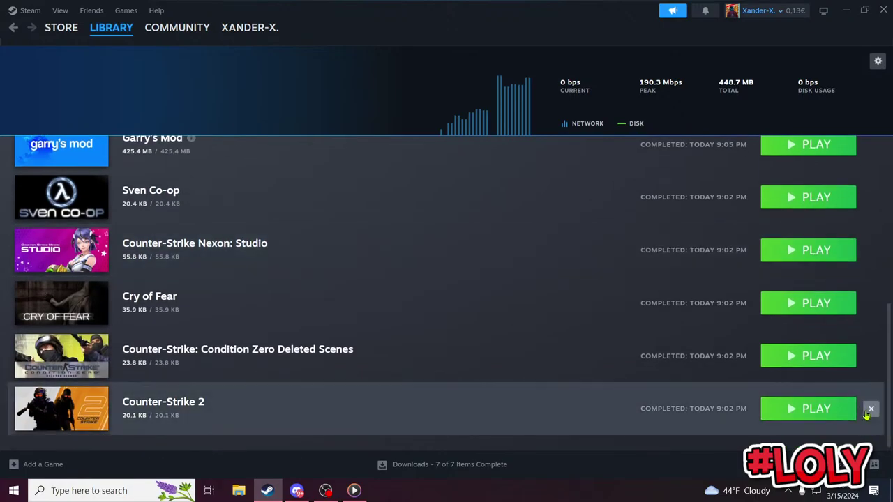
pyautogui.click(870, 409)
pyautogui.click(871, 409)
pyautogui.click(871, 409)
pyautogui.click(870, 409)
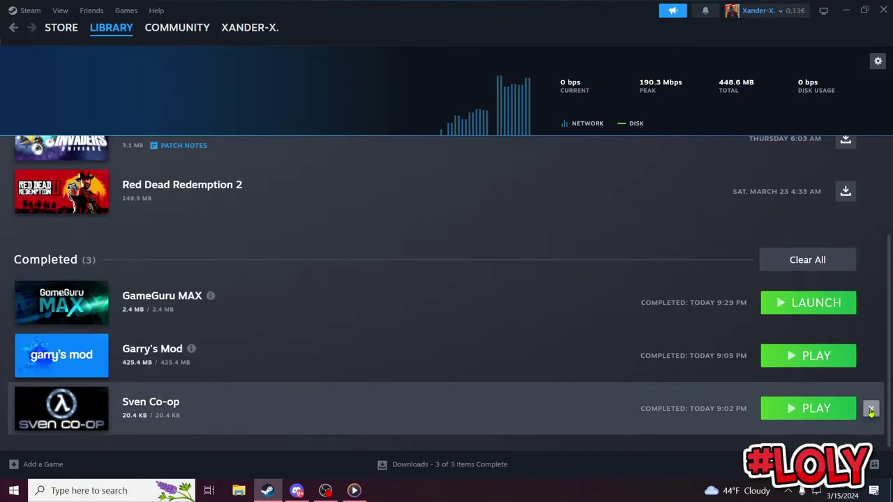
pyautogui.click(870, 409)
pyautogui.click(870, 410)
pyautogui.click(871, 410)
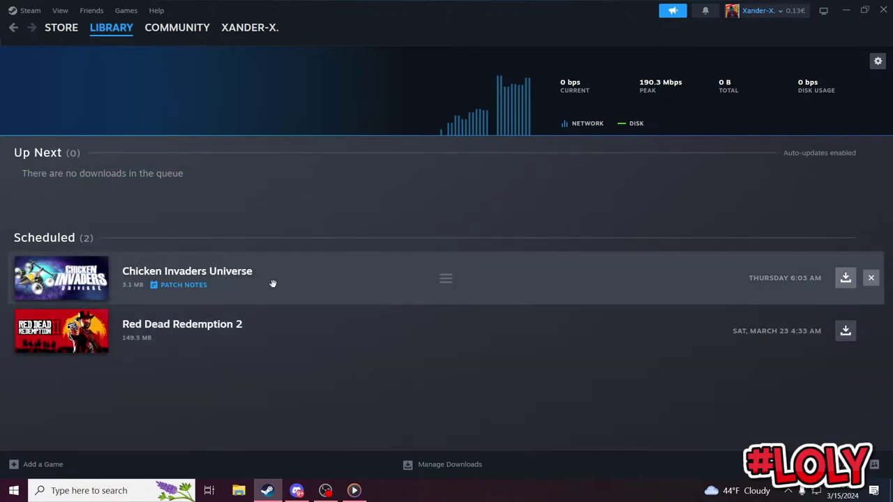
# Step: Close the Steam window and exit Steam completely so that it no longer runs in the background
pyautogui.click(882, 10)
pyautogui.click(789, 491)
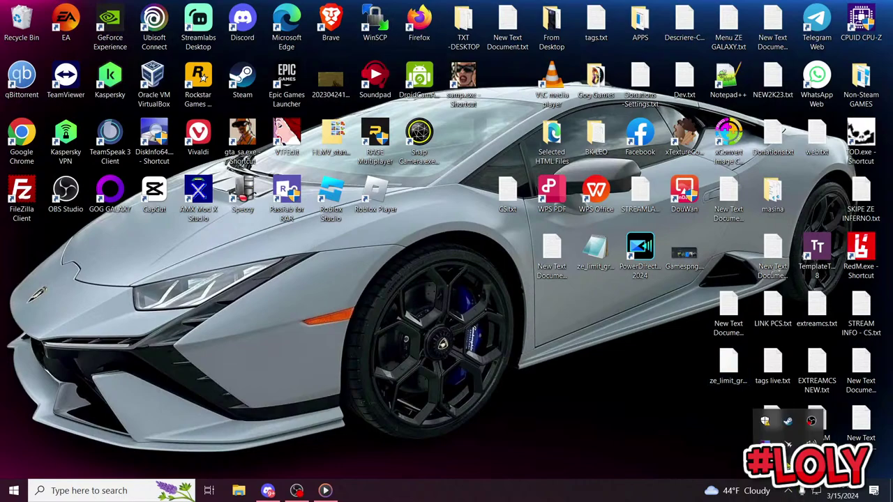
pyautogui.rightClick(788, 421)
pyautogui.click(701, 410)
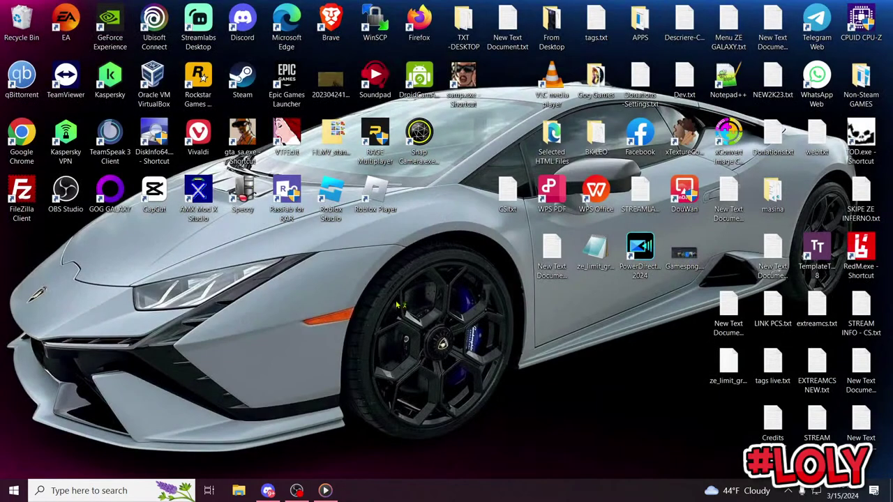
# Step: Refresh the Windows desktop several times in a row
pyautogui.rightClick(366, 230)
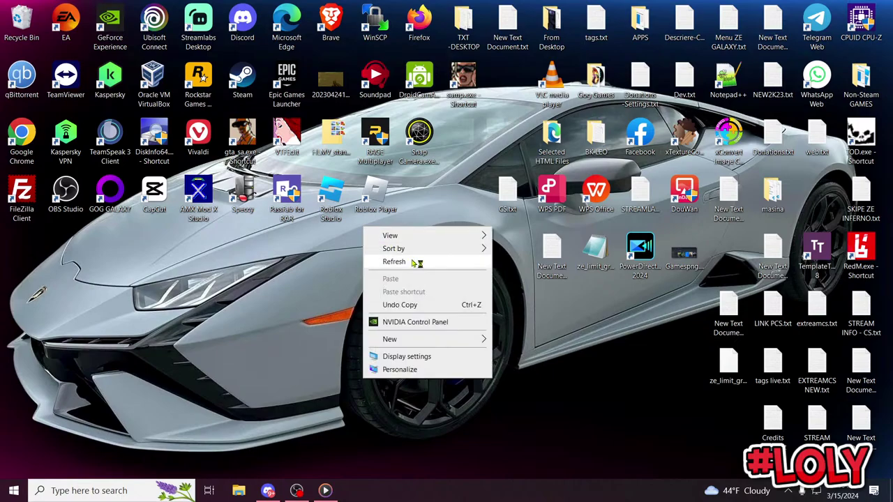
pyautogui.click(463, 262)
pyautogui.rightClick(364, 231)
pyautogui.click(415, 263)
pyautogui.rightClick(365, 228)
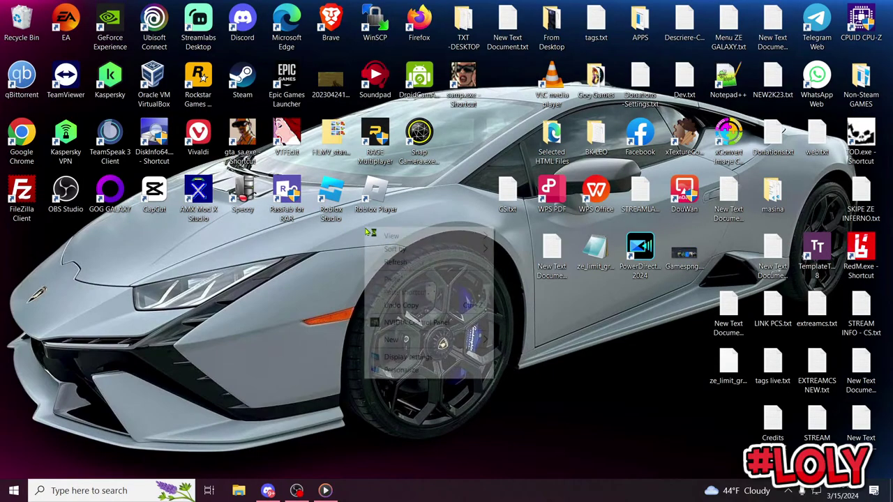
pyautogui.click(408, 262)
pyautogui.rightClick(355, 229)
pyautogui.click(412, 263)
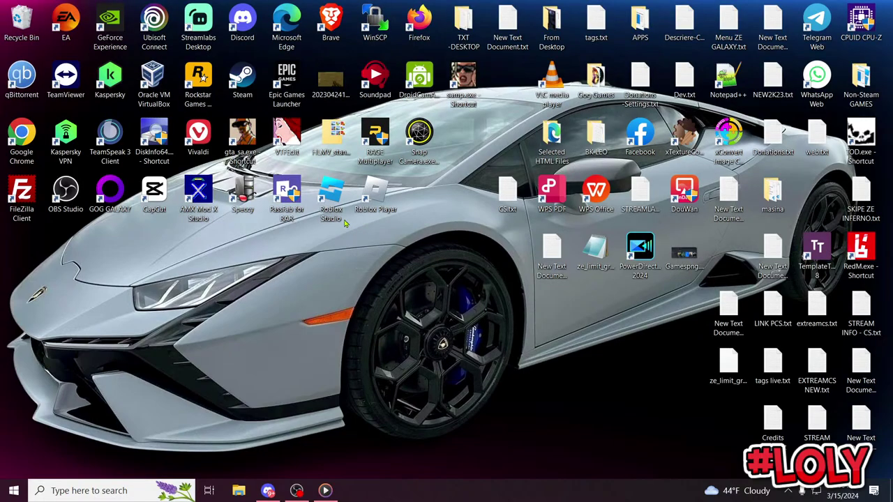
pyautogui.rightClick(345, 220)
pyautogui.click(412, 264)
pyautogui.rightClick(350, 229)
pyautogui.click(408, 263)
# Step: Check the open Discord conversation and hide the window again
pyautogui.click(268, 491)
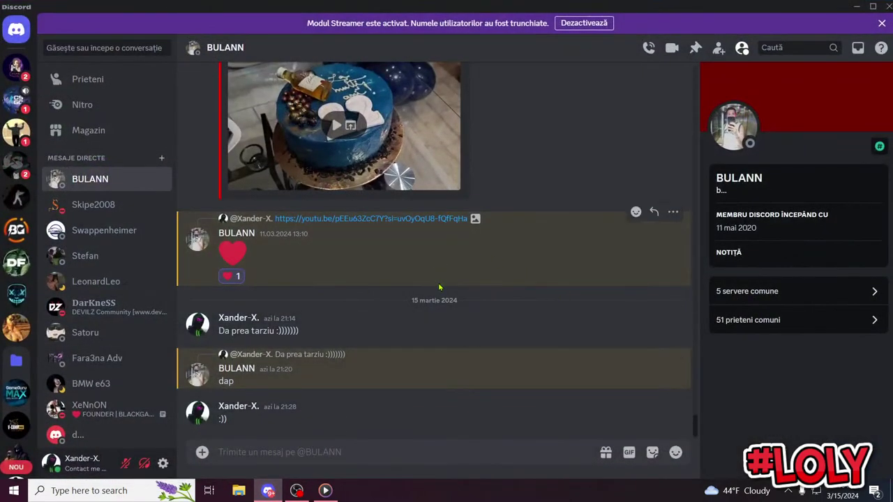
pyautogui.click(270, 491)
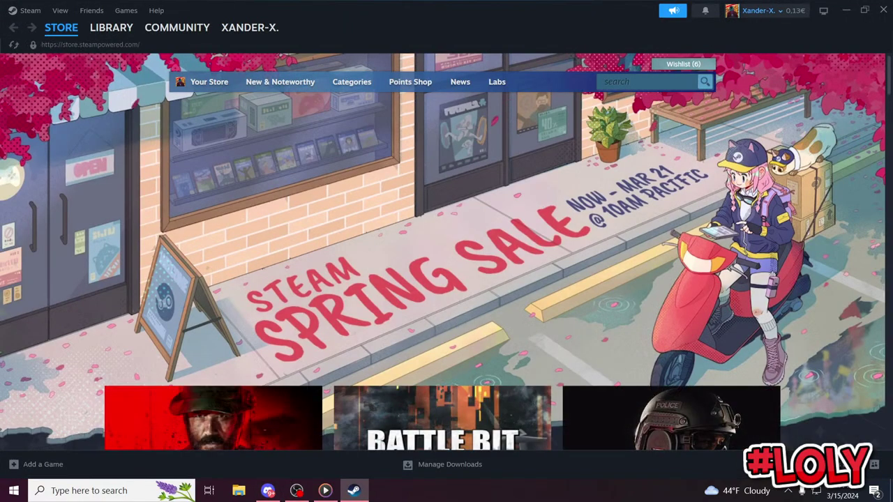
# Step: Switch to the restarted Steam, open GameGuru MAX in the games library and launch it
pyautogui.scroll(-4, 321, 166)
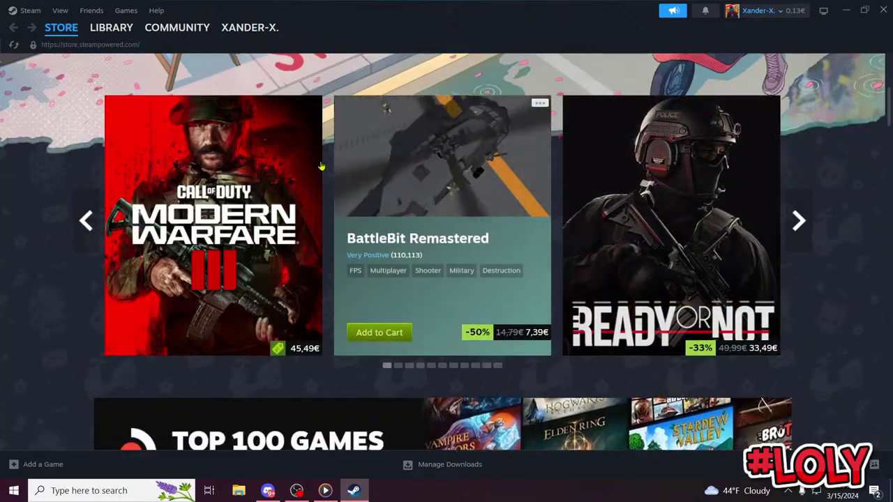
pyautogui.click(126, 10)
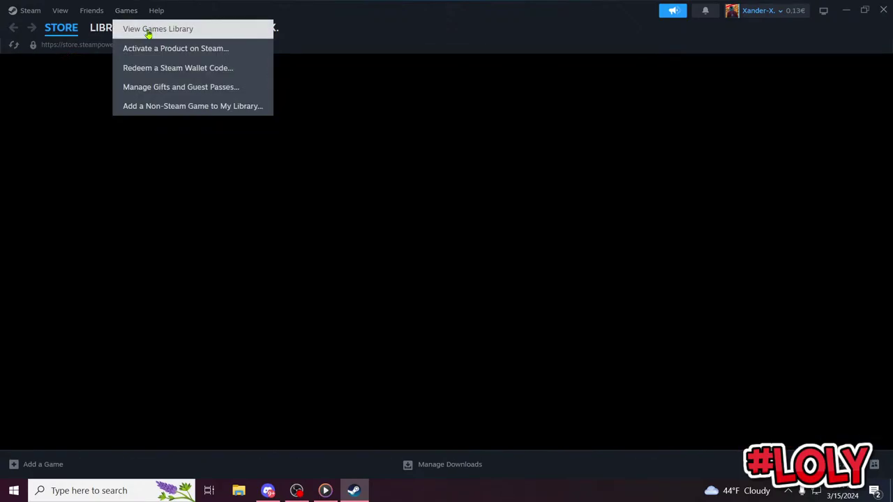
pyautogui.click(147, 29)
pyautogui.click(286, 151)
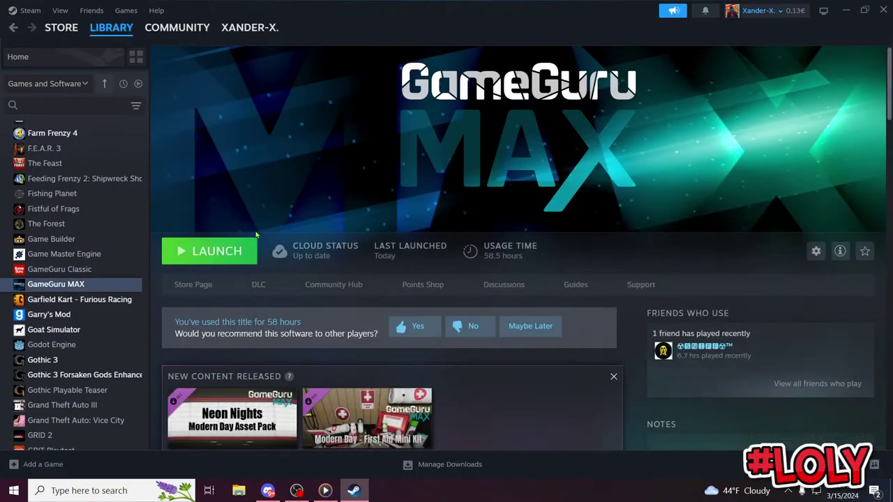
pyautogui.click(235, 254)
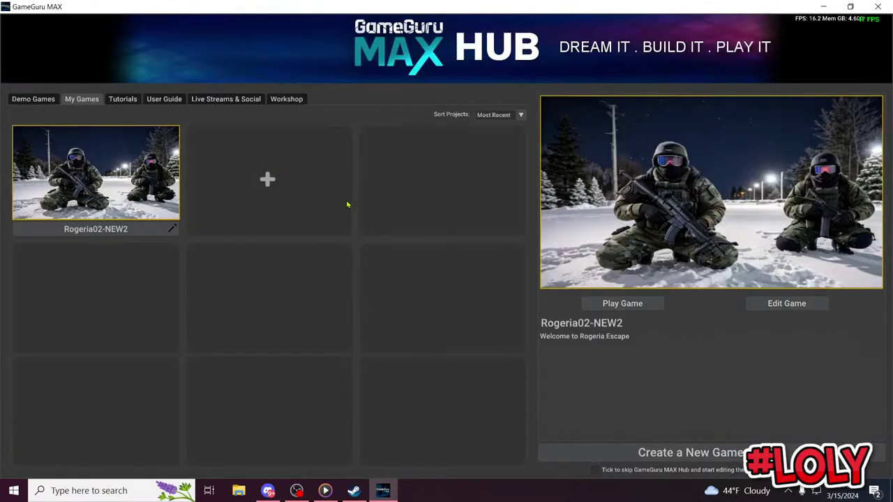
# Step: Request an update of the subscribed workshop items in the GameGuru MAX hub and close the program
pyautogui.click(280, 101)
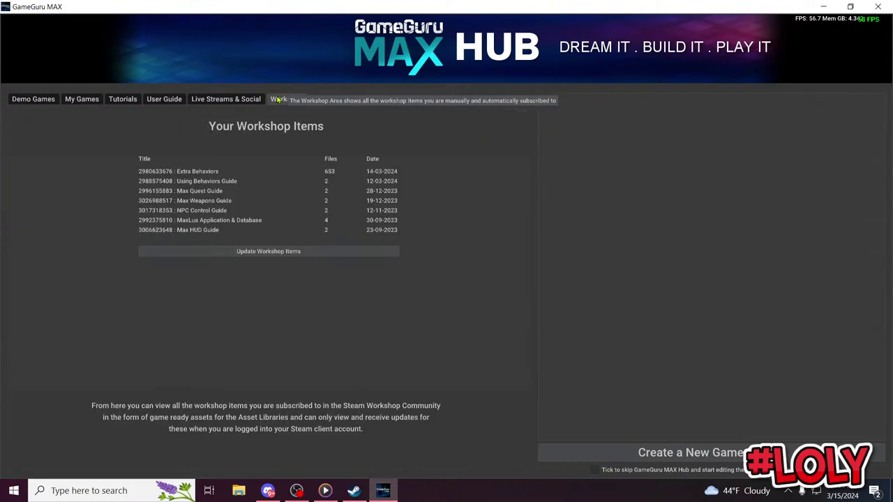
pyautogui.click(311, 252)
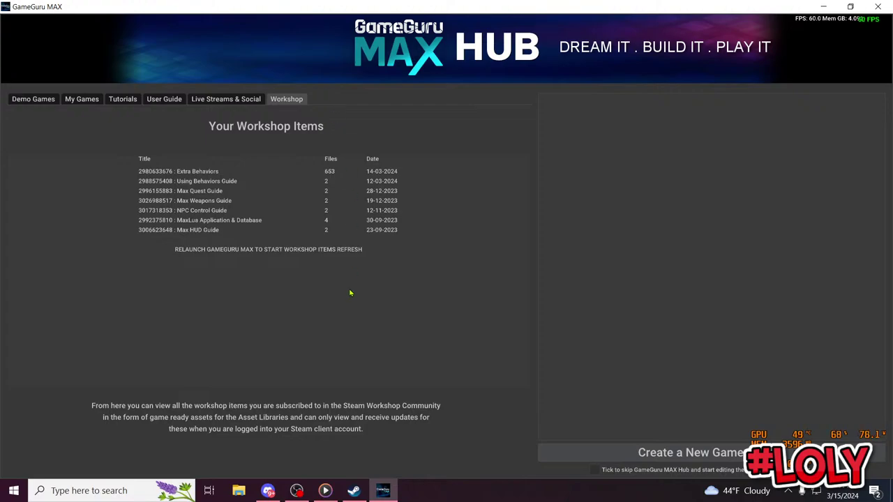
pyautogui.click(28, 100)
pyautogui.click(81, 99)
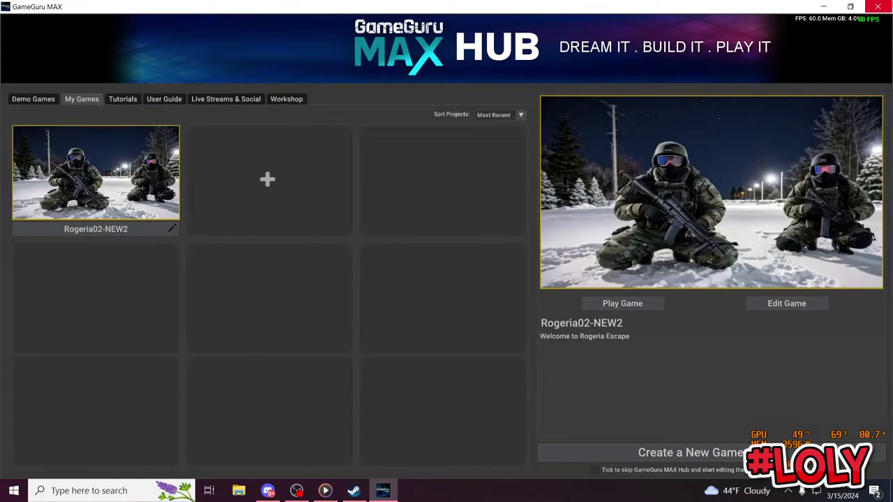
pyautogui.click(878, 6)
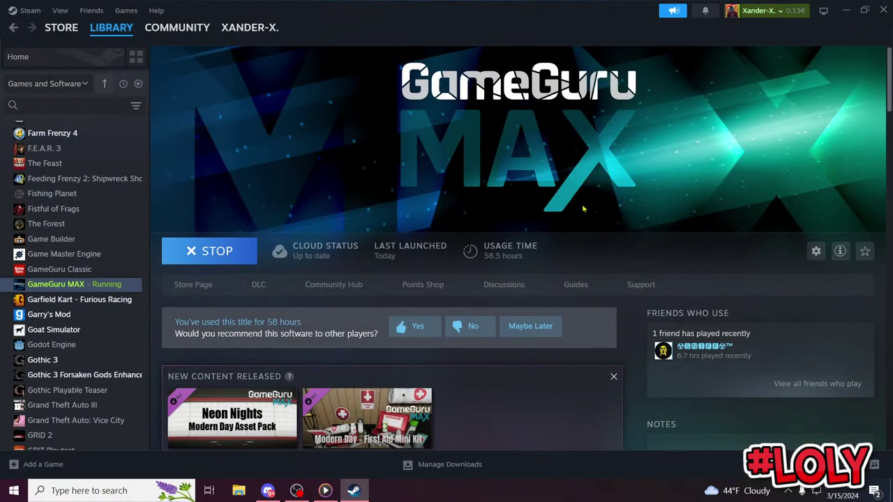
# Step: Remove the completed GameGuru MAX entry from the Steam downloads list
pyautogui.scroll(8, 64, 242)
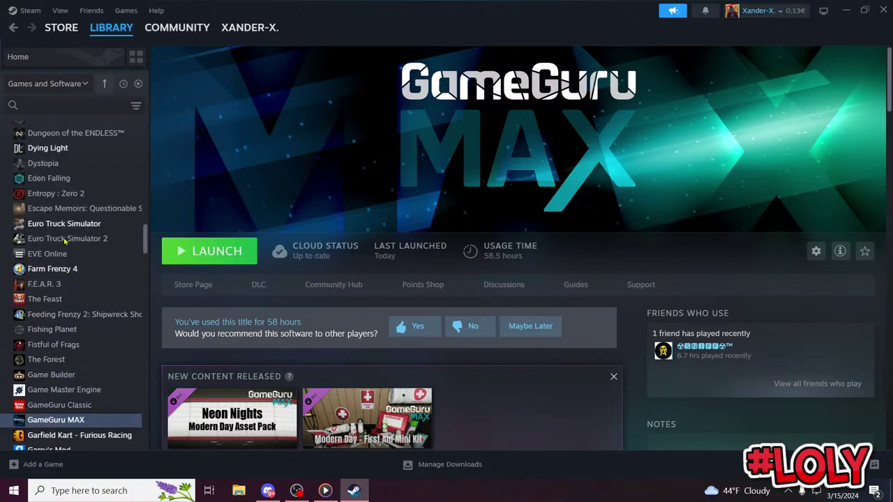
pyautogui.scroll(10, 65, 241)
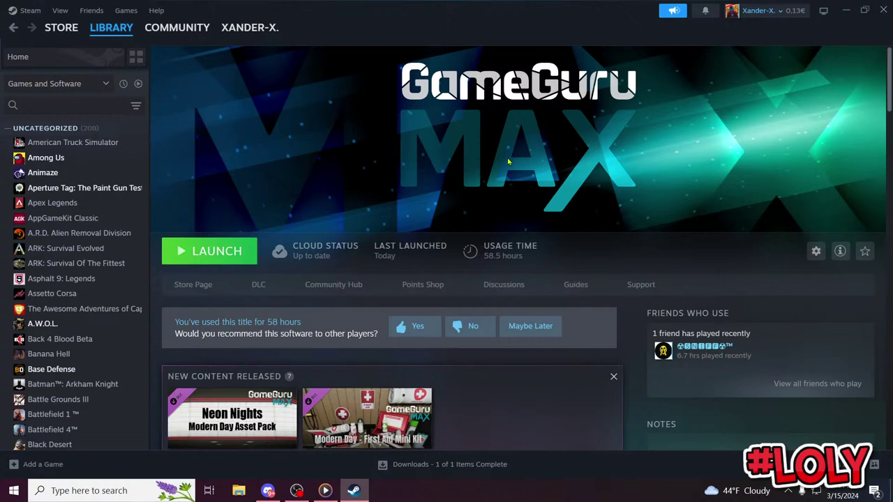
pyautogui.click(447, 464)
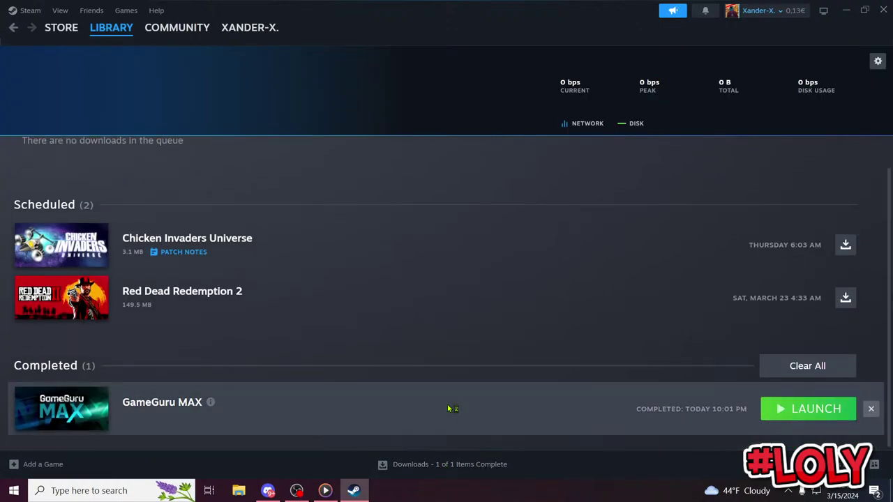
pyautogui.click(871, 409)
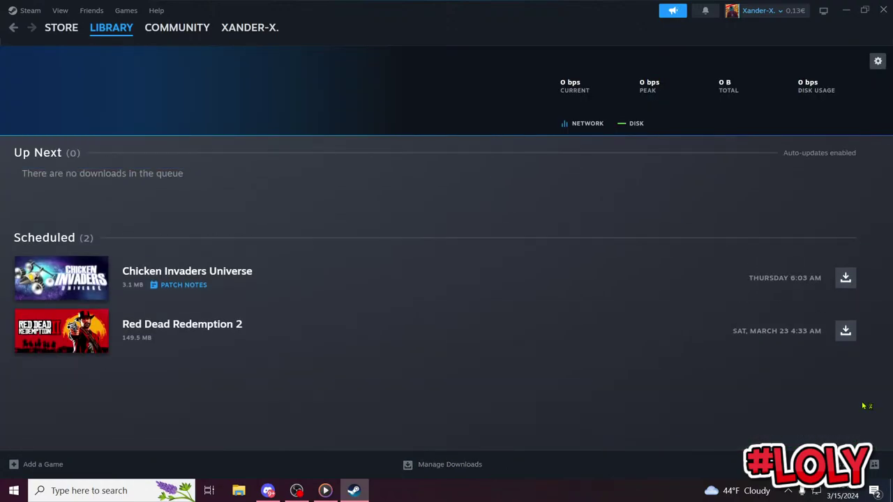
# Step: Return to the Steam games library and launch GameGuru MAX again
pyautogui.click(126, 10)
pyautogui.click(146, 30)
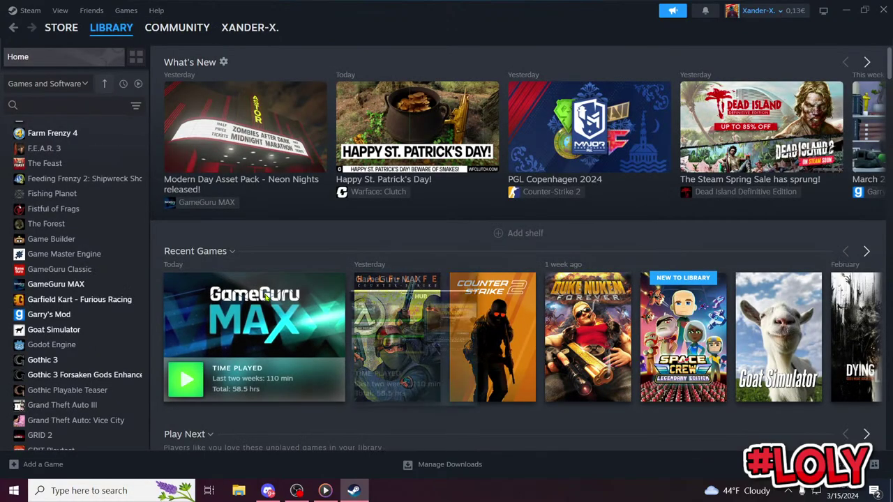
pyautogui.click(275, 303)
pyautogui.click(218, 255)
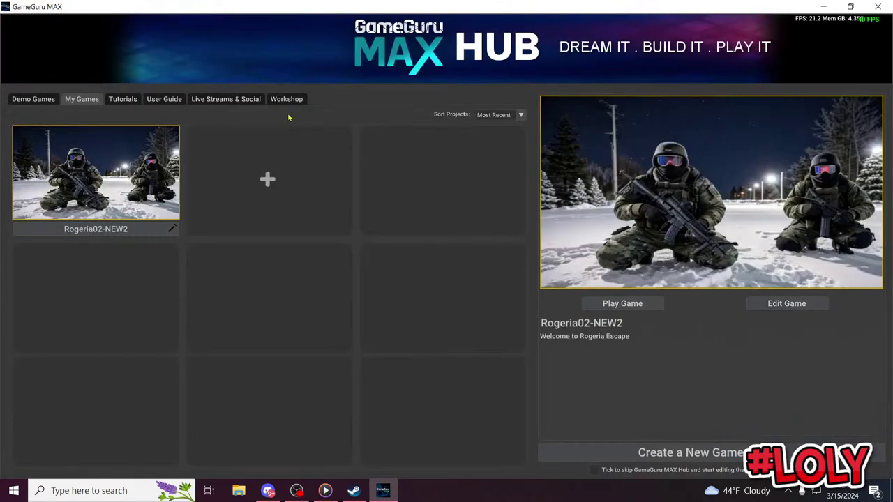
# Step: Check the list of subscribed workshop items in the hub
pyautogui.click(287, 99)
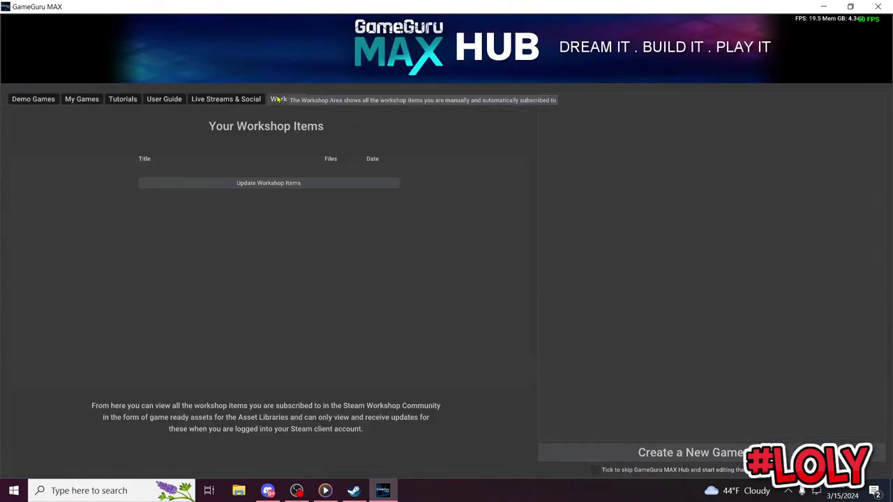
pyautogui.click(33, 99)
# Step: Open the Rogeria02-NEW2 game for editing and load the ze_jurassicpark4_new4 level from its storyboard
pyautogui.click(82, 99)
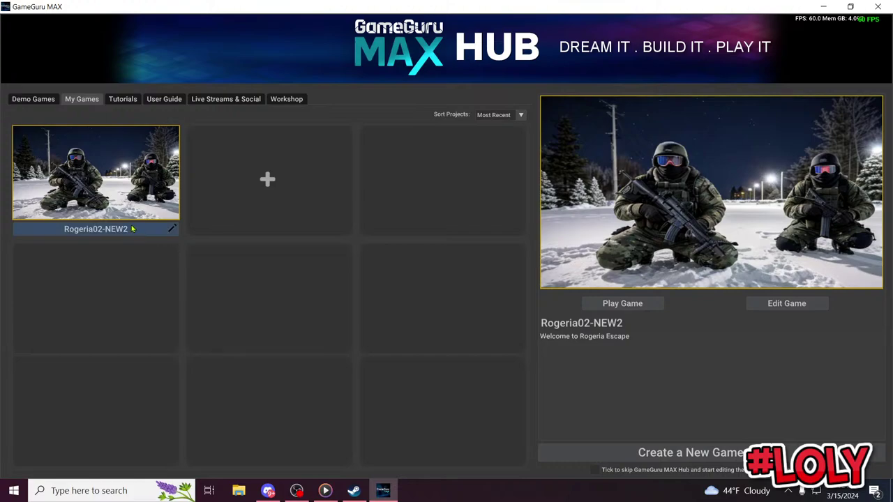
pyautogui.click(774, 306)
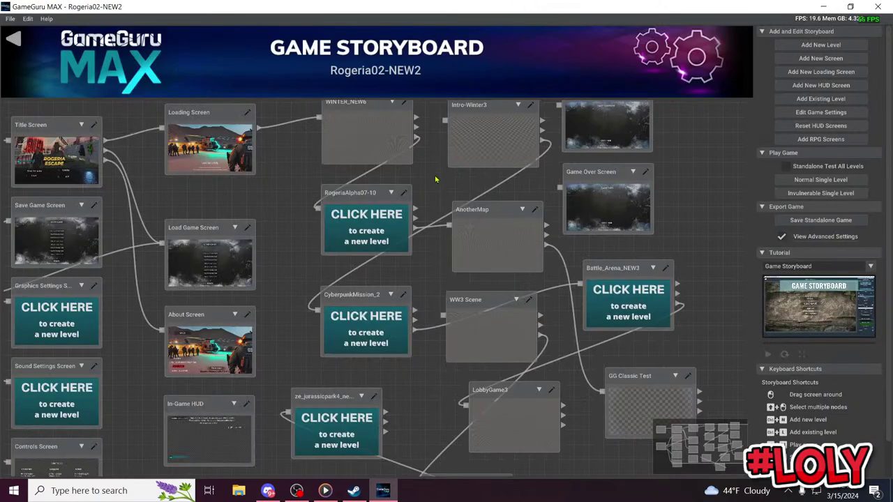
pyautogui.click(333, 414)
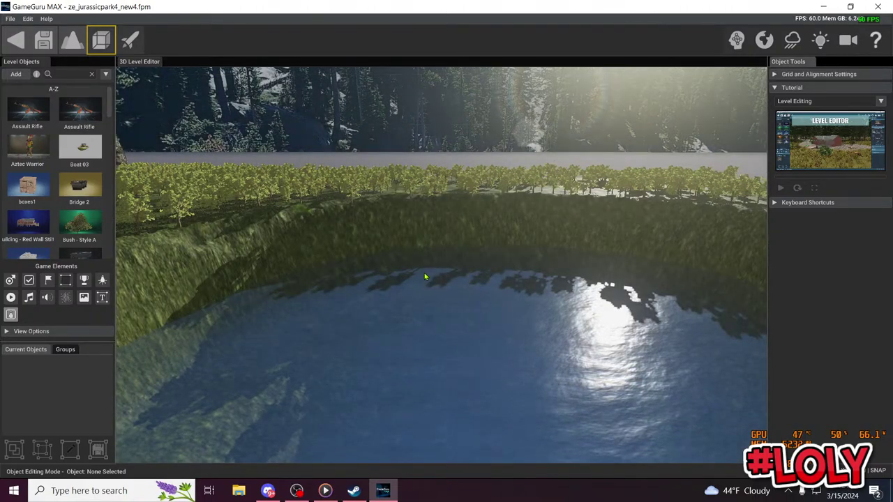
# Step: Inspect the level by flying over the river, the house on the island and the rock walls up to the watchtower near the stone stairs
pyautogui.moveTo(550, 311); pyautogui.dragTo(753, 286, button='right')
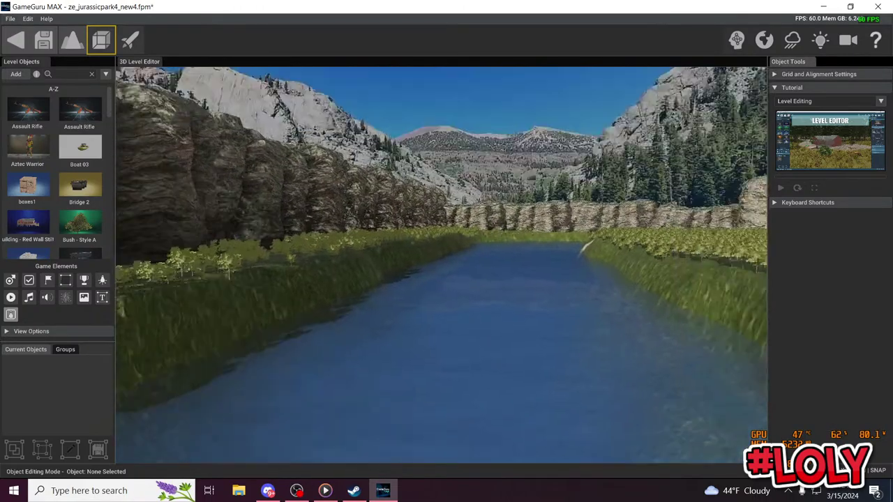
pyautogui.press('w')
pyautogui.moveTo(440, 266); pyautogui.dragTo(475, 366, button='right')
pyautogui.press('w')
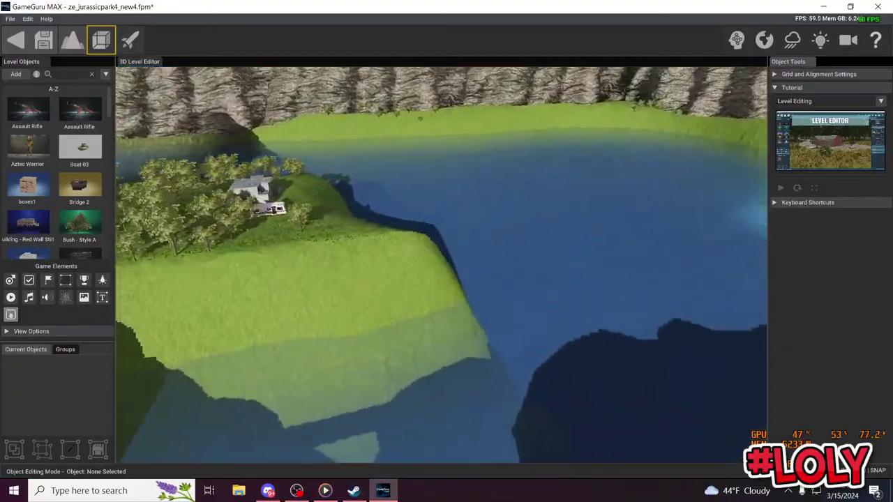
pyautogui.moveTo(377, 314); pyautogui.dragTo(317, 310, button='right')
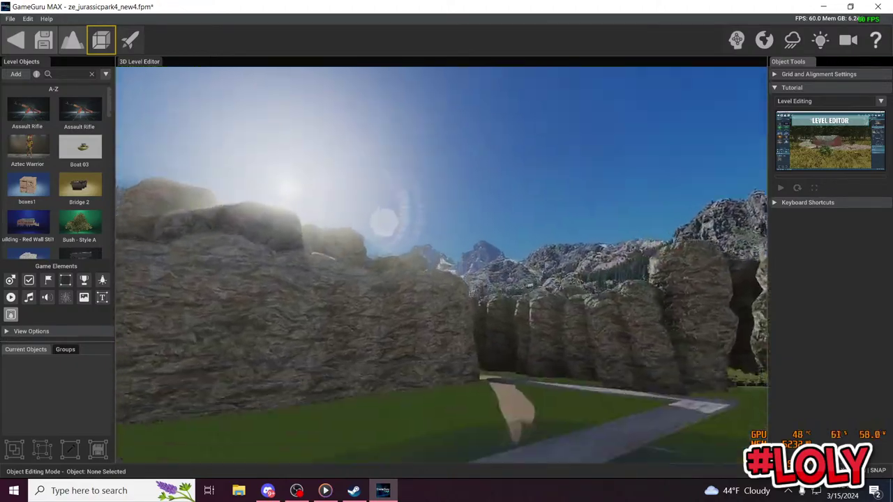
pyautogui.press('w')
pyautogui.moveTo(441, 265); pyautogui.dragTo(241, 247, button='right')
pyautogui.press('w')
pyautogui.press('w')
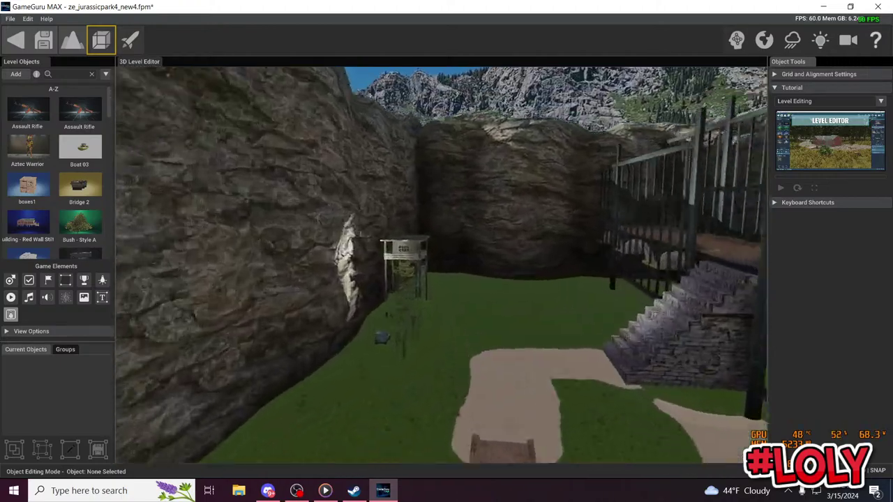
pyautogui.press('w')
pyautogui.moveTo(583, 299); pyautogui.dragTo(544, 305, button='right')
# Step: Browse the object library's collections and place the Arctic Collection's Brick Pyramid in front of the watchtower
pyautogui.click(15, 73)
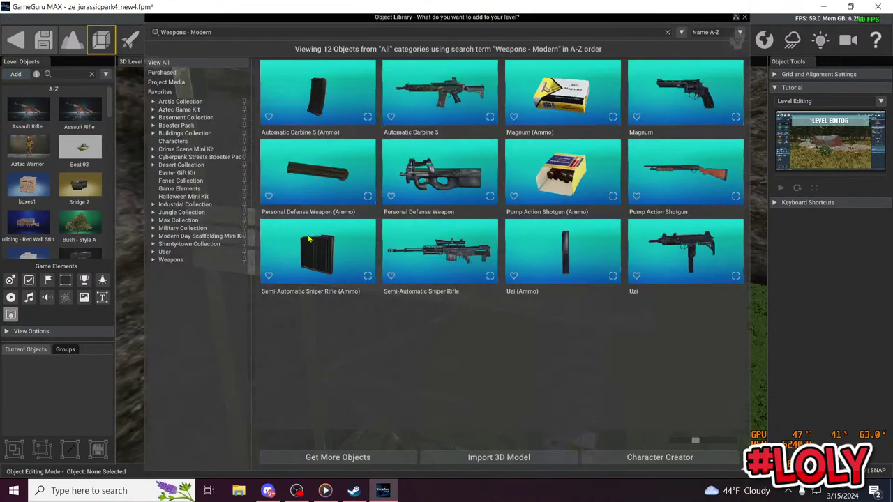
pyautogui.click(189, 150)
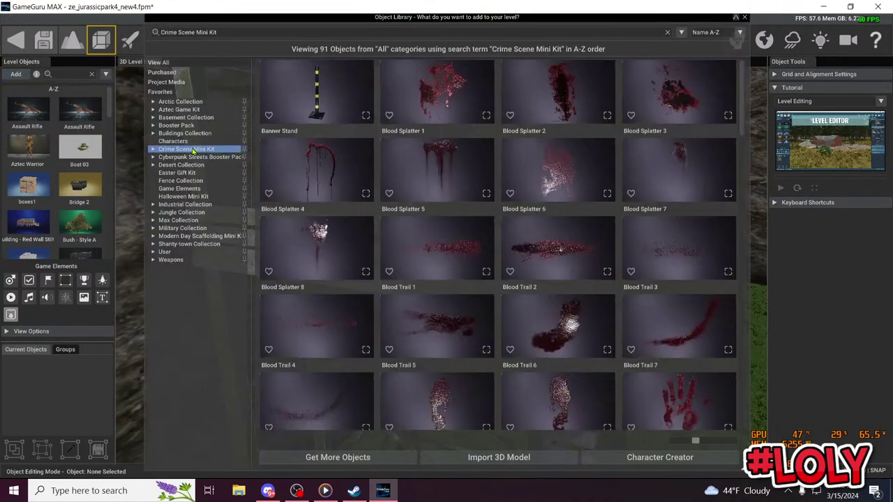
pyautogui.click(185, 142)
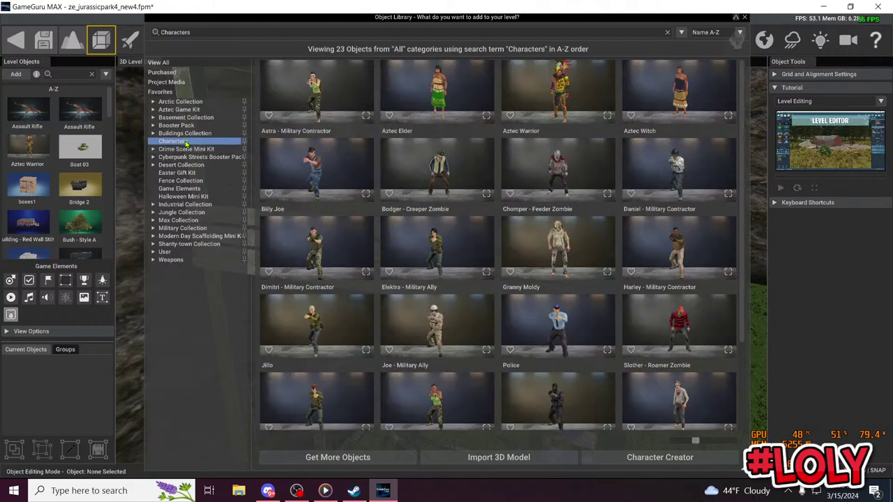
pyautogui.click(193, 102)
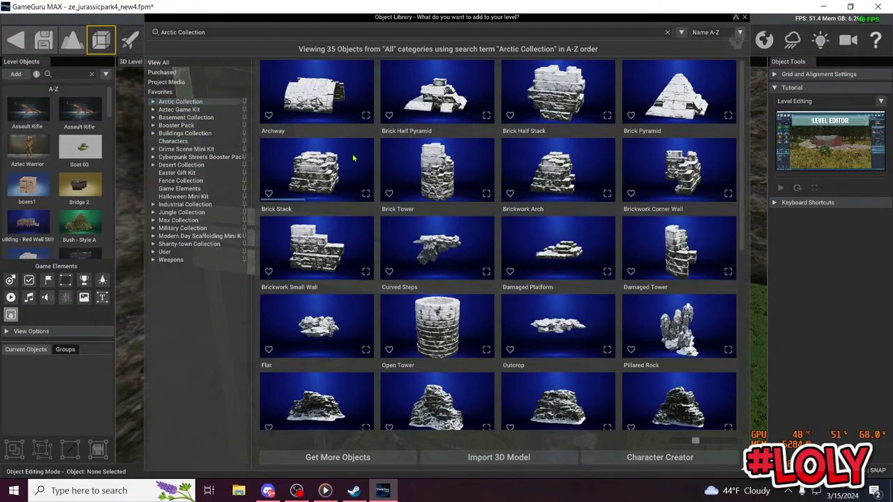
pyautogui.click(680, 103)
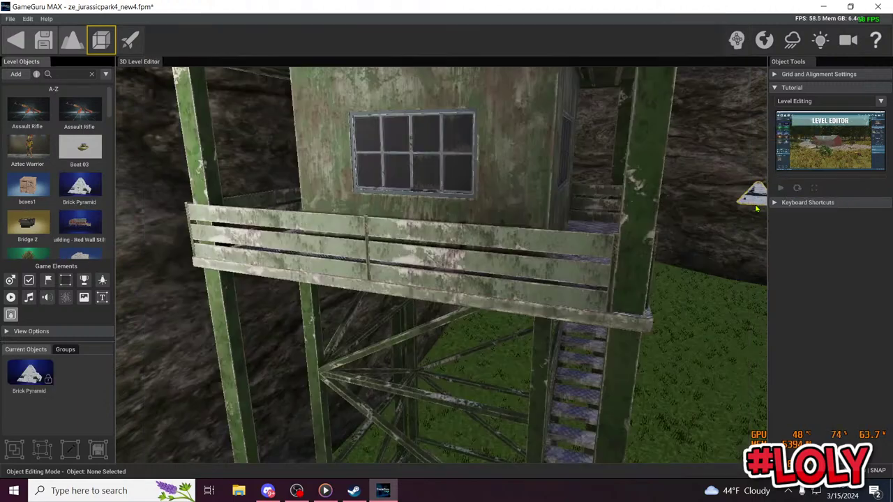
pyautogui.click(516, 307)
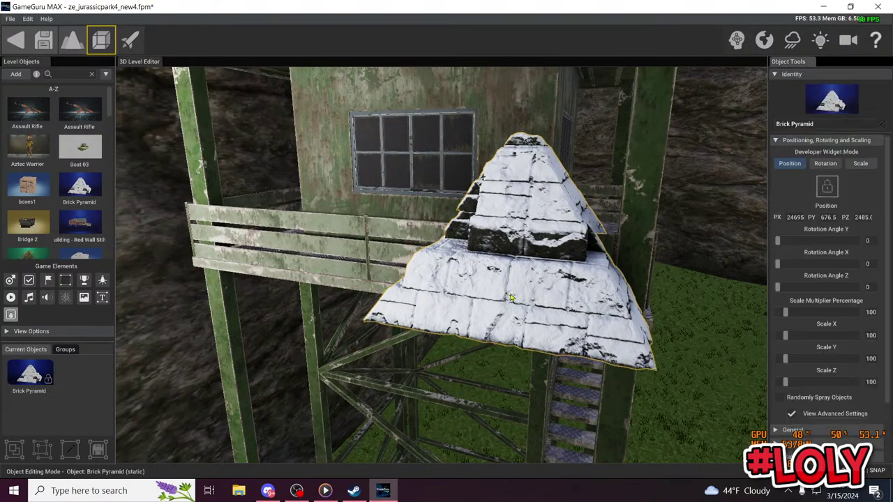
# Step: Move the Brick Pyramid along the Z axis, away from the watchtower, to a Z position of about 2715
pyautogui.press('s')
pyautogui.moveTo(517, 307); pyautogui.dragTo(453, 328, button='right')
pyautogui.press('s')
pyautogui.click(517, 238)
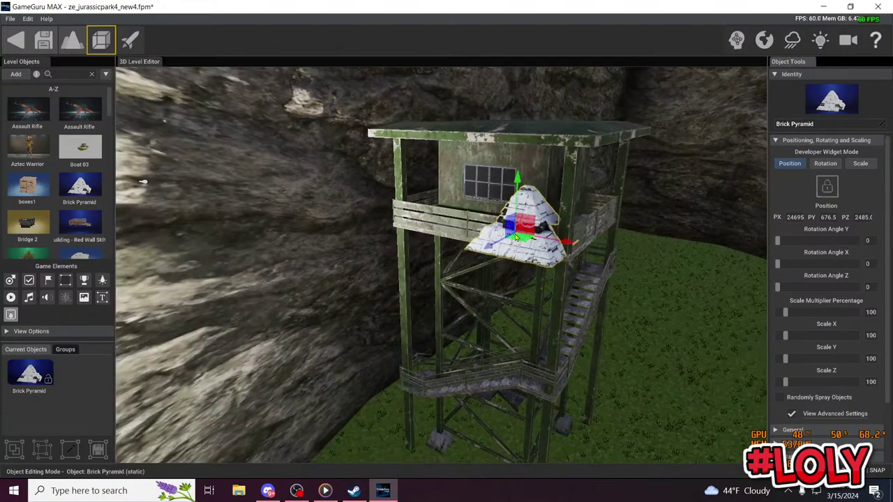
pyautogui.moveTo(493, 249); pyautogui.dragTo(384, 296)
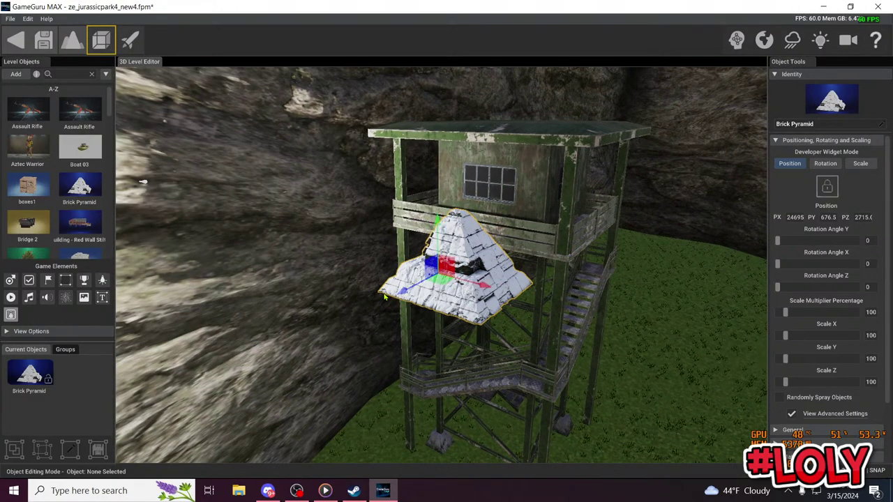
pyautogui.press('d')
pyautogui.moveTo(395, 289); pyautogui.dragTo(307, 286, button='right')
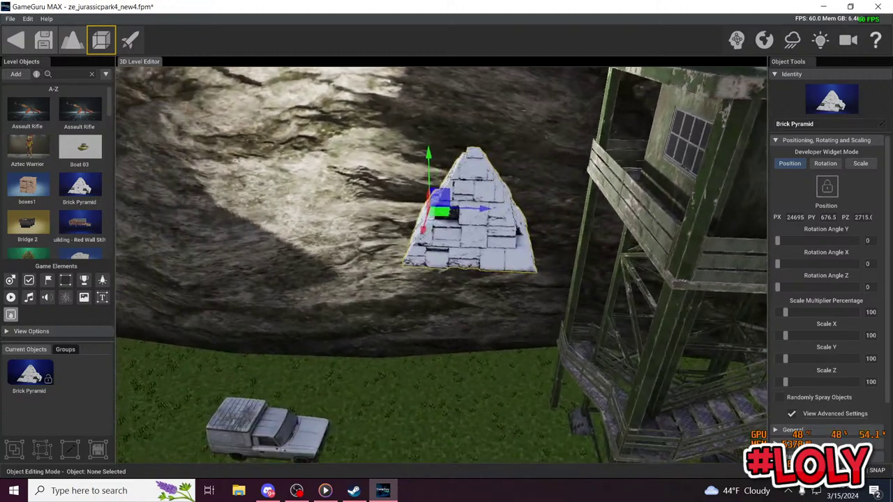
# Step: Set the Brick Pyramid's collision shape to Box and its static mode to Physics on
pyautogui.click(802, 141)
pyautogui.click(818, 168)
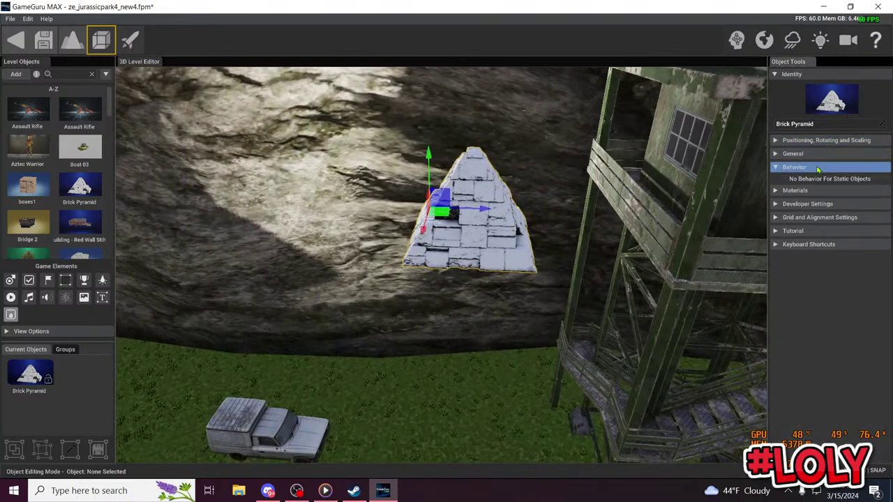
pyautogui.click(818, 169)
pyautogui.click(820, 155)
pyautogui.click(883, 167)
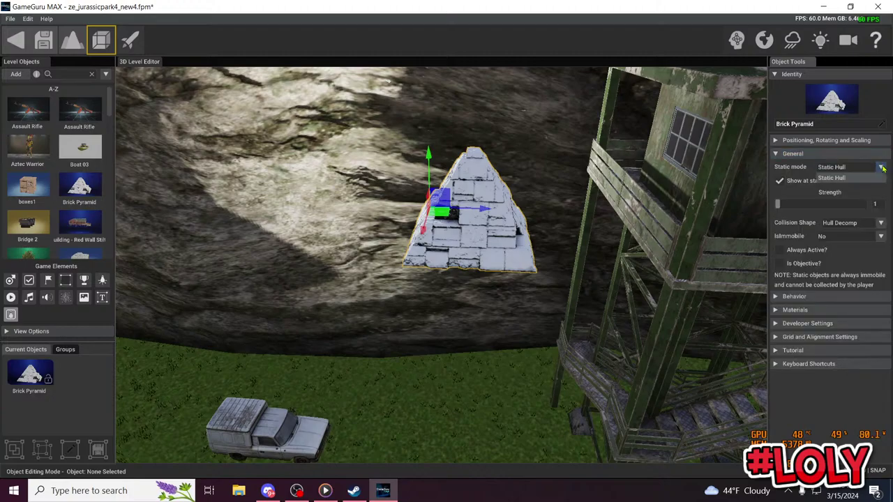
pyautogui.click(880, 169)
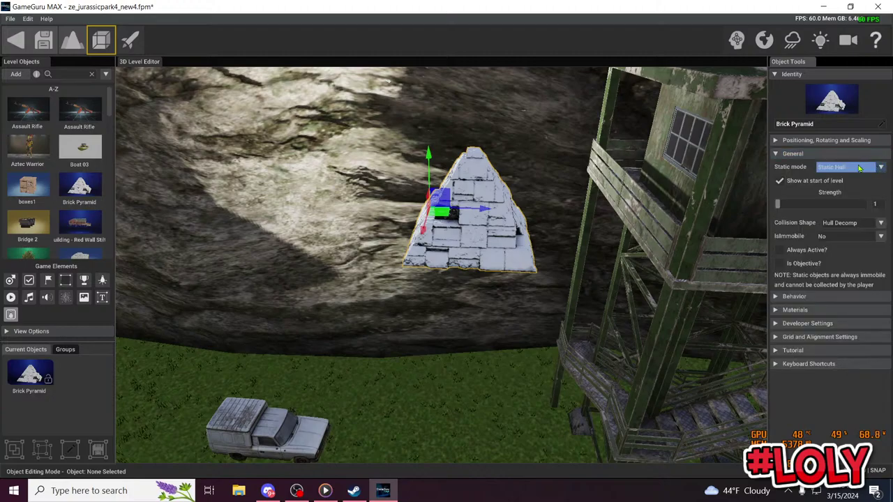
pyautogui.click(880, 228)
pyautogui.click(878, 233)
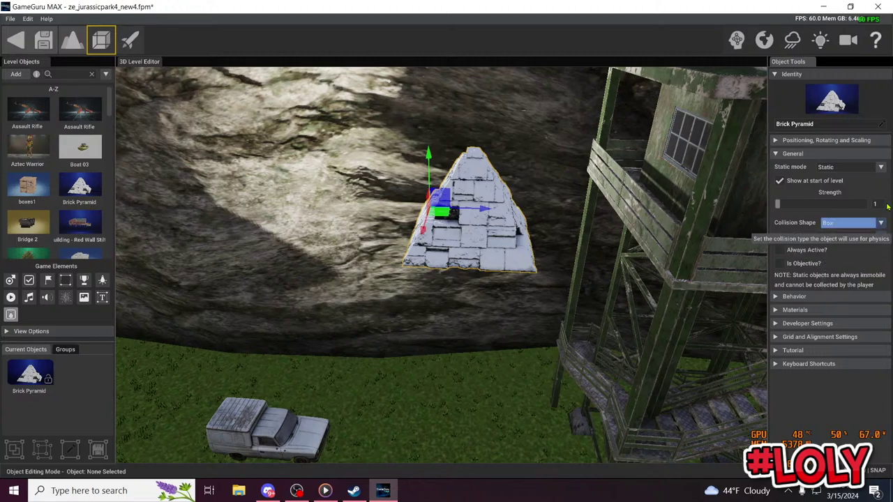
pyautogui.click(882, 171)
pyautogui.click(844, 191)
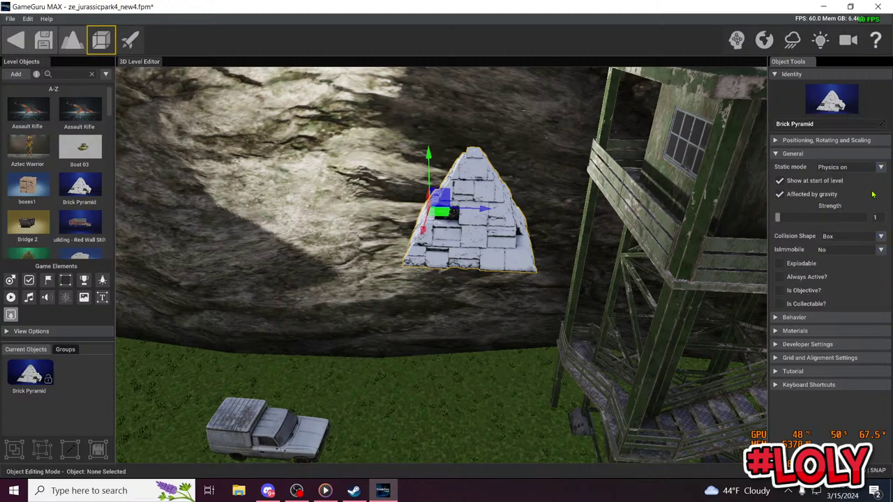
# Step: Search the behavior library for "plat" and add the Platform (by Necrym59) behavior to the Brick Pyramid
pyautogui.click(829, 154)
pyautogui.click(830, 168)
pyautogui.click(829, 206)
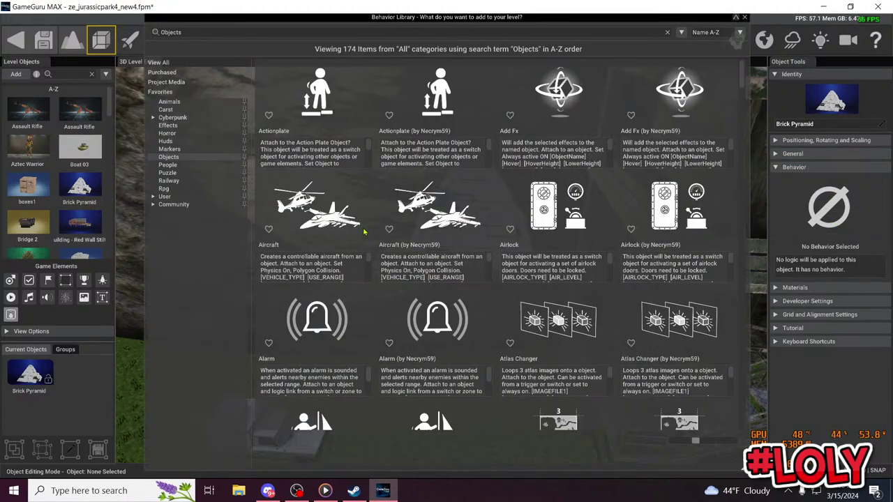
pyautogui.doubleClick(201, 35)
pyautogui.write('\\')
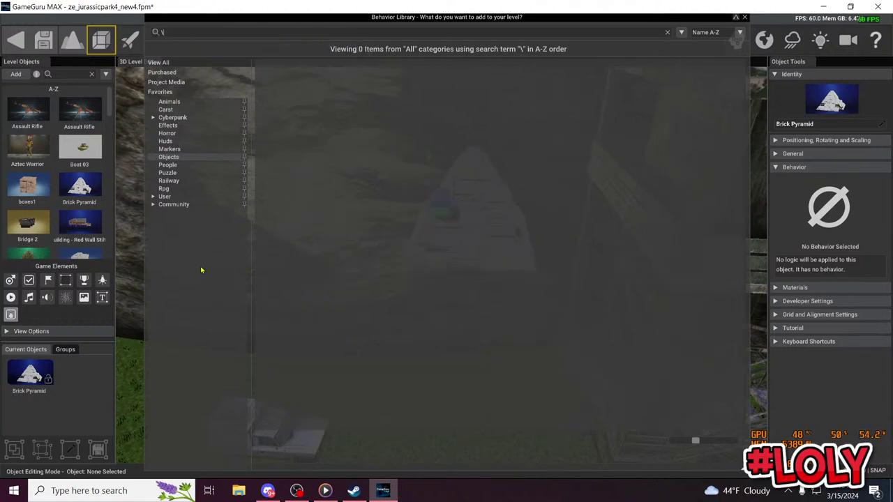
pyautogui.press('BackSpace')
pyautogui.write('plat')
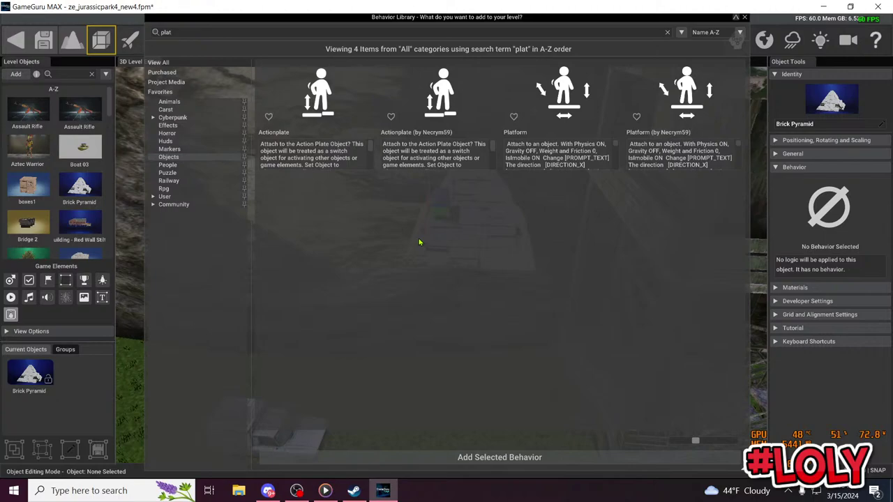
pyautogui.click(684, 99)
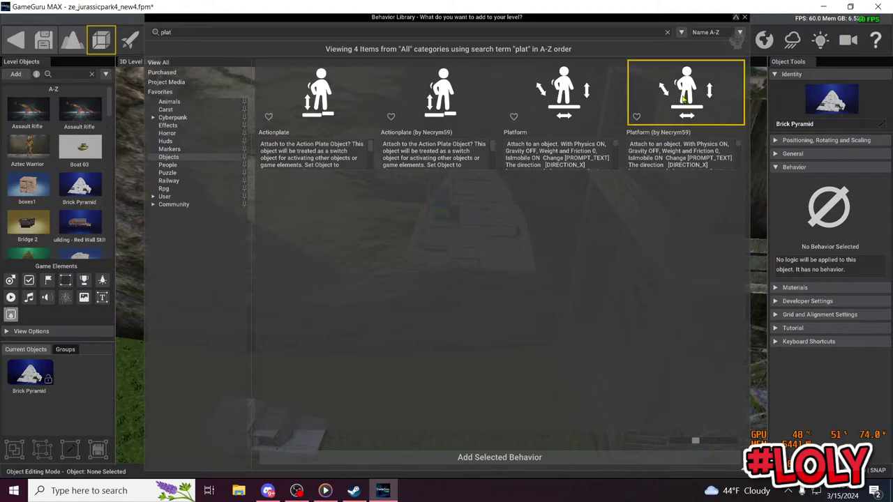
pyautogui.click(537, 459)
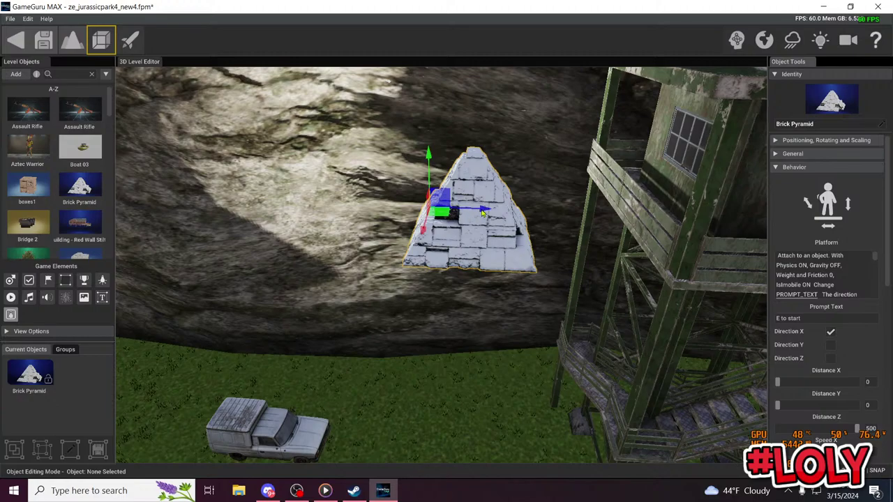
# Step: Move the Brick Pyramid along the Z axis until it sits beside the watchtower's balcony railing
pyautogui.moveTo(483, 213); pyautogui.dragTo(572, 212)
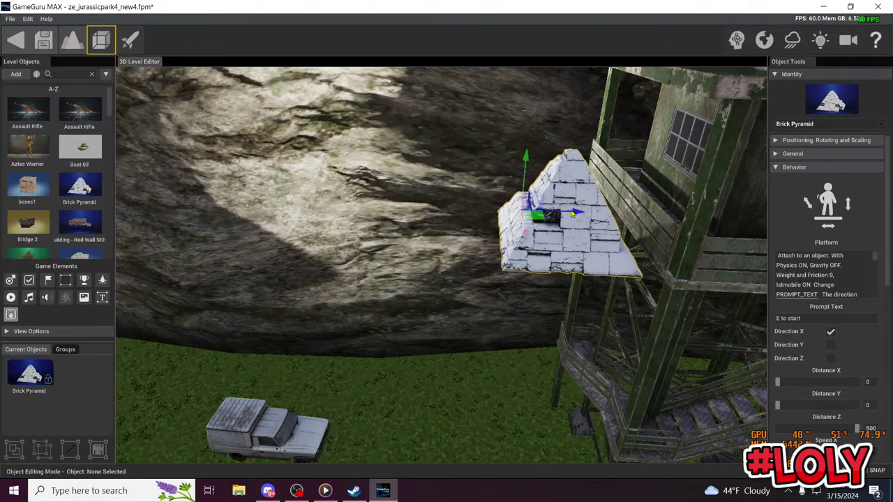
pyautogui.moveTo(578, 254); pyautogui.dragTo(520, 265, button='right')
pyautogui.press('d')
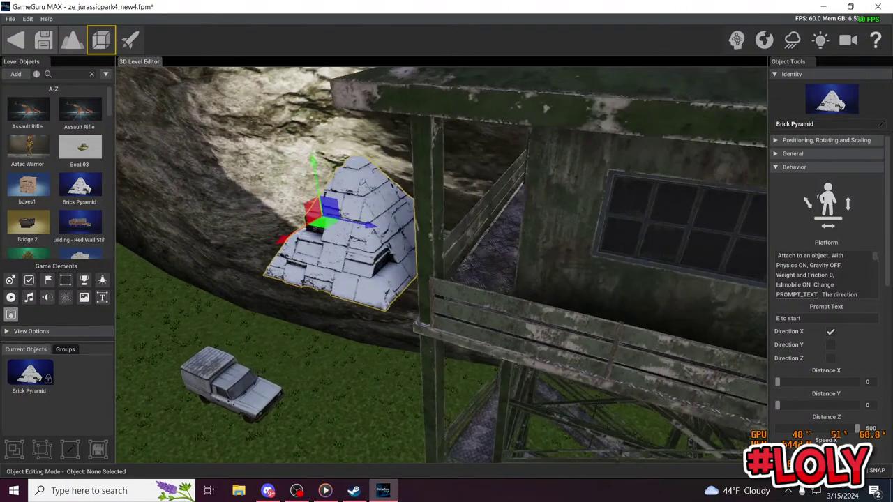
# Step: Place the Player Start Position marker on the watchtower roof, near the edge above the pyramid
pyautogui.click(28, 280)
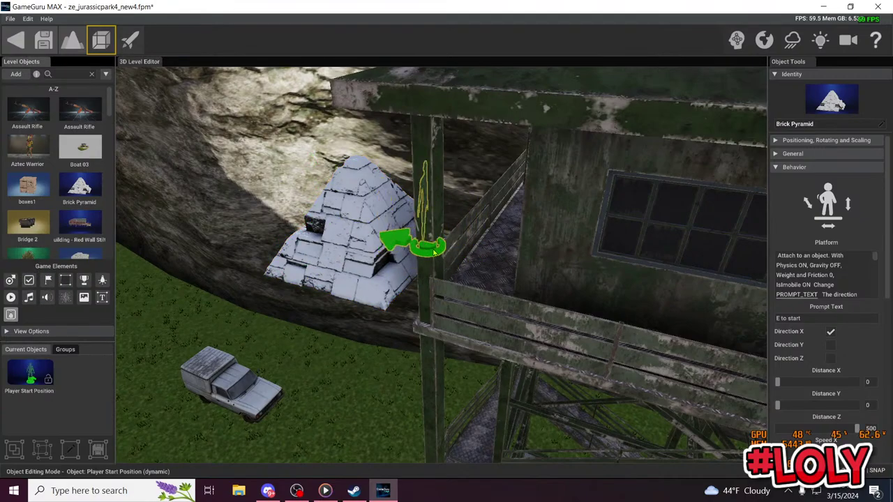
pyautogui.press('a')
pyautogui.moveTo(426, 244); pyautogui.dragTo(480, 244, button='right')
pyautogui.press('s')
pyautogui.click(479, 244)
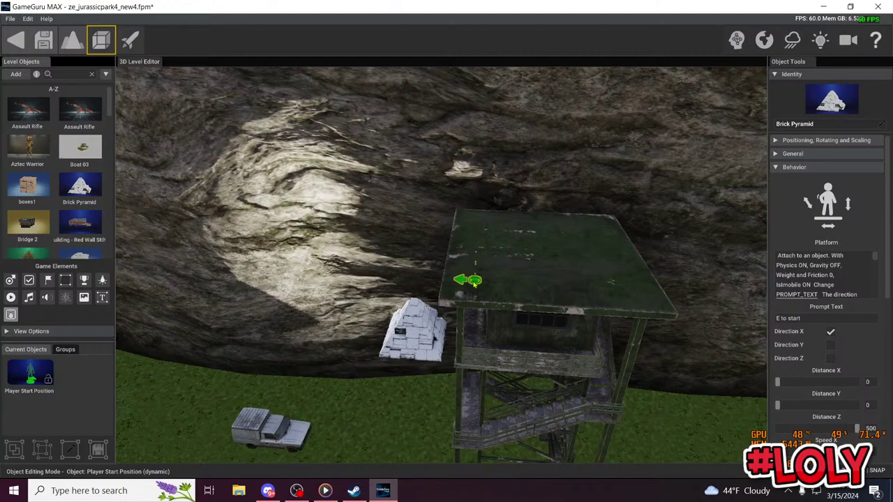
# Step: Test the level by walking off the watchtower roof to the Brick Pyramid, and return to the editor
pyautogui.click(129, 40)
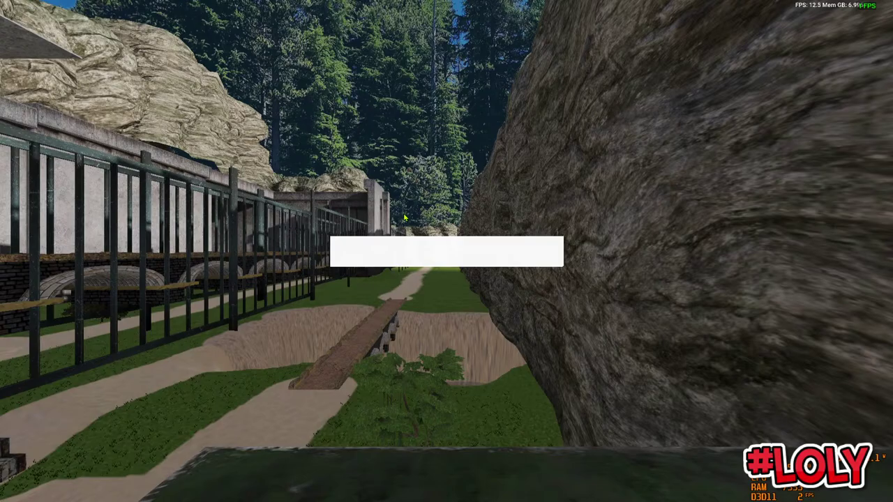
pyautogui.press('w')
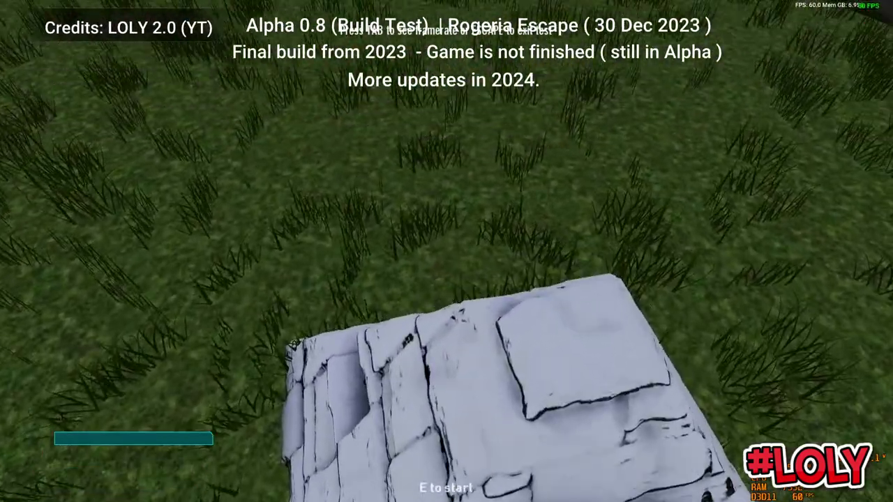
pyautogui.press('Escape')
# Step: Select the Brick Pyramid and examine its Platform behavior's direction, distance, speed, lock and riding settings
pyautogui.moveTo(445, 275); pyautogui.dragTo(415, 314, button='right')
pyautogui.press('w')
pyautogui.click(500, 253)
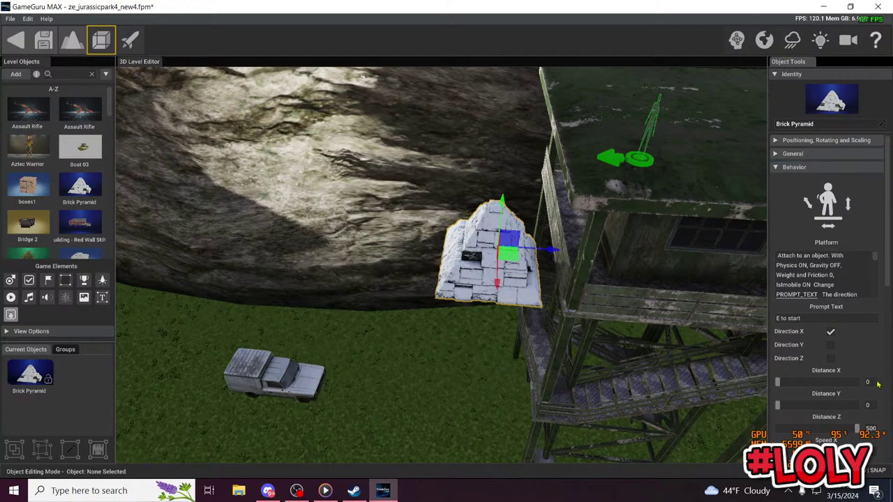
pyautogui.scroll(-3, 870, 342)
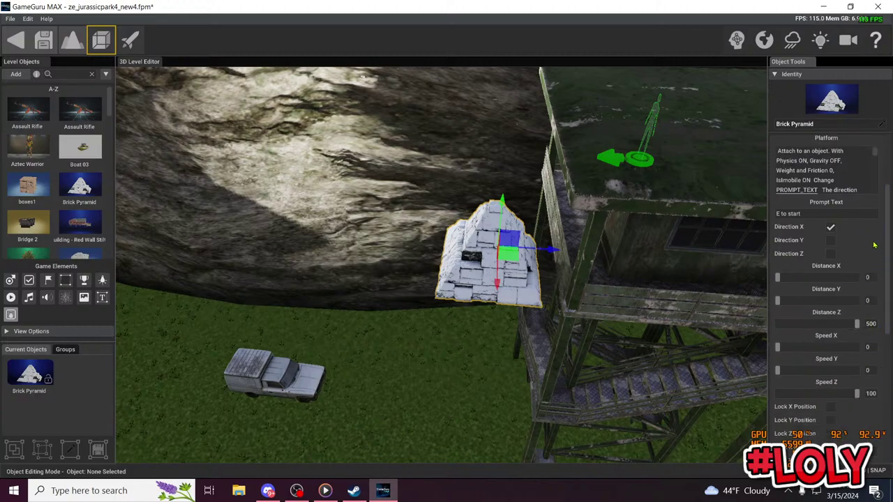
pyautogui.scroll(2, 872, 245)
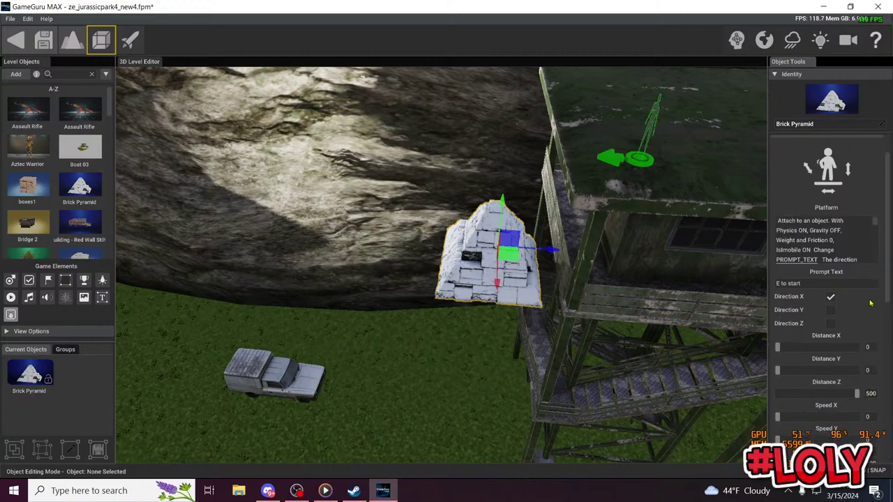
pyautogui.scroll(-5, 870, 302)
pyautogui.scroll(2, 876, 325)
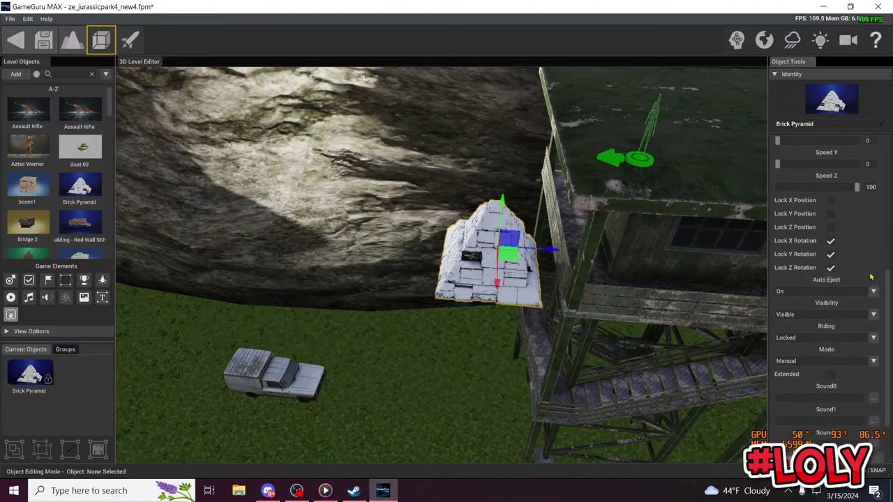
pyautogui.scroll(1, 870, 318)
pyautogui.scroll(3, 869, 316)
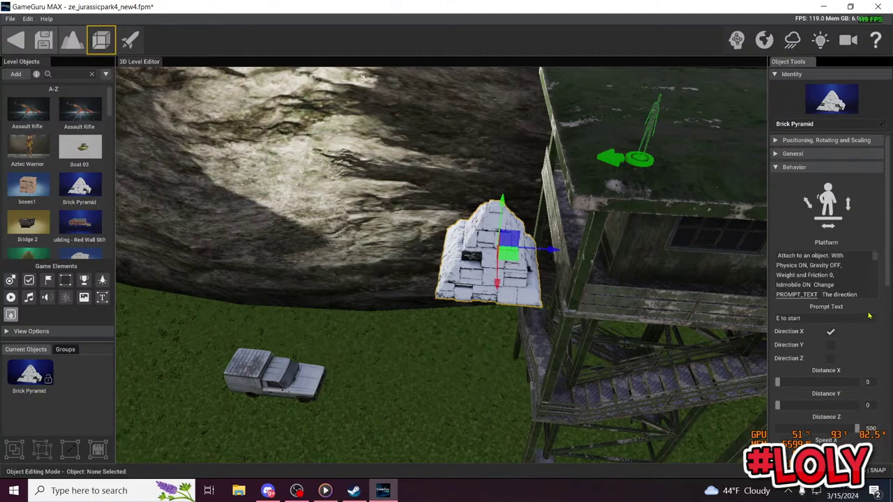
# Step: Turn off the gravity effect on the Brick Pyramid and test the level again
pyautogui.click(820, 167)
pyautogui.click(817, 155)
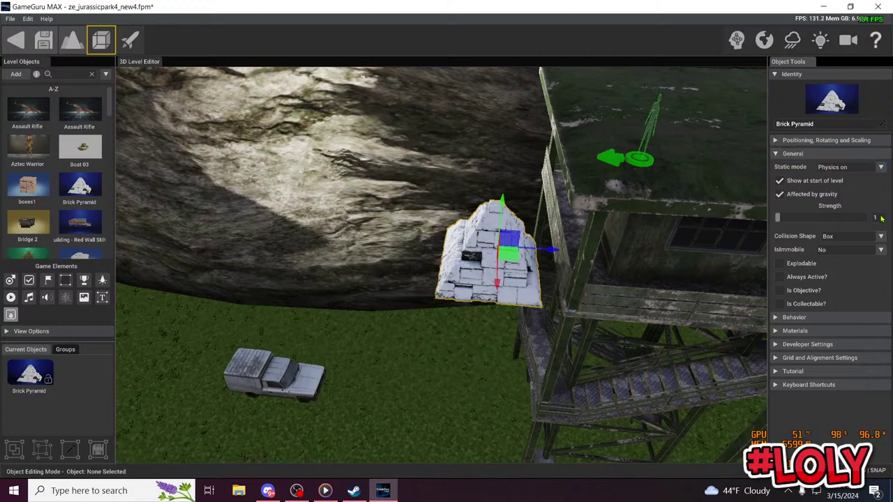
pyautogui.click(779, 194)
pyautogui.click(831, 154)
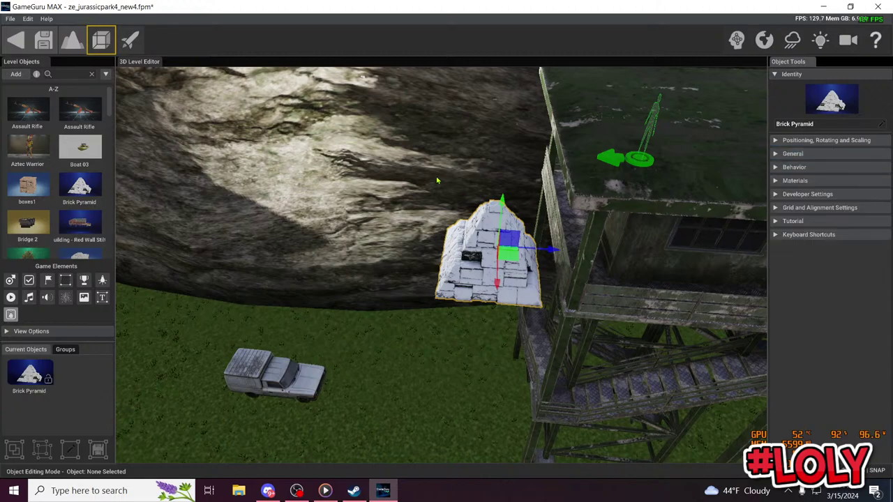
pyautogui.press('F9')
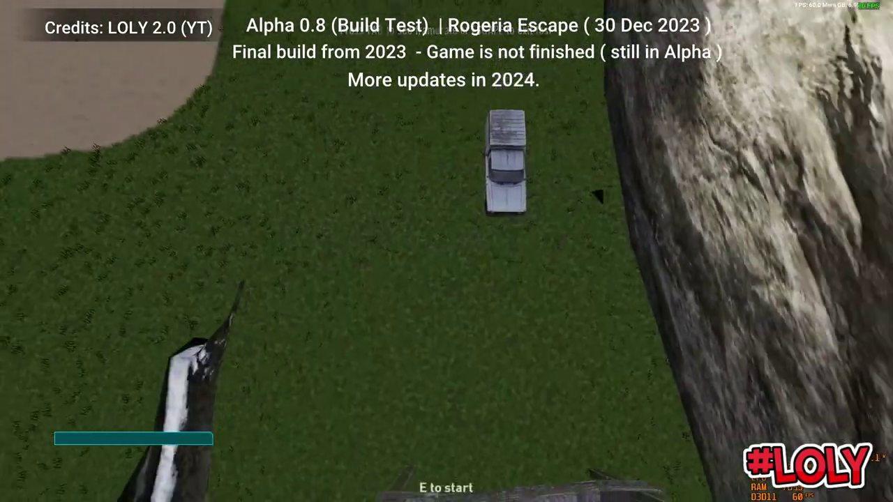
pyautogui.press('Escape')
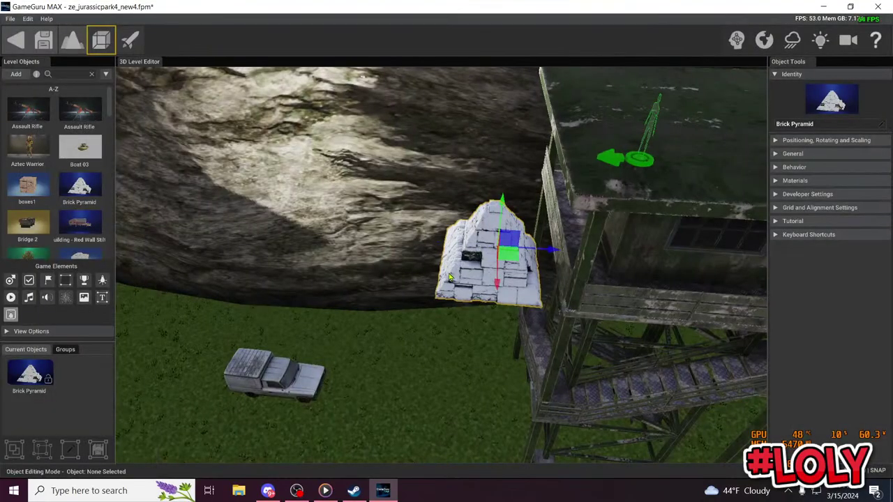
# Step: Switch the Platform behavior's movement direction from X to Z and test the moving pyramid in the level
pyautogui.click(825, 168)
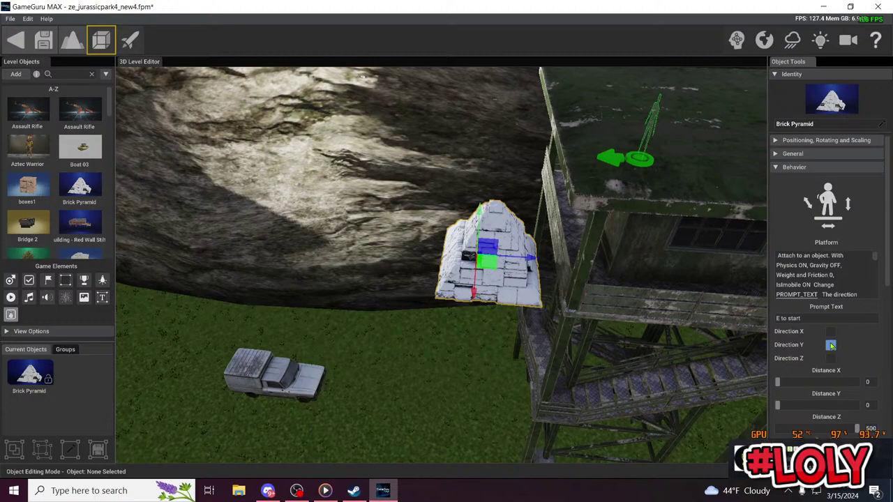
pyautogui.click(831, 358)
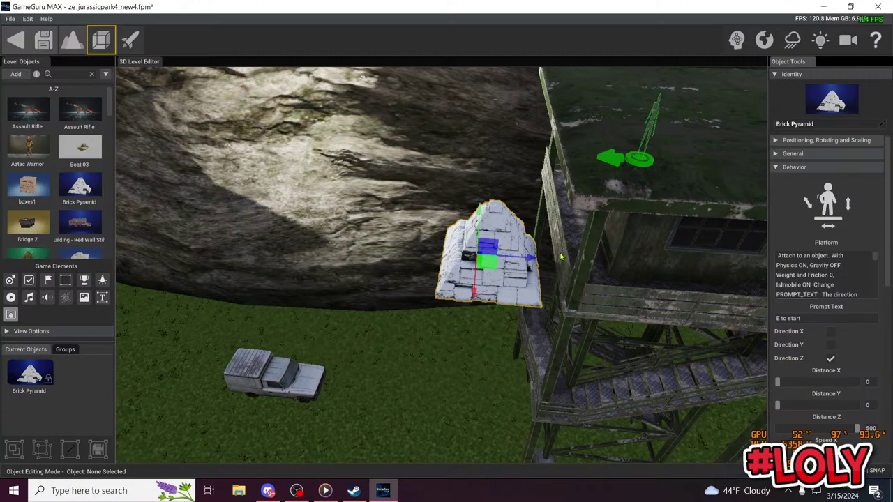
pyautogui.click(130, 40)
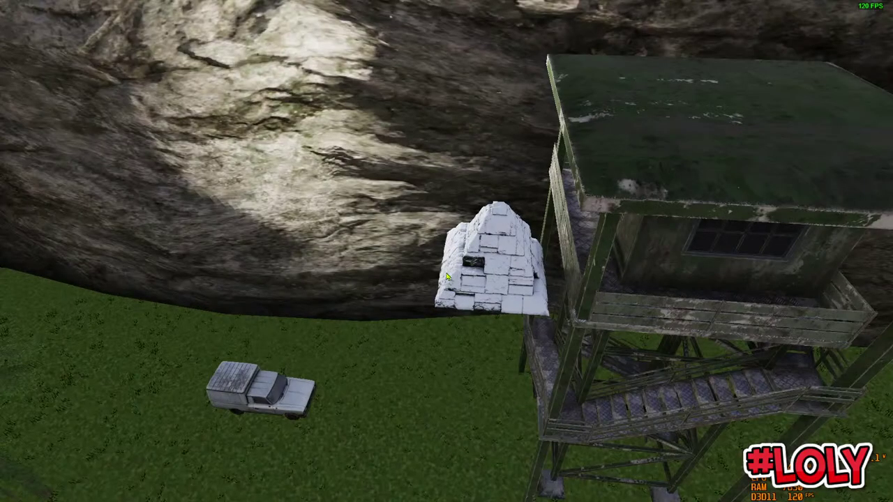
pyautogui.press('w')
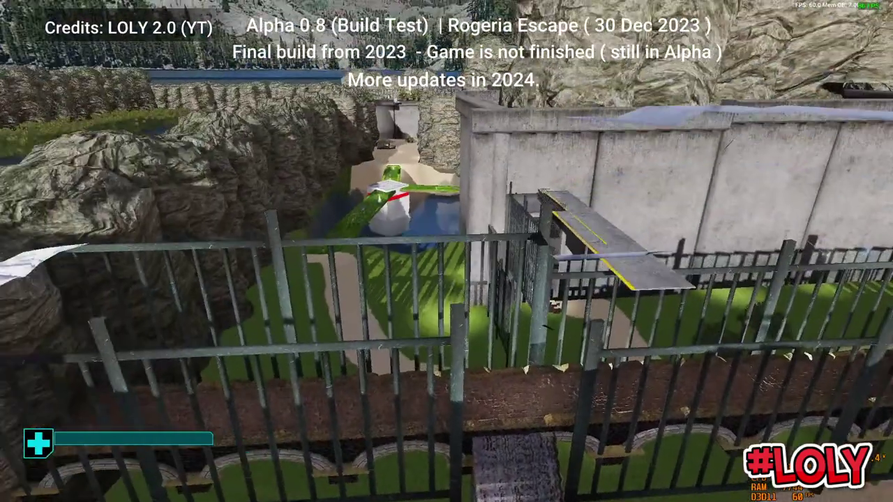
pyautogui.press('Escape')
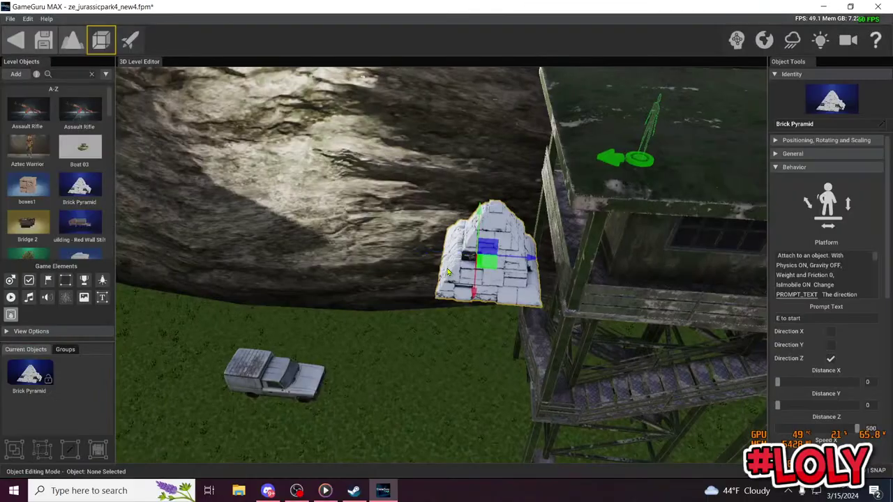
# Step: Set the Platform behavior's Distance Z to 222
pyautogui.scroll(-2, 886, 276)
pyautogui.scroll(-2, 886, 300)
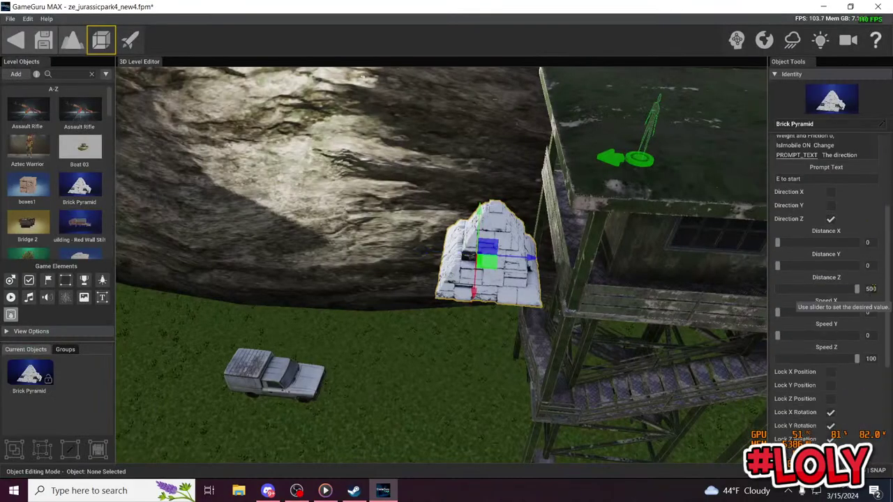
pyautogui.click(814, 289)
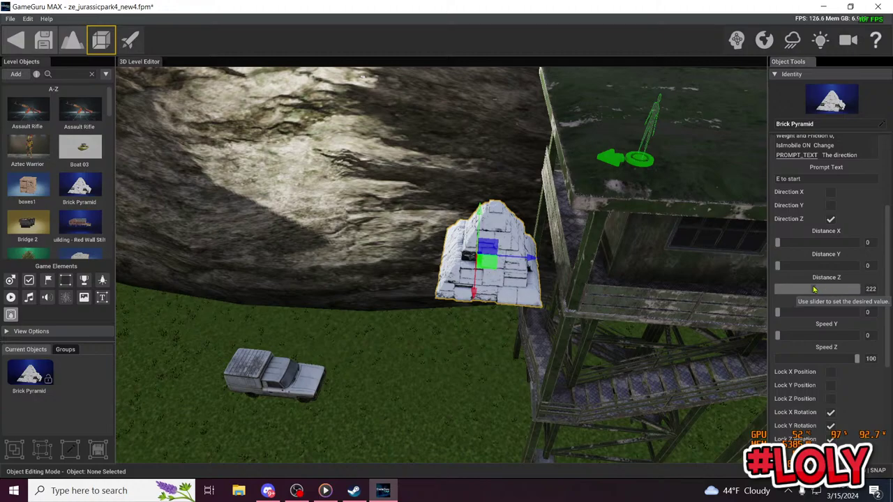
# Step: Switch the Platform behavior's direction from Z to Y, set Distance Z to 0 and Distance Y to 43, and test the level
pyautogui.moveTo(814, 289); pyautogui.dragTo(790, 290)
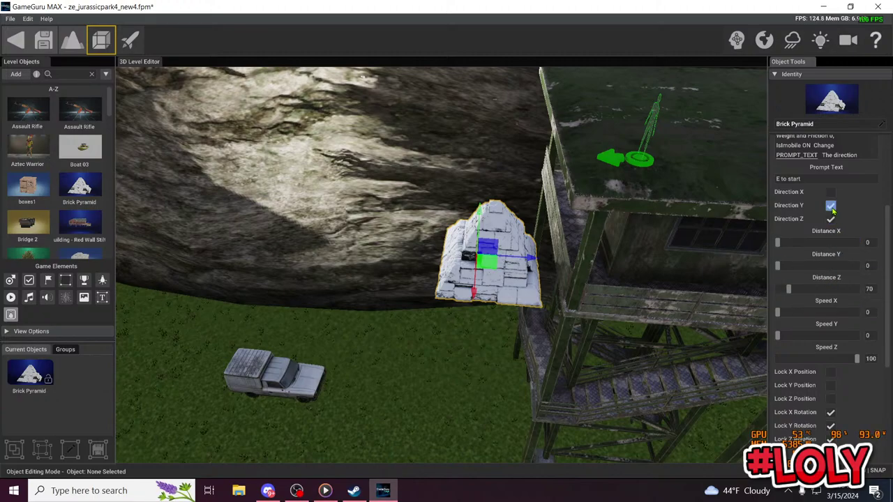
pyautogui.moveTo(779, 269); pyautogui.dragTo(775, 288)
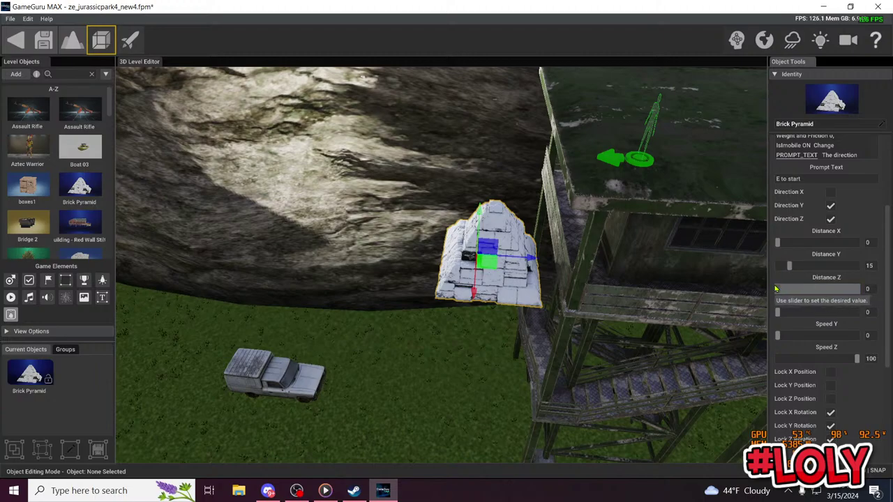
pyautogui.click(831, 219)
pyautogui.moveTo(795, 270); pyautogui.dragTo(811, 269)
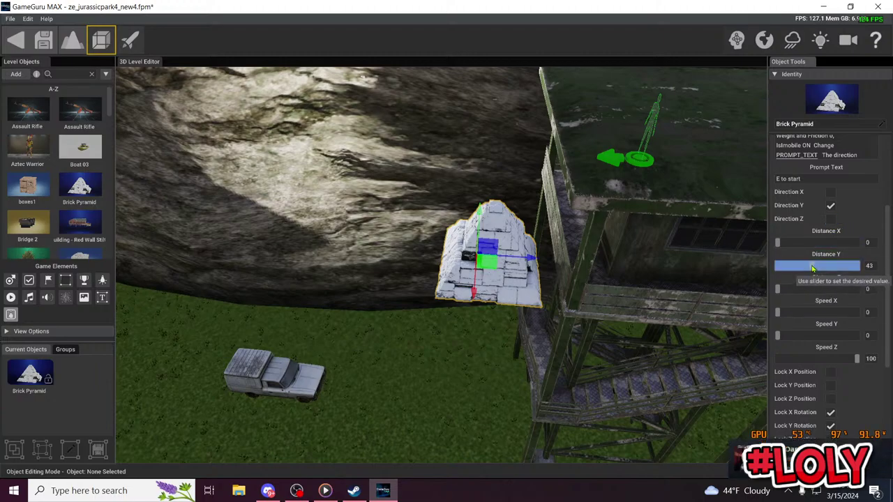
pyautogui.click(129, 40)
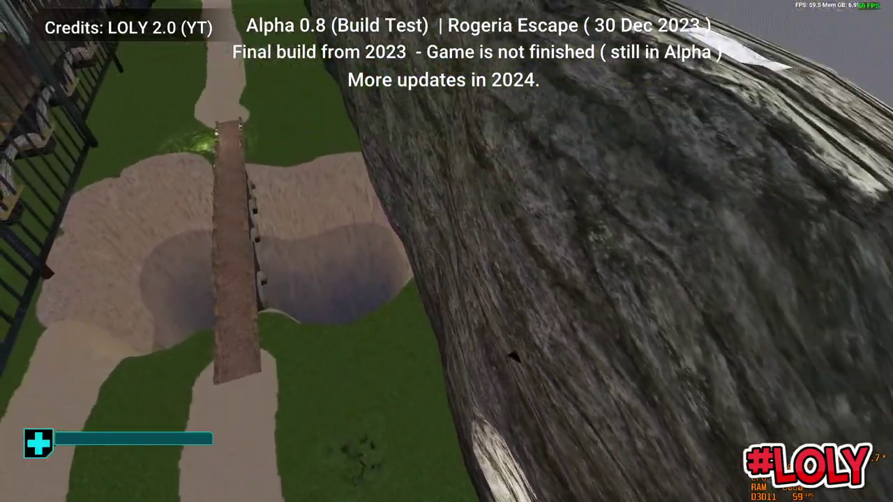
pyautogui.press('Escape')
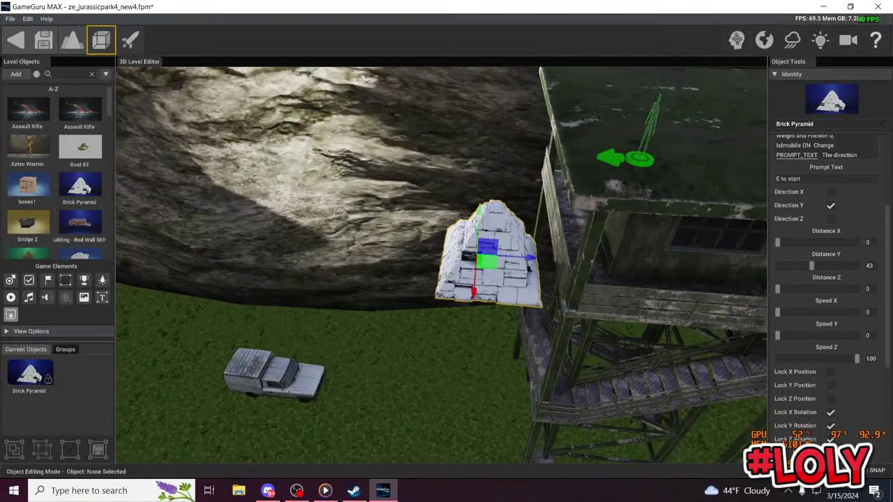
# Step: Set the Platform behavior's Distance X to 64 and Distance Y to 0, and test the level
pyautogui.moveTo(474, 292); pyautogui.dragTo(476, 291, button='right')
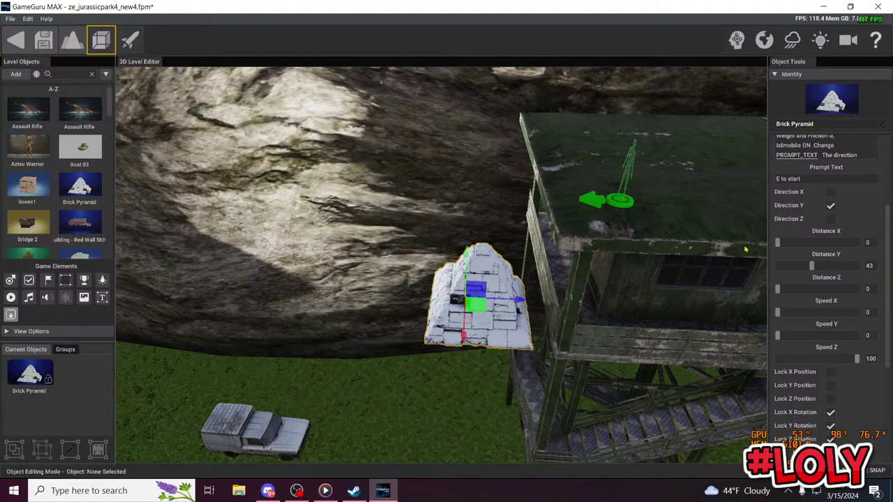
pyautogui.click(826, 243)
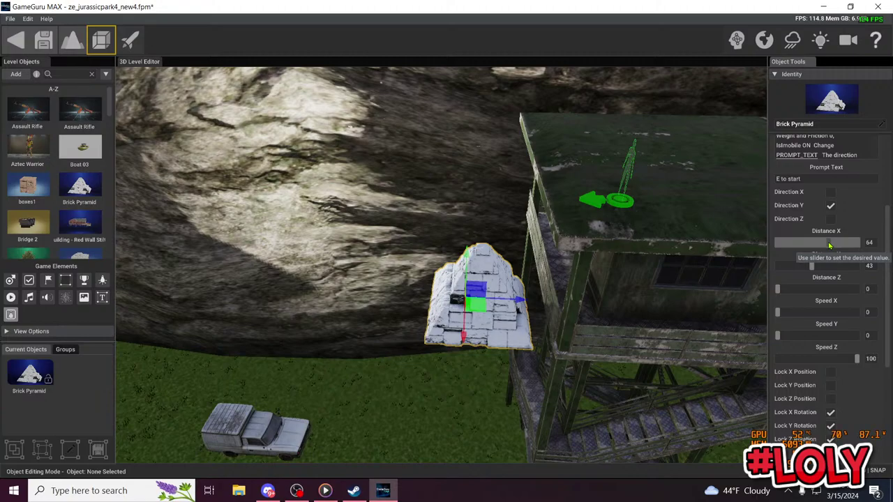
pyautogui.click(830, 243)
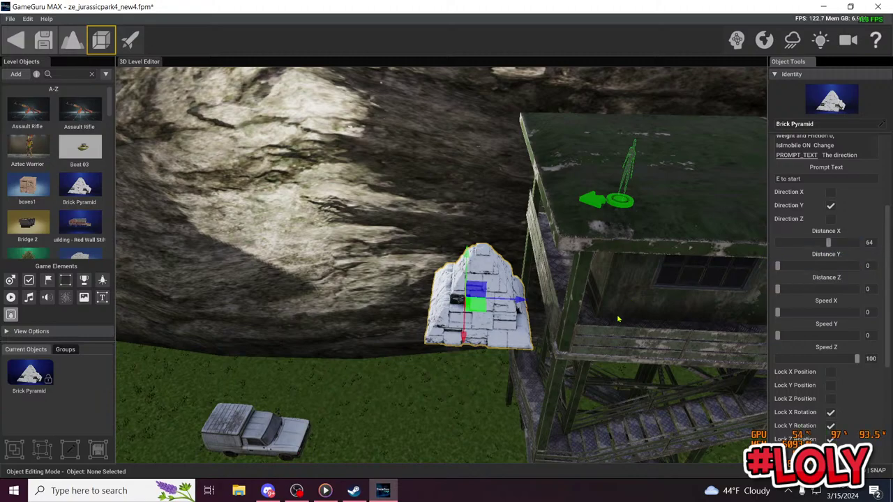
pyautogui.scroll(-3, 870, 408)
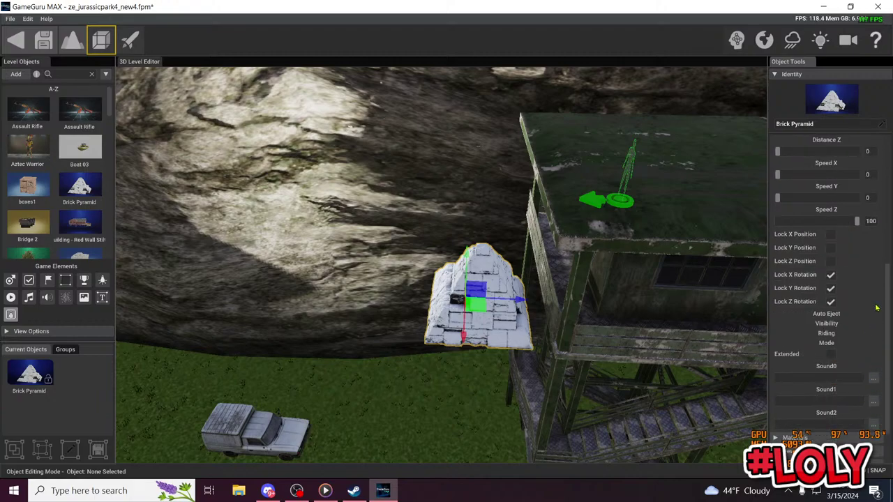
pyautogui.scroll(-1, 872, 300)
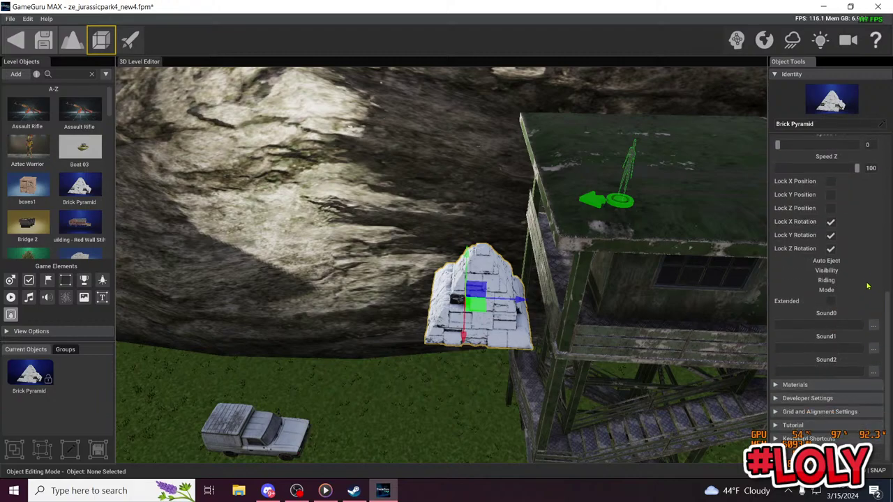
pyautogui.click(130, 40)
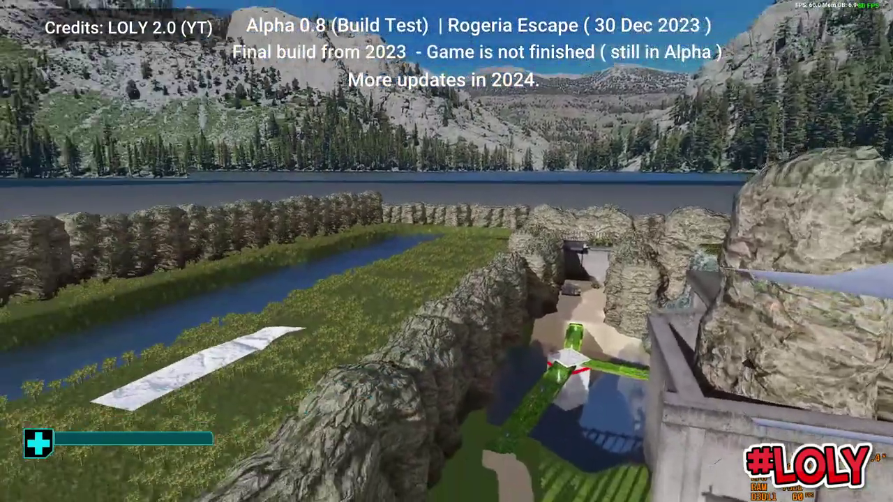
pyautogui.press('Escape')
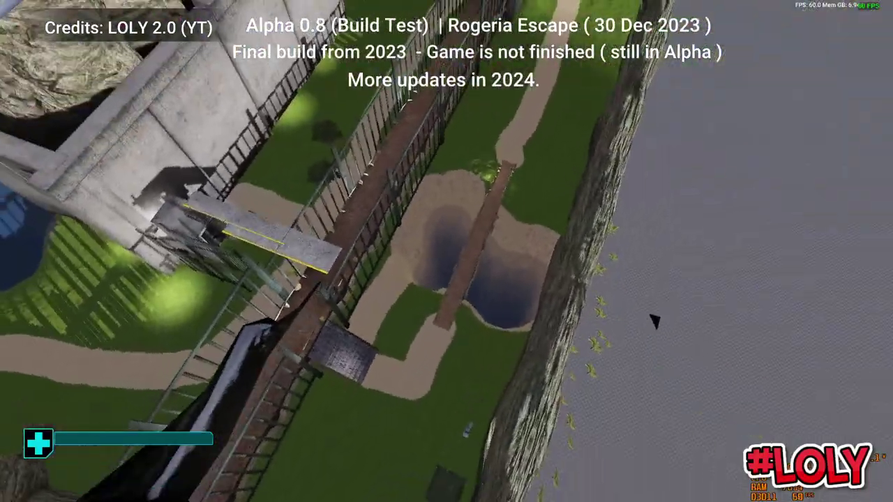
# Step: Turn off Direction Y and turn on Direction X and Direction Z in the Brick Pyramid's Platform behavior
pyautogui.moveTo(445, 271); pyautogui.dragTo(377, 320, button='right')
pyautogui.press('w')
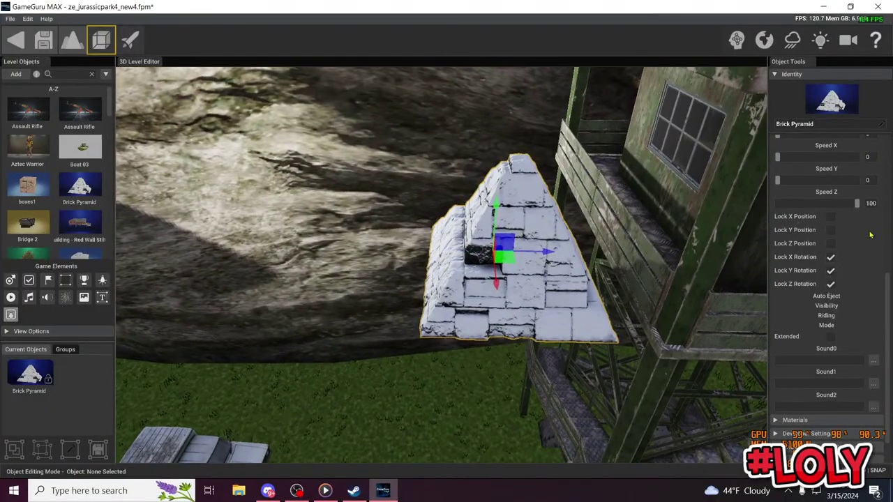
pyautogui.scroll(5, 872, 308)
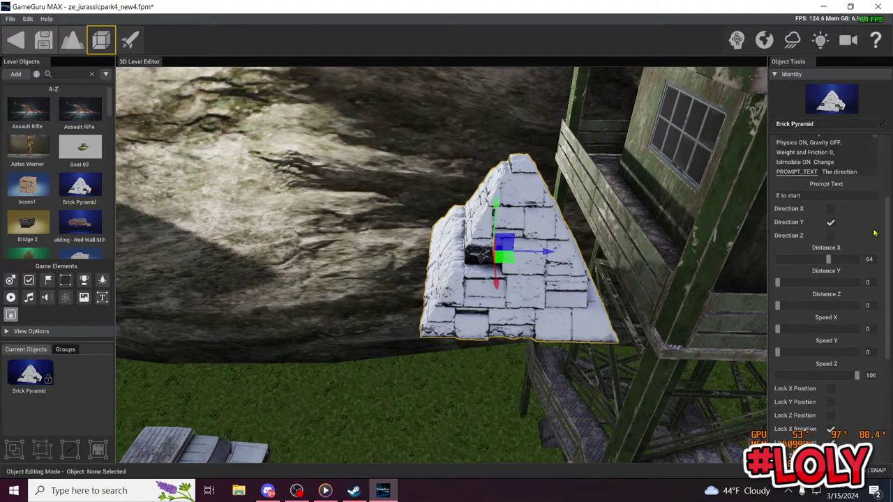
pyautogui.scroll(2, 872, 233)
pyautogui.scroll(-1, 866, 238)
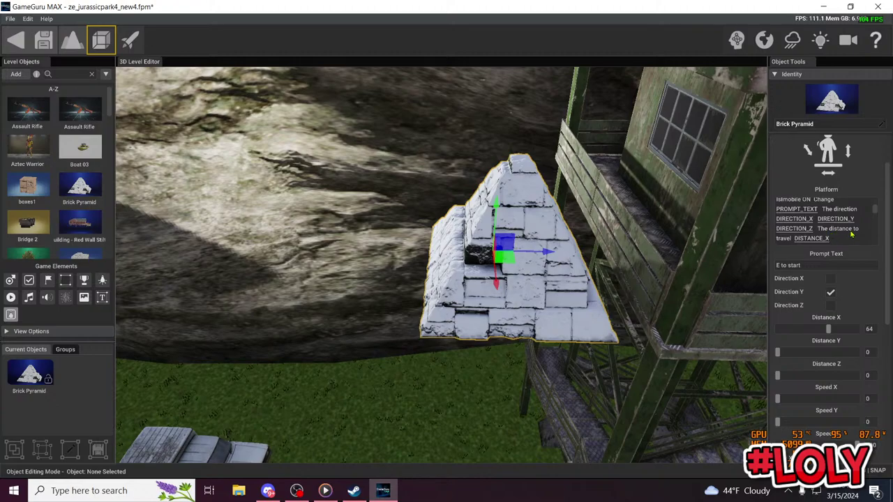
pyautogui.scroll(-1, 851, 235)
pyautogui.scroll(1, 853, 235)
pyautogui.click(831, 293)
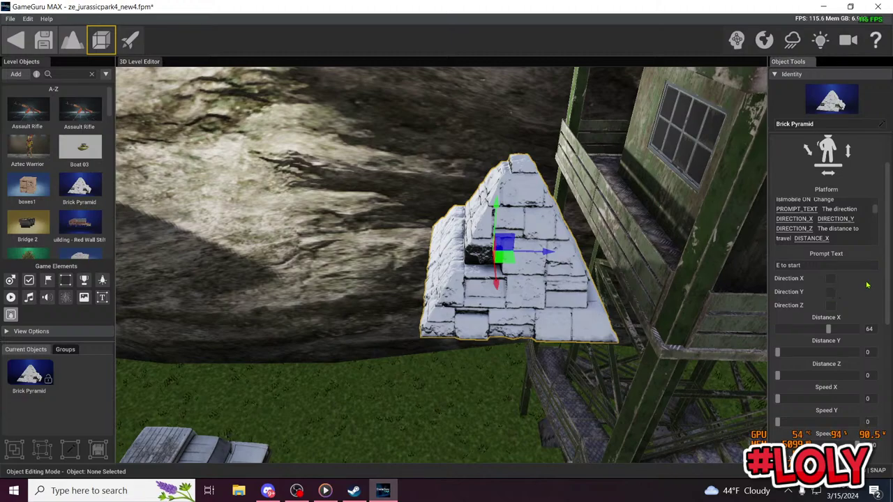
pyautogui.click(830, 279)
pyautogui.click(830, 305)
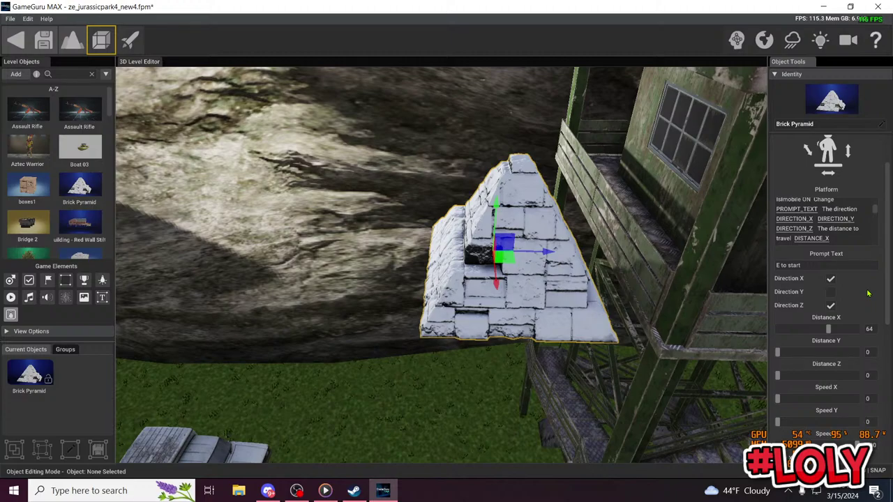
pyautogui.click(831, 305)
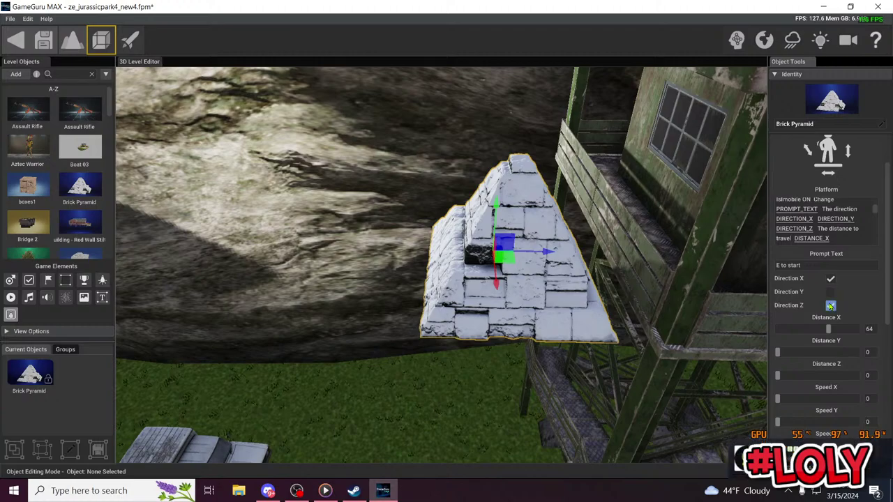
# Step: Switch to Chrome and search Google for "xyz"
pyautogui.click(105, 490)
pyautogui.click(126, 358)
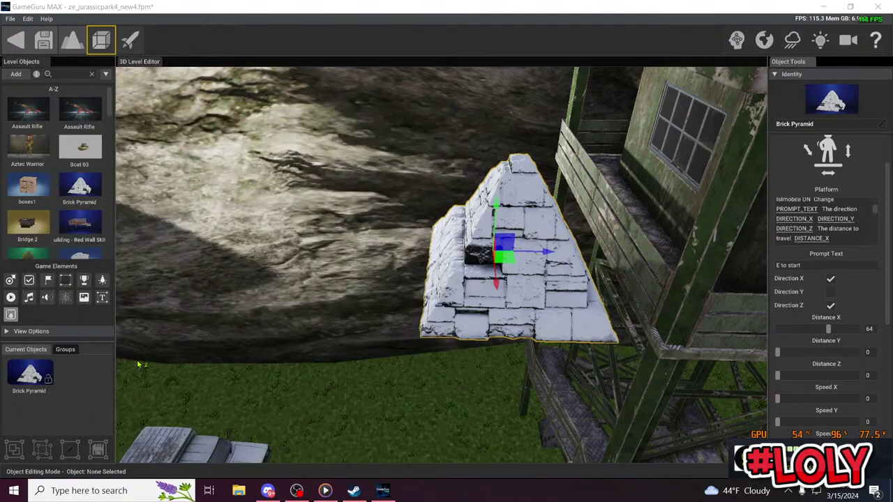
pyautogui.write('zy')
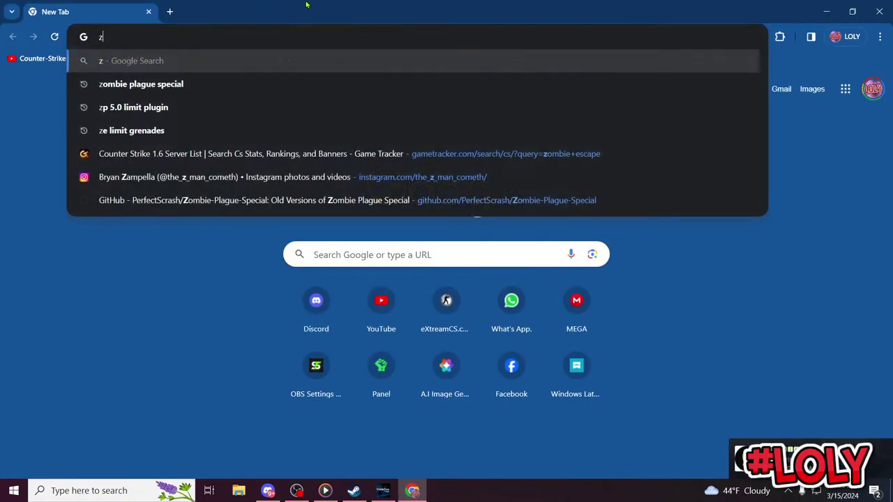
pyautogui.press('BackSpace')
pyautogui.press('BackSpace')
pyautogui.write('xyz')
pyautogui.press('Return')
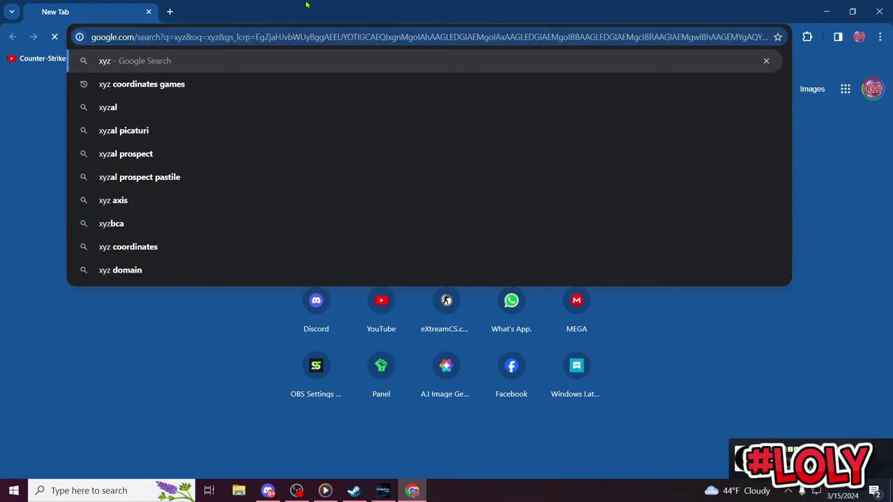
# Step: Refine the search to "xyz coordinates games" and open the Game Development Stack Exchange axis diagram from the image results
pyautogui.click(157, 79)
pyautogui.write('c')
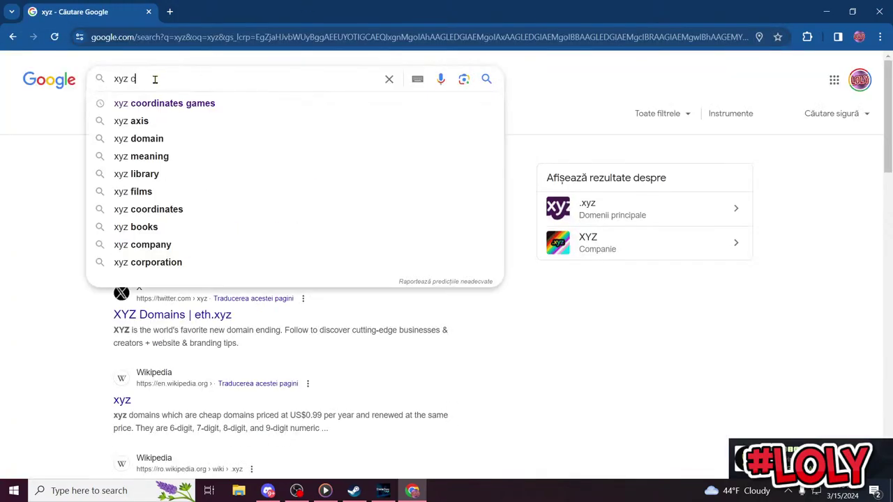
pyautogui.click(209, 104)
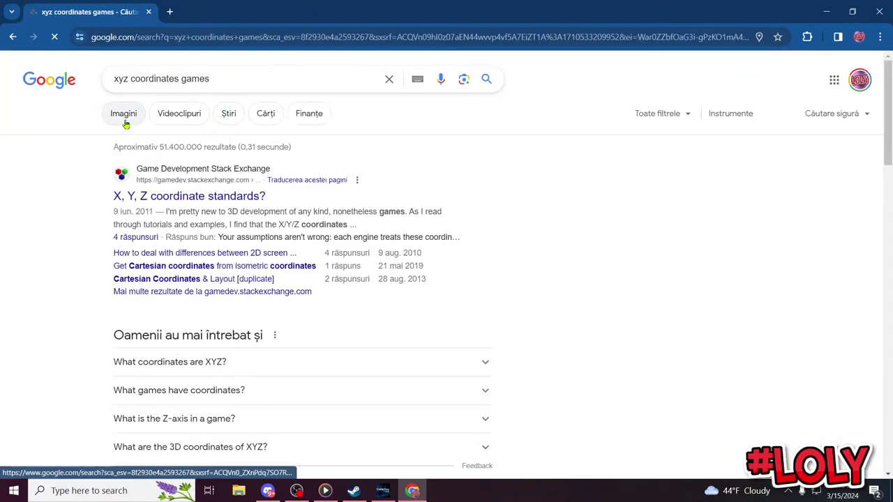
pyautogui.click(125, 115)
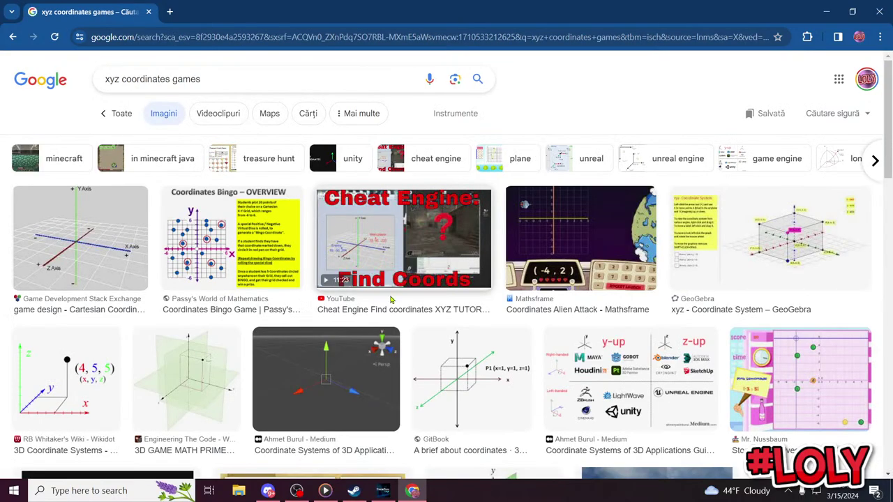
pyautogui.click(78, 246)
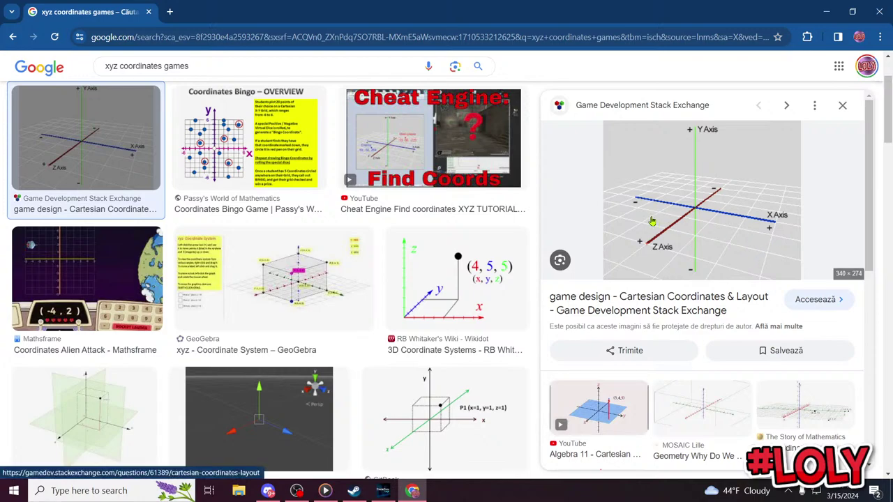
# Step: Return to GameGuru MAX, set Distance X to 15 and Distance Z to 94 for the Brick Pyramid, and test the level
pyautogui.click(826, 12)
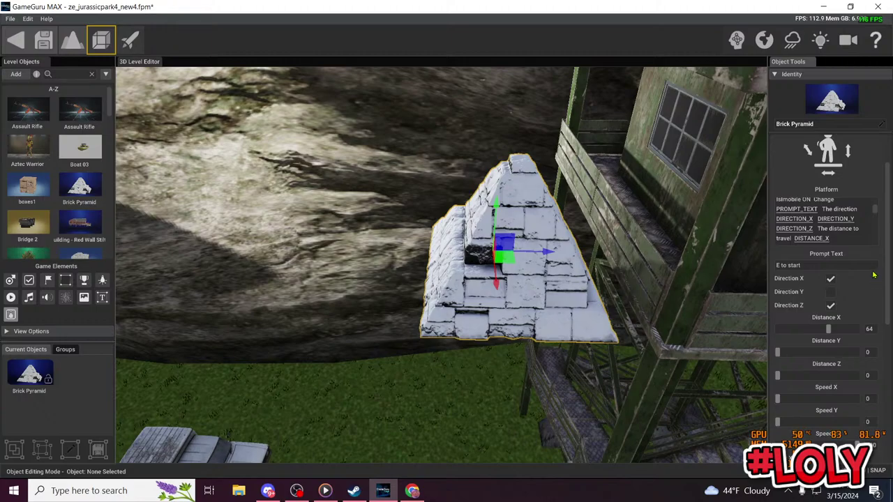
pyautogui.moveTo(841, 329); pyautogui.dragTo(790, 329)
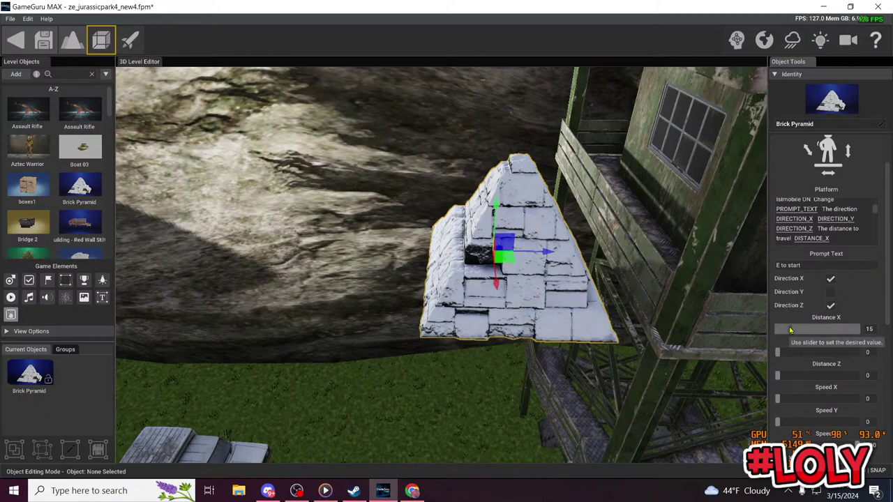
pyautogui.click(412, 491)
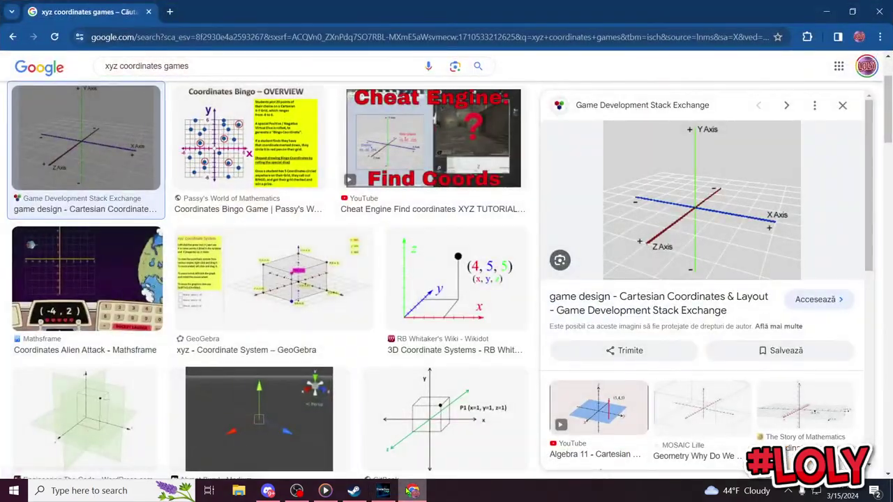
pyautogui.click(410, 491)
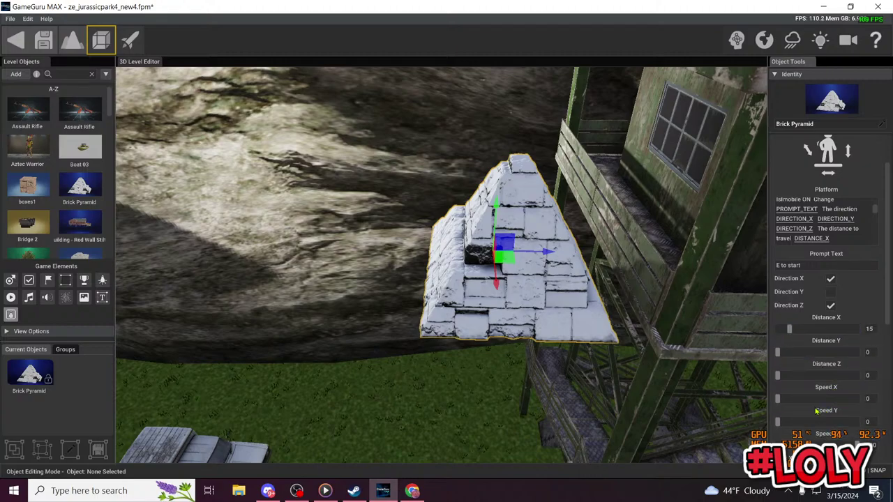
pyautogui.moveTo(781, 378)
pyautogui.mouseDown()
pyautogui.moveTo(822, 380)
pyautogui.moveTo(794, 378)
pyautogui.mouseUp()
pyautogui.click(130, 39)
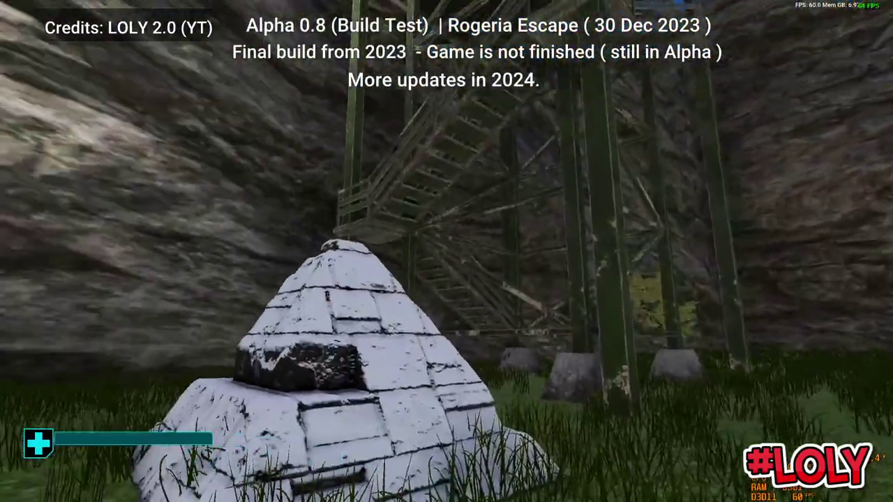
pyautogui.press('Escape')
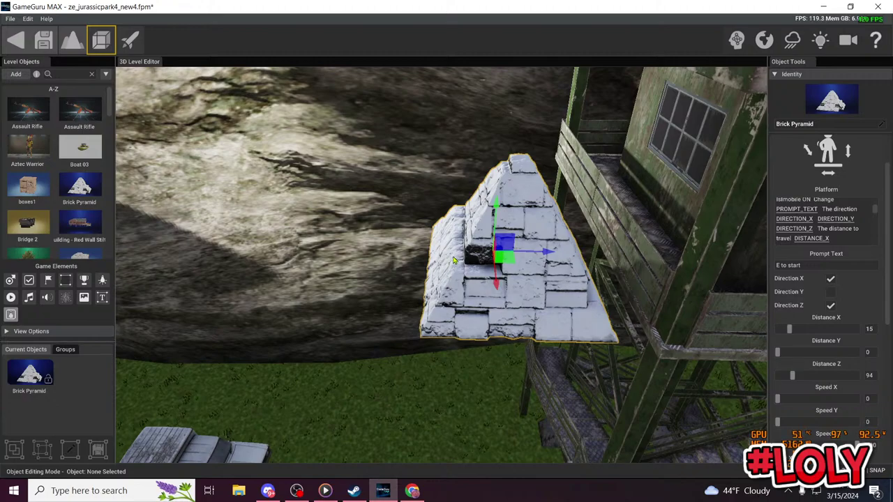
# Step: Compare the axis diagram in Chrome with the pyramid's orientation and direction settings in GameGuru MAX
pyautogui.click(412, 491)
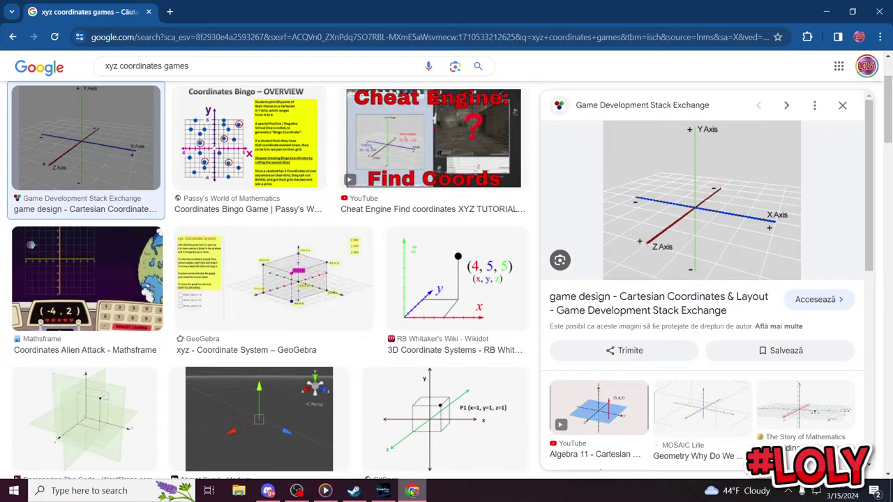
pyautogui.click(412, 492)
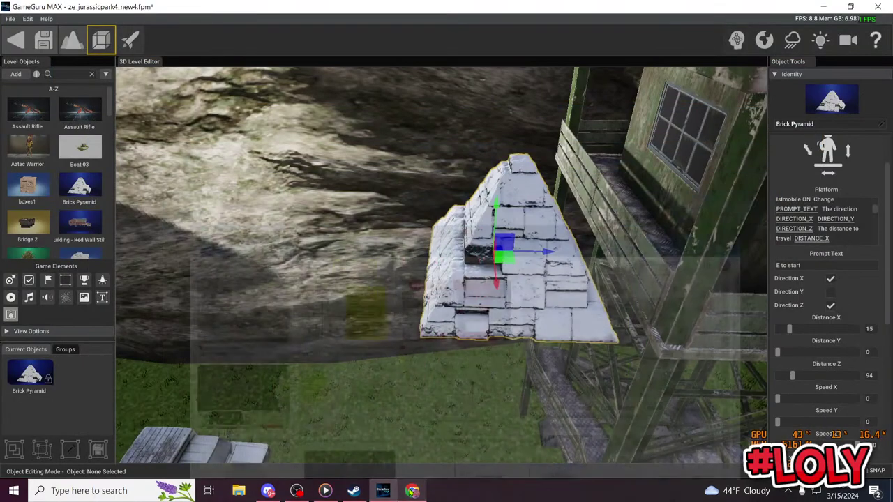
pyautogui.click(412, 492)
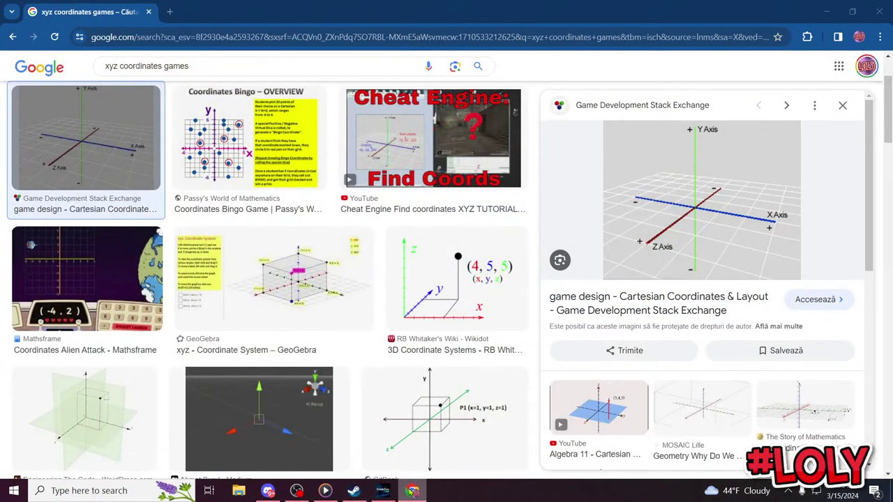
pyautogui.click(413, 492)
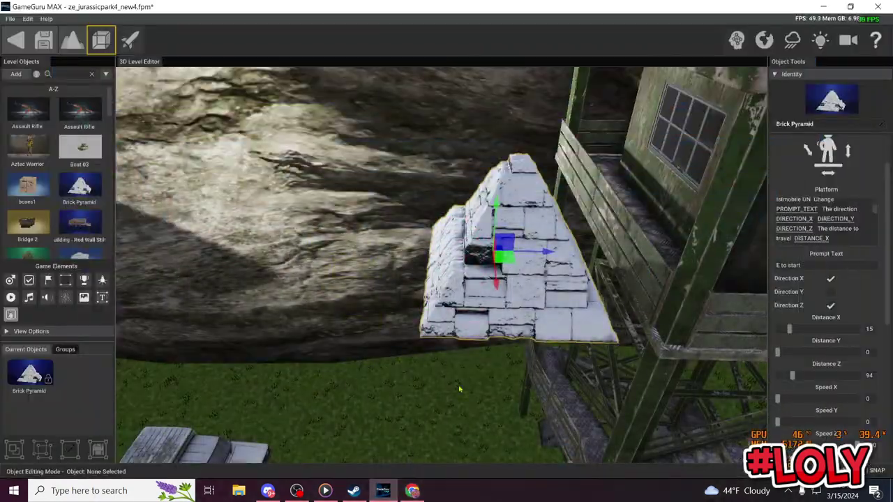
# Step: Set the Brick Pyramid's platform movement to Direction Y and Direction Z without X, and lower Speed Z to 16
pyautogui.click(830, 292)
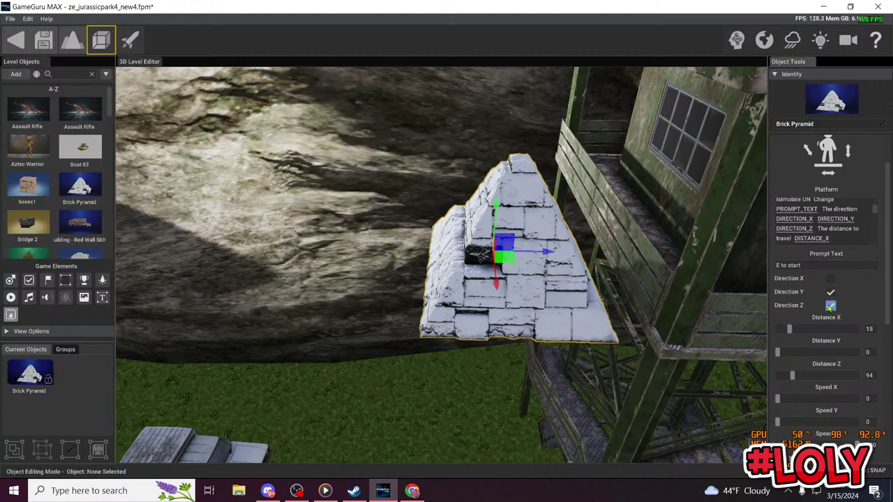
pyautogui.click(830, 306)
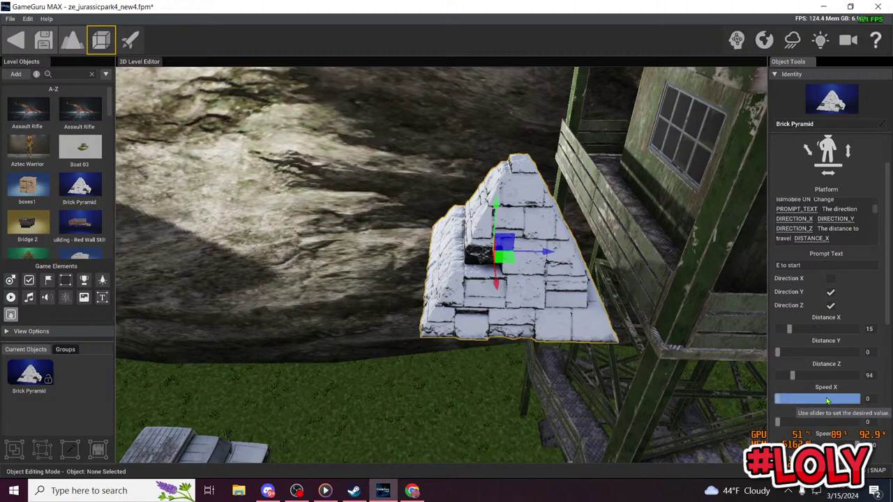
pyautogui.scroll(-1, 830, 395)
pyautogui.scroll(-2, 858, 335)
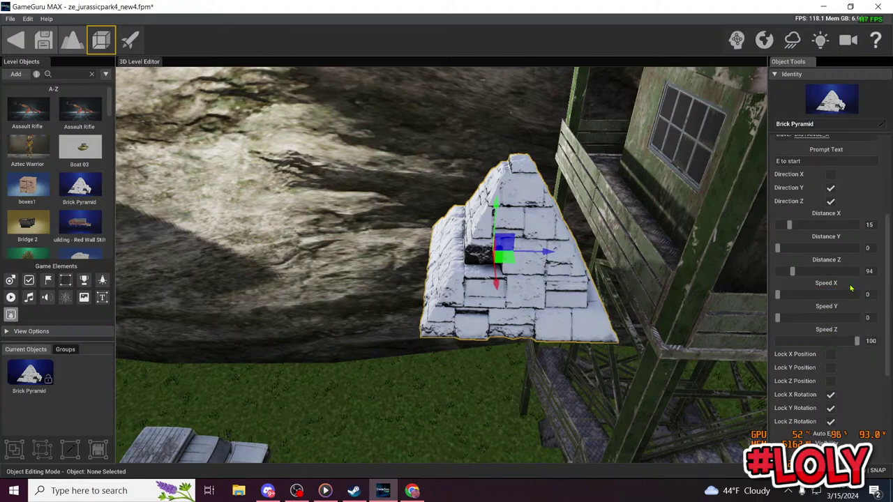
pyautogui.moveTo(857, 340); pyautogui.dragTo(791, 341)
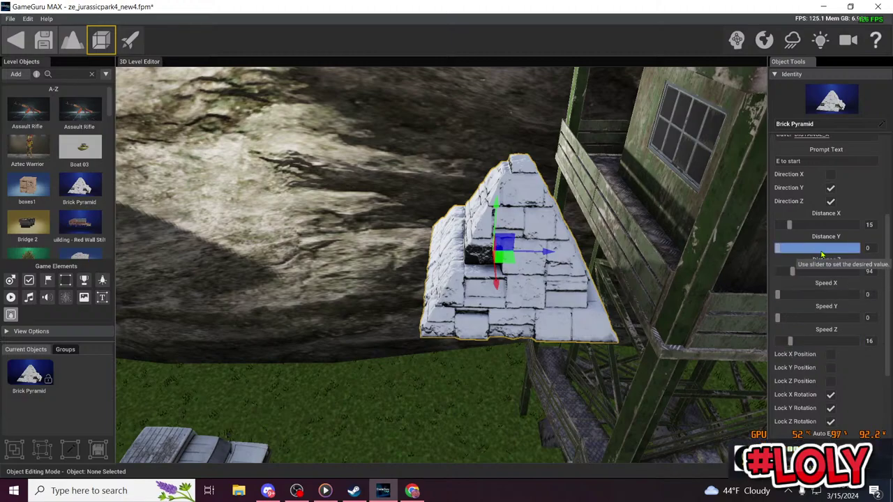
# Step: Set the Brick Pyramid's Distance Y to 20 and Distance Z to 184
pyautogui.scroll(1, 809, 276)
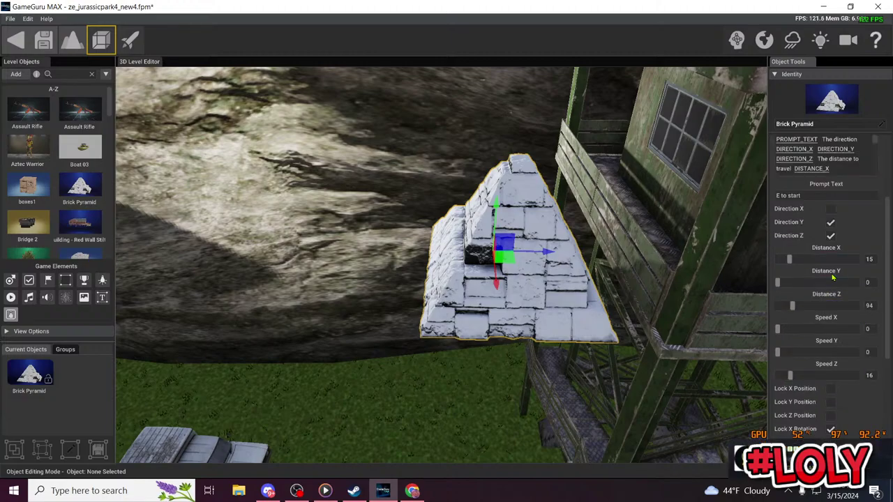
pyautogui.click(786, 286)
pyautogui.moveTo(786, 286); pyautogui.dragTo(807, 305)
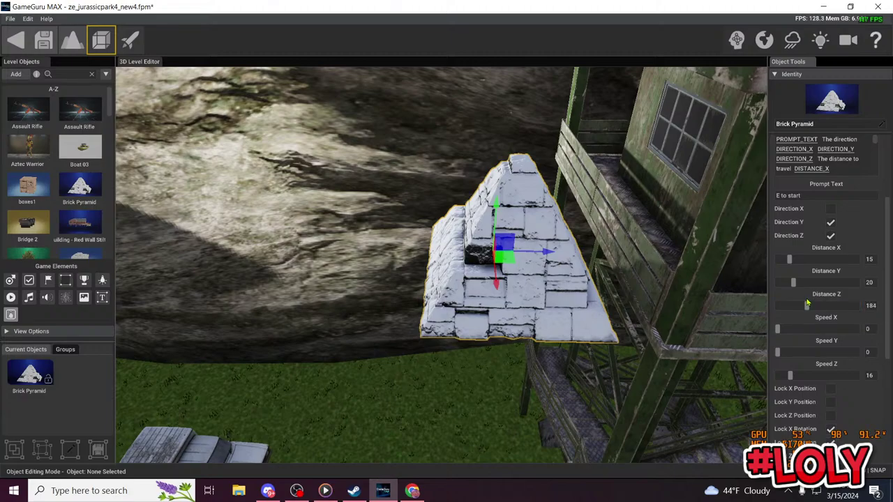
# Step: Review the remaining Platform behavior settings of the Brick Pyramid and play-test the level with the new distances
pyautogui.scroll(2, 865, 194)
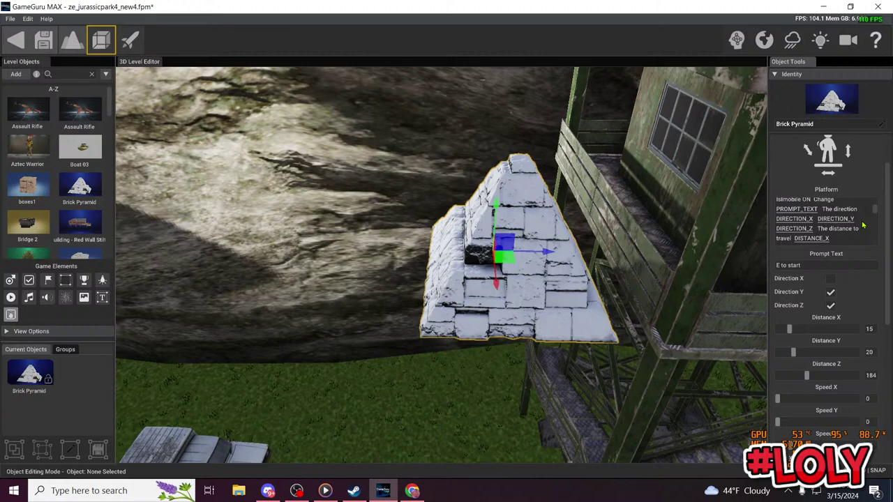
pyautogui.scroll(-1, 863, 272)
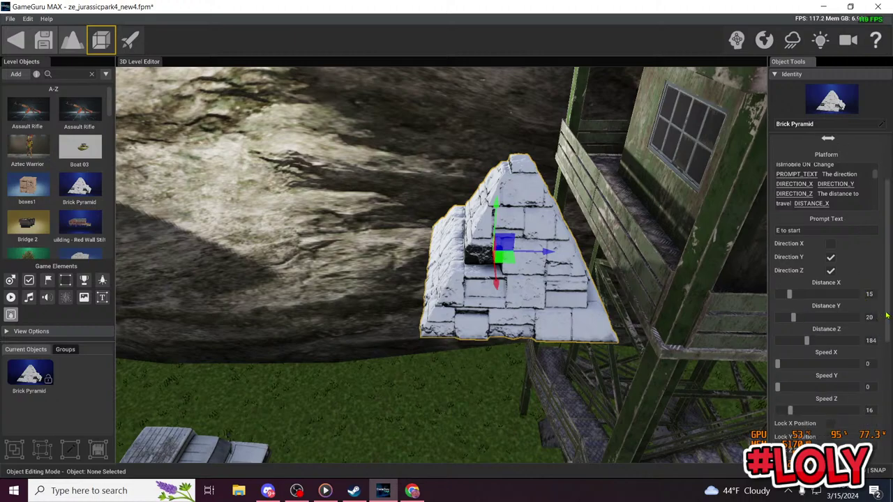
pyautogui.moveTo(888, 310); pyautogui.dragTo(891, 409)
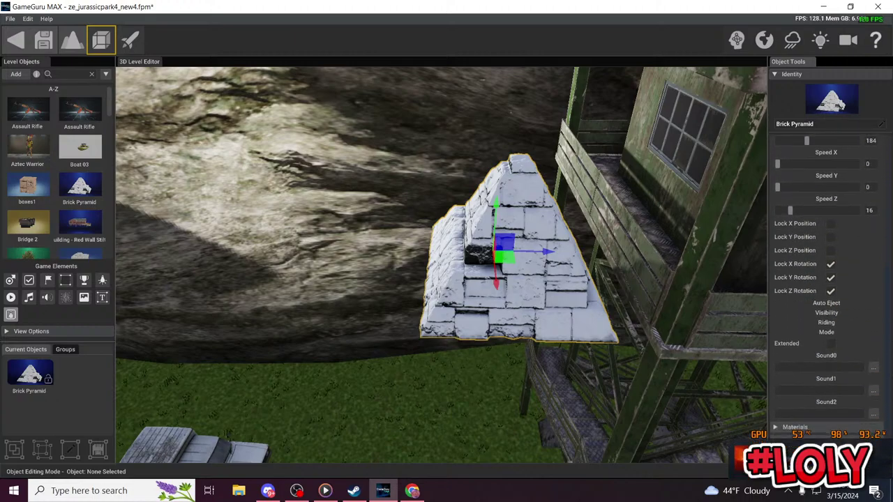
pyautogui.scroll(5, 883, 272)
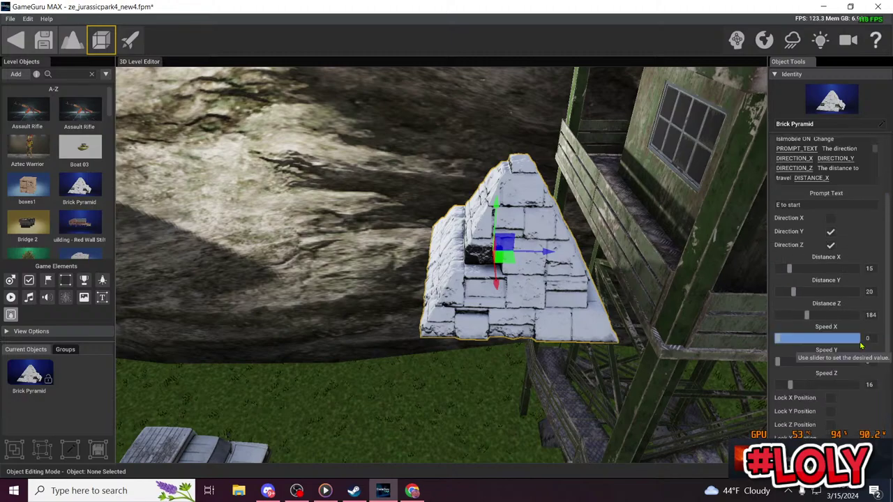
pyautogui.scroll(2, 882, 276)
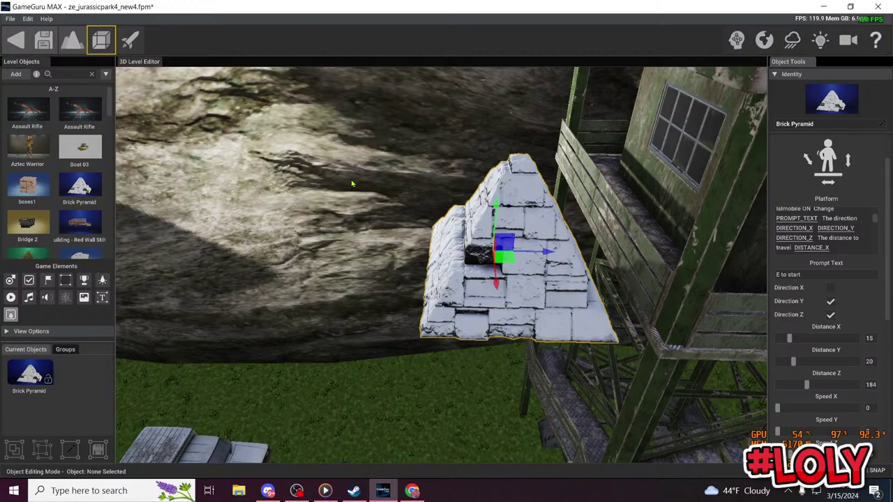
pyautogui.click(130, 39)
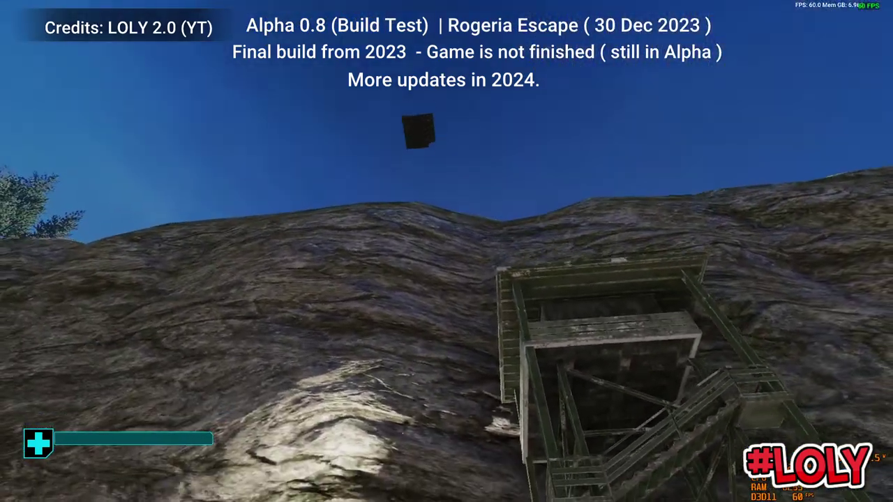
pyautogui.press('Escape')
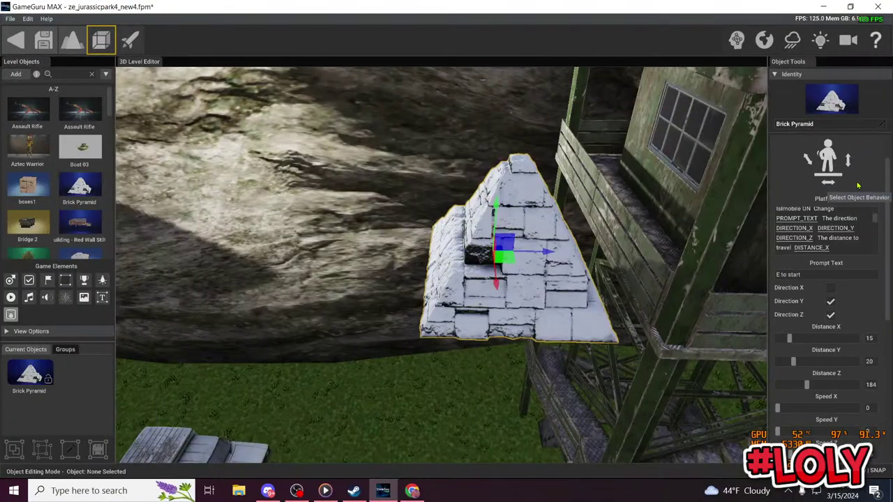
# Step: Set the IsImmobile property of the Brick Pyramid to Yes in its general settings
pyautogui.scroll(-2, 890, 315)
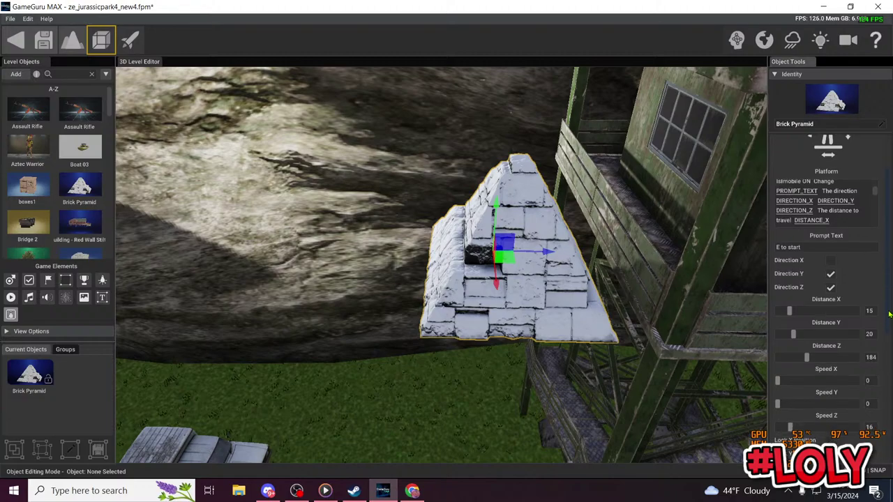
pyautogui.scroll(3, 829, 176)
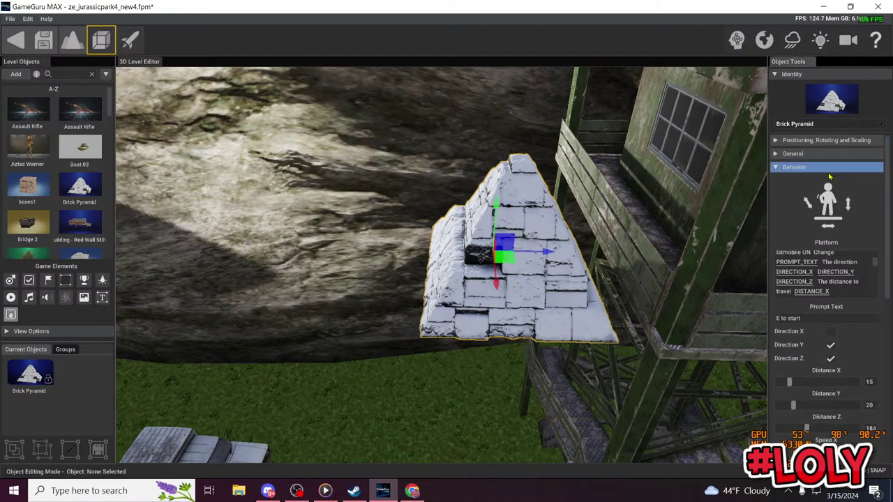
pyautogui.click(828, 168)
pyautogui.click(823, 155)
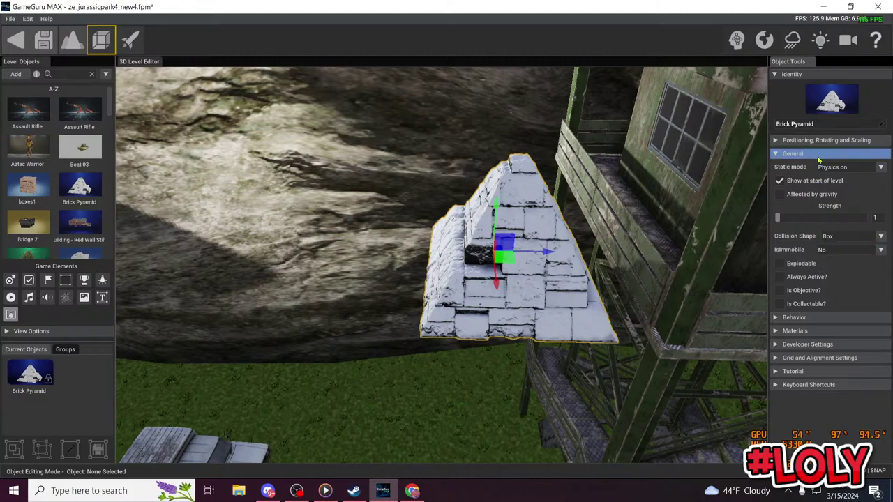
pyautogui.click(882, 252)
pyautogui.click(882, 251)
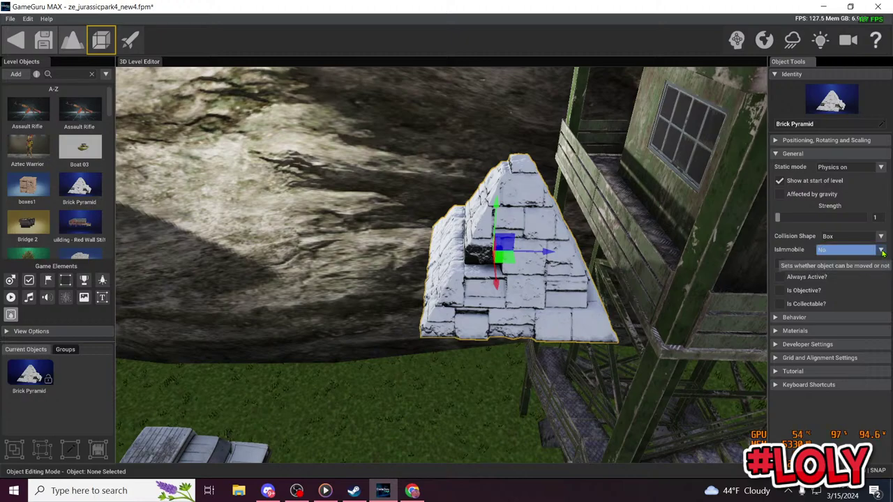
pyautogui.click(882, 252)
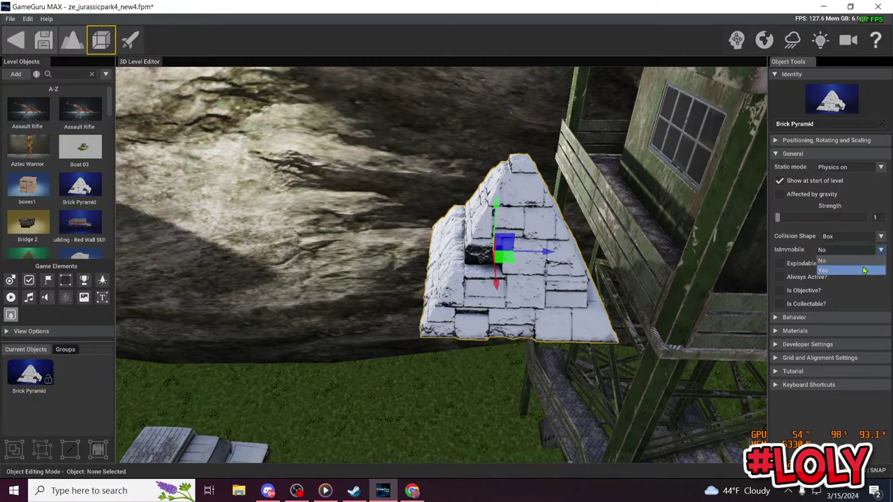
pyautogui.click(872, 269)
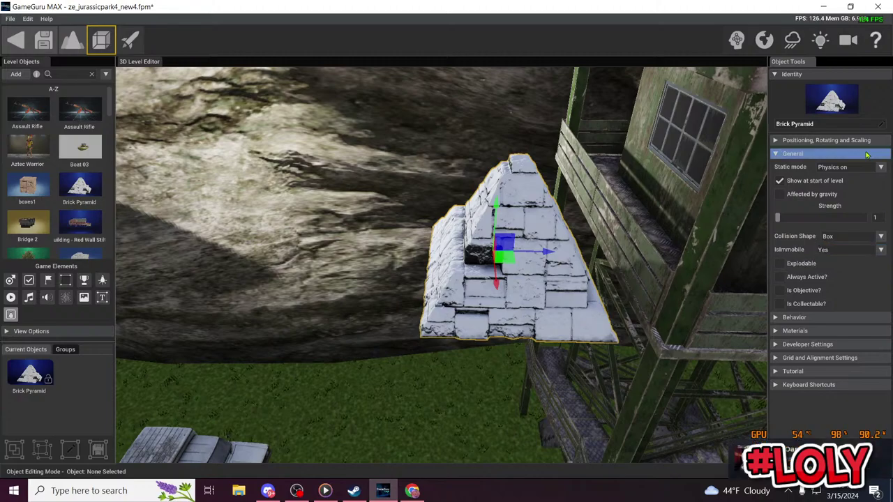
# Step: Play-test the level to check how the Brick Pyramid platform moves with IsImmobile enabled
pyautogui.click(830, 153)
pyautogui.click(129, 40)
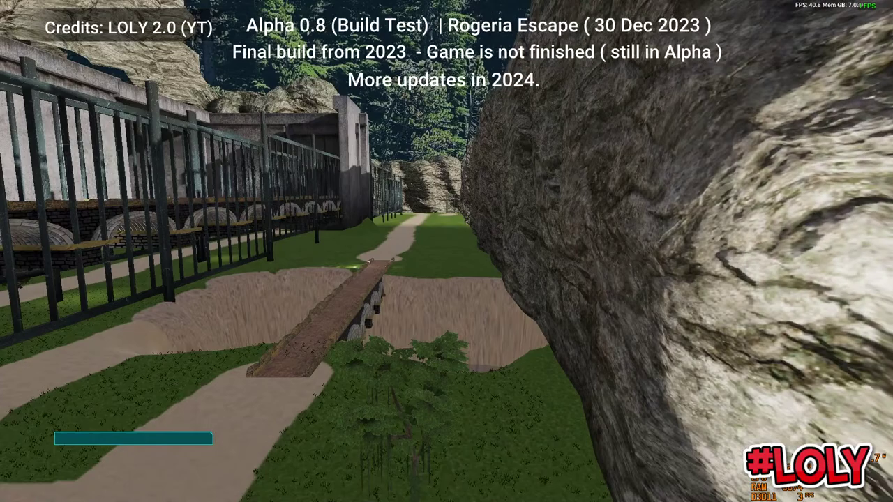
pyautogui.press('w')
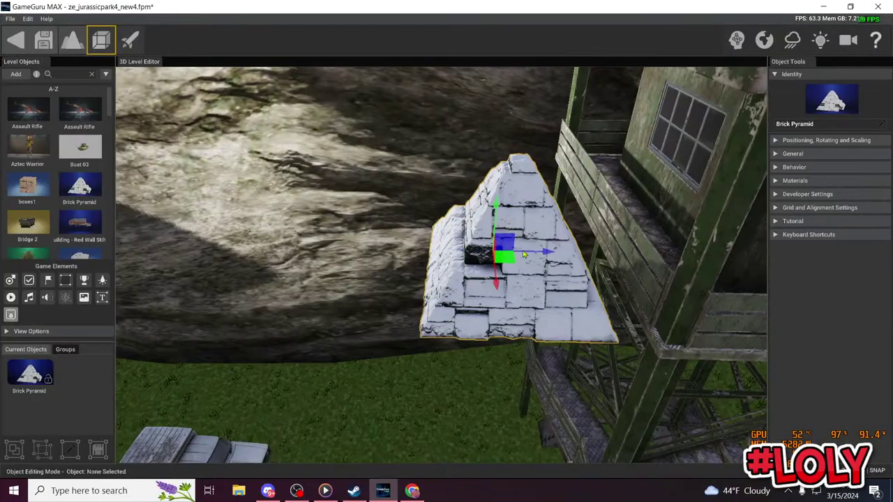
# Step: Check the Platform behavior description against the pyramid's physics, gravity and IsImmobile settings, and consult the axis diagram in Chrome
pyautogui.moveTo(523, 251)
pyautogui.mouseDown(button='right')
pyautogui.moveTo(572, 206)
pyautogui.moveTo(521, 257)
pyautogui.mouseUp(button='right')
pyautogui.click(847, 169)
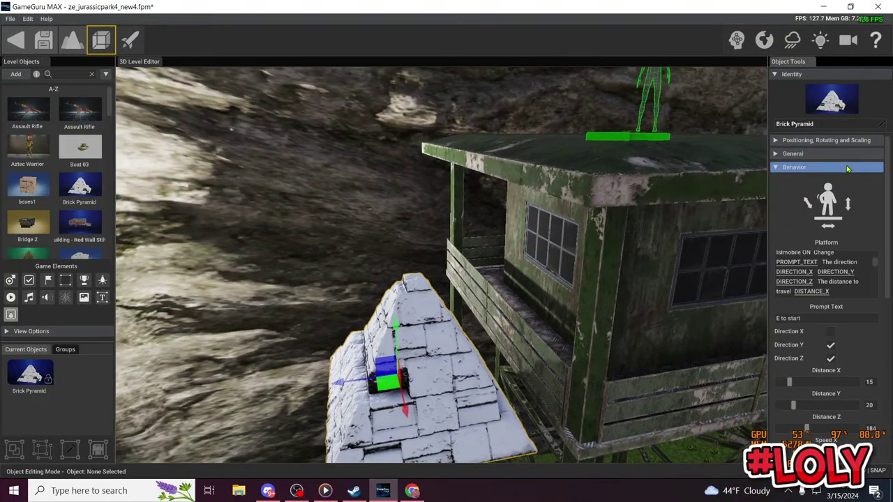
pyautogui.scroll(-3, 863, 333)
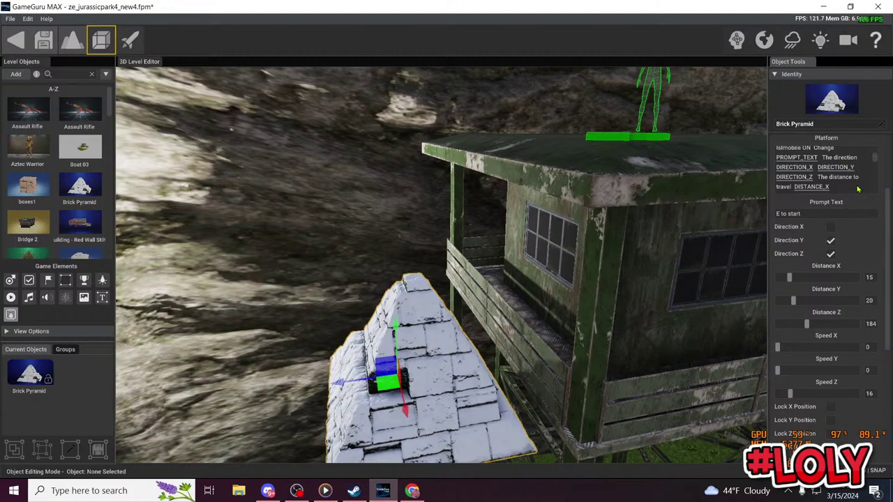
pyautogui.scroll(1, 857, 186)
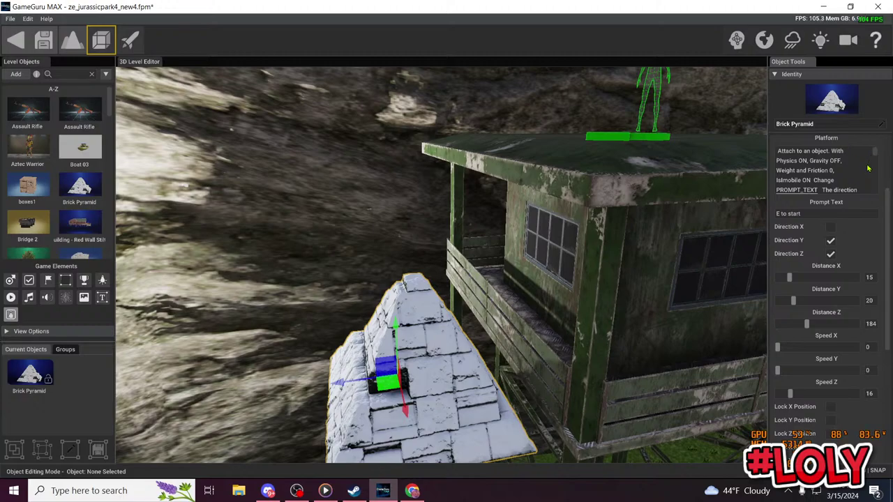
pyautogui.scroll(5, 872, 246)
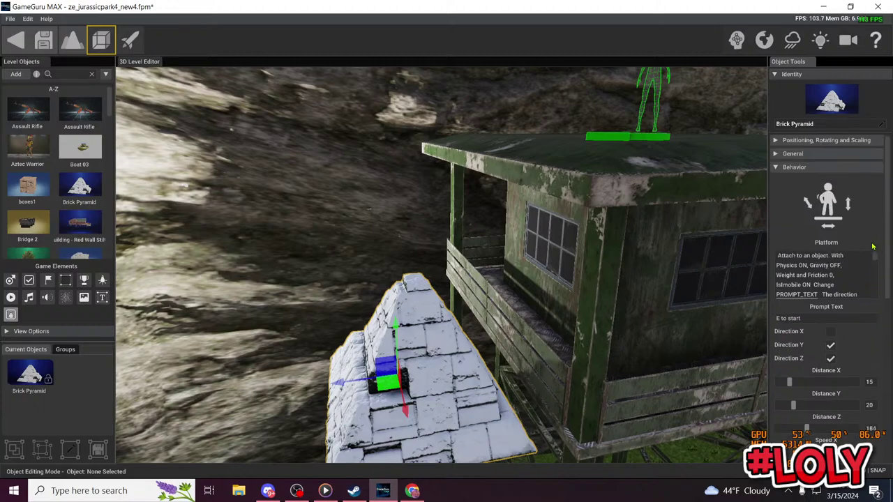
pyautogui.click(820, 169)
pyautogui.click(819, 154)
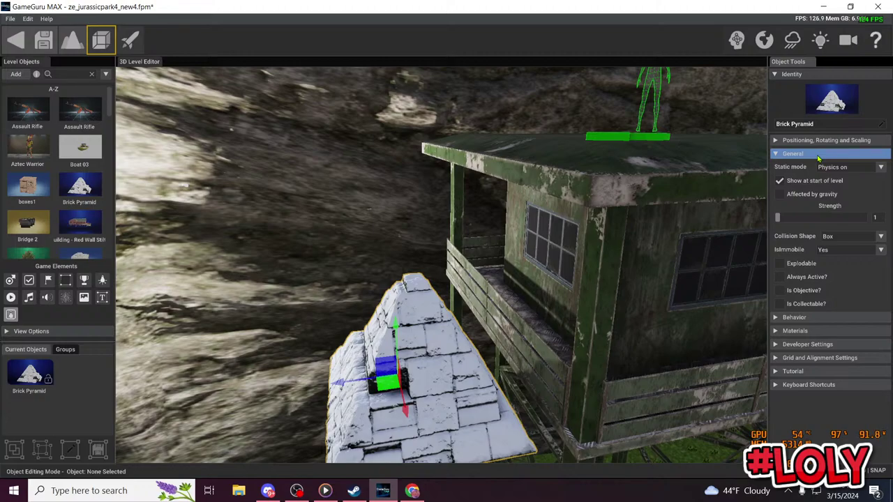
pyautogui.click(818, 154)
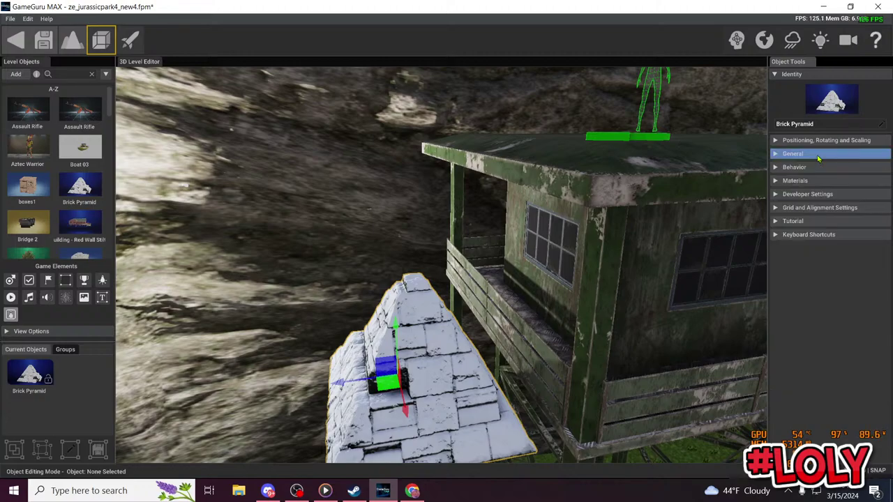
pyautogui.click(826, 169)
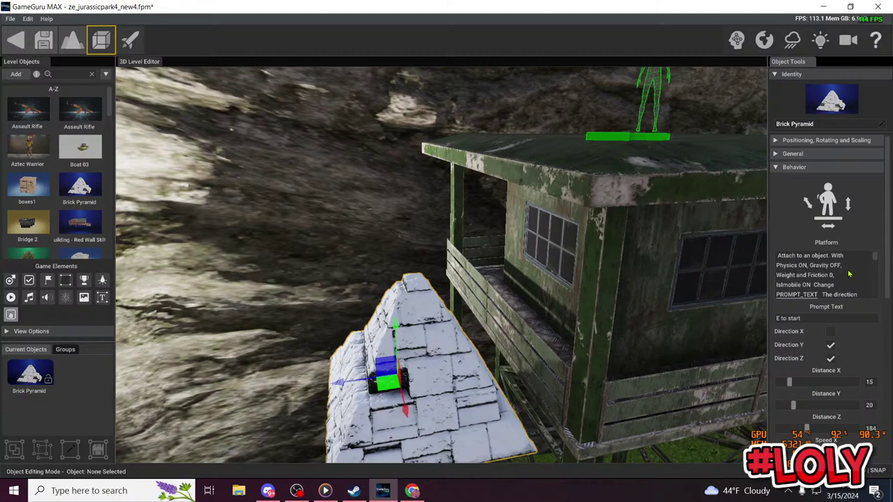
pyautogui.scroll(-1, 838, 279)
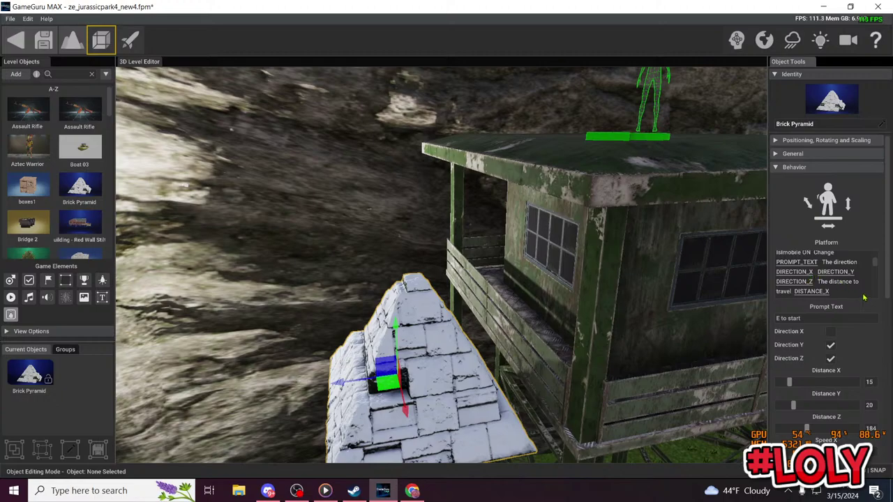
pyautogui.scroll(-3, 878, 302)
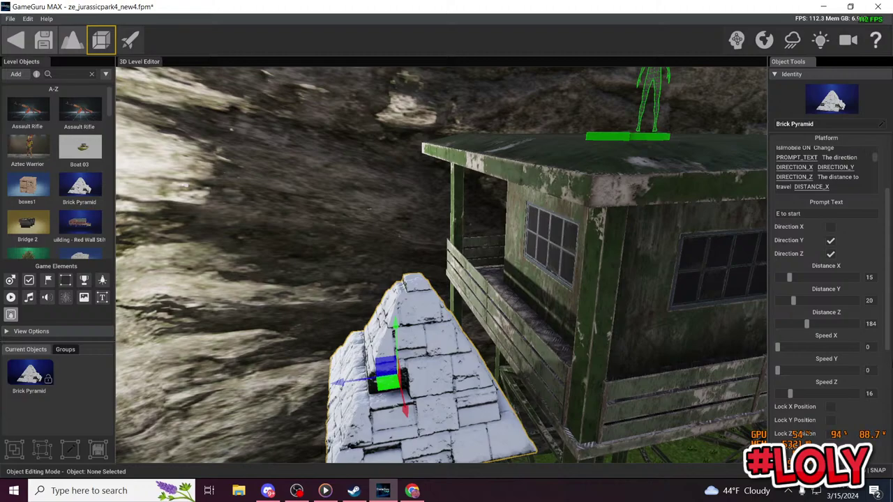
pyautogui.click(413, 491)
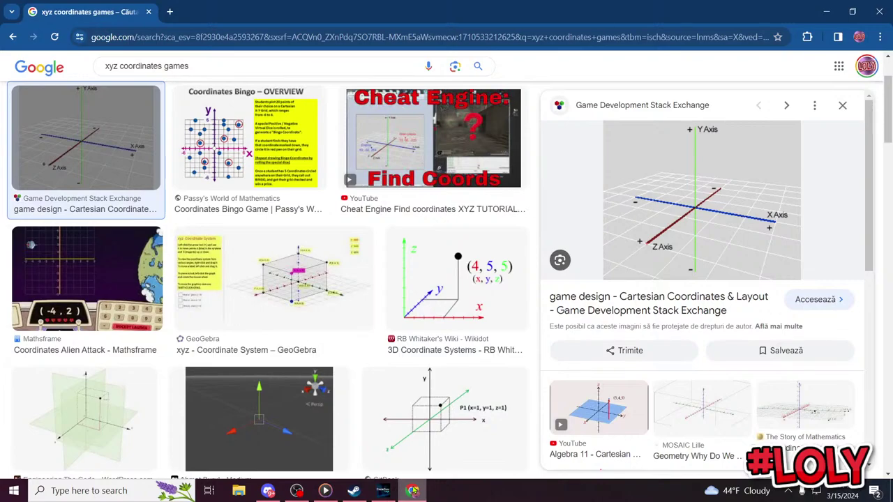
pyautogui.click(412, 492)
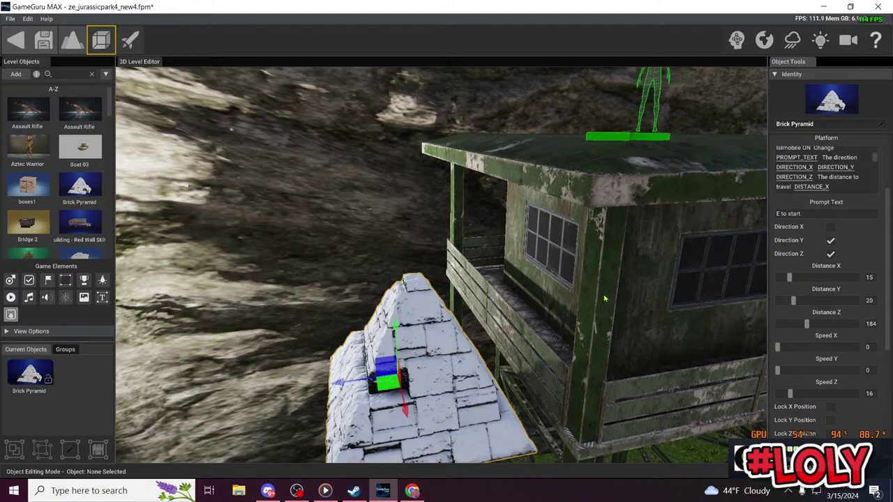
# Step: Set the Brick Pyramid's Speed Z to 61 and play-test the level
pyautogui.moveTo(790, 394); pyautogui.dragTo(826, 395)
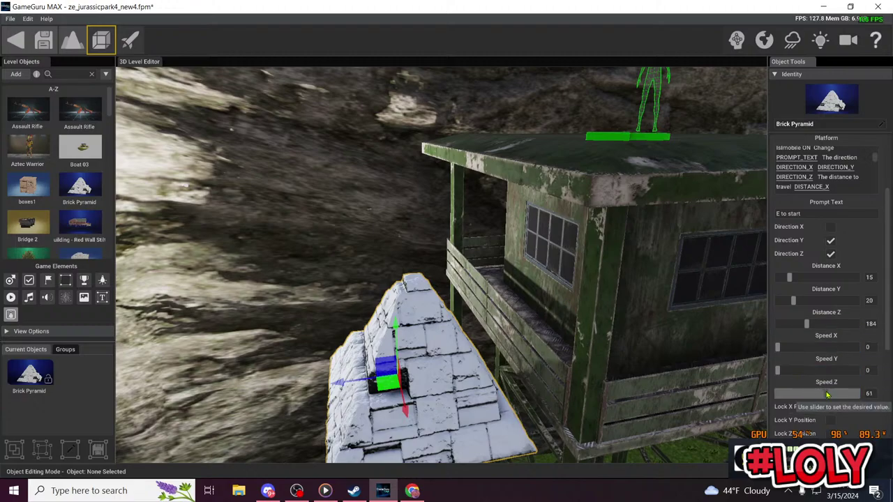
pyautogui.click(138, 45)
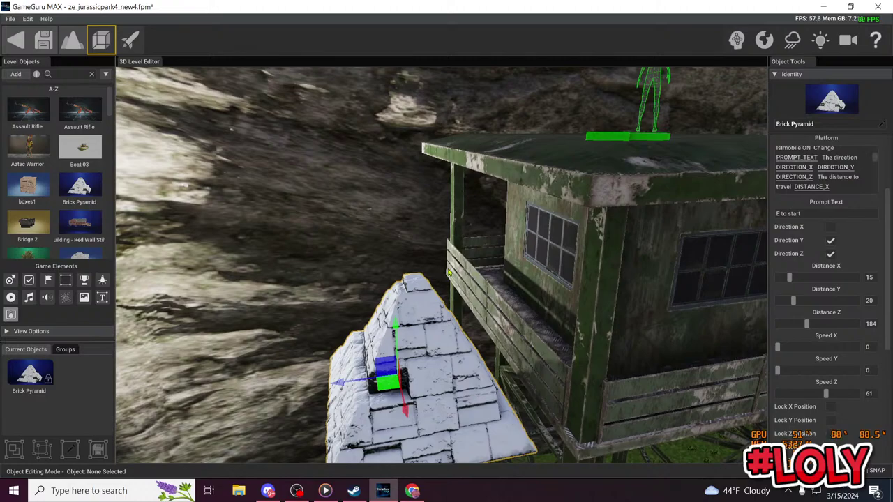
pyautogui.moveTo(449, 272); pyautogui.dragTo(486, 303, button='right')
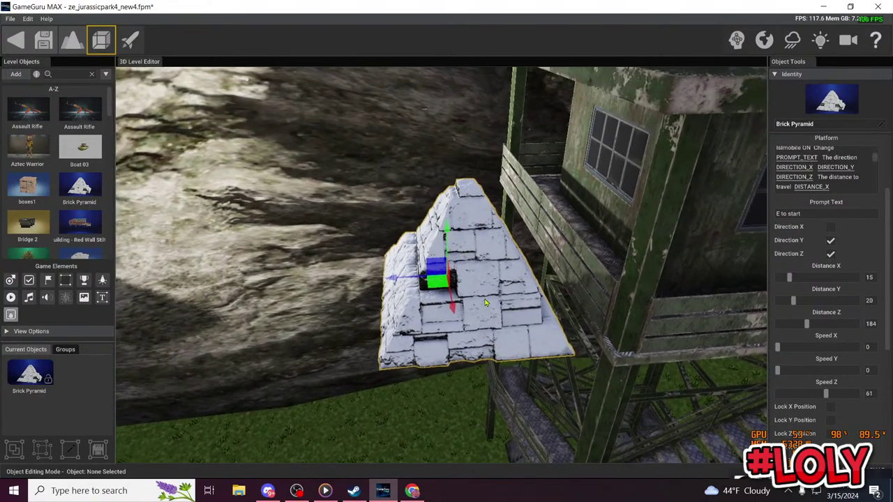
# Step: Set the Brick Pyramid's Speed Z to 95 and play-test the level, starting the platform
pyautogui.click(848, 395)
pyautogui.moveTo(848, 395); pyautogui.dragTo(859, 395)
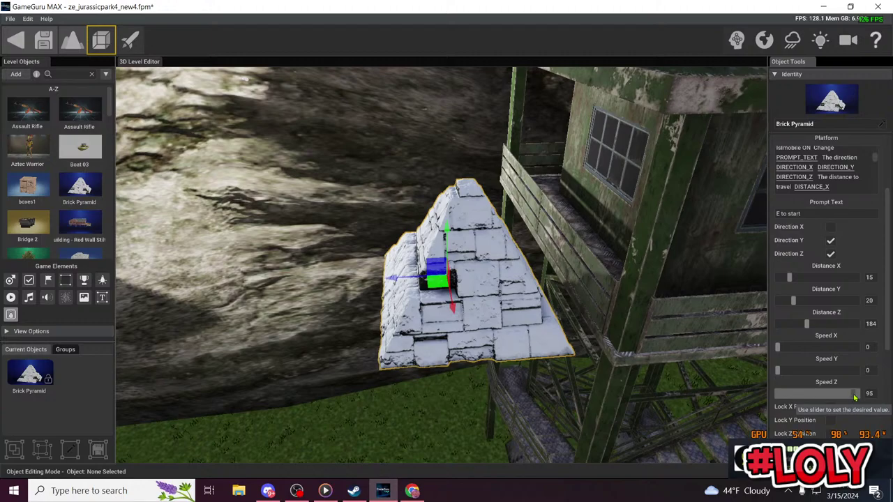
pyautogui.scroll(-5, 883, 416)
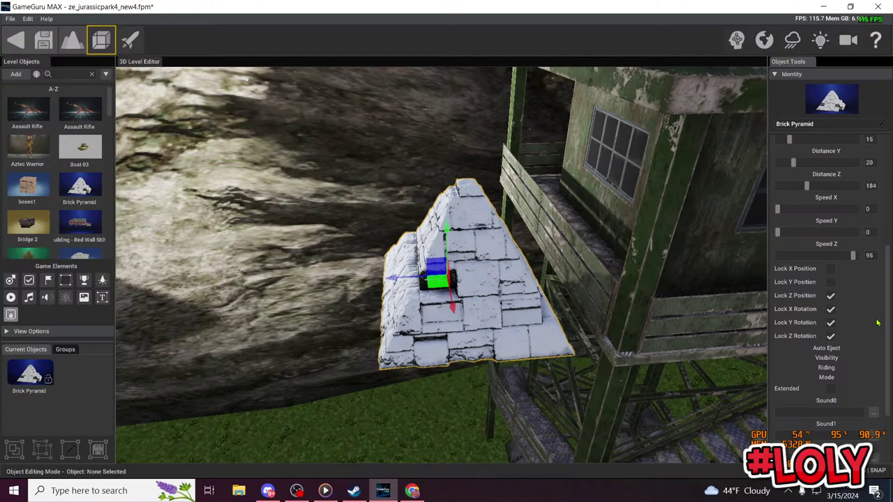
pyautogui.scroll(1, 872, 330)
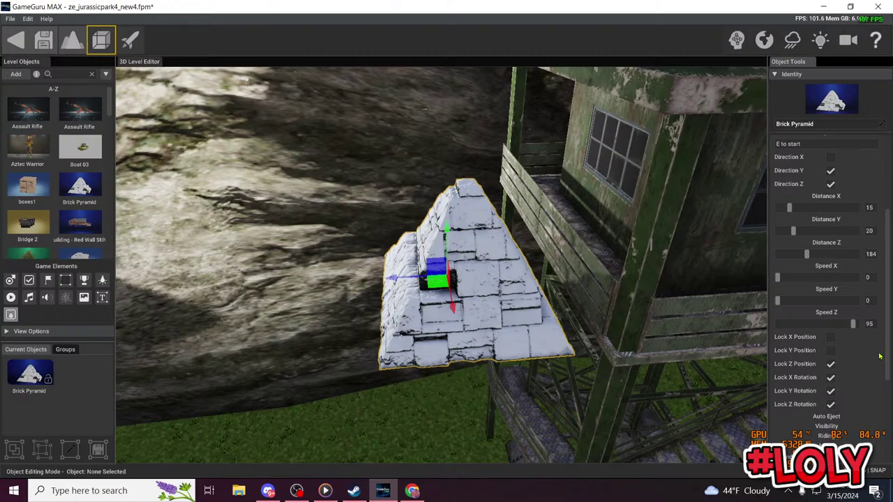
pyautogui.click(132, 42)
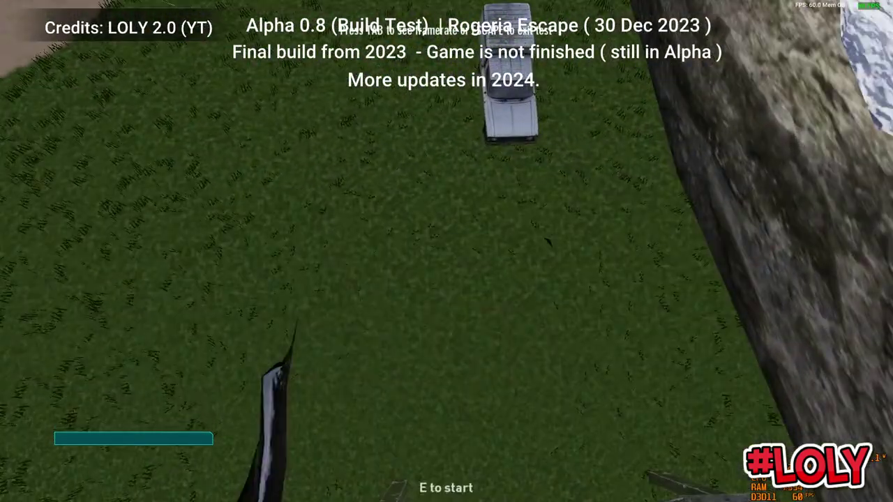
pyautogui.press('e')
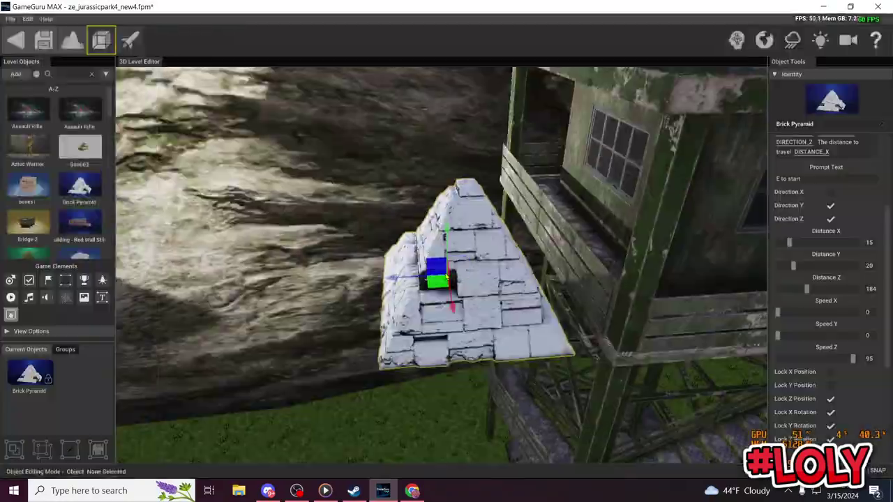
# Step: Turn off Lock Z Position for the Brick Pyramid and set its Speed Z to 100
pyautogui.scroll(1, 870, 214)
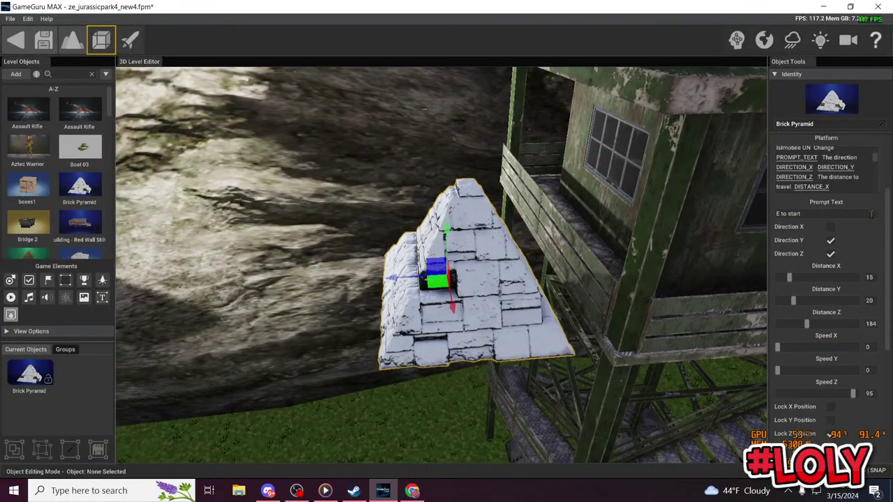
pyautogui.scroll(-3, 874, 252)
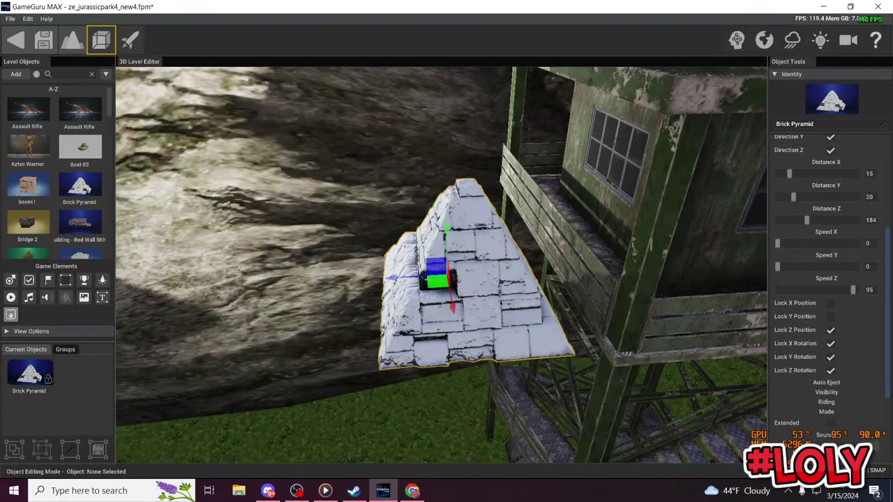
pyautogui.click(830, 330)
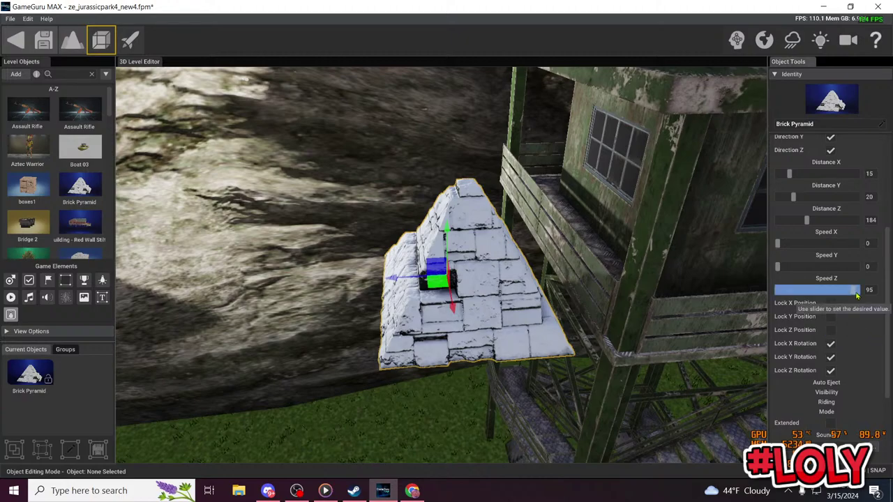
pyautogui.moveTo(853, 289); pyautogui.dragTo(860, 290)
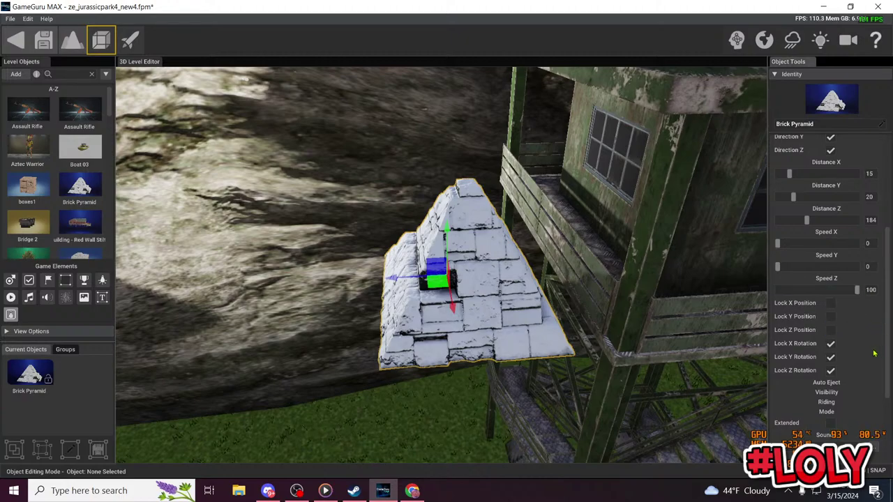
pyautogui.scroll(1, 855, 324)
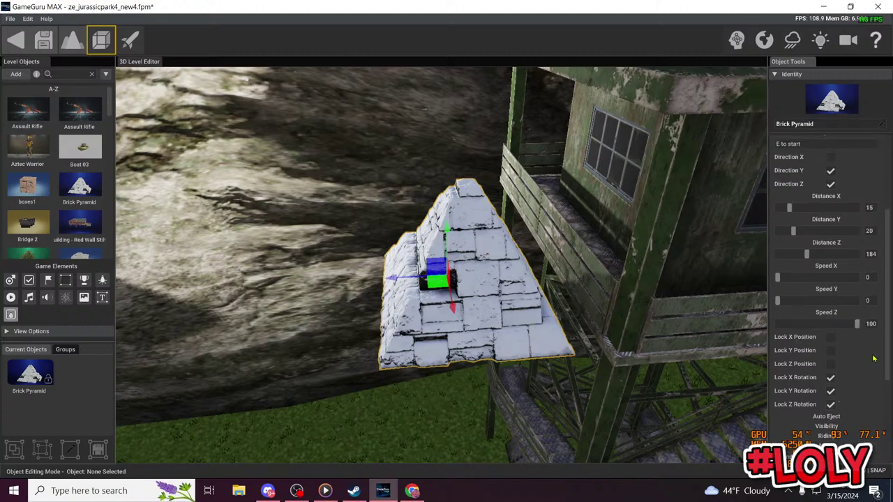
# Step: Disable Direction Y on the Brick Pyramid and set Distance Z to 281, with Distance X and Distance Y at 0
pyautogui.click(413, 491)
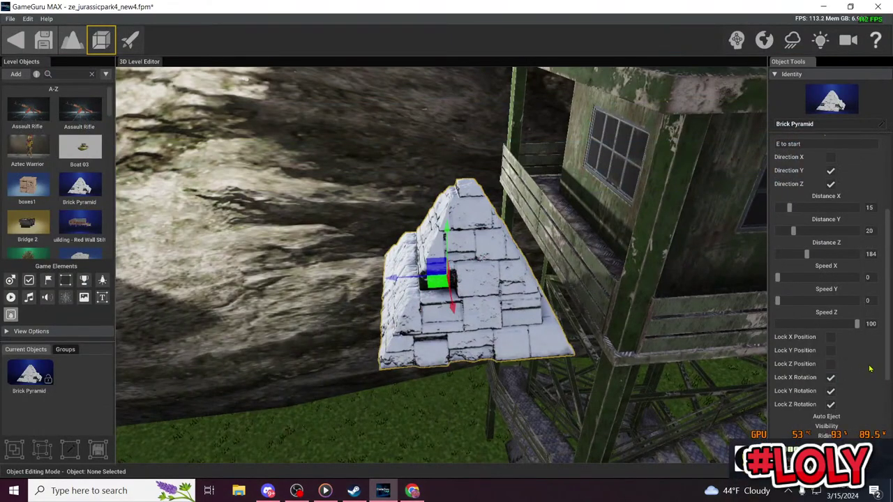
pyautogui.click(830, 171)
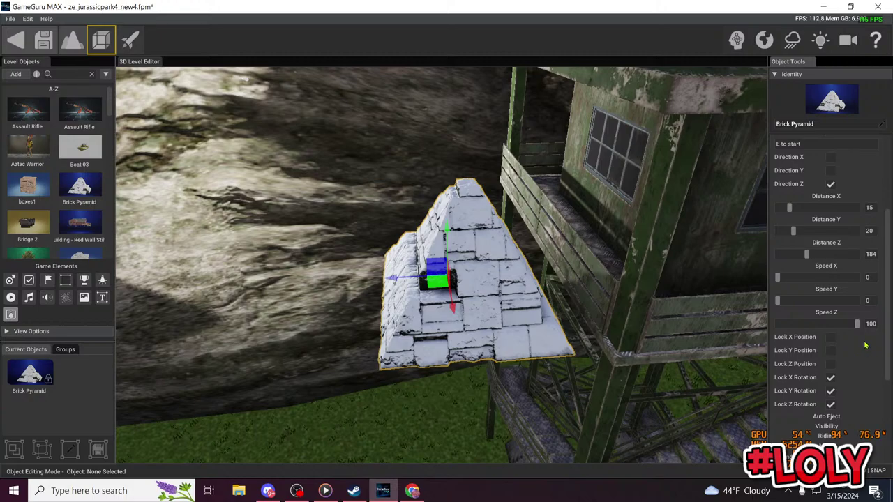
pyautogui.click(823, 255)
pyautogui.click(824, 256)
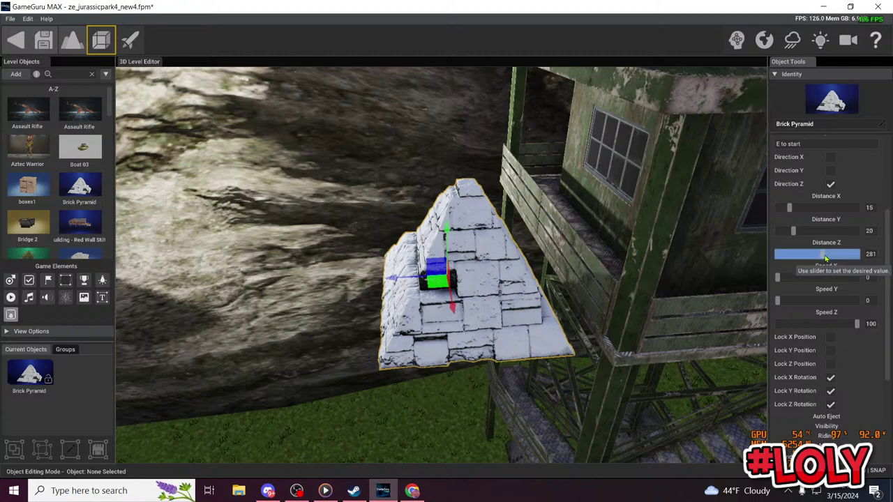
pyautogui.click(796, 236)
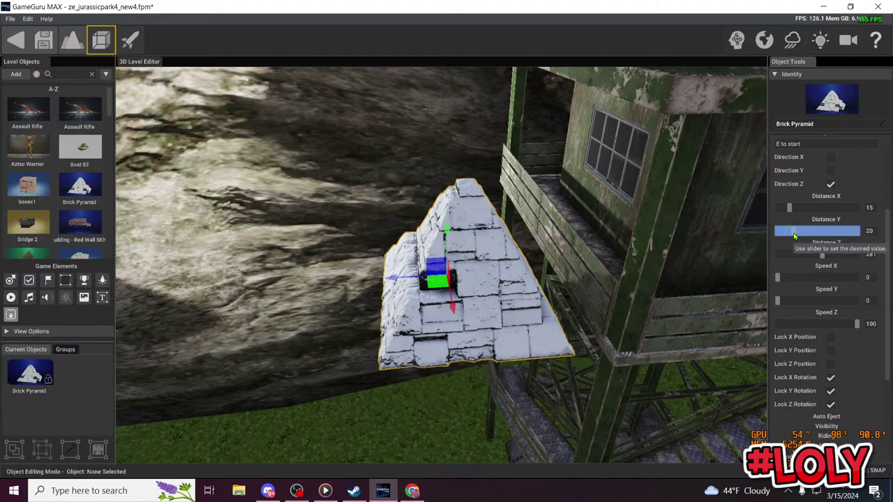
pyautogui.moveTo(795, 236); pyautogui.dragTo(767, 209)
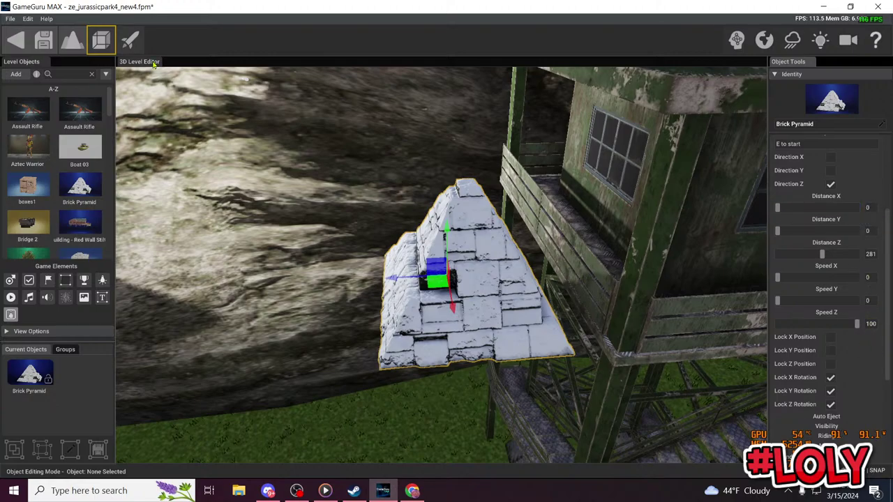
# Step: Play-test the level to check how the platform moves with only Direction Z enabled
pyautogui.click(130, 40)
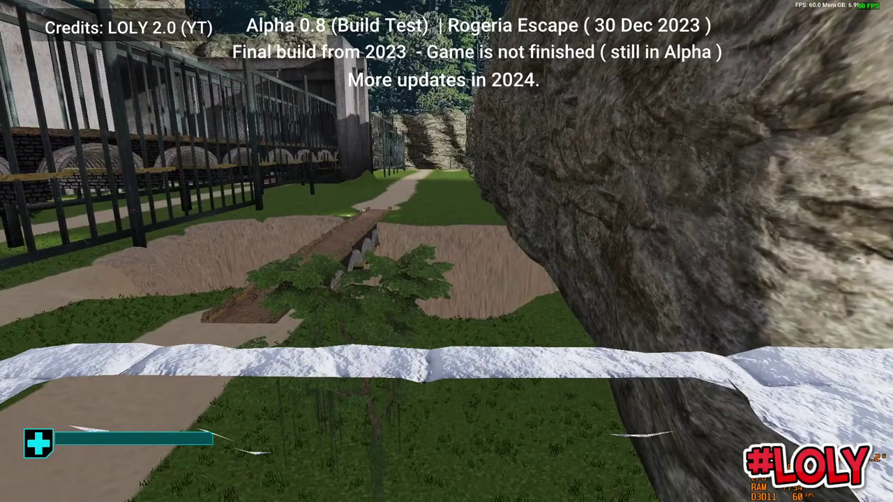
pyautogui.press('s')
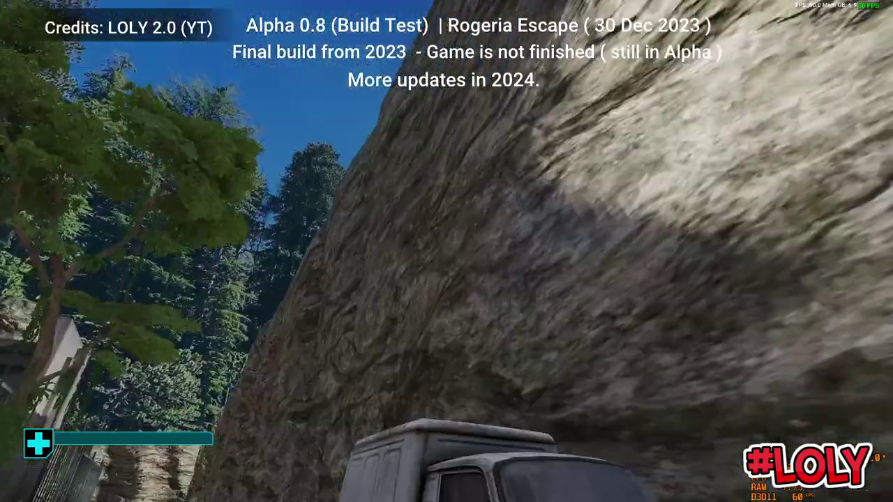
pyautogui.press('Escape')
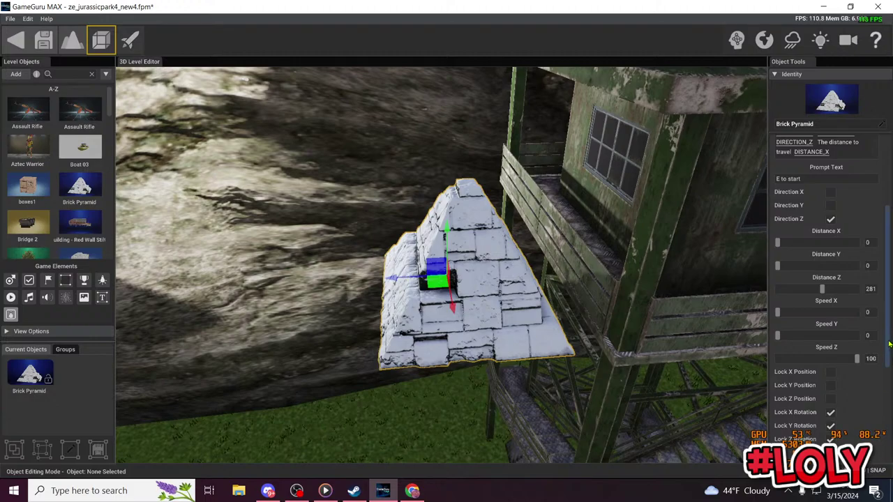
pyautogui.moveTo(890, 343); pyautogui.dragTo(884, 405)
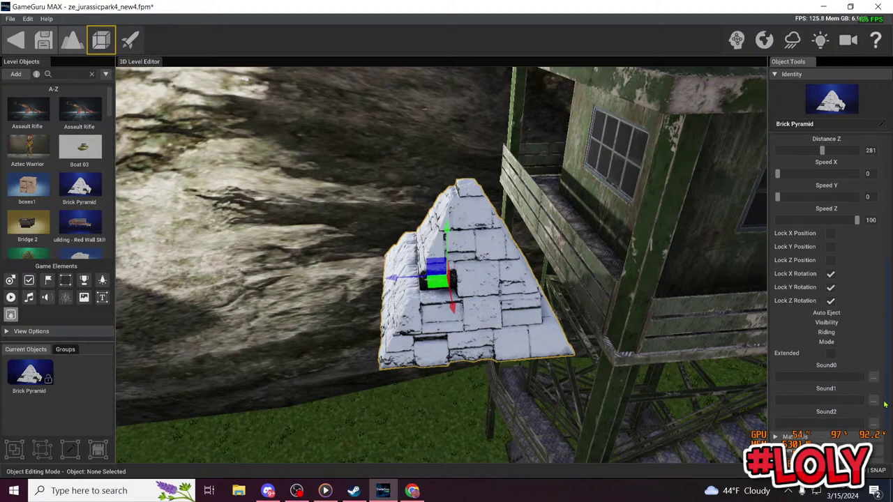
pyautogui.click(831, 354)
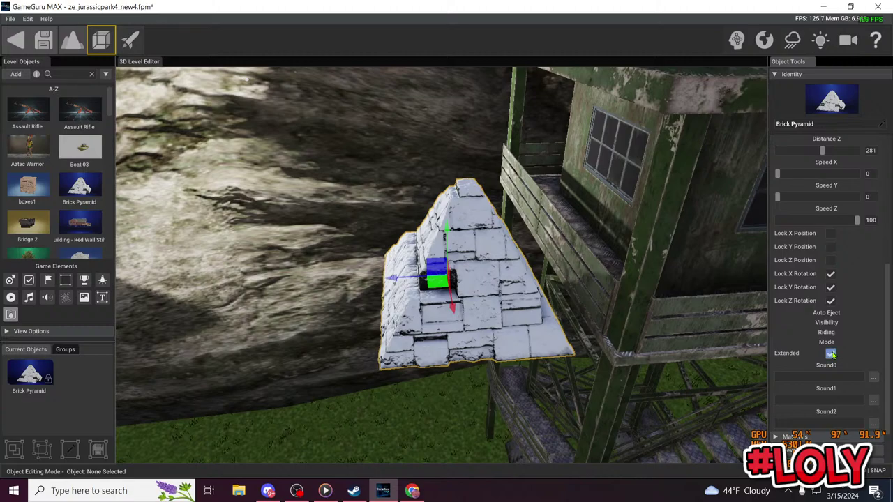
pyautogui.scroll(1, 890, 323)
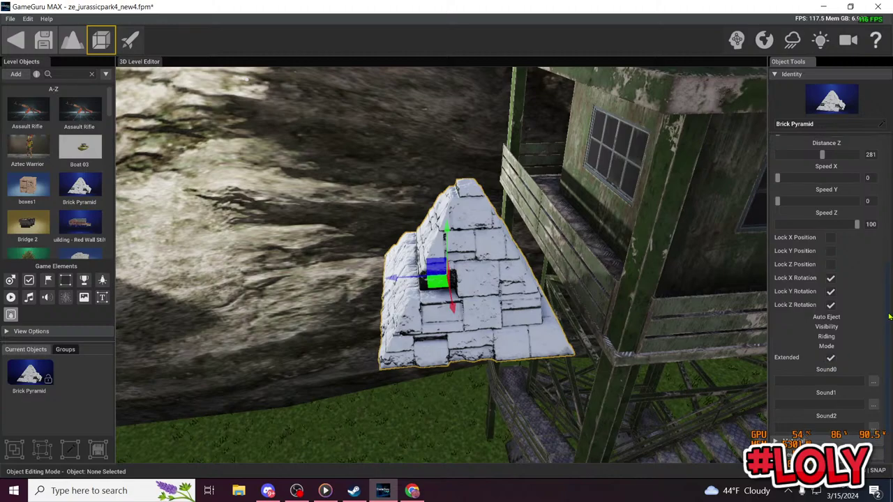
pyautogui.click(832, 401)
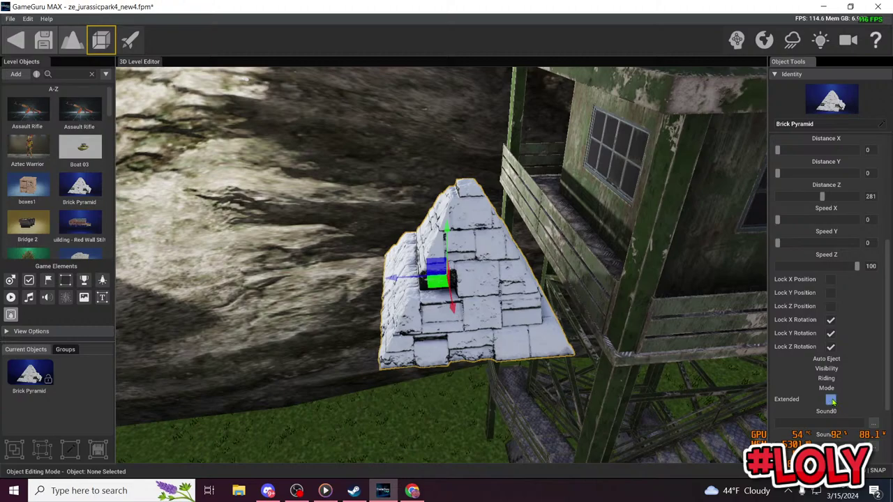
# Step: Set the Brick Pyramid's Speed Z to 1500 and play-test the level
pyautogui.doubleClick(872, 267)
pyautogui.write('500')
pyautogui.click(130, 40)
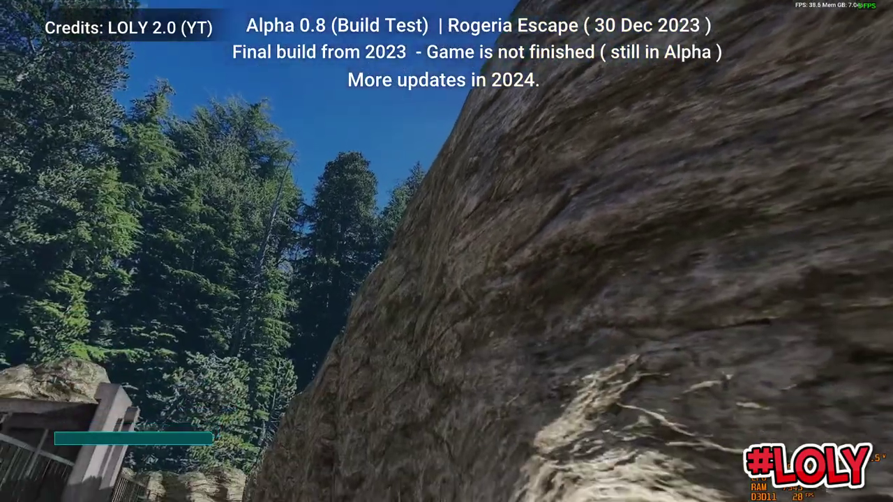
pyautogui.press('w')
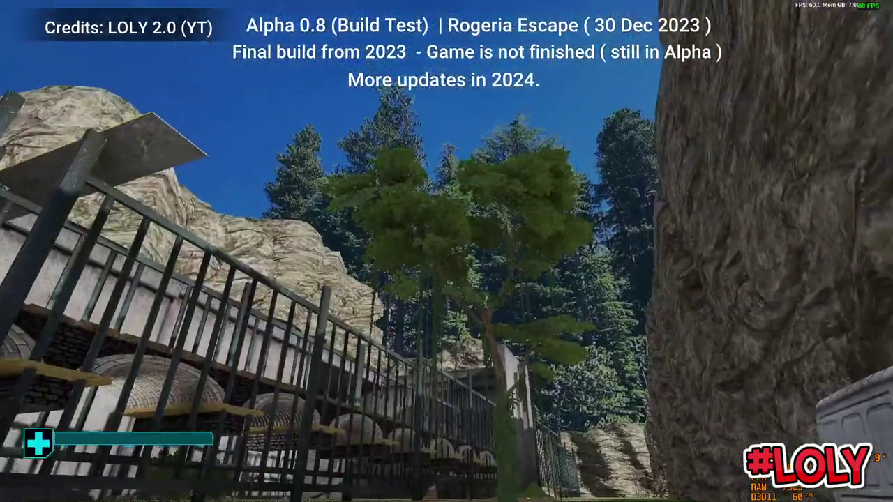
pyautogui.press('Escape')
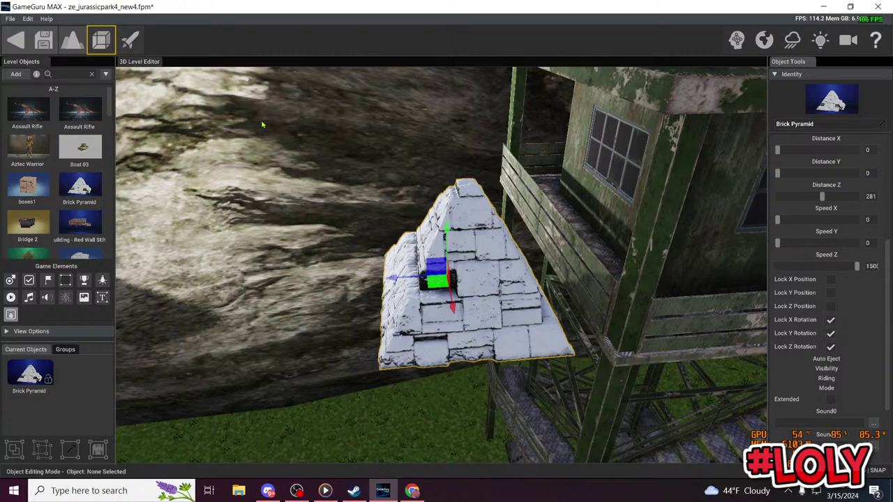
# Step: Play-test the level again, moving from the watchtower to observe the pyramid platform from above and from the ground
pyautogui.click(130, 40)
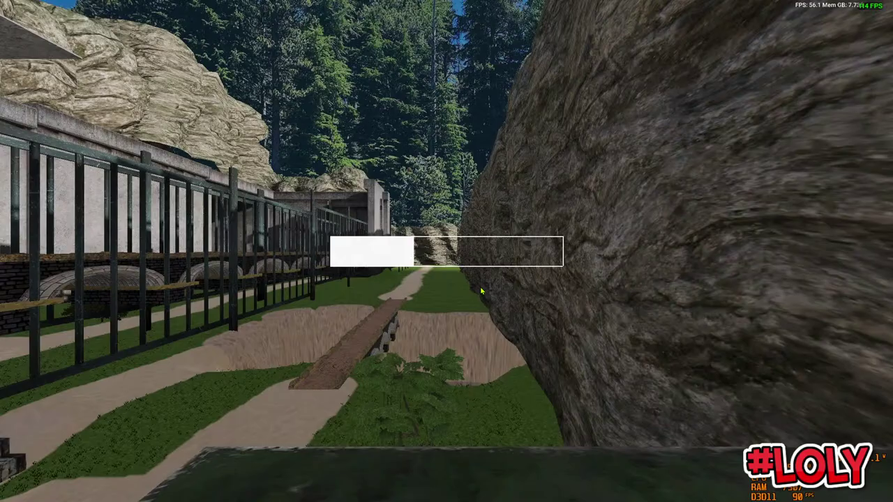
pyautogui.press('w')
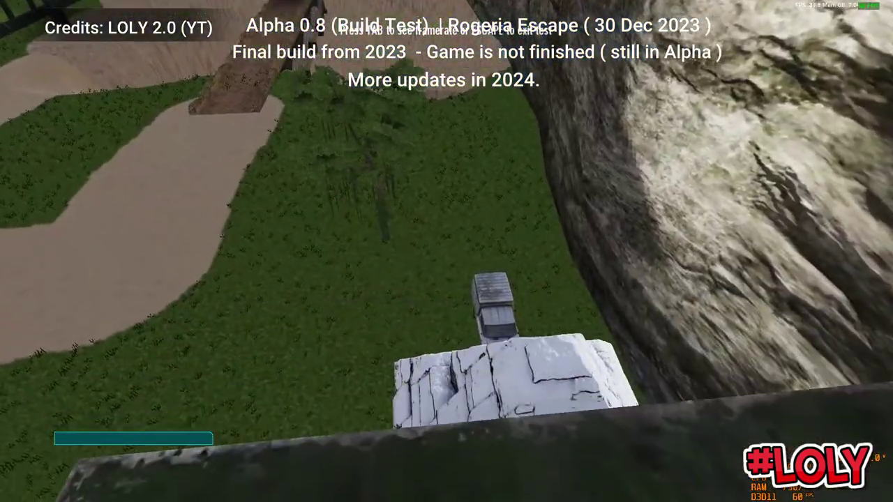
pyautogui.press('w')
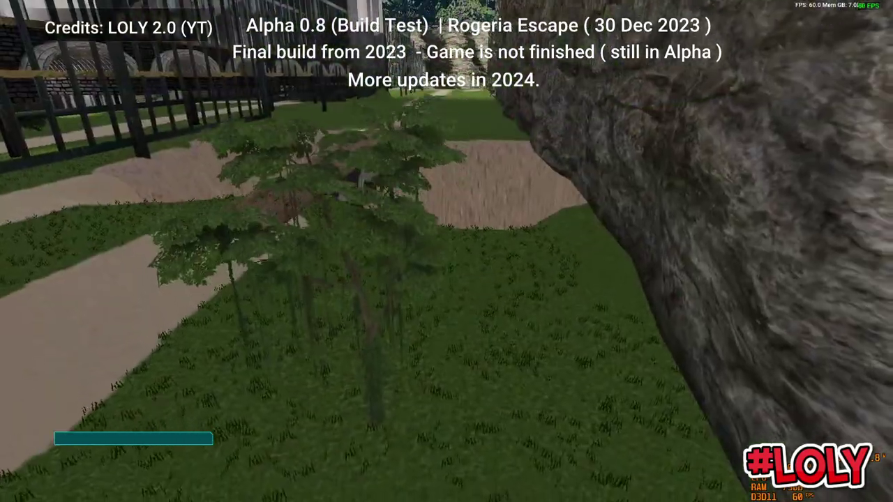
pyautogui.press('w')
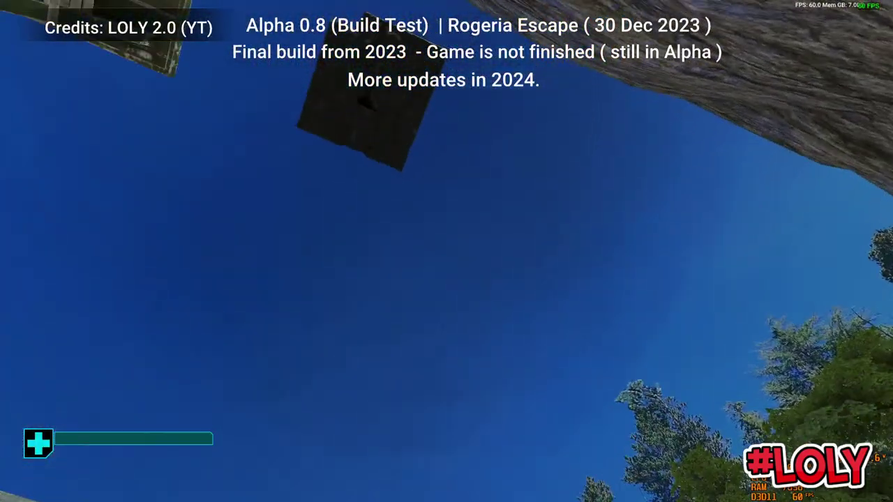
pyautogui.press('Escape')
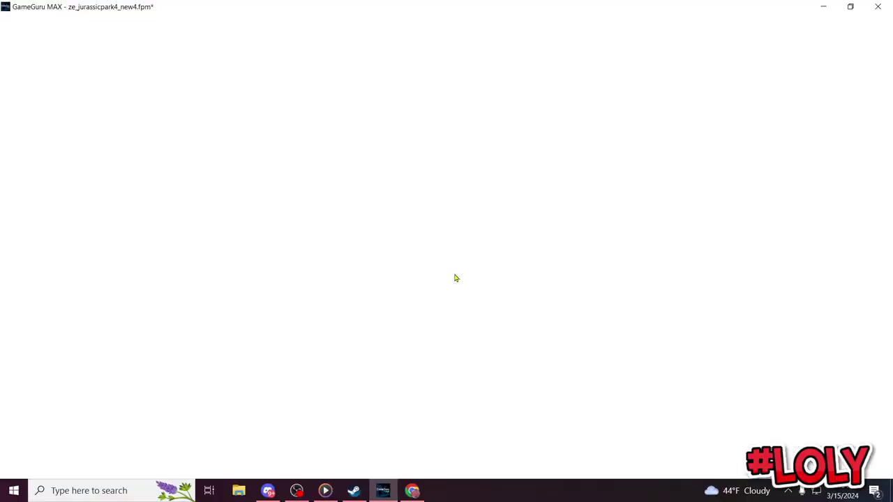
# Step: Set the Brick Pyramid's Distance Z to 500 and play-test the platform's travel
pyautogui.click(130, 41)
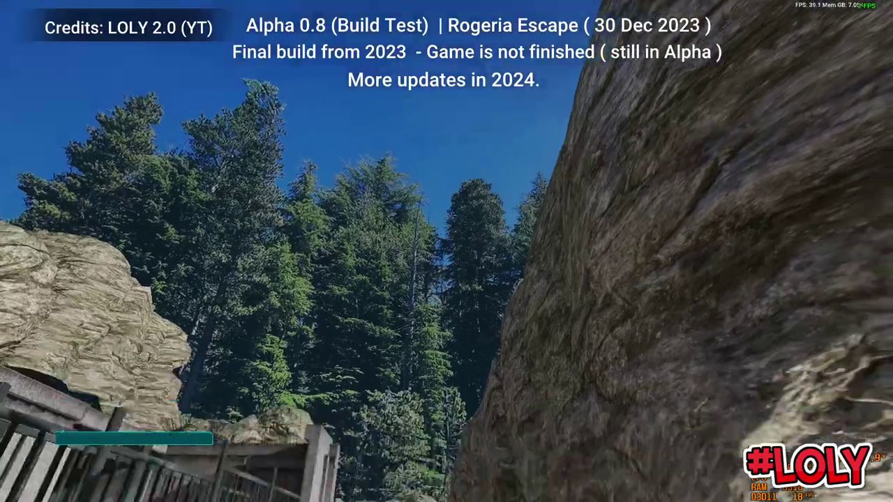
pyautogui.press('w')
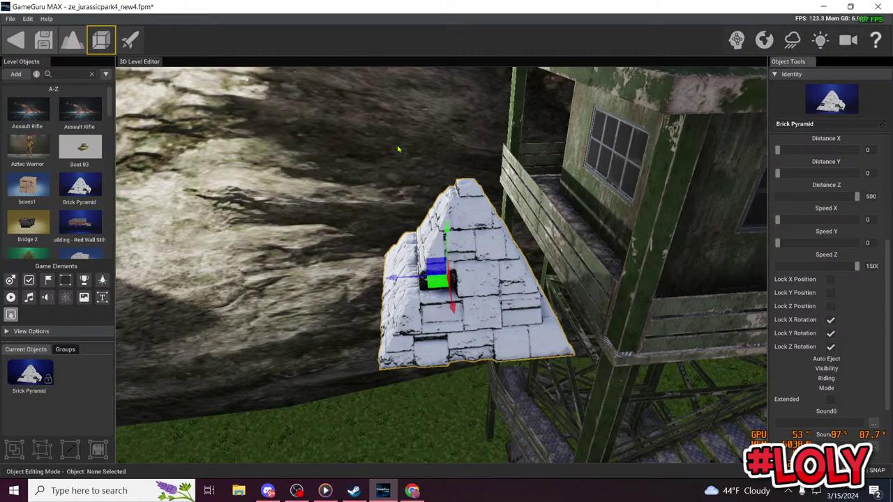
pyautogui.click(130, 40)
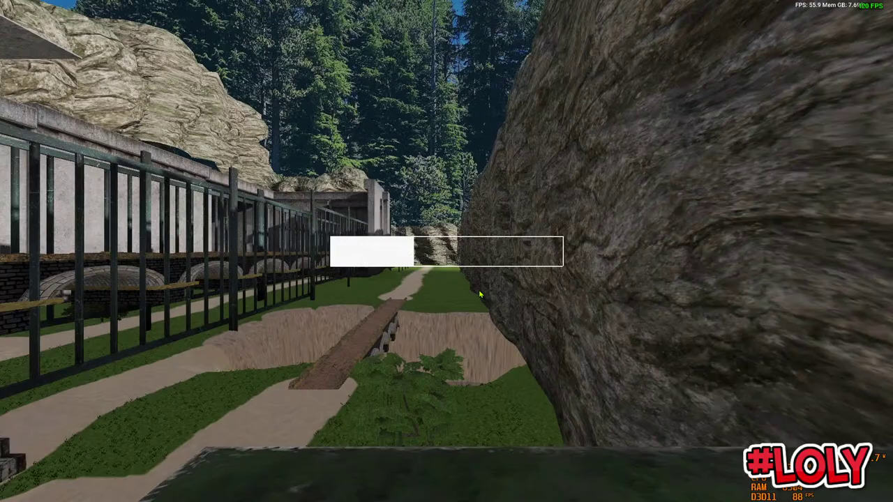
pyautogui.press('w')
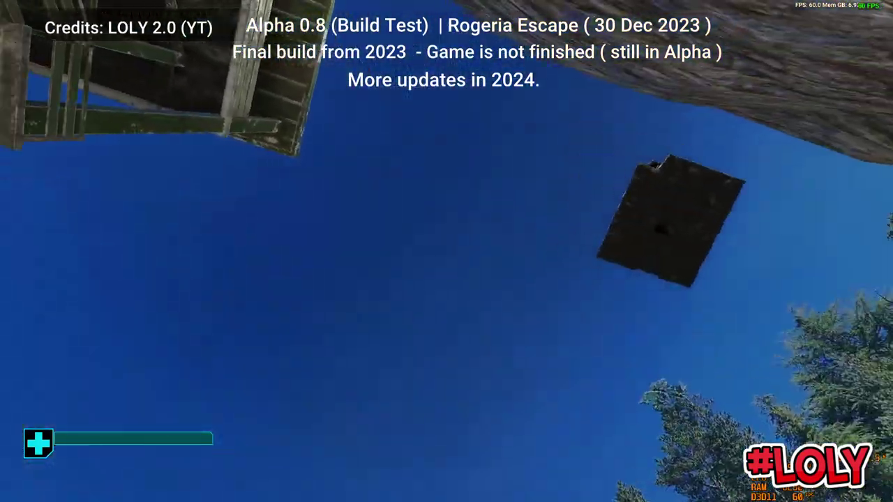
pyautogui.press('Escape')
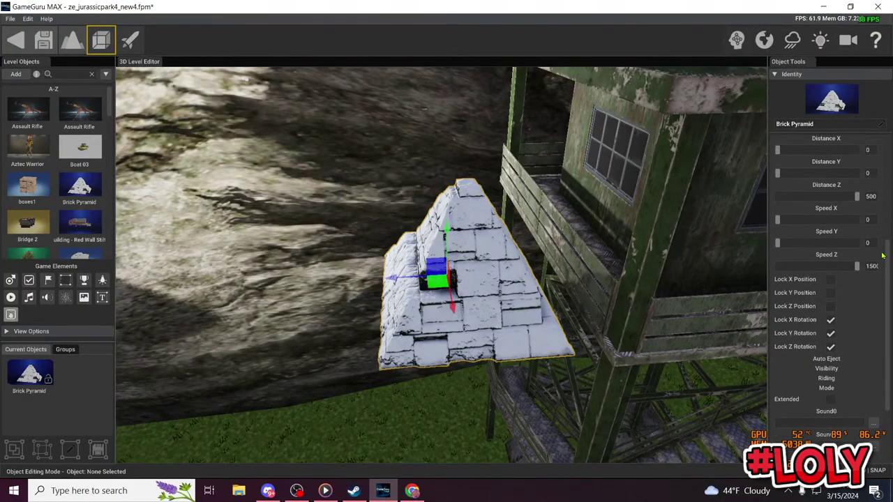
# Step: Set the Brick Pyramid's Distance Z to 1500 and play-test the platform's travel
pyautogui.scroll(1, 877, 329)
pyautogui.scroll(2, 873, 340)
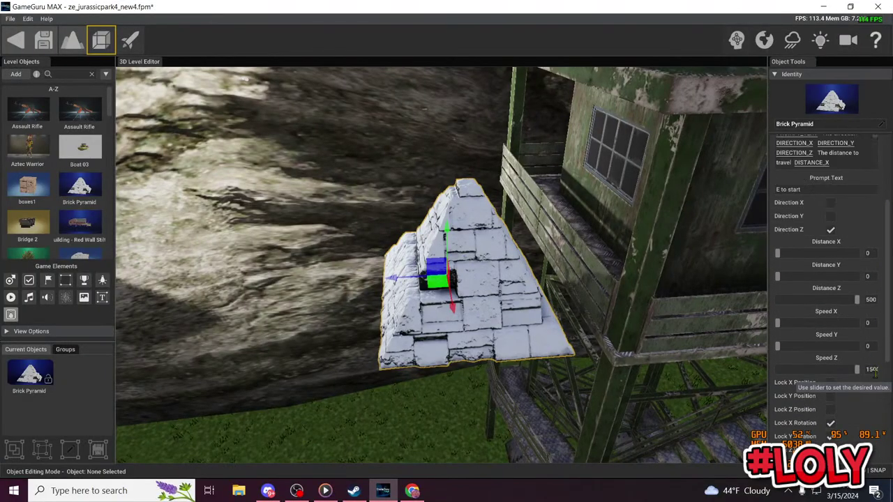
pyautogui.click(875, 298)
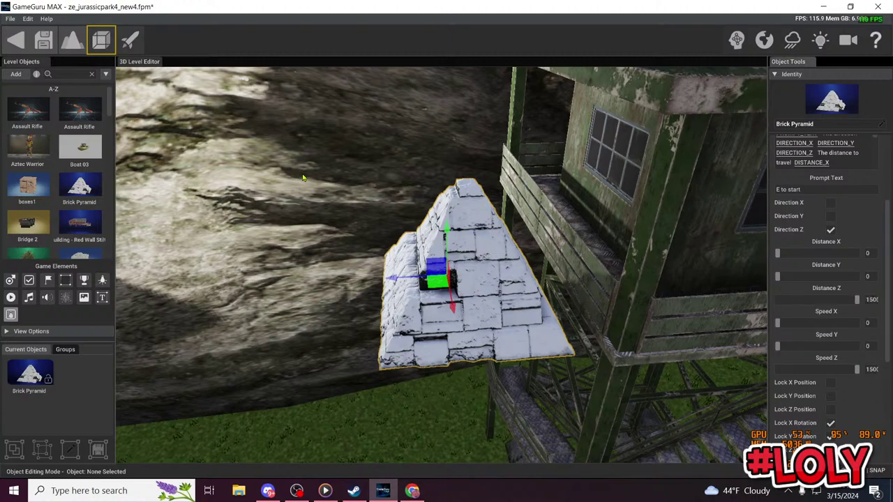
pyautogui.click(130, 40)
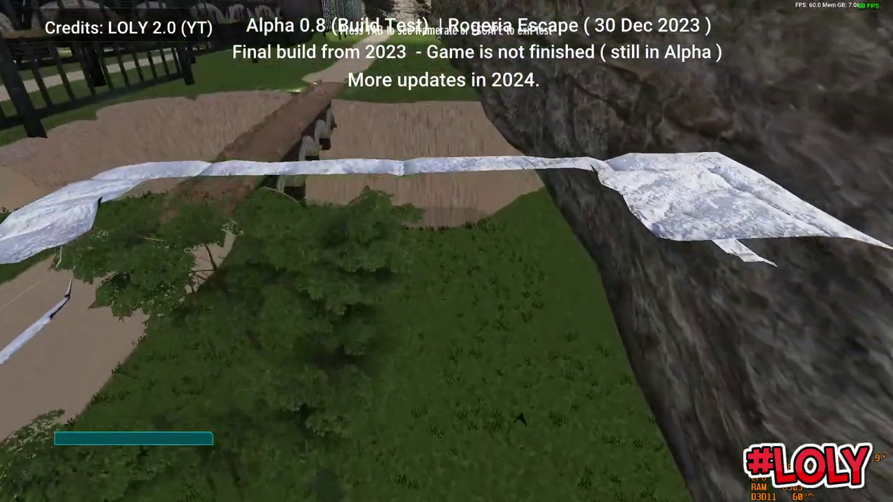
pyautogui.press('e')
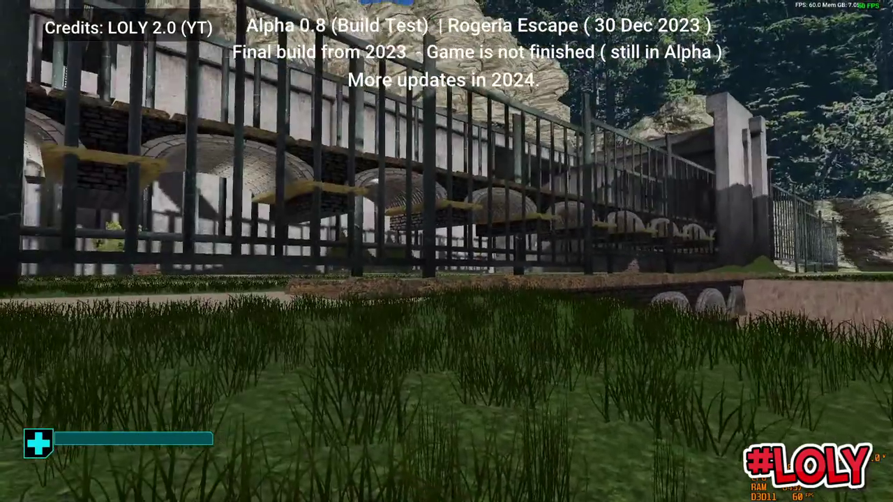
pyautogui.press('Escape')
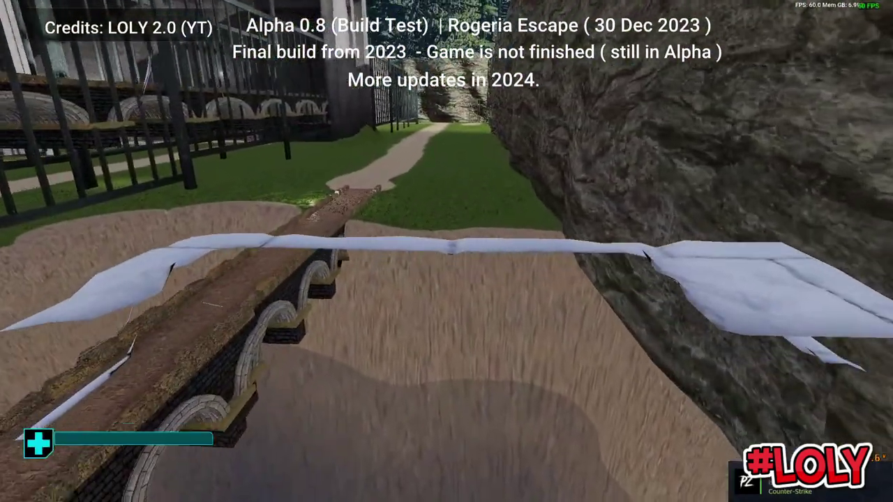
# Step: Play-test a ride on the pyramid platform with a Distance Z of 5000
pyautogui.press('w')
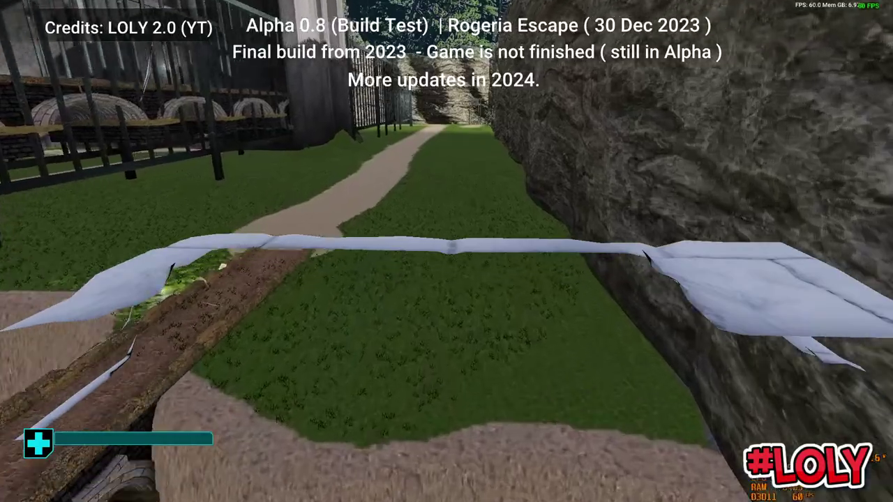
pyautogui.press('c')
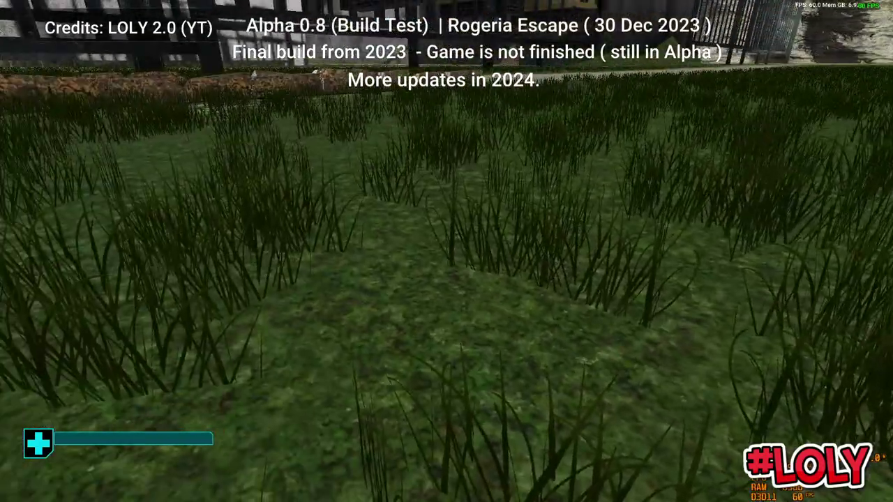
pyautogui.press('w')
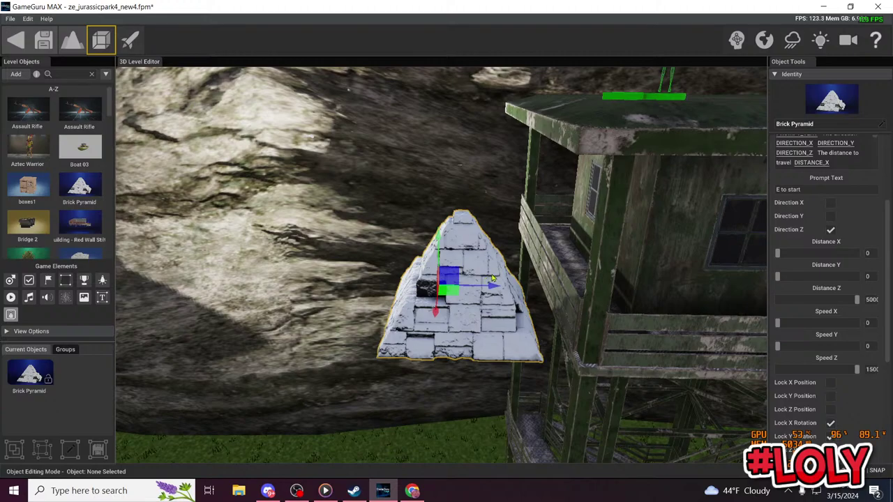
# Step: Add the Boxes2 object from the Booster Pack library and place it in the watchtower balcony corner beside the Brick Pyramid
pyautogui.press('w')
pyautogui.moveTo(493, 278); pyautogui.dragTo(524, 258, button='right')
pyautogui.press('s')
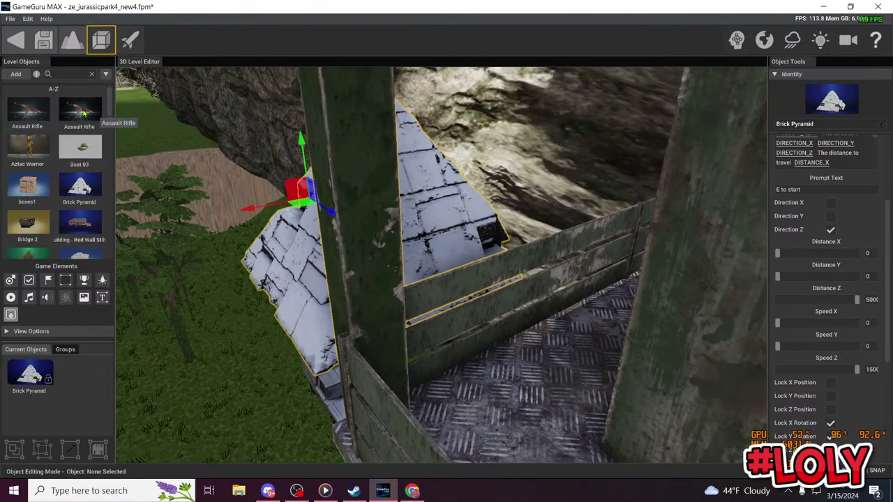
pyautogui.click(15, 74)
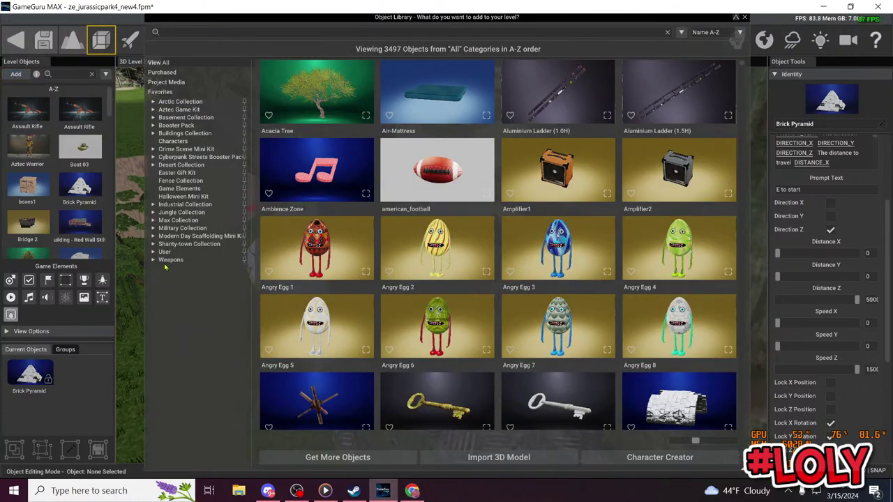
pyautogui.click(189, 133)
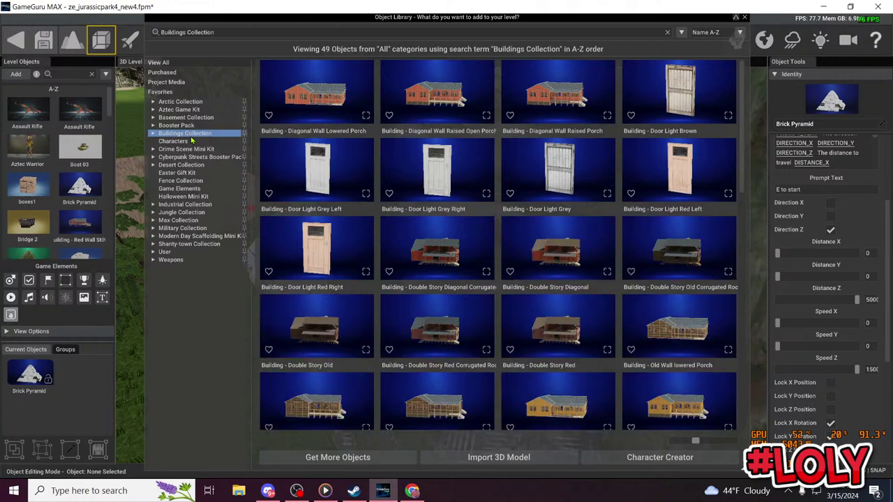
pyautogui.click(177, 126)
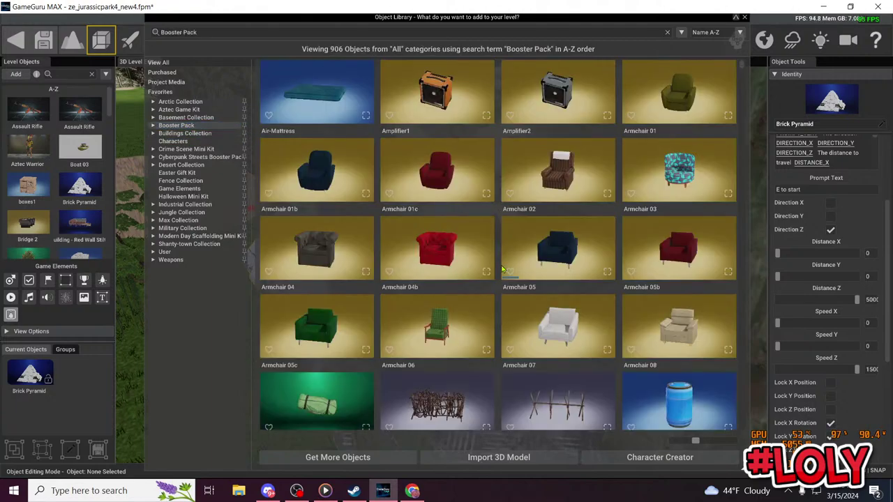
pyautogui.scroll(-3, 499, 270)
pyautogui.scroll(-8, 500, 272)
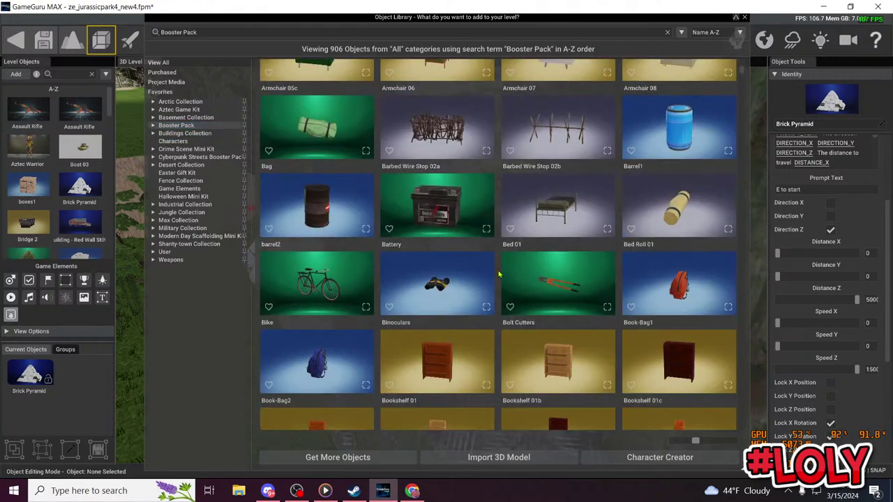
pyautogui.scroll(-7, 500, 274)
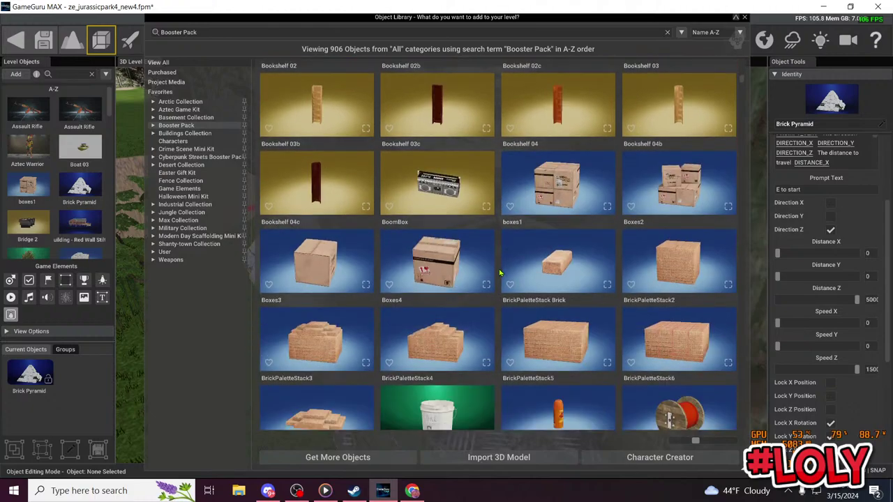
pyautogui.click(663, 252)
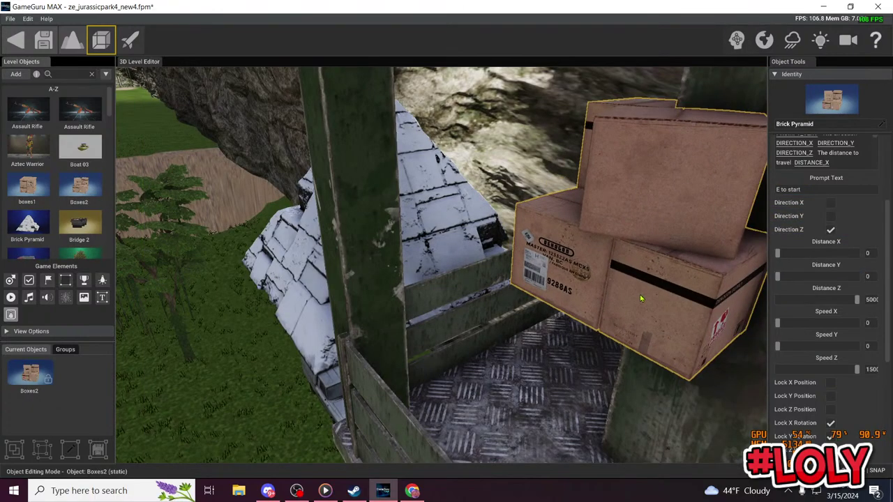
pyautogui.click(488, 409)
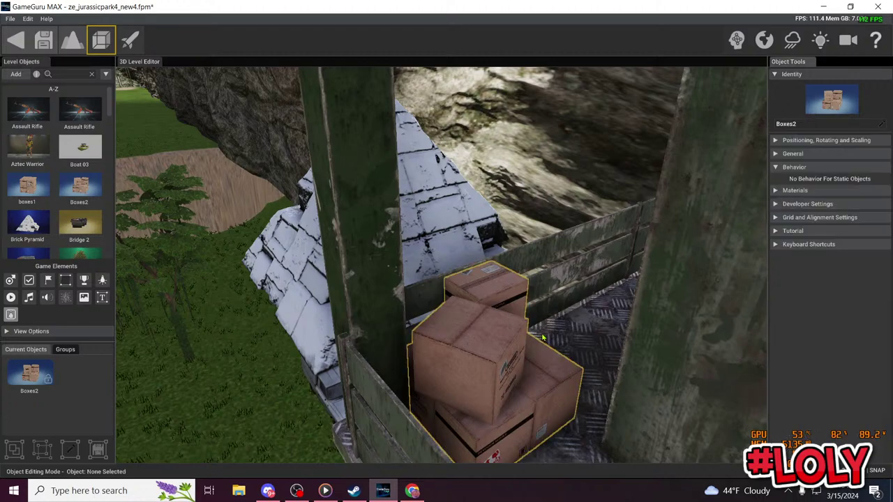
# Step: Delete the Player Start Position marker from the watchtower roof
pyautogui.moveTo(536, 290); pyautogui.dragTo(550, 276, button='right')
pyautogui.press('s')
pyautogui.click(534, 246)
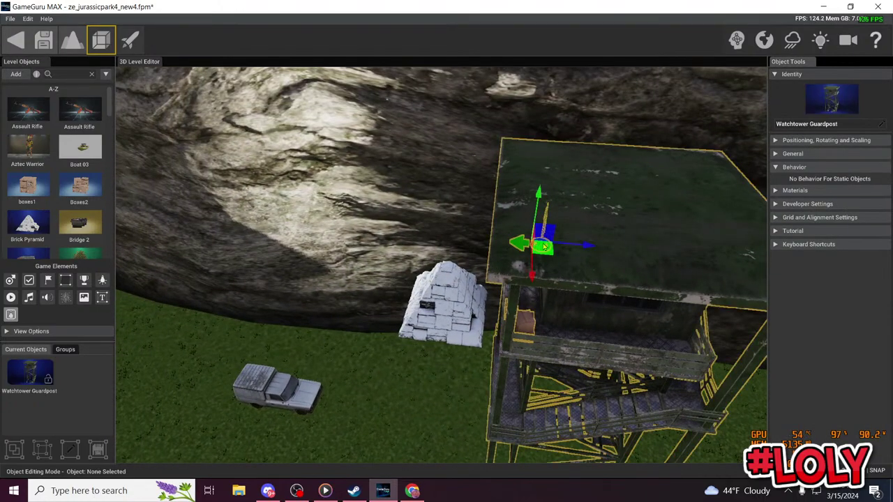
pyautogui.click(545, 246)
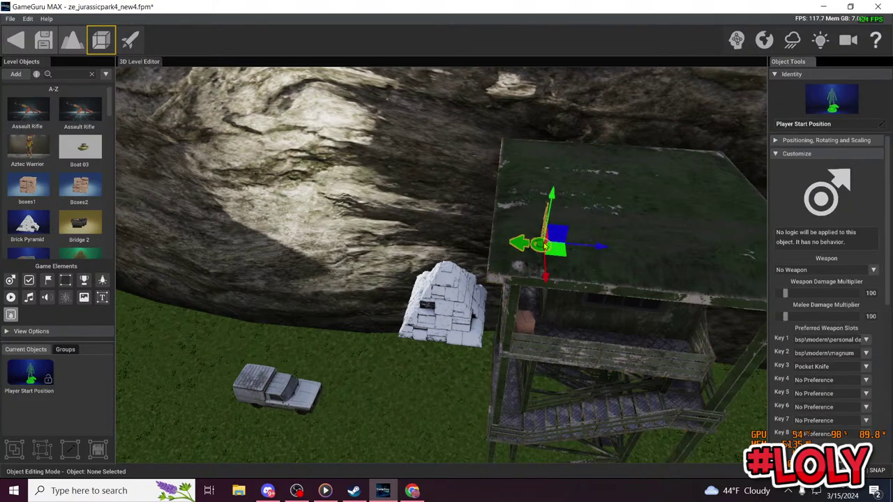
pyautogui.moveTo(543, 245); pyautogui.dragTo(539, 247)
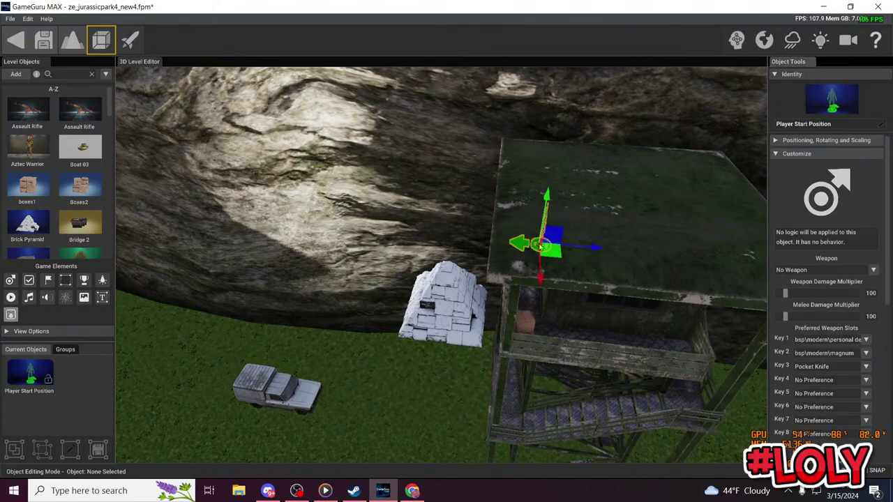
pyautogui.press('Delete')
# Step: Place a new Player Start Position on the watchtower balcony floor next to the stacked boxes
pyautogui.press('d')
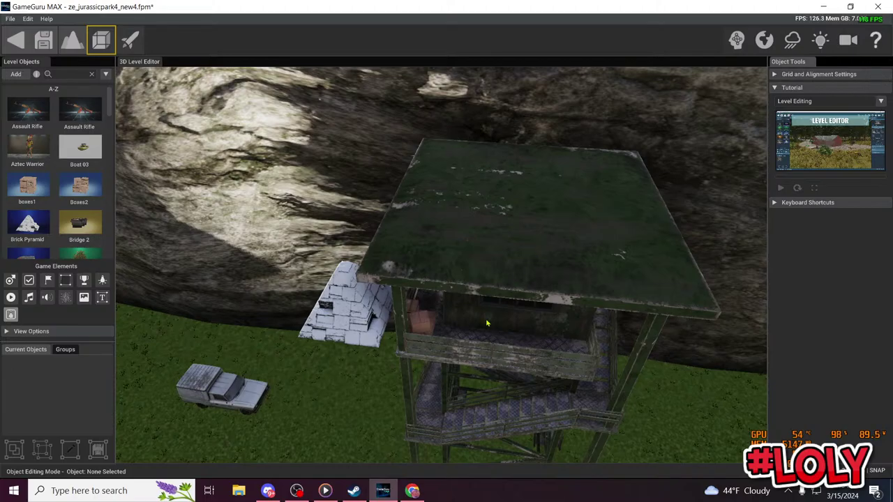
pyautogui.press('w')
pyautogui.moveTo(486, 322); pyautogui.dragTo(483, 324, button='right')
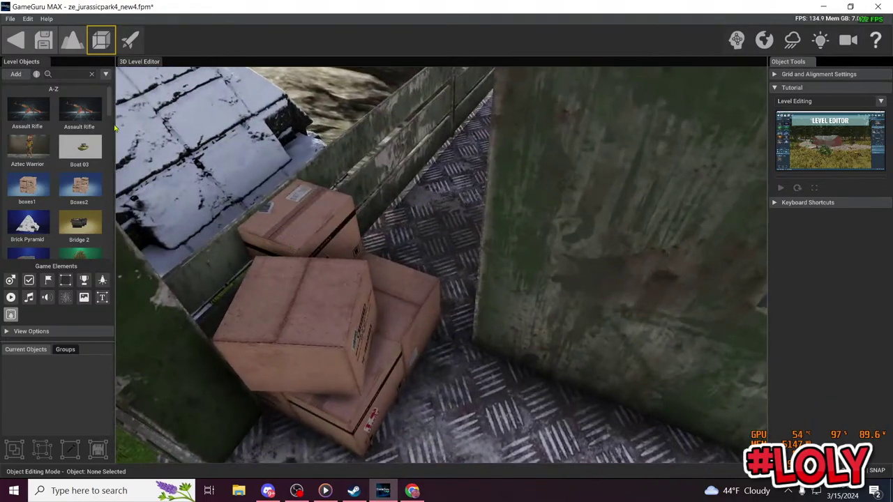
pyautogui.press('s')
pyautogui.moveTo(329, 408); pyautogui.dragTo(540, 251, button='right')
pyautogui.press('w')
pyautogui.press('w')
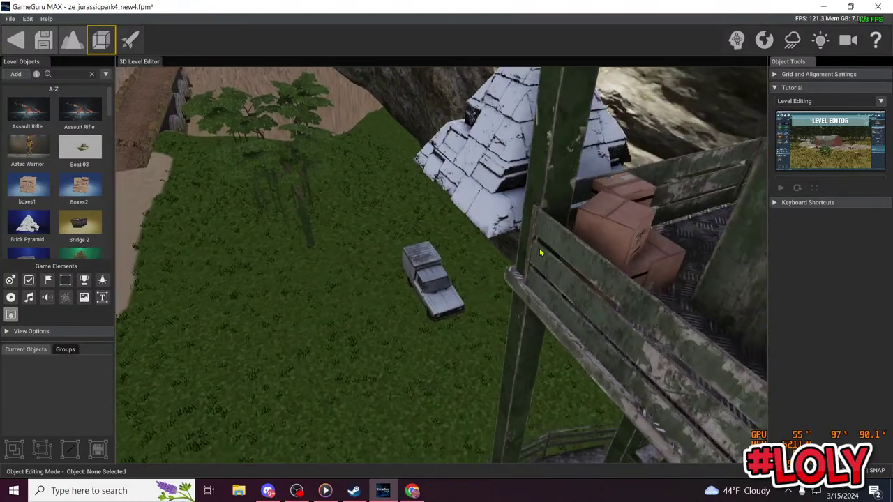
pyautogui.press('d')
pyautogui.moveTo(161, 271); pyautogui.dragTo(161, 270, button='right')
pyautogui.click(9, 280)
pyautogui.click(439, 362)
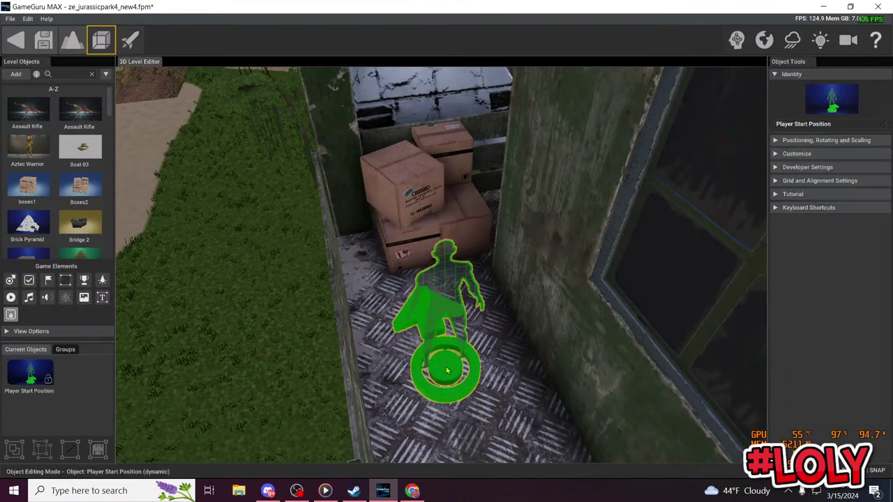
# Step: Examine the Brick Pyramid's Platform behavior settings, including its direction, distance and speed
pyautogui.moveTo(439, 363); pyautogui.dragTo(466, 329, button='right')
pyautogui.click(418, 292)
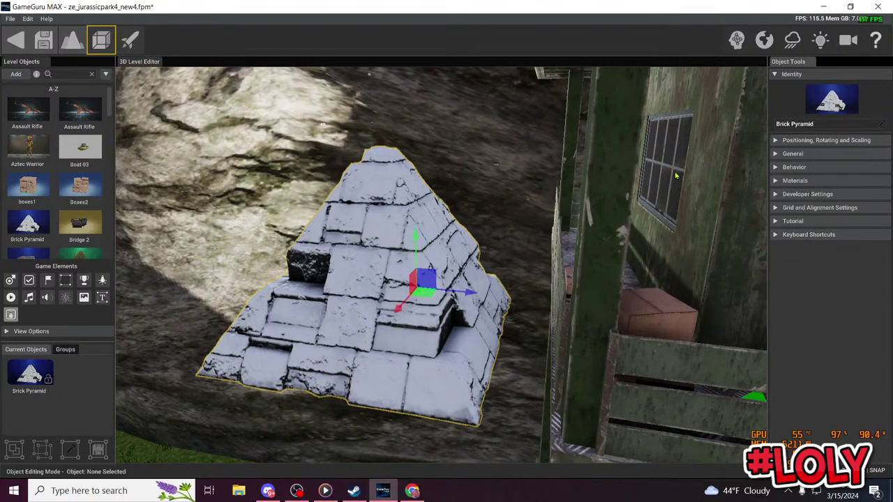
pyautogui.click(814, 168)
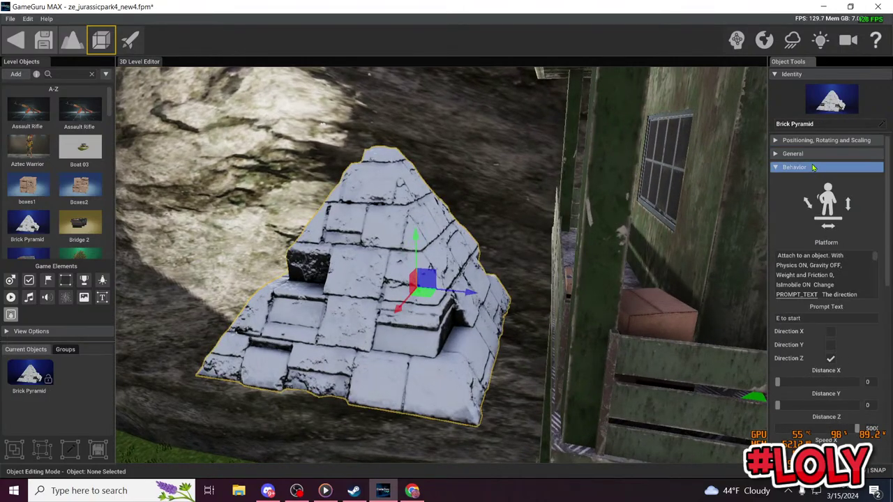
pyautogui.scroll(-2, 886, 272)
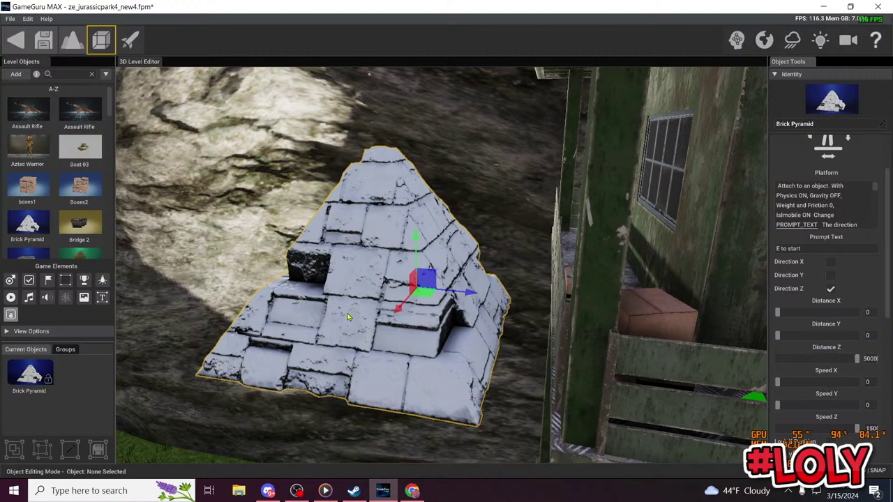
# Step: Give the Player Start Position the bsp\modern\uzi weapon with an ammo quantity of 339
pyautogui.moveTo(405, 262)
pyautogui.mouseDown(button='right')
pyautogui.moveTo(413, 285)
pyautogui.moveTo(453, 229)
pyautogui.moveTo(593, 178)
pyautogui.moveTo(597, 167)
pyautogui.mouseUp(button='right')
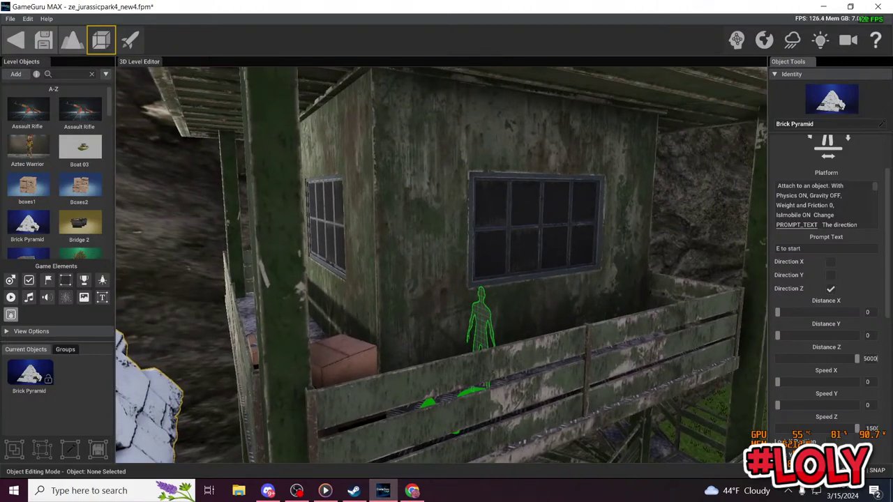
pyautogui.click(487, 336)
pyautogui.moveTo(487, 336)
pyautogui.mouseDown(button='right')
pyautogui.moveTo(447, 377)
pyautogui.moveTo(508, 288)
pyautogui.mouseUp(button='right')
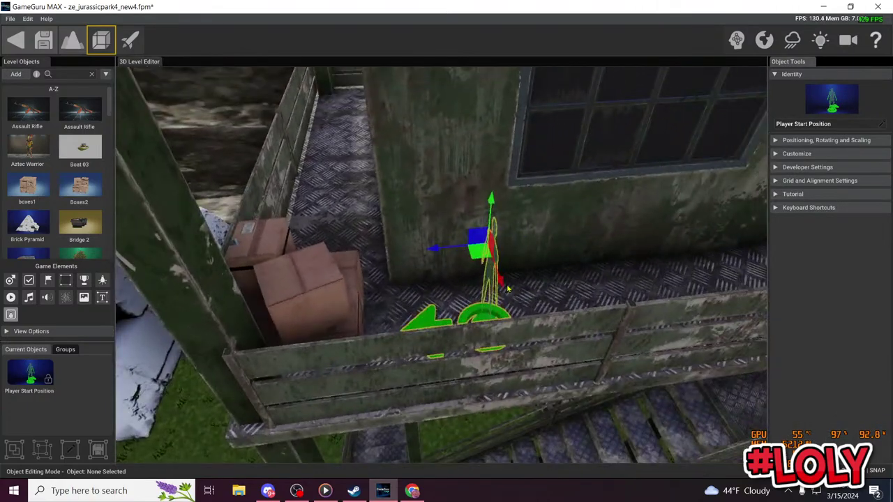
pyautogui.click(820, 153)
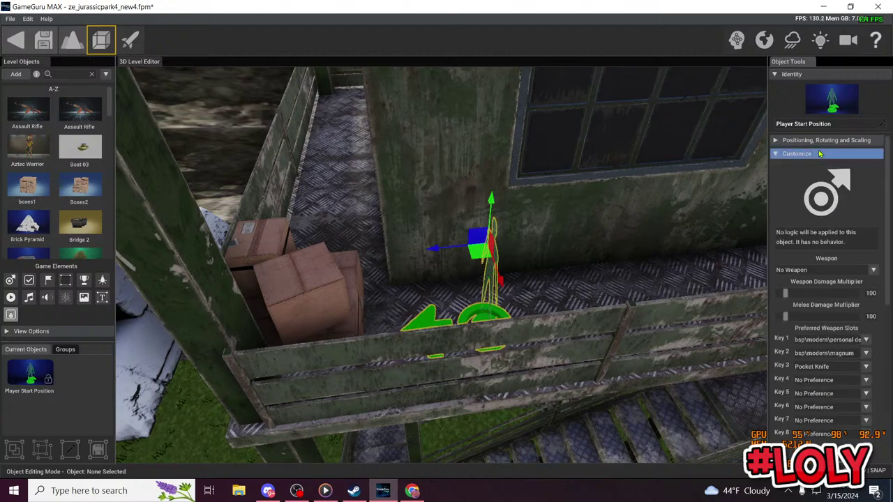
pyautogui.click(874, 271)
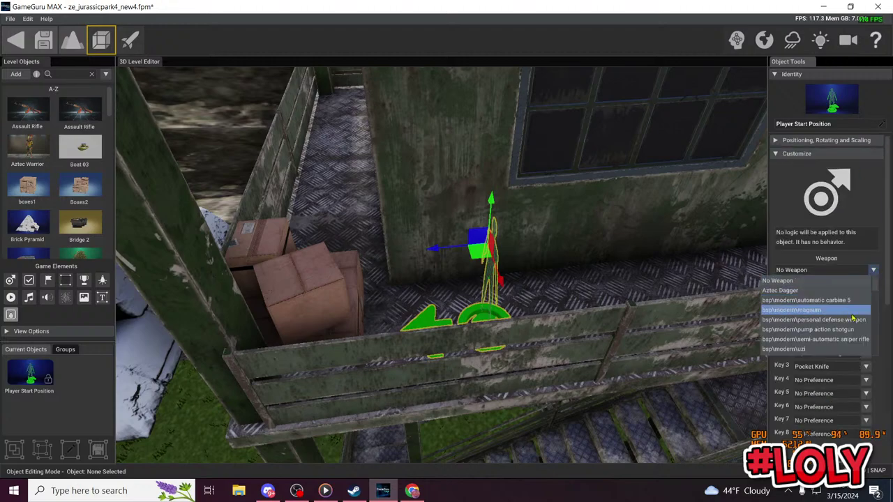
pyautogui.click(820, 348)
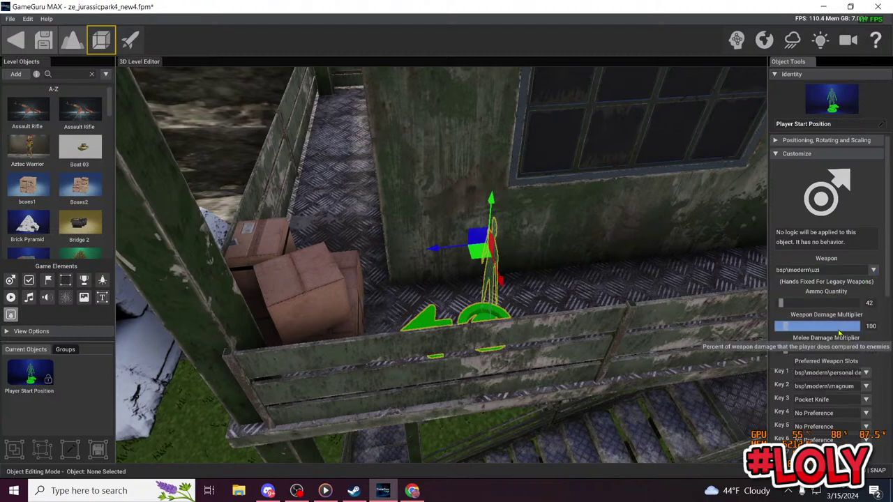
pyautogui.moveTo(782, 304); pyautogui.dragTo(804, 305)
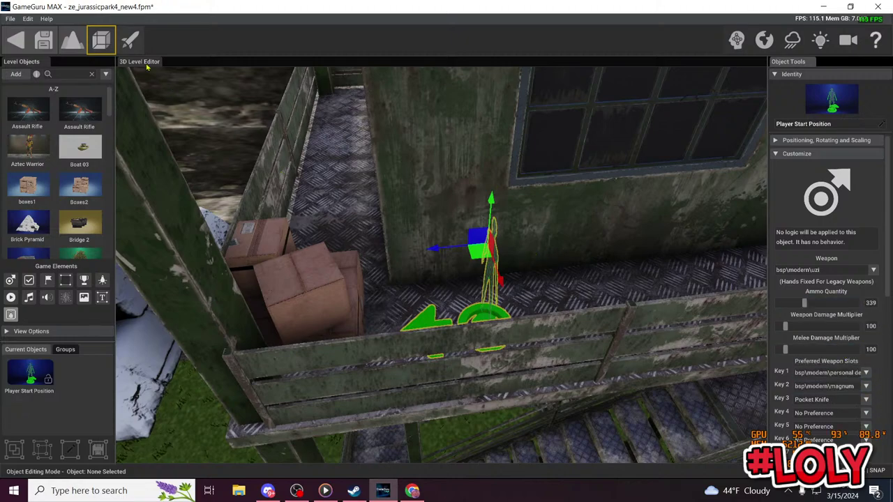
# Step: Test the level from the balcony player start, try jumping over the stacked boxes towards the Brick Pyramid, and return to the editor
pyautogui.click(130, 40)
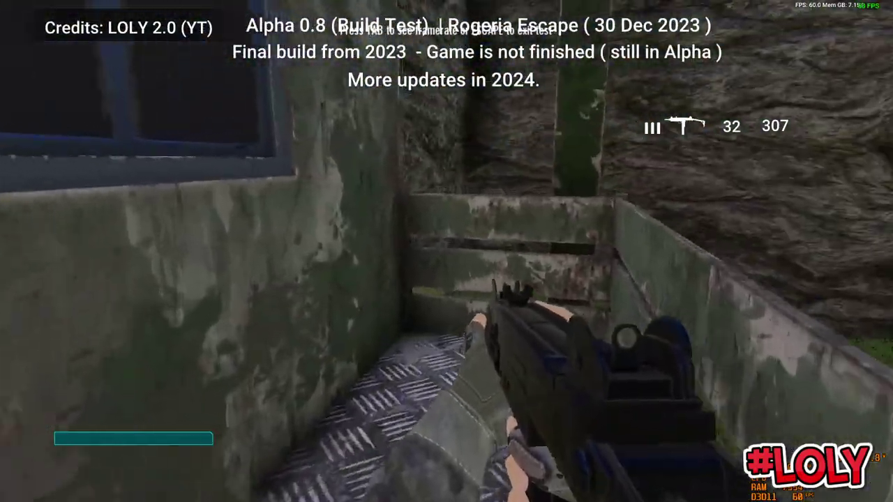
pyautogui.press('w')
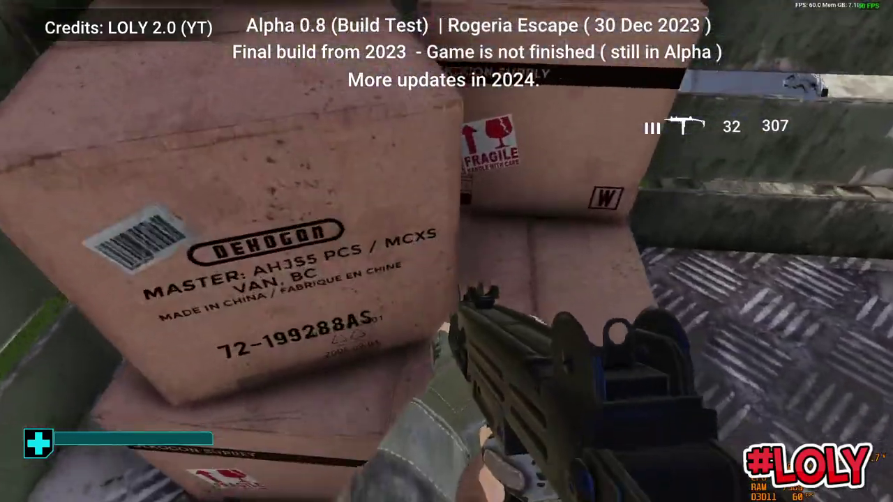
pyautogui.press('space')
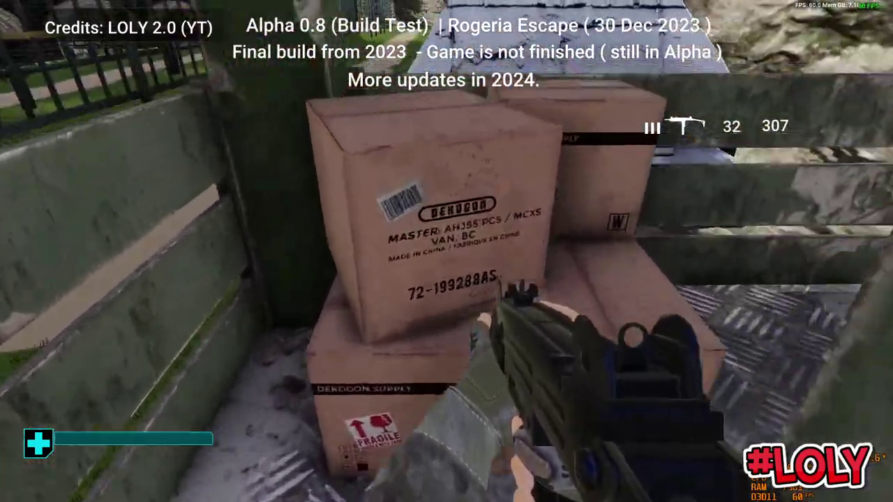
pyautogui.press('w')
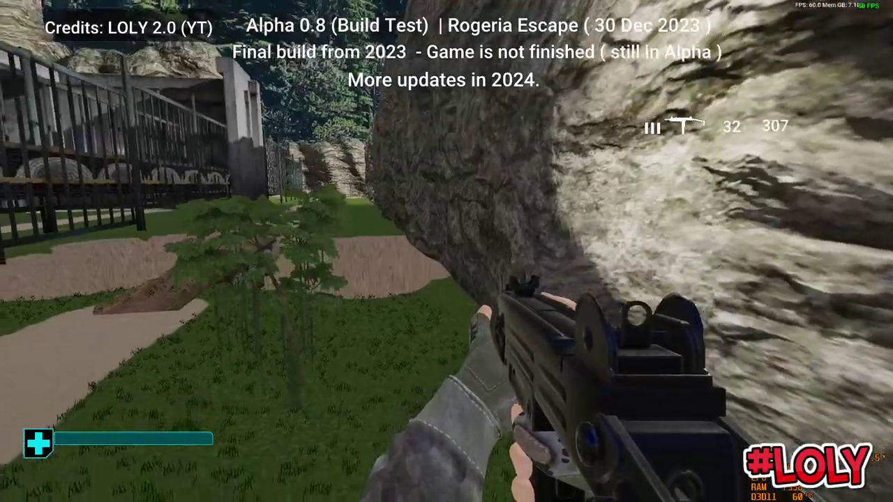
pyautogui.press('Escape')
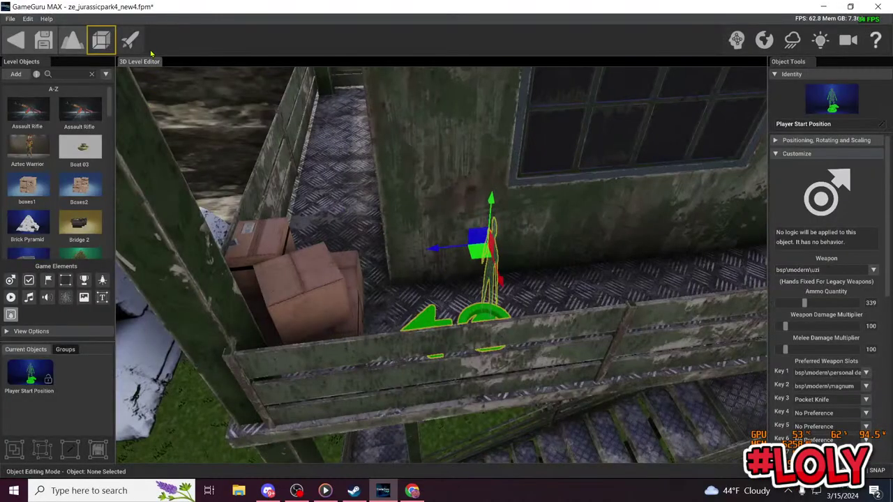
# Step: Run the level test again and jump from the balcony boxes onto the top of the Brick Pyramid
pyautogui.click(137, 41)
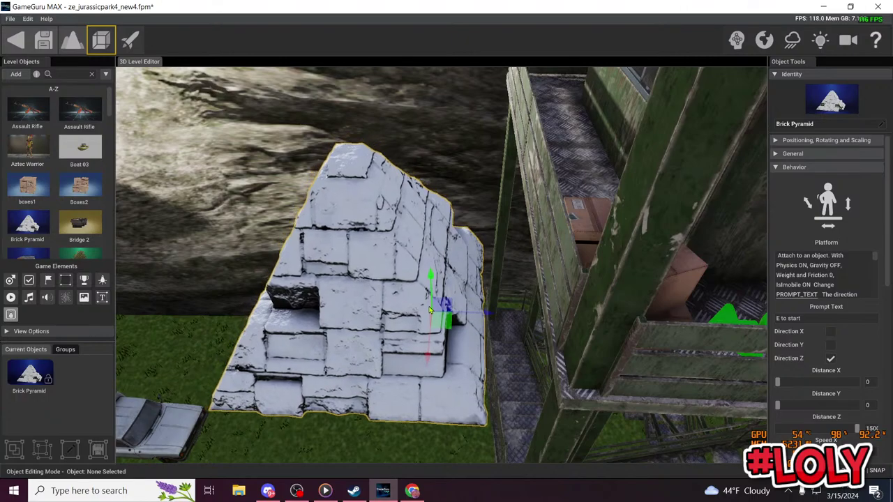
pyautogui.click(136, 39)
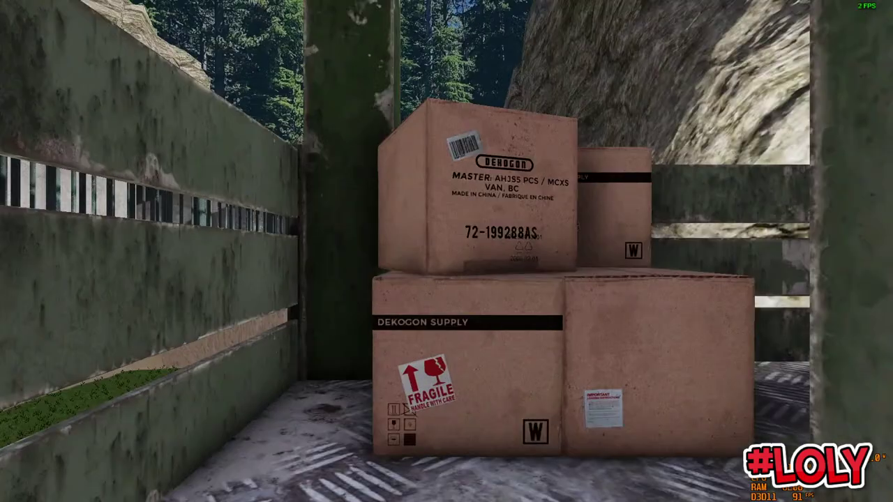
pyautogui.press('w')
pyautogui.press('space')
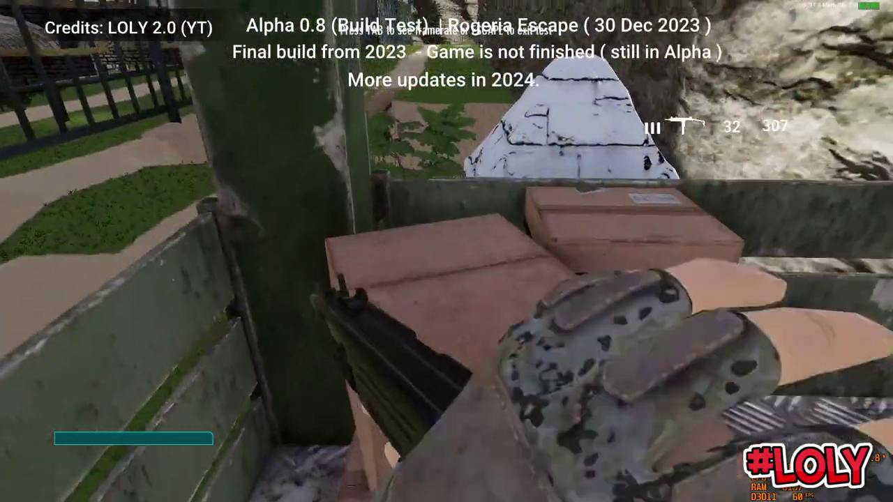
pyautogui.press('w')
pyautogui.press('space')
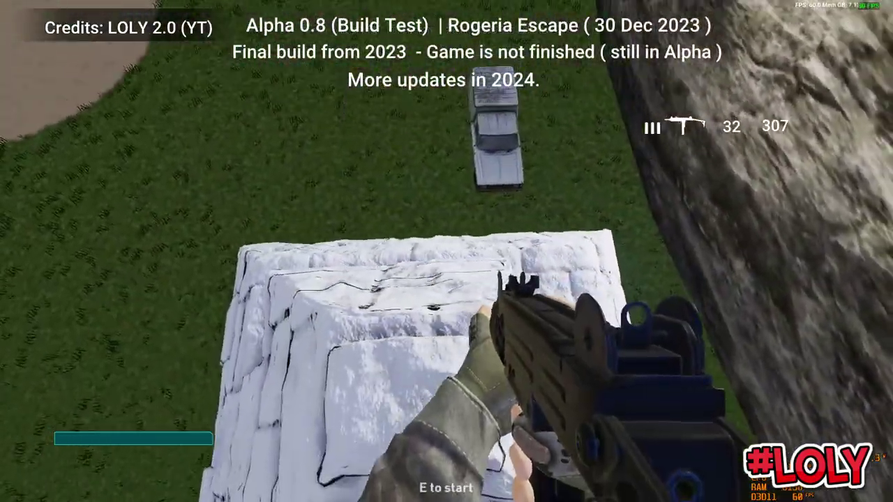
# Step: Ride the moving Brick Pyramid along the fenced path to check its travel away from the watchtower
pyautogui.press('w')
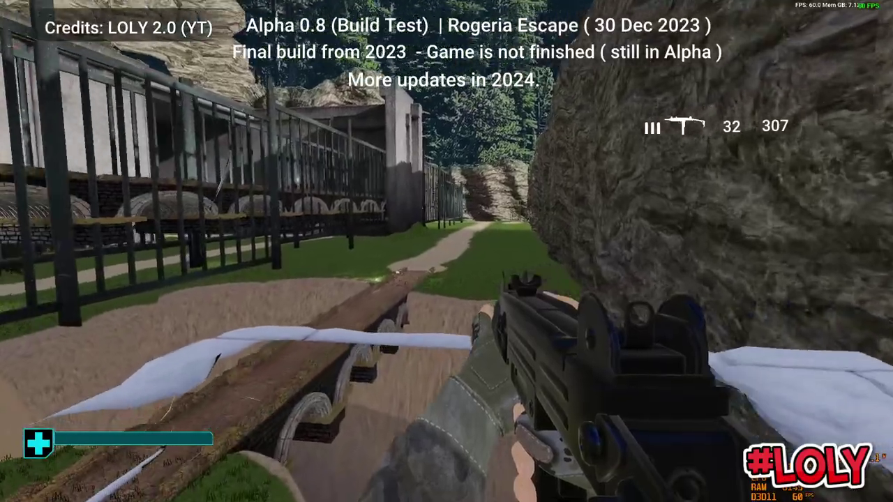
pyautogui.press('w')
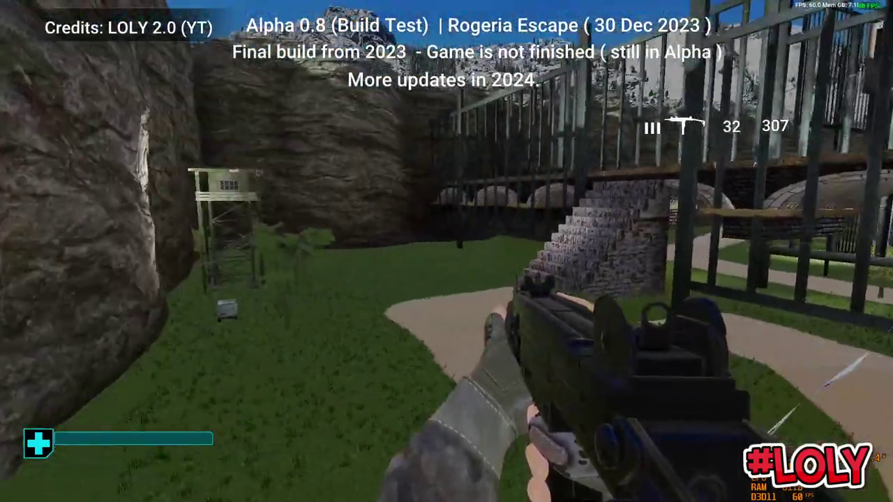
pyautogui.press('w')
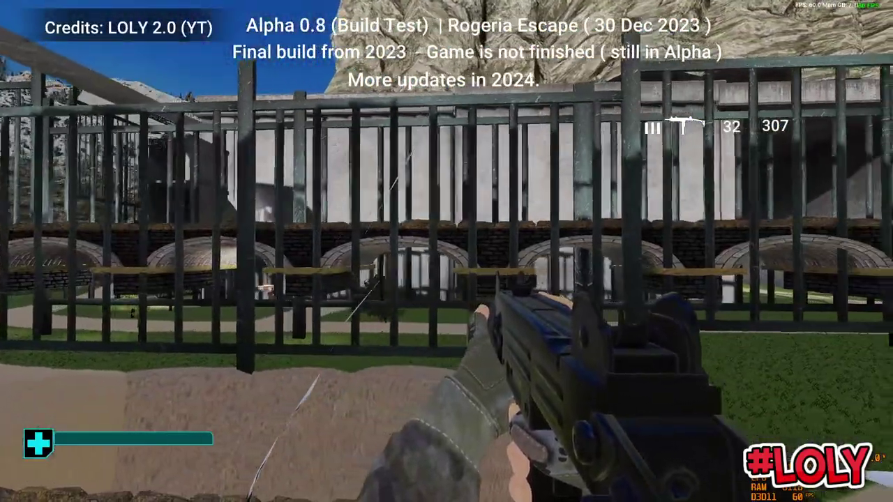
pyautogui.press('w')
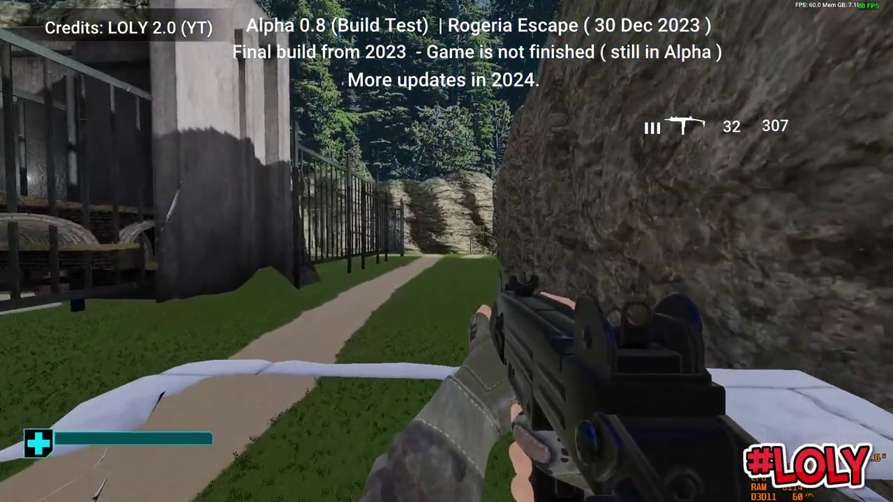
pyautogui.press('w')
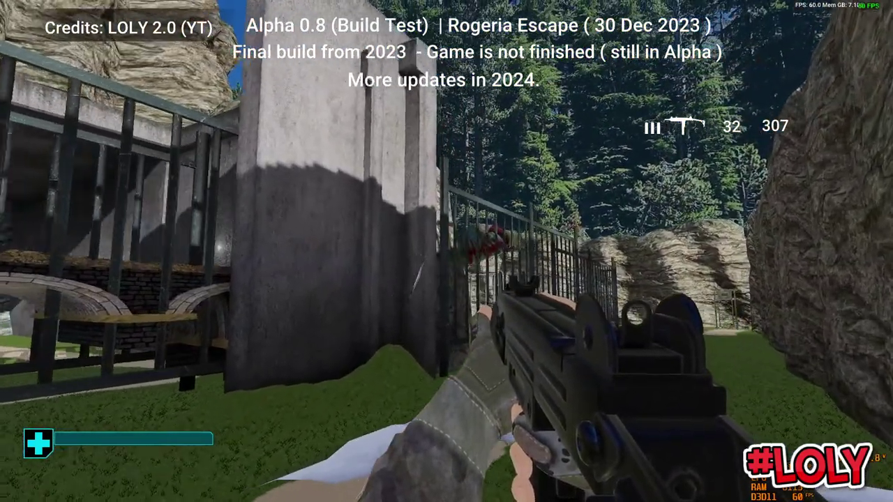
pyautogui.press('r')
pyautogui.press('w')
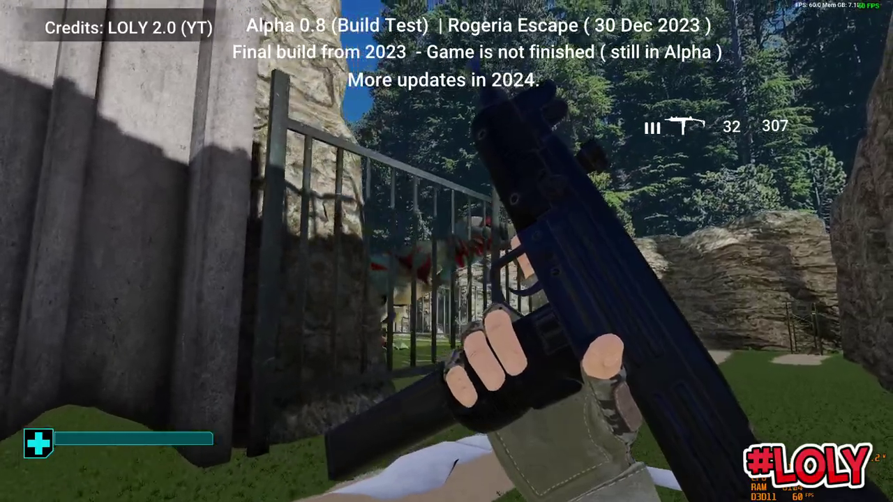
# Step: Test the uzi from the moving pyramid by firing at the dinosaur behind the fence, including aimed shots, and reload
pyautogui.click(446, 251)
pyautogui.press('w')
pyautogui.click(446, 251)
pyautogui.rightClick(446, 251)
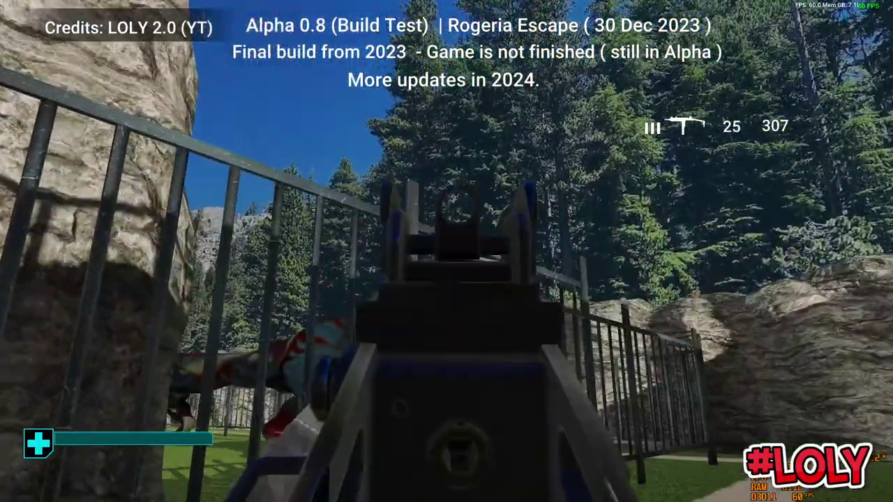
pyautogui.click(446, 251)
pyautogui.click(447, 251)
pyautogui.rightClick(447, 252)
pyautogui.press('w')
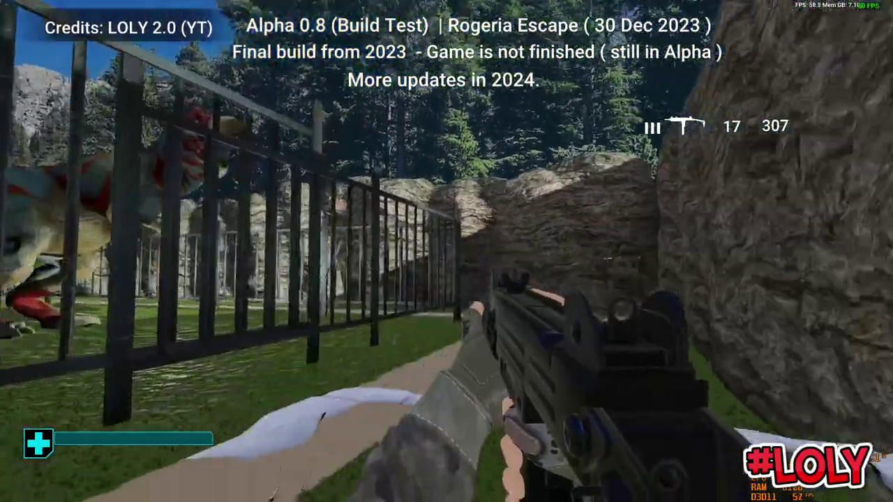
pyautogui.press('w')
pyautogui.press('r')
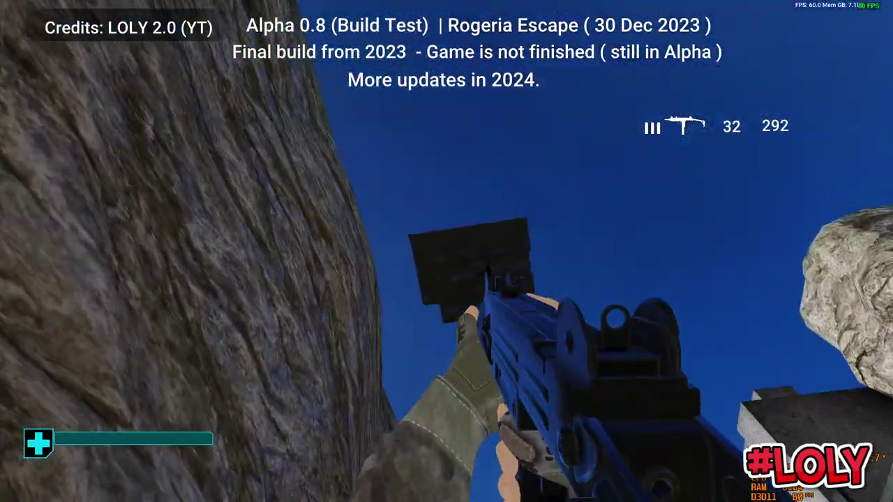
# Step: Fire aimed shots up at the floating pyramid from the ground, shoot at the fenced dinosaur, and reload the uzi
pyautogui.rightClick(447, 251)
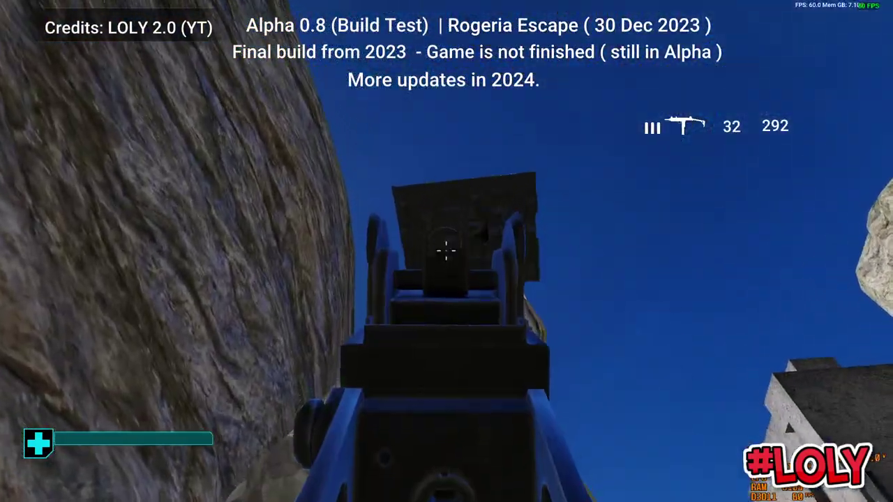
pyautogui.click(446, 251)
pyautogui.click(447, 251)
pyautogui.rightClick(446, 251)
pyautogui.press('w')
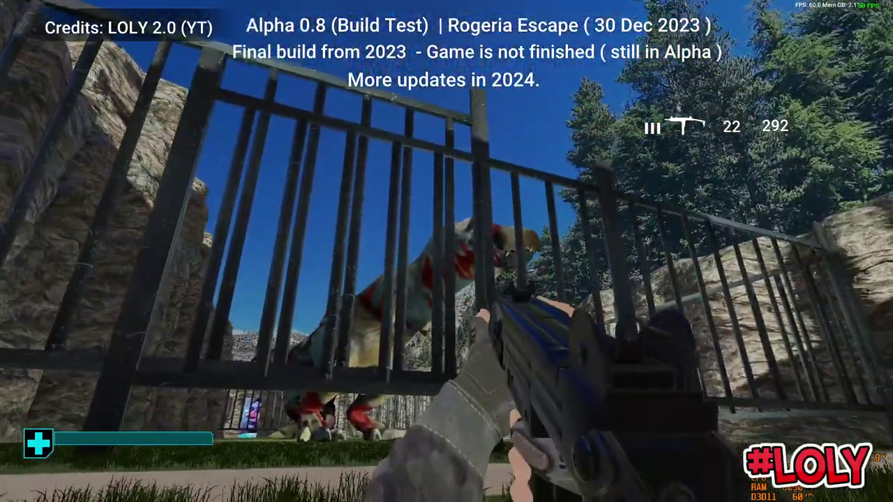
pyautogui.click(446, 252)
pyautogui.click(446, 251)
pyautogui.press('r')
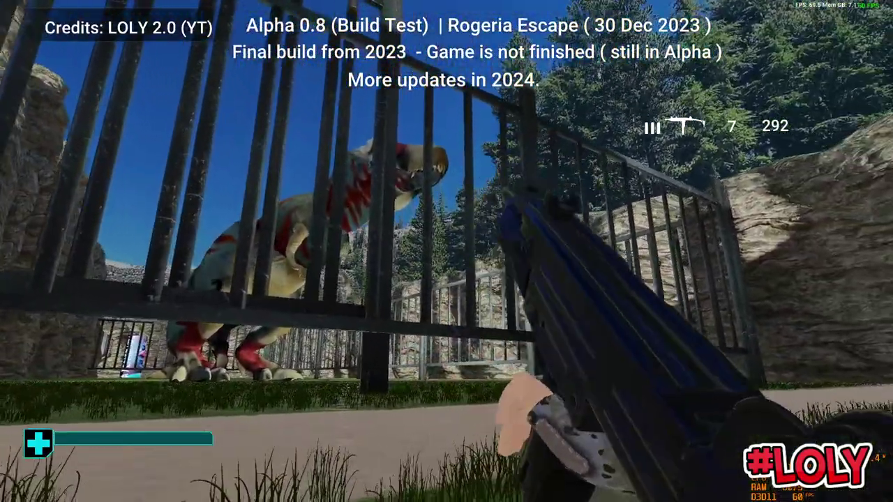
# Step: Walk the dirt path beside the enclosure and fire at the dinosaur through the fence bars
pyautogui.press('w')
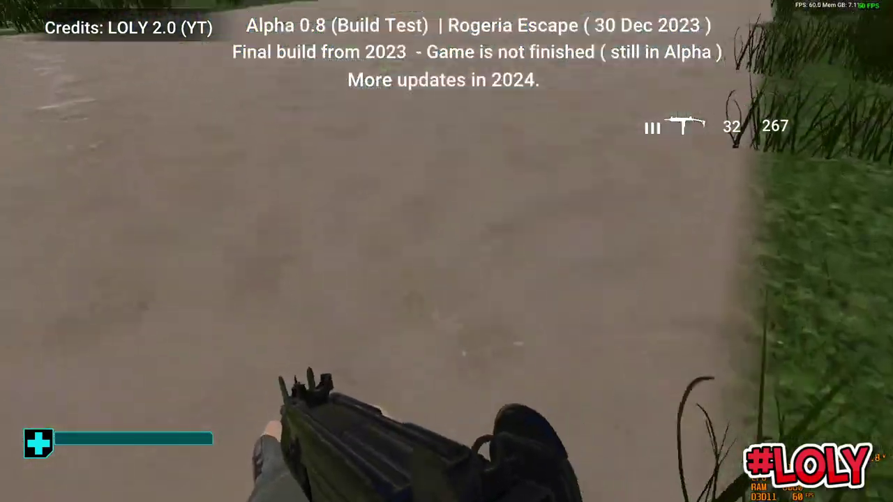
pyautogui.press('w')
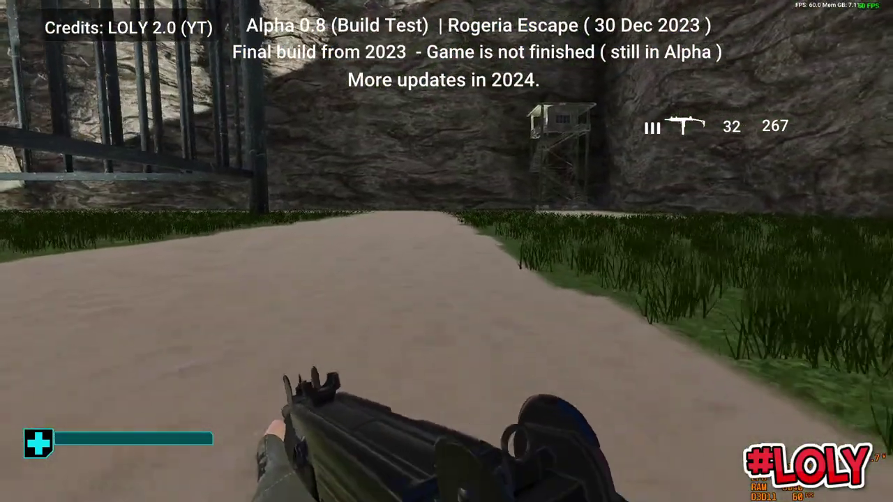
pyautogui.press('w')
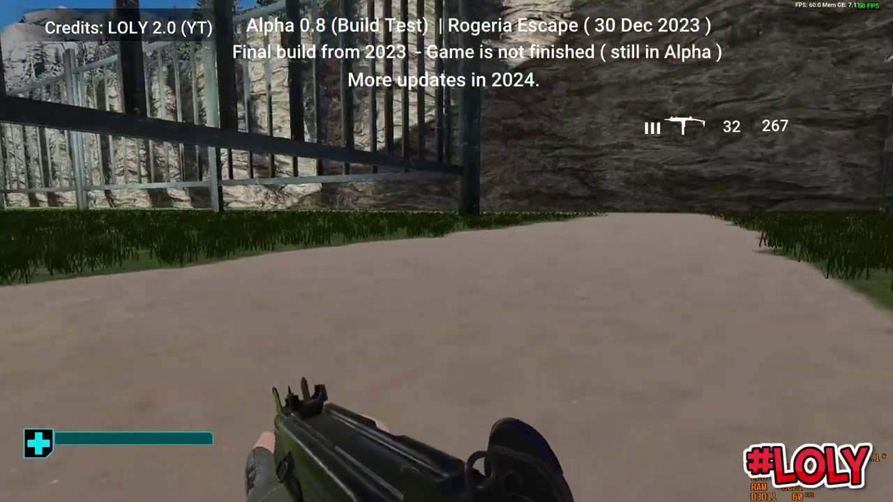
pyautogui.press('w')
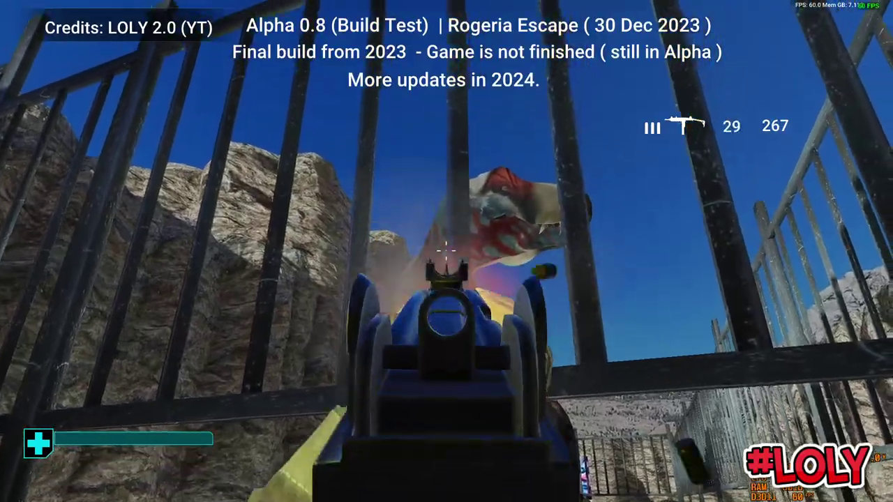
pyautogui.click(446, 252)
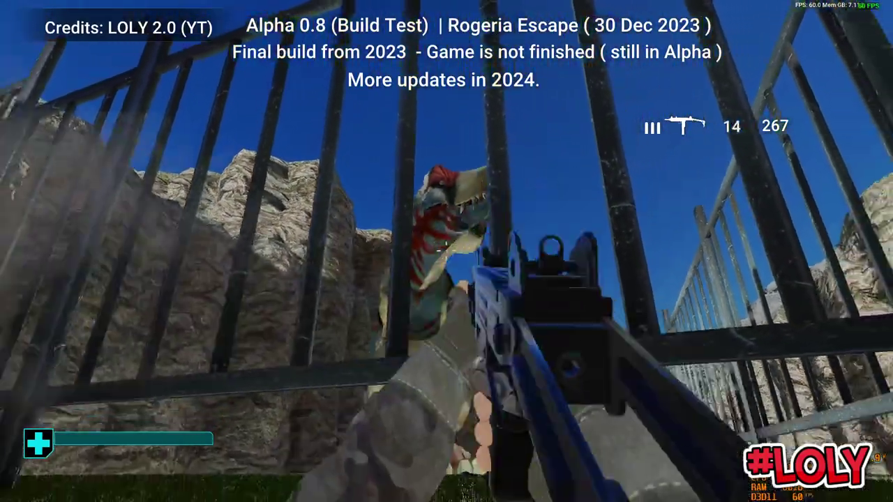
pyautogui.press('w')
pyautogui.press('w')
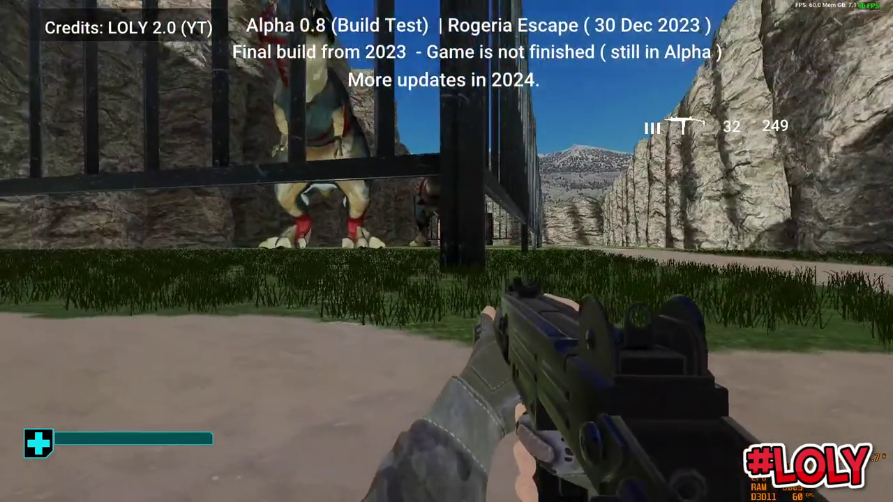
# Step: Empty the uzi's magazine at the dinosaur near the enclosure's corner post and reload the weapon
pyautogui.rightClick(446, 251)
pyautogui.click(446, 251)
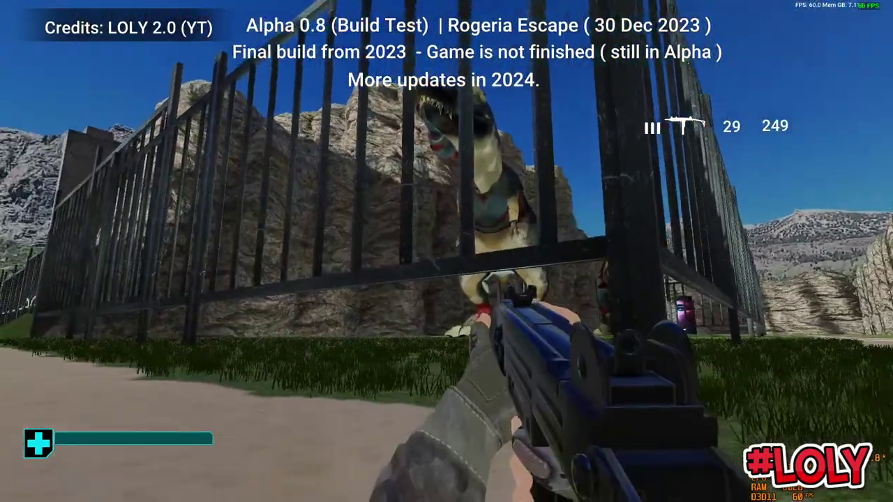
pyautogui.rightClick(447, 251)
pyautogui.click(446, 251)
pyautogui.moveTo(447, 251); pyautogui.dragTo(446, 251)
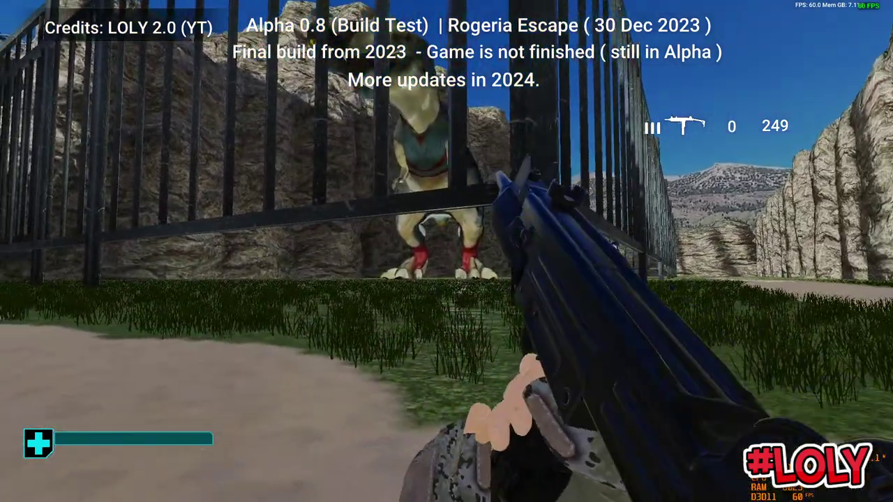
pyautogui.press('w')
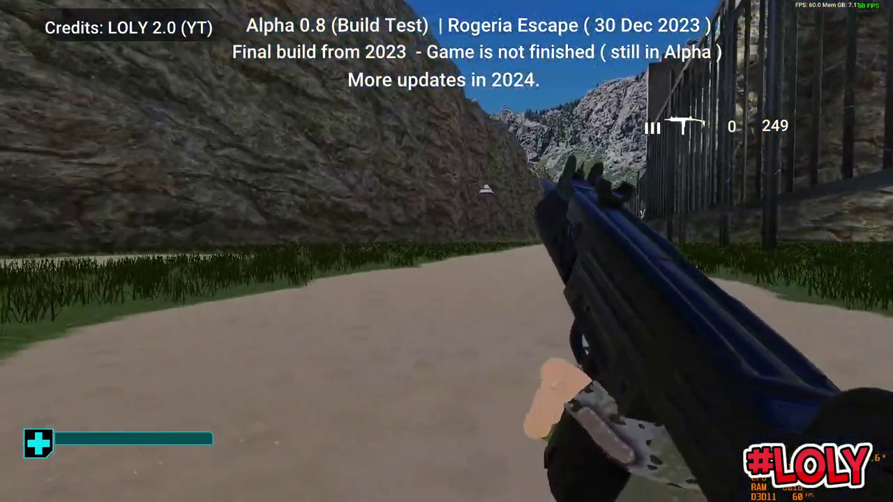
pyautogui.press('r')
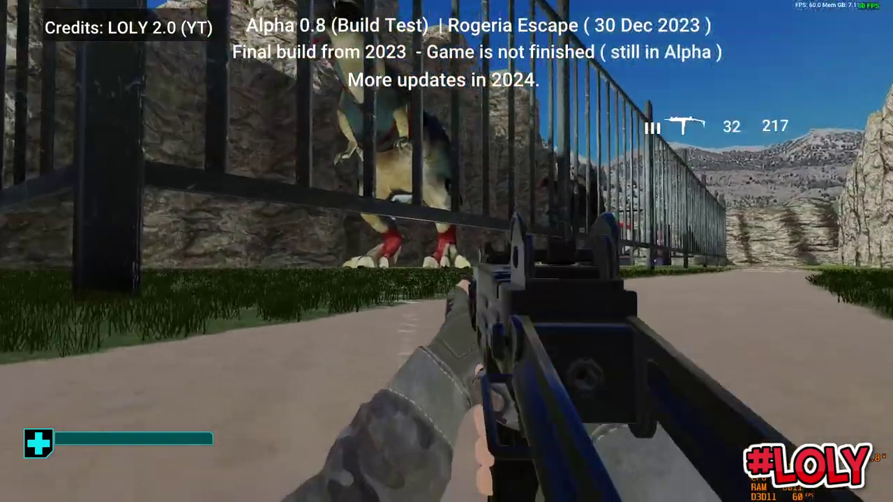
# Step: Fire repeated aimed bursts at the dinosaur from close to the fence to test the weapon's effect on it
pyautogui.rightClick(447, 251)
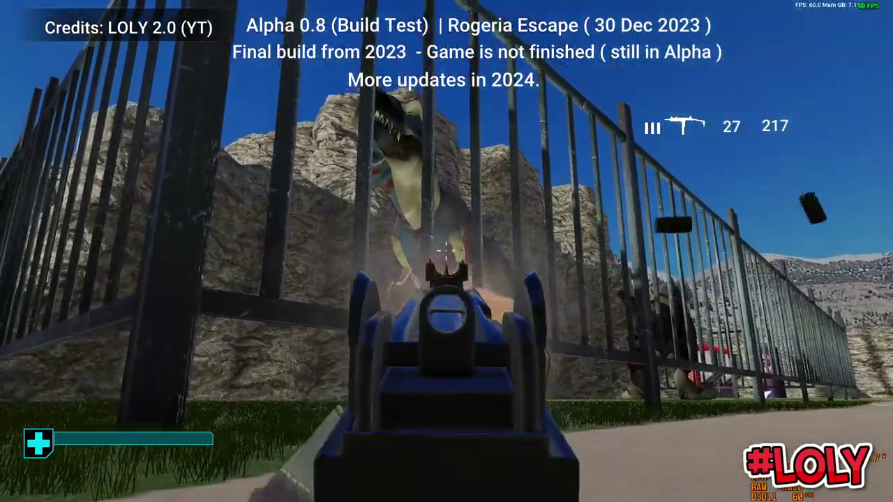
pyautogui.click(447, 251)
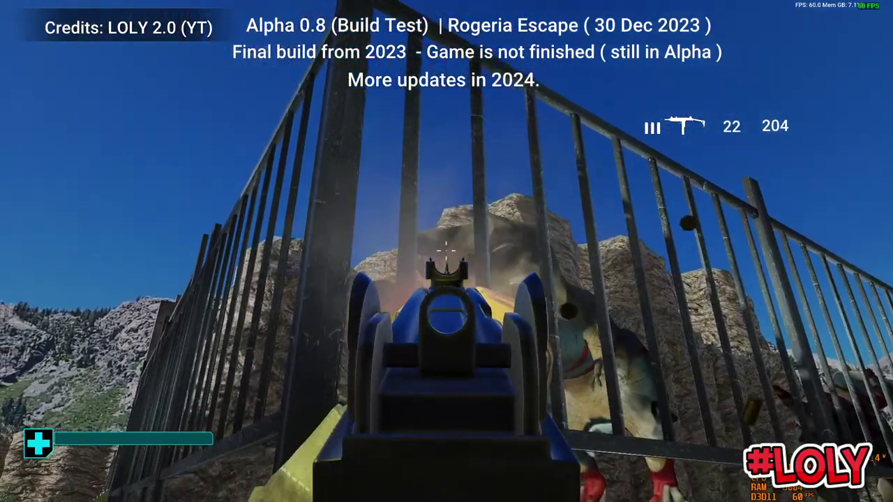
pyautogui.click(447, 251)
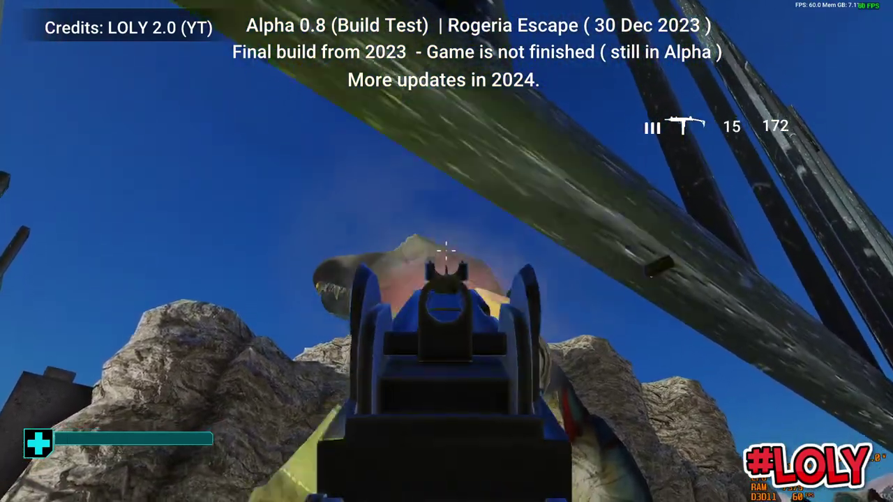
pyautogui.click(447, 248)
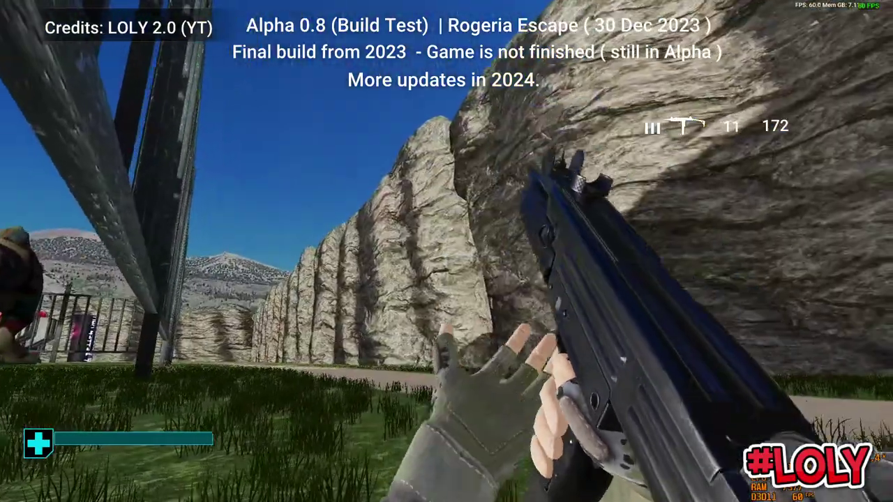
# Step: Restart the level test from the editor and try jumping over the watchtower's boxes toward the Brick Pyramid
pyautogui.press('r')
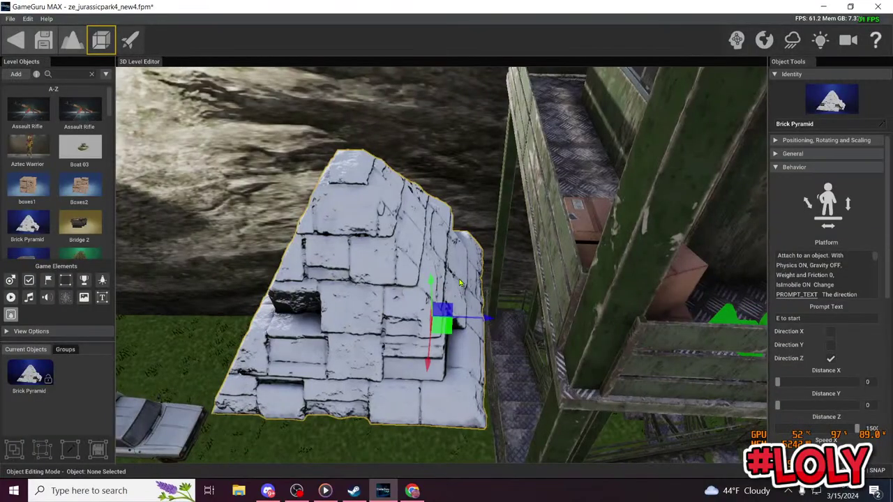
pyautogui.moveTo(460, 282); pyautogui.dragTo(530, 300, button='right')
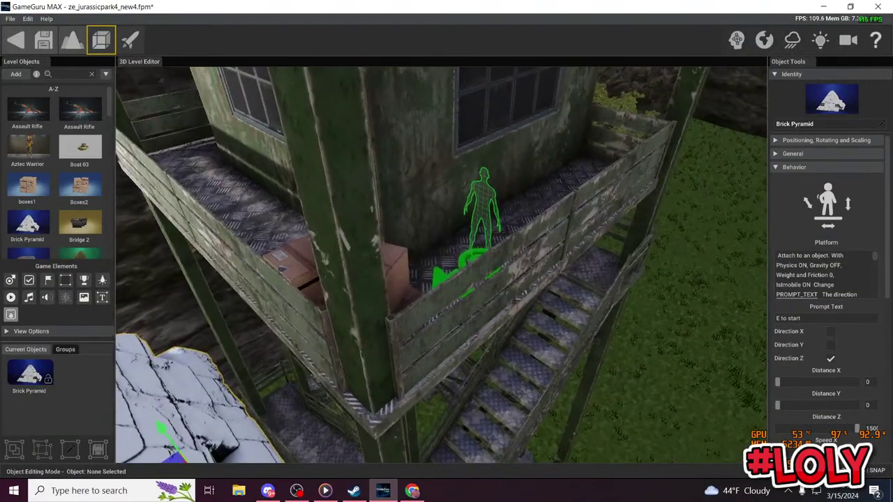
pyautogui.press('s')
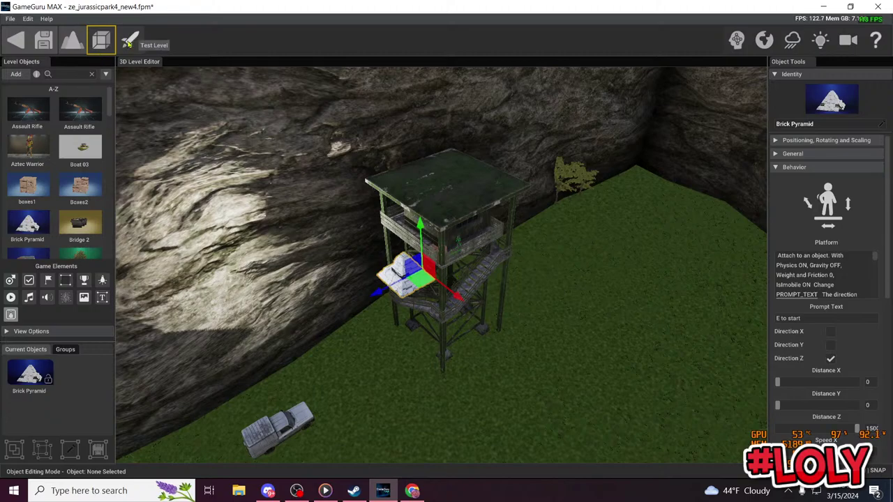
pyautogui.click(128, 42)
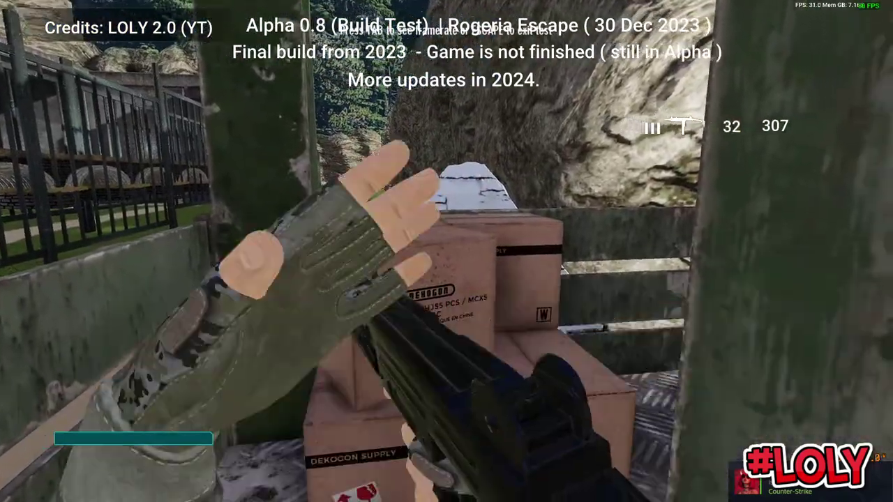
pyautogui.press('w')
pyautogui.press('space')
pyautogui.press('space')
pyautogui.press('space')
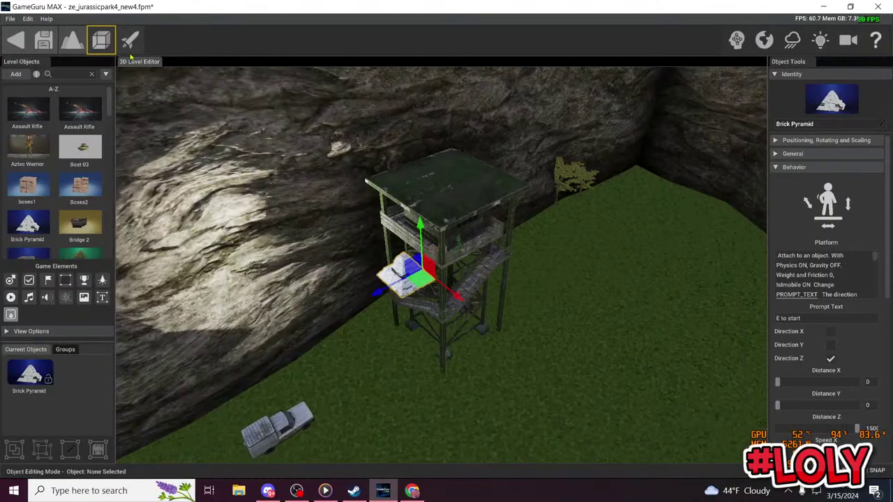
# Step: Run the level test again, board the Brick Pyramid over the boxes and ride it along the fenced enclosure
pyautogui.click(131, 43)
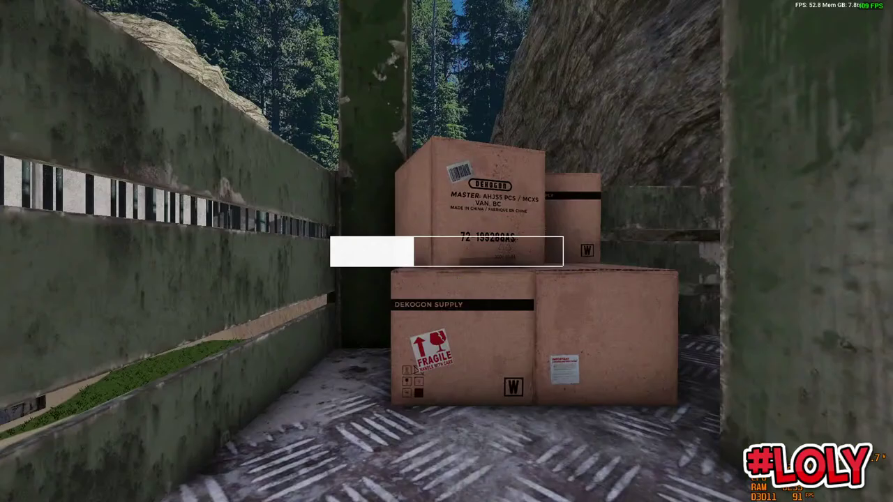
pyautogui.press('w')
pyautogui.press('space')
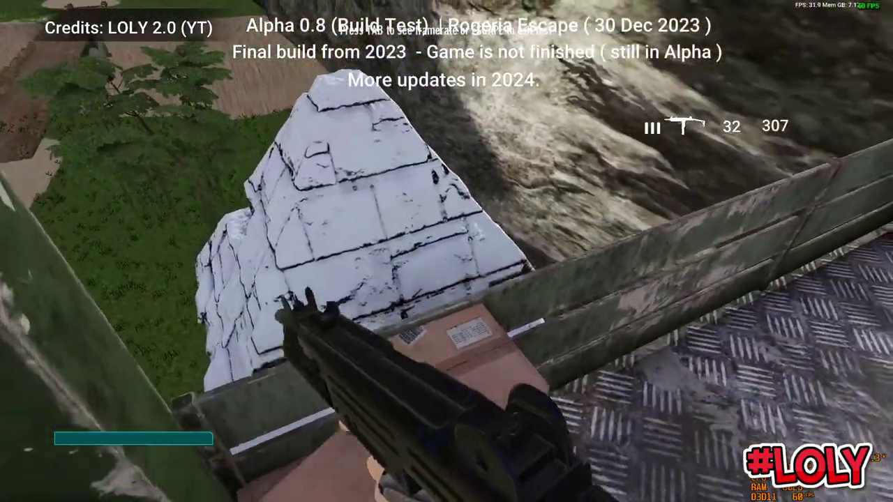
pyautogui.press('w')
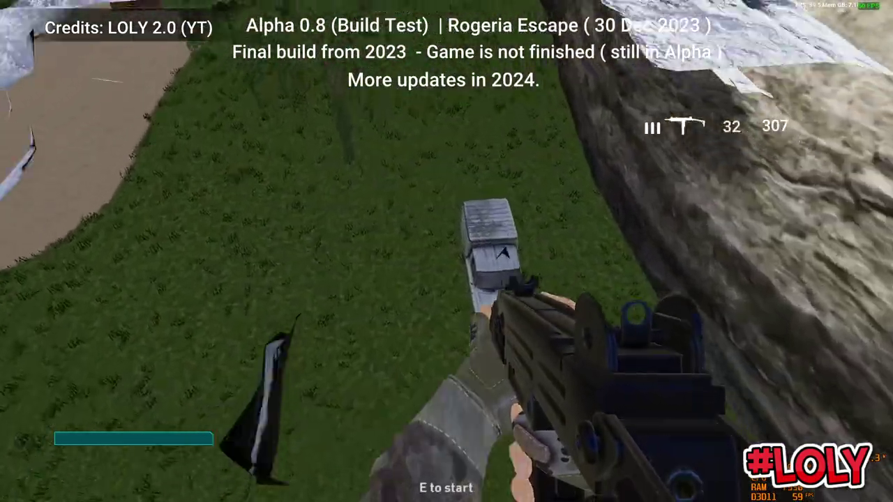
pyautogui.press('e')
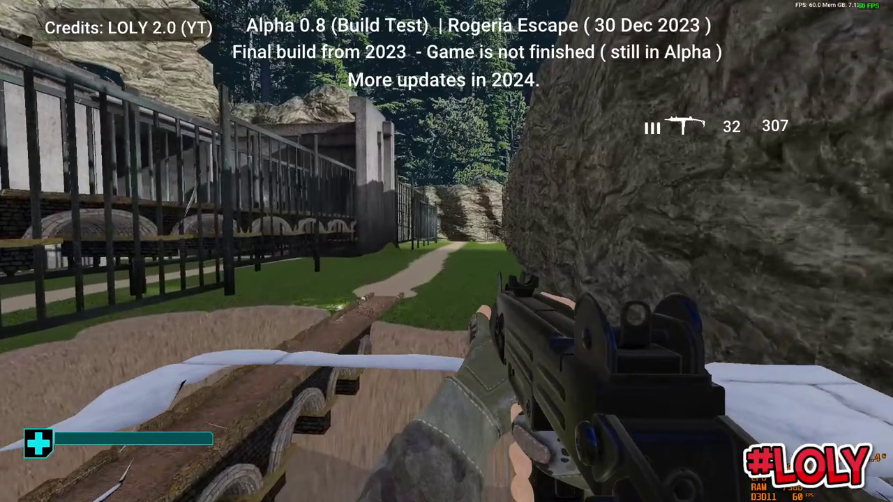
pyautogui.press('w')
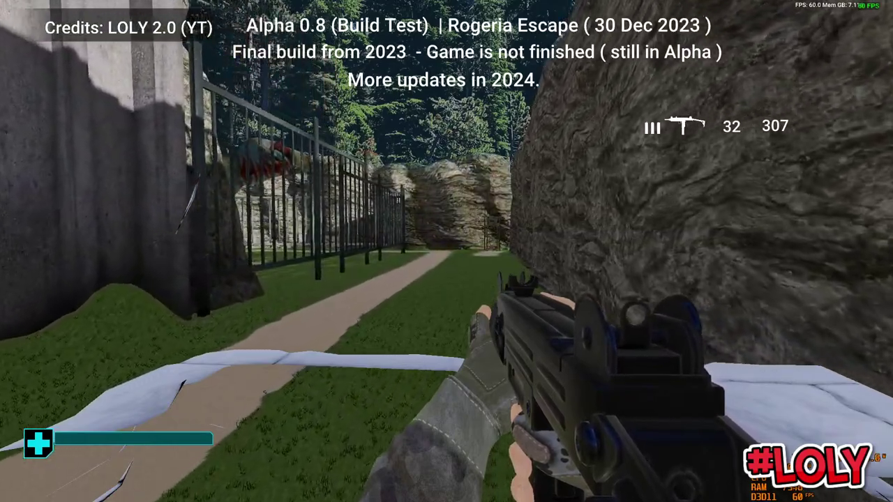
pyautogui.hotkey('shift', 'w')
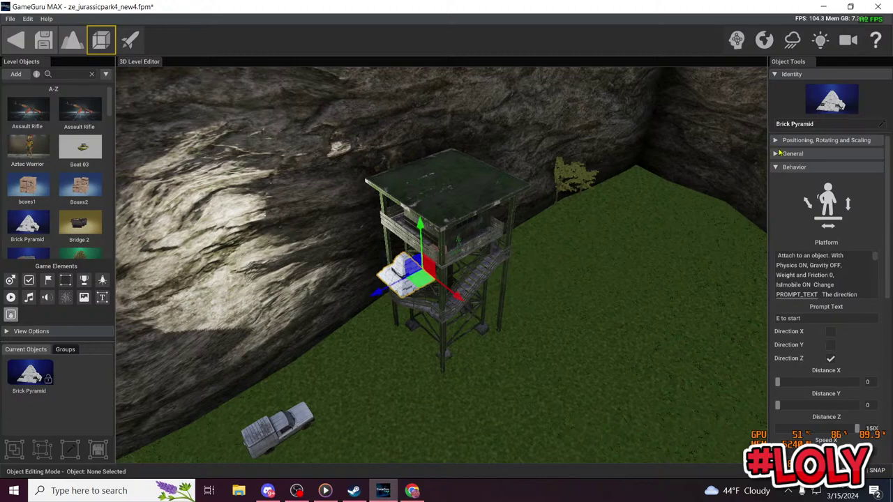
# Step: Set the Brick Pyramid platform's Distance Z to 1800 and briefly test jumping onto it from the watchtower
pyautogui.moveTo(888, 199); pyautogui.dragTo(892, 268)
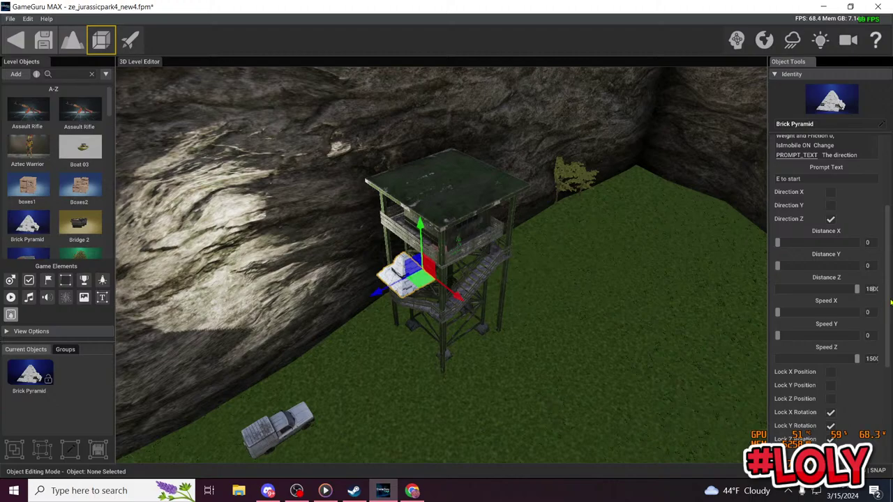
pyautogui.click(130, 42)
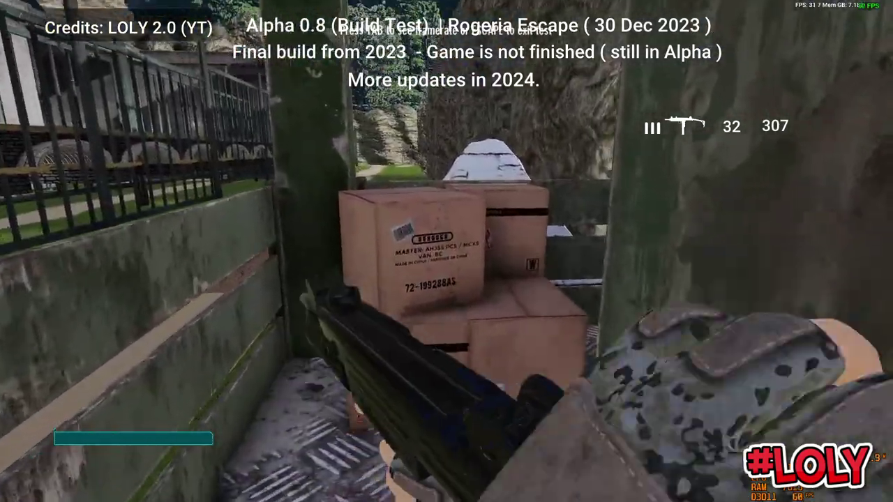
pyautogui.press('w')
pyautogui.press('space')
pyautogui.press('space')
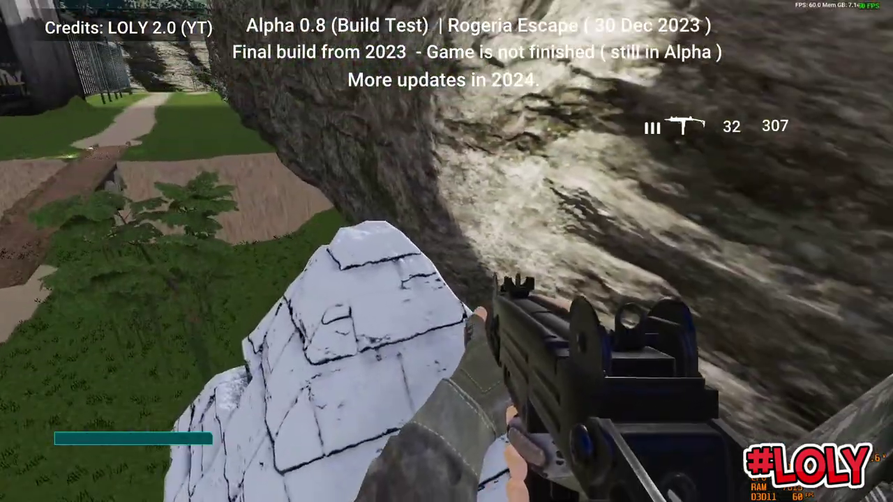
pyautogui.press('w')
pyautogui.press('Escape')
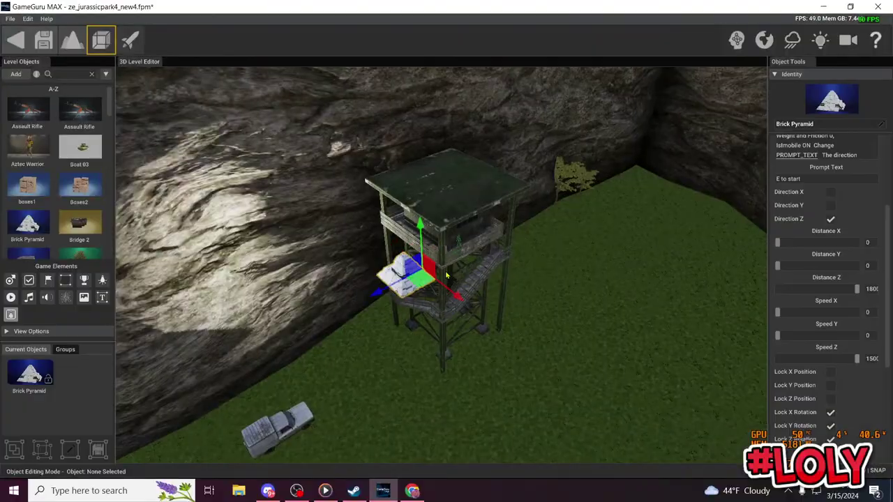
# Step: Set the Player Start Position's weapon to the bsp\modern semi-automatic sniper rifle
pyautogui.press('w')
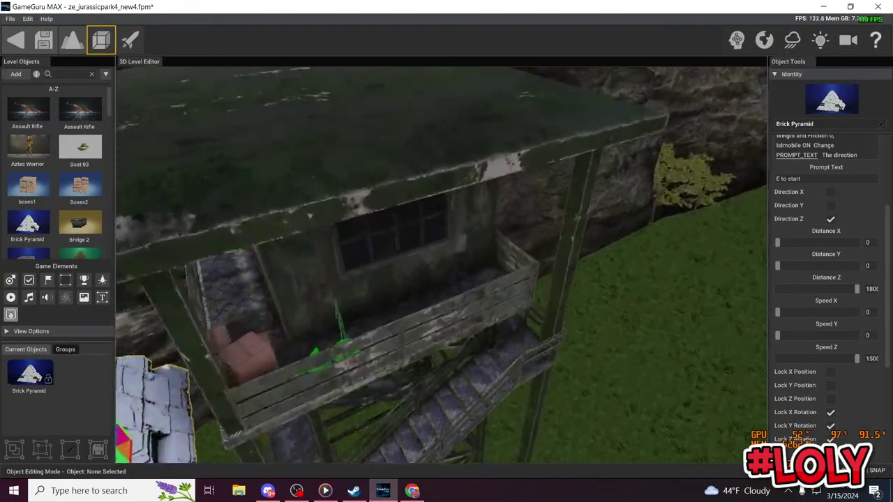
pyautogui.click(453, 280)
pyautogui.click(454, 280)
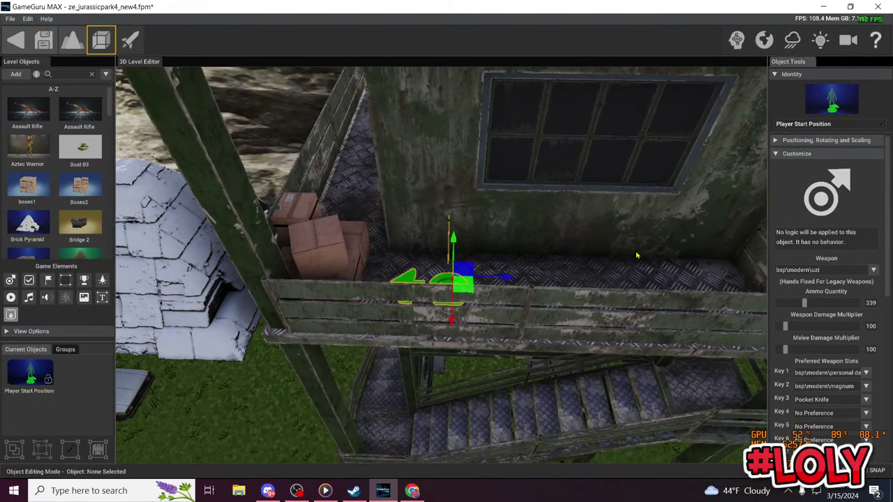
pyautogui.click(874, 270)
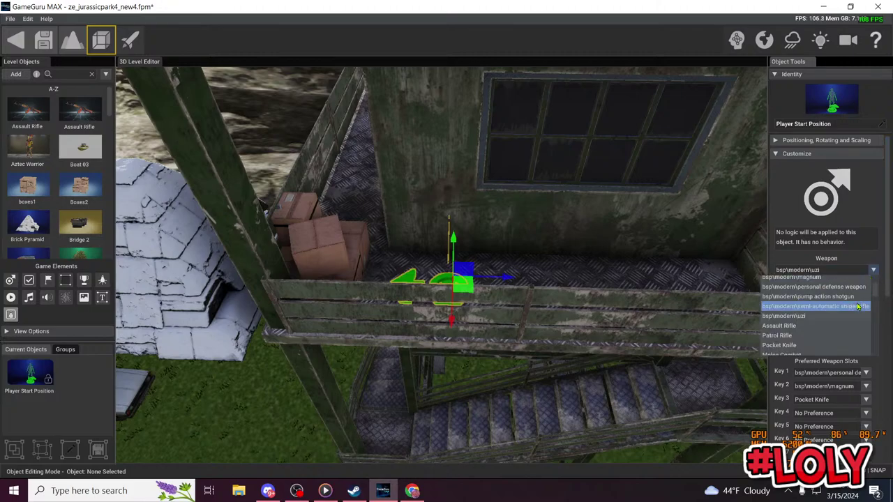
pyautogui.scroll(3, 857, 307)
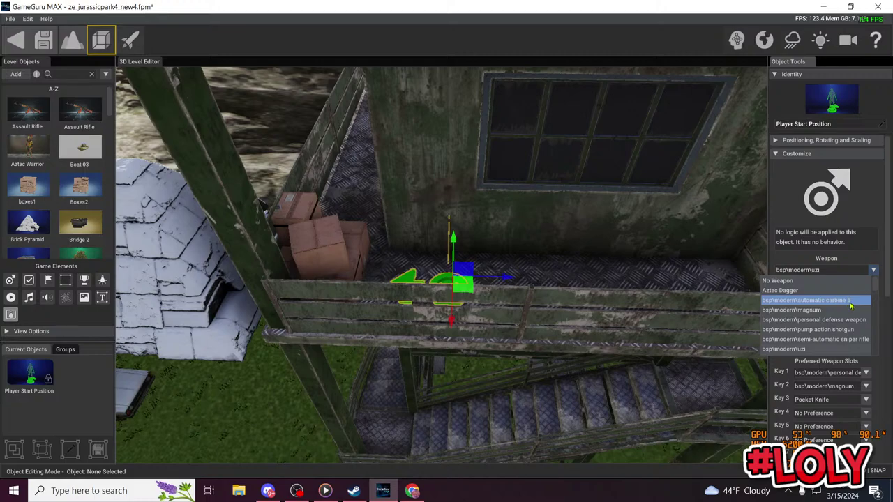
pyautogui.click(813, 339)
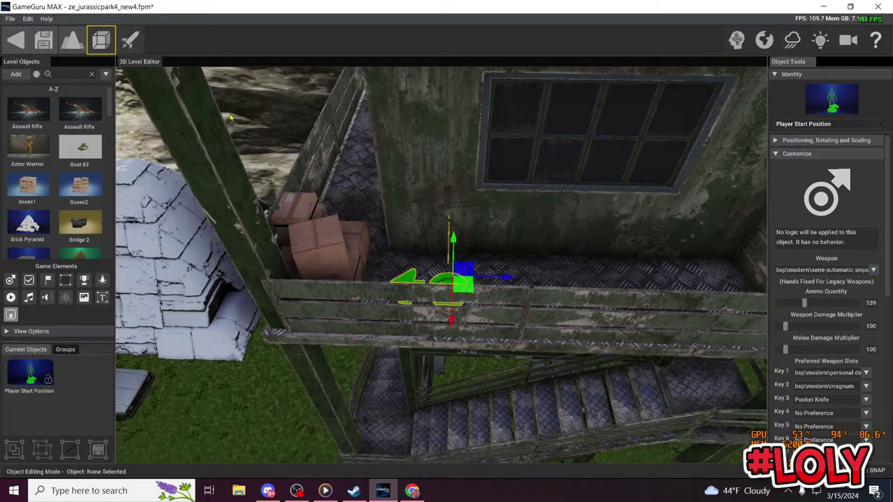
# Step: Test the level by firing scoped sniper rifle shots through the fence from the watchtower and reloading
pyautogui.click(129, 42)
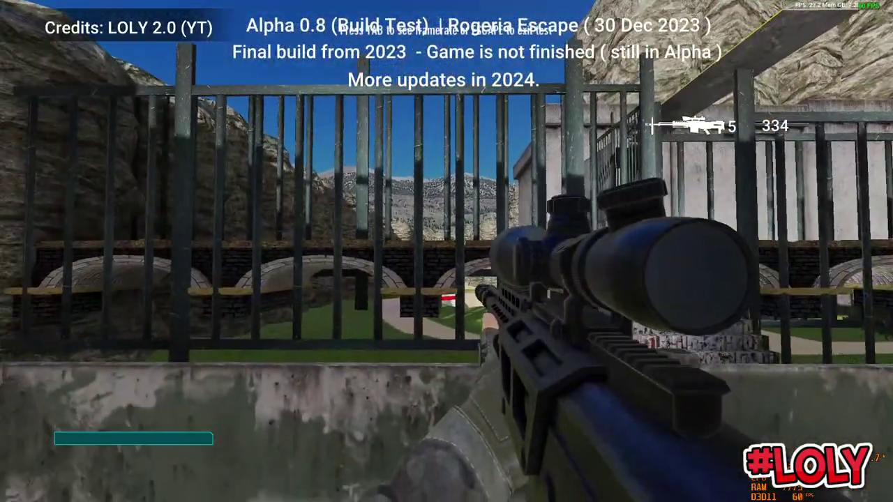
pyautogui.rightClick(446, 252)
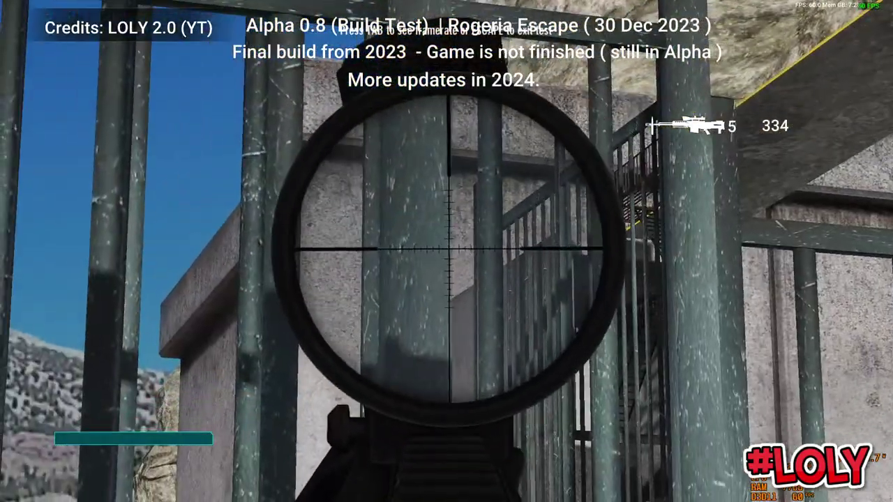
pyautogui.click(446, 251)
pyautogui.rightClick(446, 251)
pyautogui.click(446, 251)
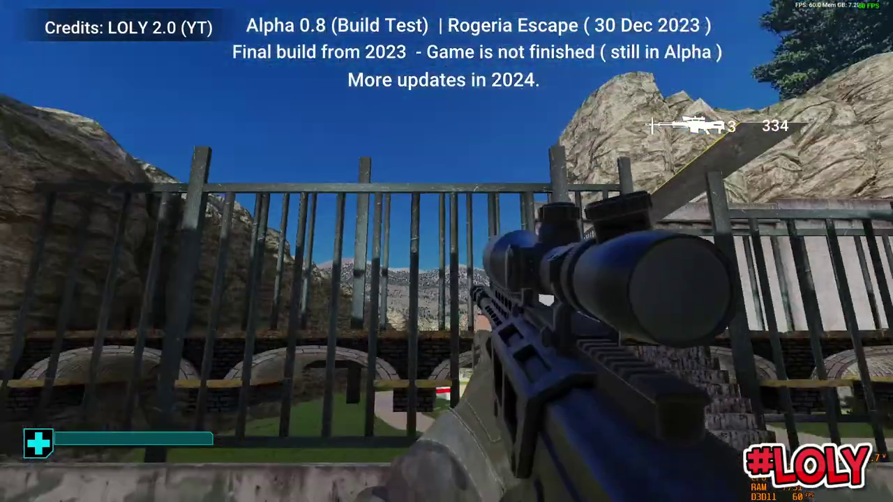
pyautogui.press('r')
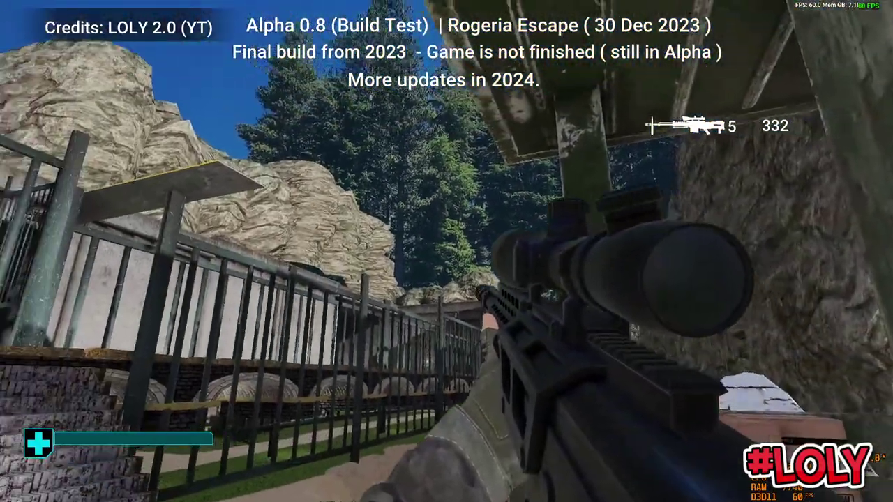
# Step: Survey the cliffs, path and enclosure through the rifle scope, firing and reloading from the watchtower balcony
pyautogui.rightClick(447, 251)
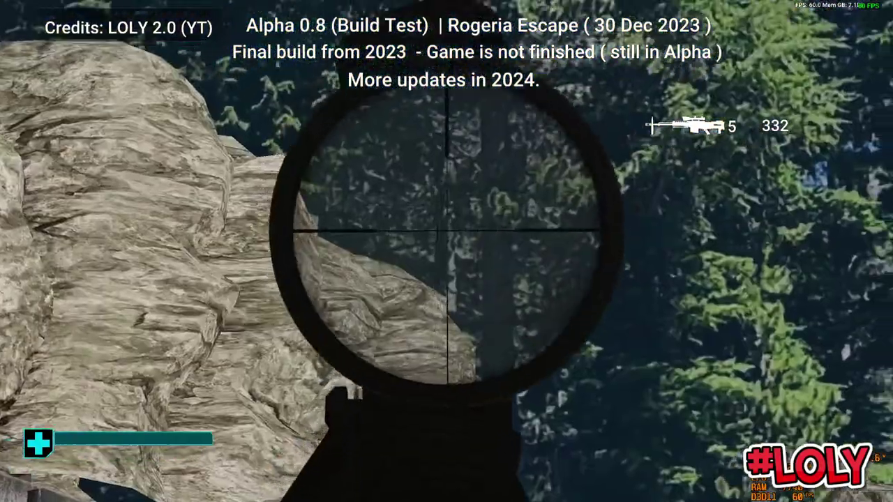
pyautogui.rightClick(446, 251)
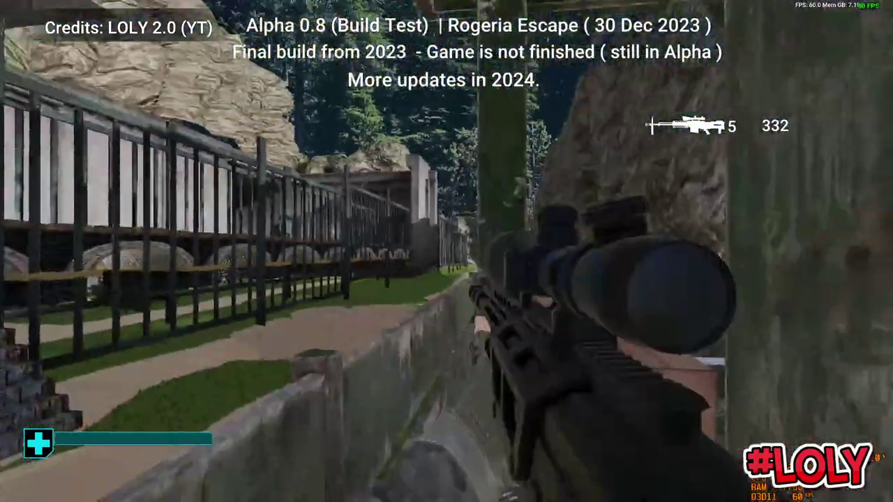
pyautogui.rightClick(447, 251)
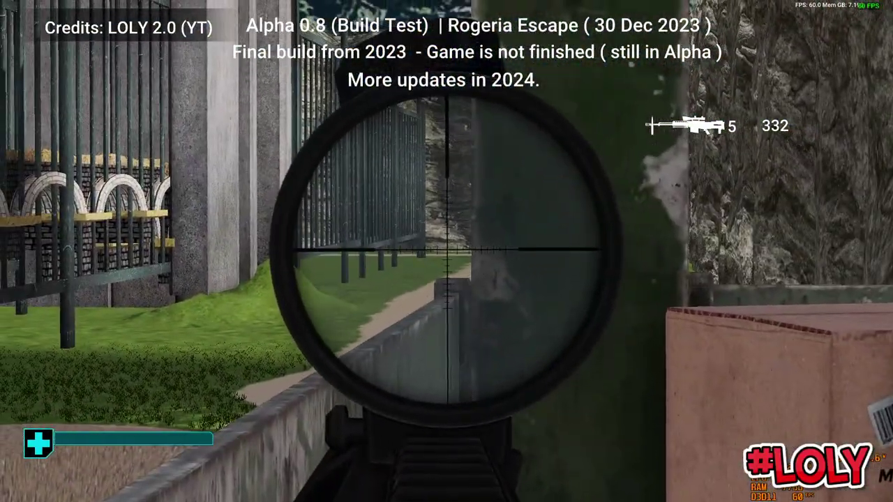
pyautogui.click(446, 252)
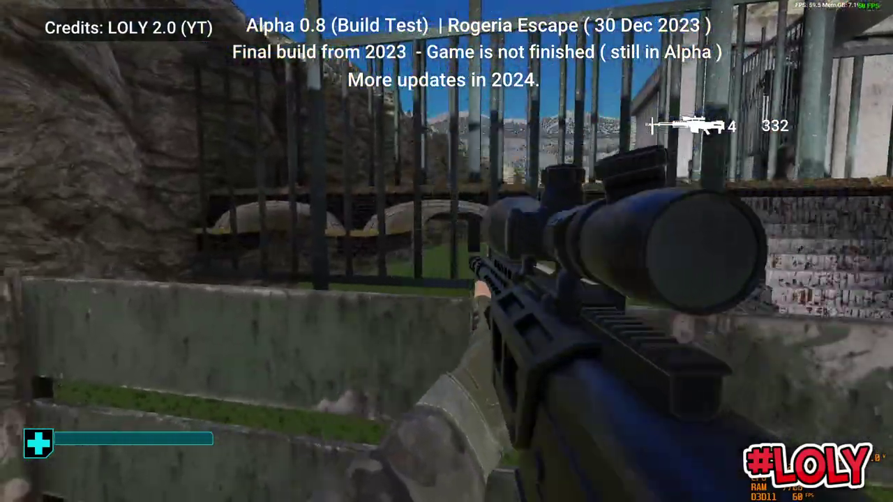
pyautogui.press('r')
pyautogui.rightClick(447, 251)
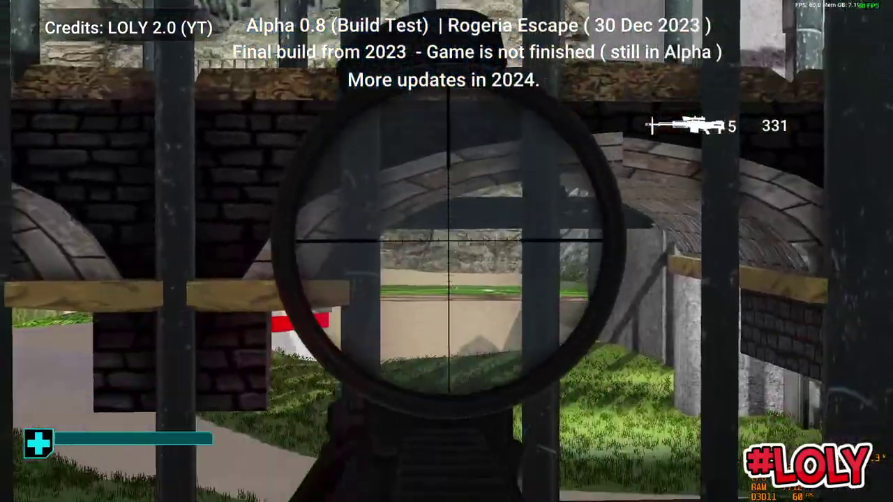
pyautogui.click(447, 251)
# Step: Ride the Brick Pyramid along the dirt path with the sniper rifle and move to the grass near the dinosaur enclosure
pyautogui.press('w')
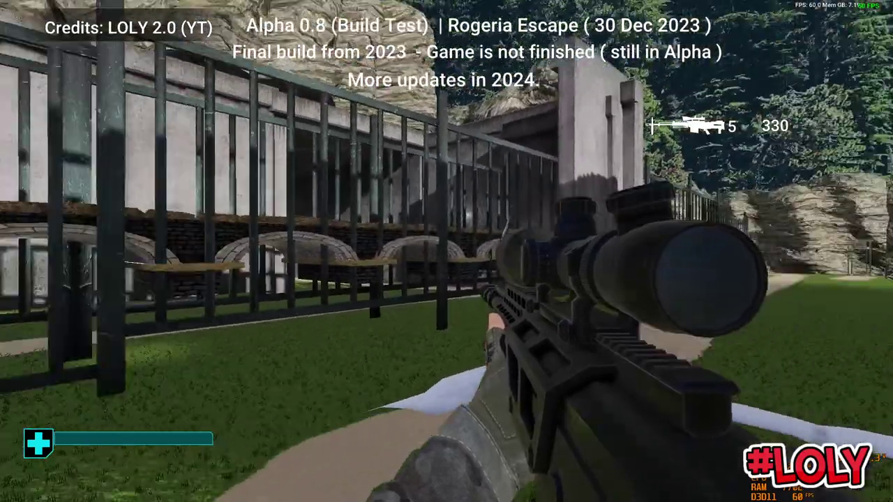
pyautogui.press('w')
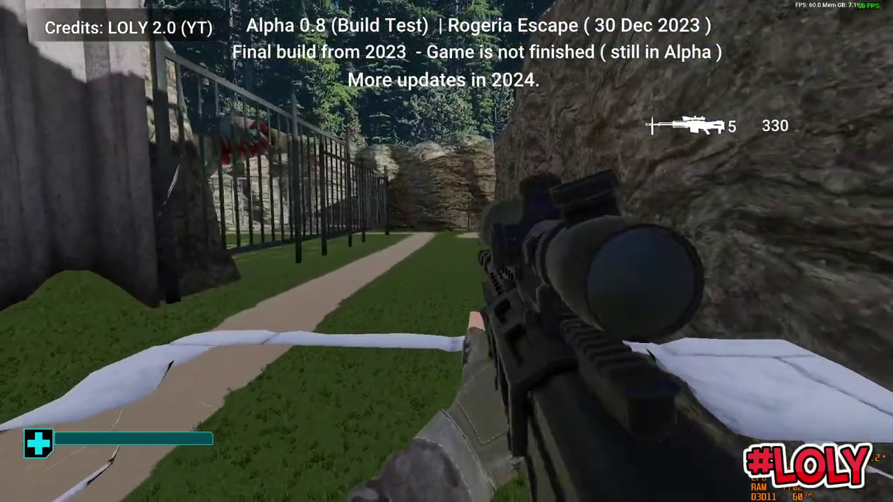
pyautogui.hotkey('shift', 'w')
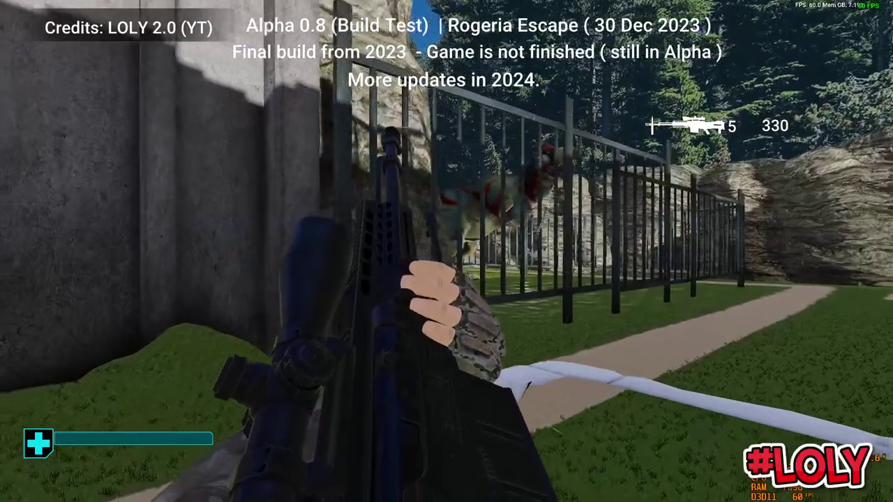
pyautogui.hotkey('shift', 'w')
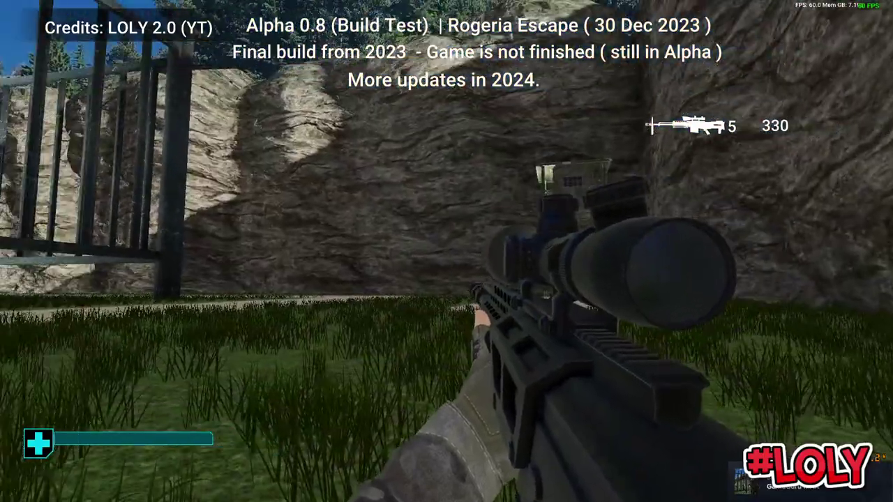
# Step: Test the sniper rifle by firing a full magazine of scoped shots at the dinosaur behind the enclosure fence
pyautogui.rightClick(447, 251)
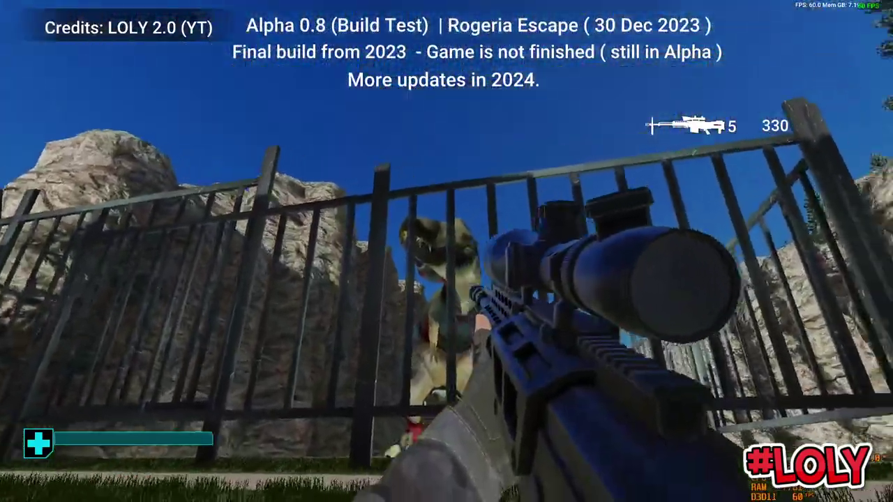
pyautogui.rightClick(446, 251)
pyautogui.click(446, 251)
pyautogui.rightClick(447, 251)
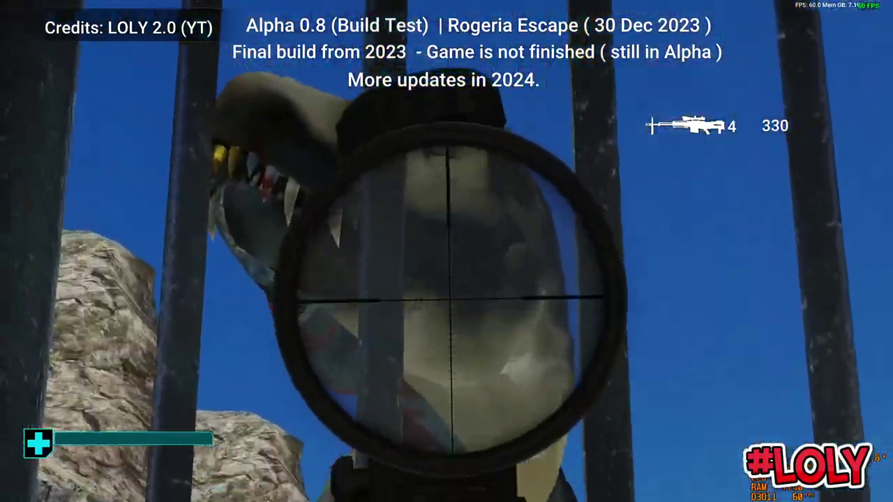
pyautogui.click(447, 251)
pyautogui.rightClick(447, 251)
pyautogui.click(447, 251)
pyautogui.rightClick(446, 251)
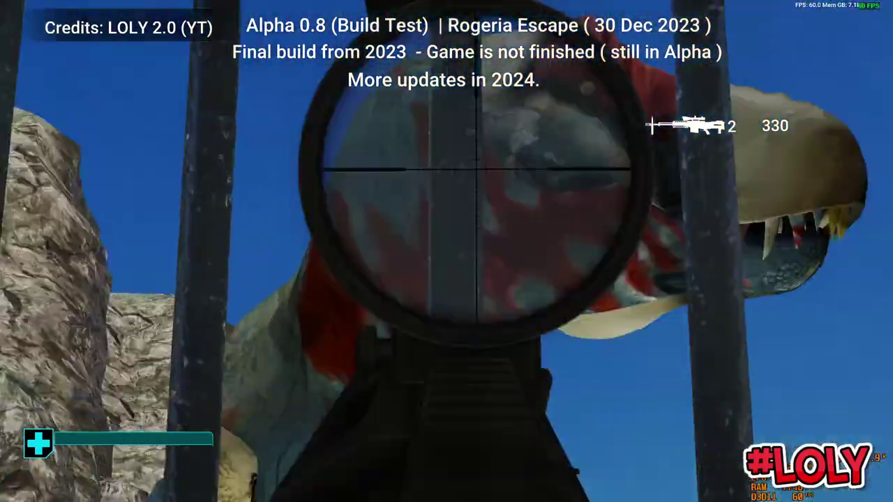
pyautogui.click(447, 252)
pyautogui.rightClick(446, 251)
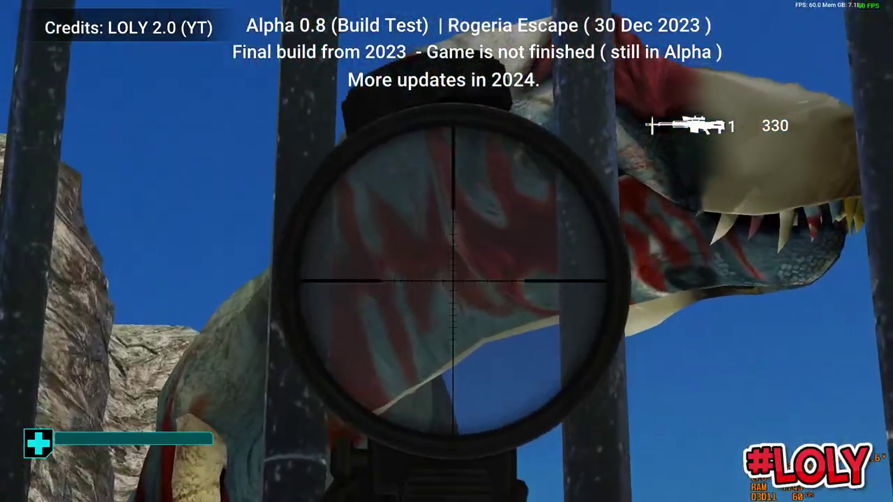
pyautogui.click(447, 251)
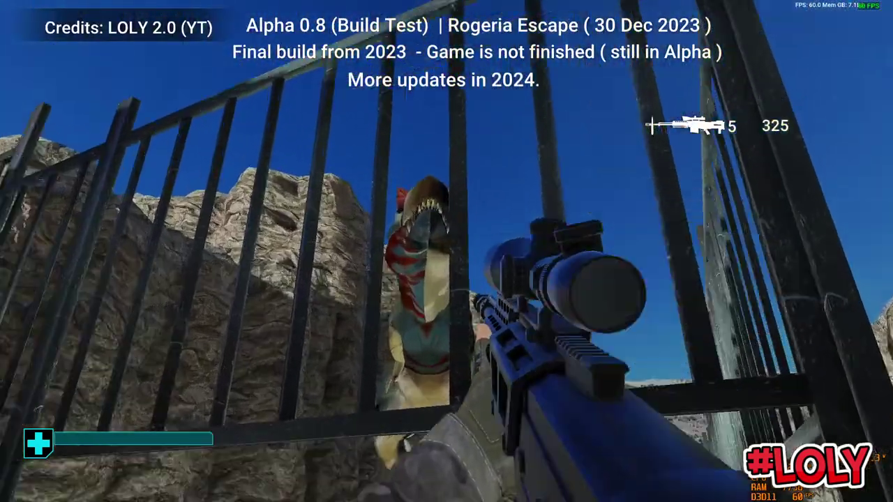
# Step: Fire more scoped shots at the fenced dinosaur from different spots, reloading the rifle between bursts
pyautogui.rightClick(446, 251)
pyautogui.rightClick(447, 251)
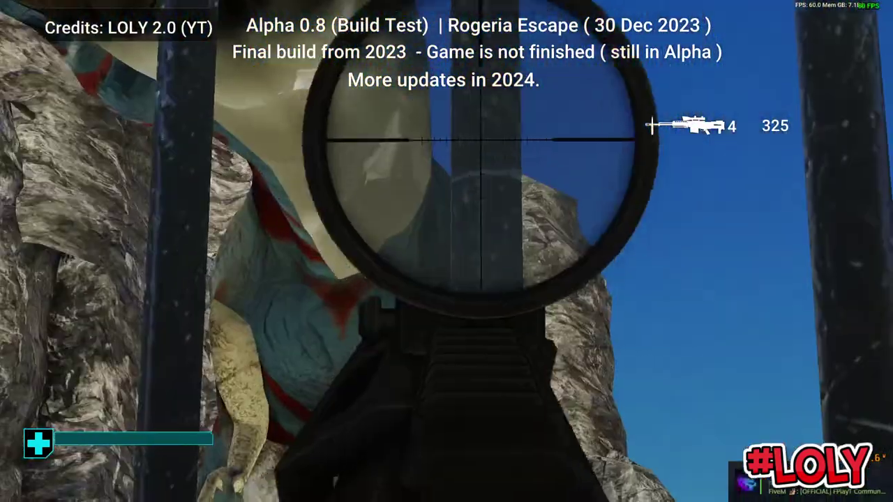
pyautogui.click(446, 251)
pyautogui.rightClick(447, 251)
pyautogui.click(446, 252)
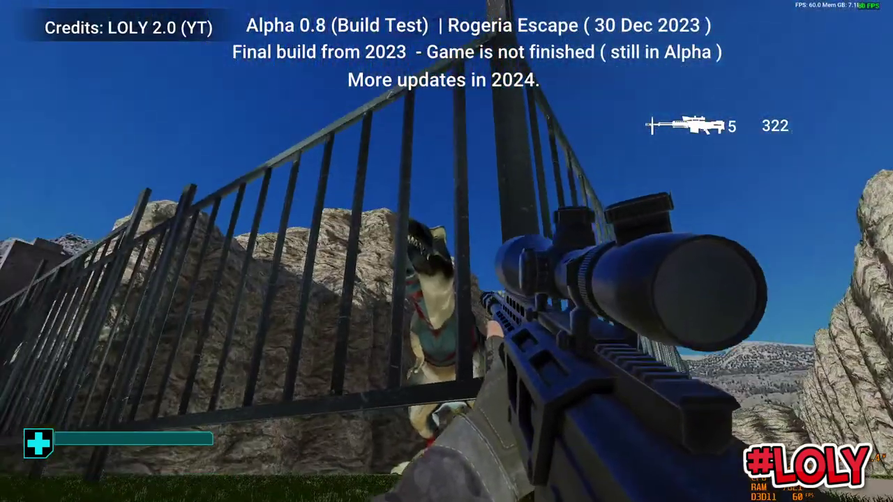
pyautogui.rightClick(447, 251)
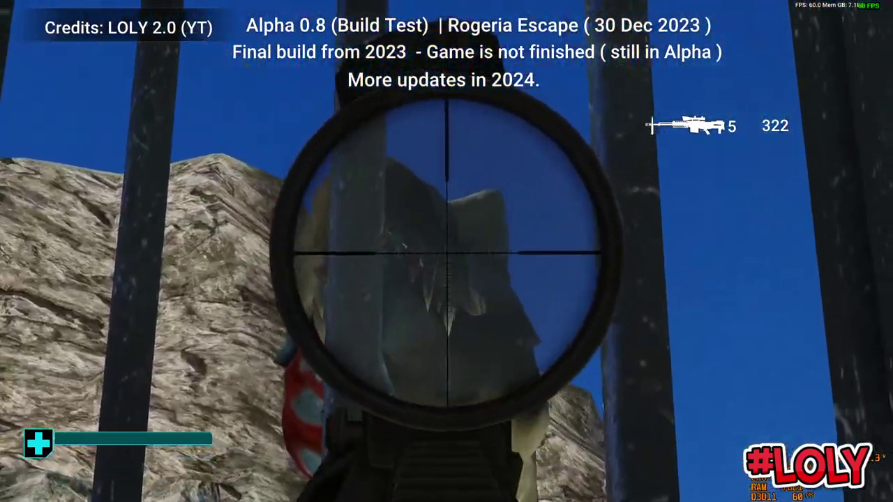
pyautogui.click(446, 251)
pyautogui.rightClick(447, 251)
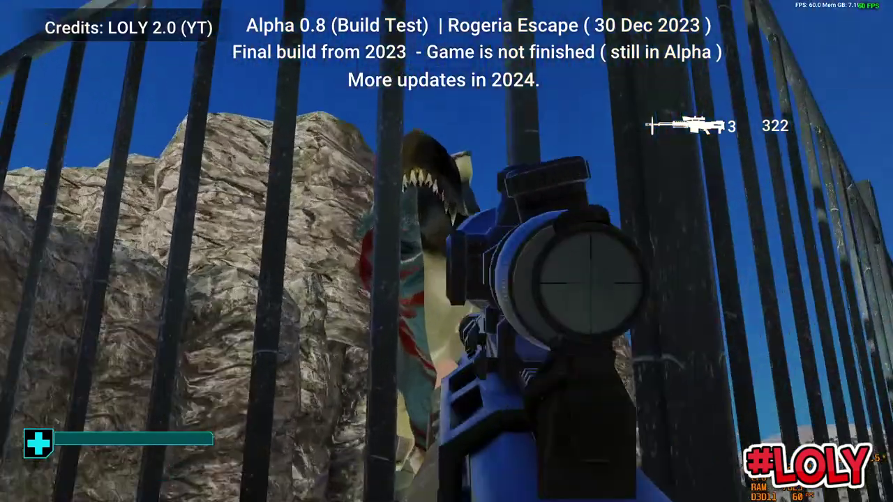
pyautogui.click(446, 251)
pyautogui.press('r')
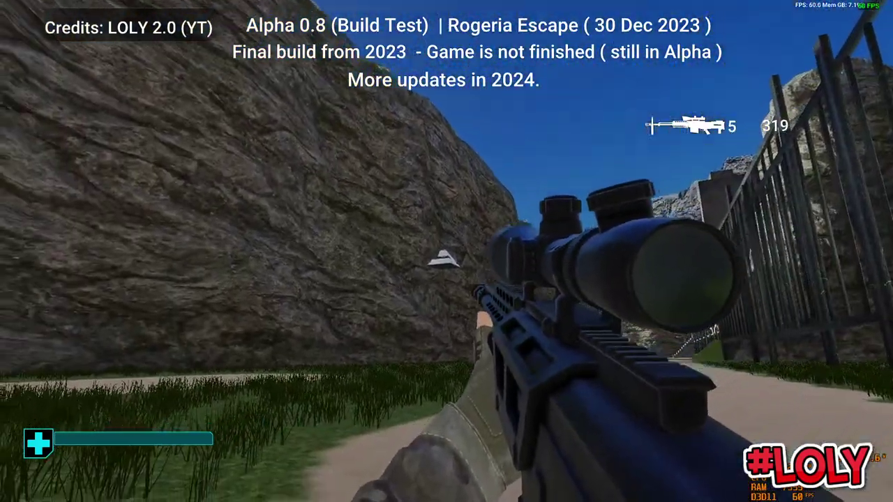
# Step: Look along the dirt path and at the caged dinosaur through the scope, and end the level test
pyautogui.rightClick(447, 251)
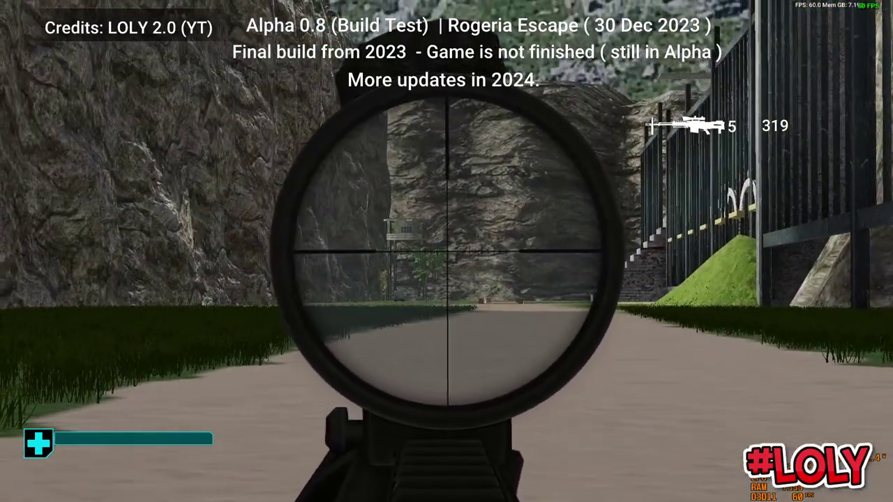
pyautogui.rightClick(447, 251)
pyautogui.rightClick(446, 251)
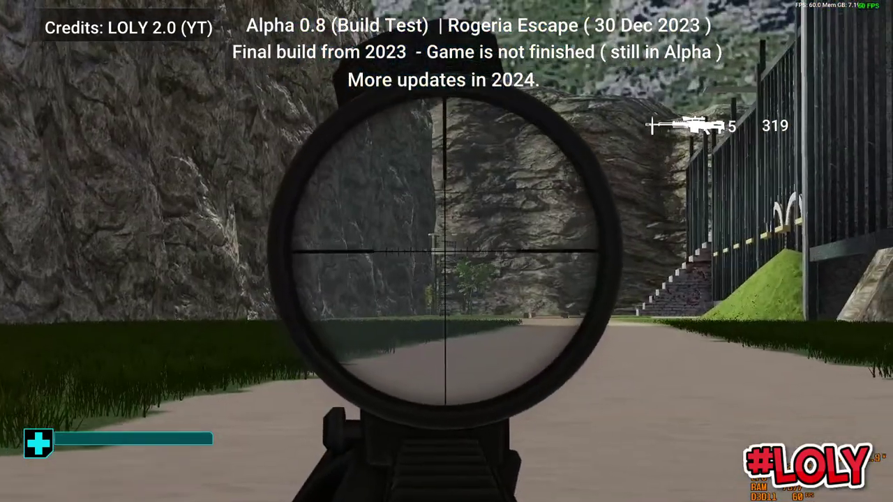
pyautogui.rightClick(447, 251)
pyautogui.rightClick(446, 251)
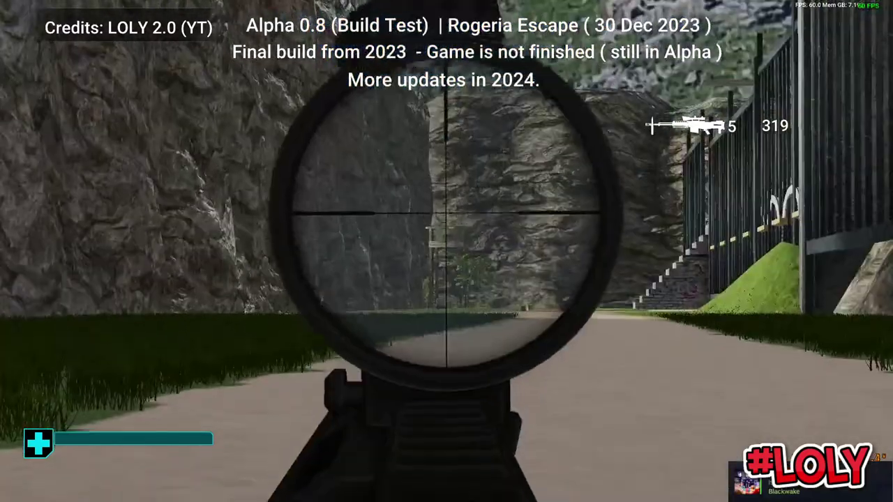
pyautogui.rightClick(446, 252)
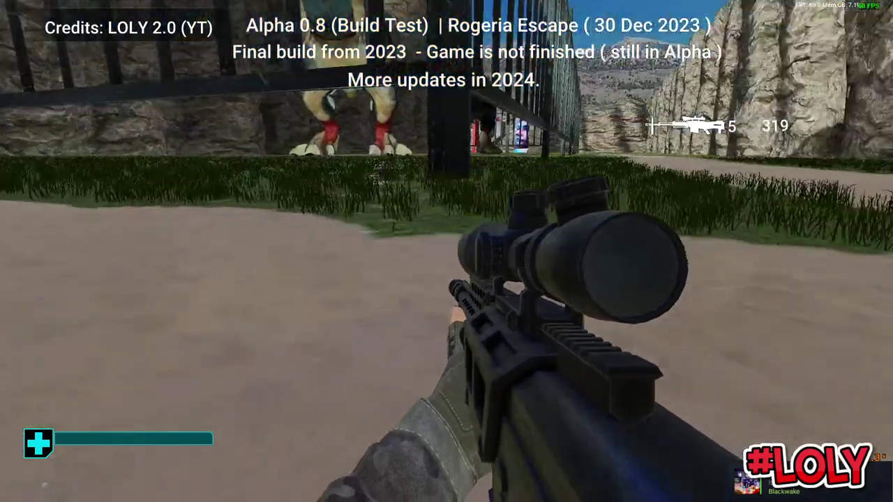
pyautogui.press('n')
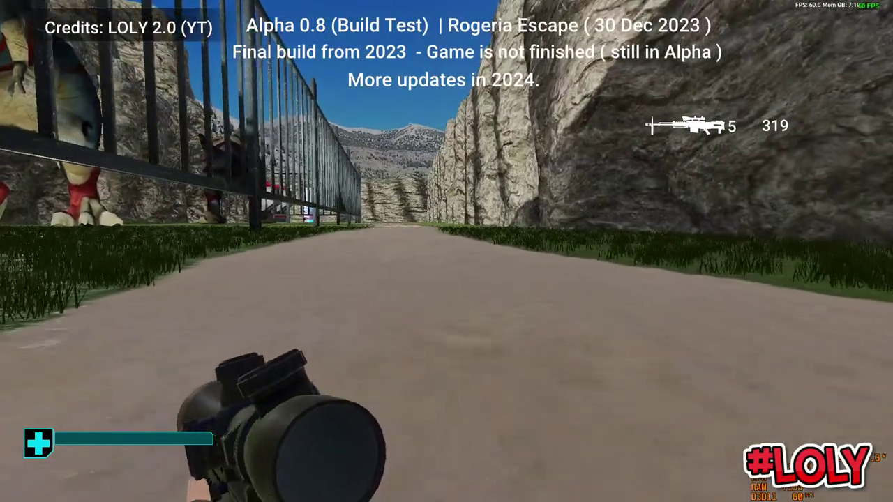
pyautogui.rightClick(446, 251)
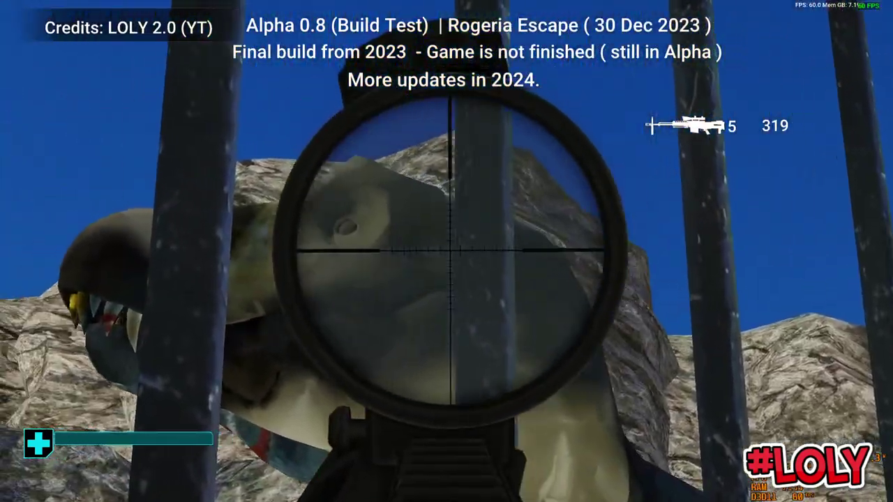
pyautogui.click(447, 251)
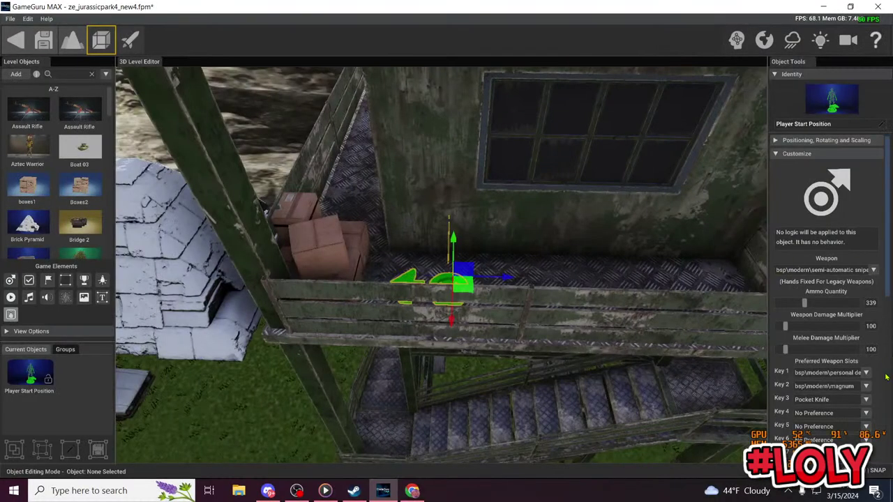
# Step: Select the Brick Pyramid beside the watchtower and bring its platform distance and speed settings into view
pyautogui.press('a')
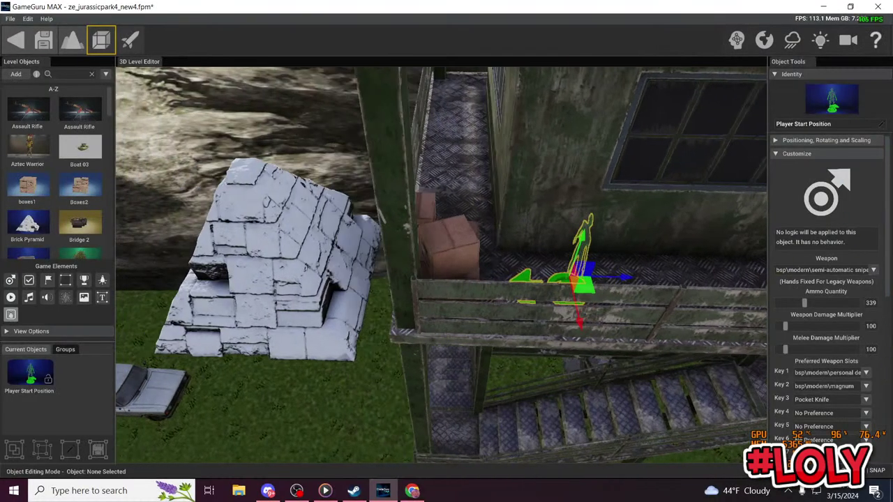
pyautogui.click(295, 221)
pyautogui.scroll(-2, 877, 354)
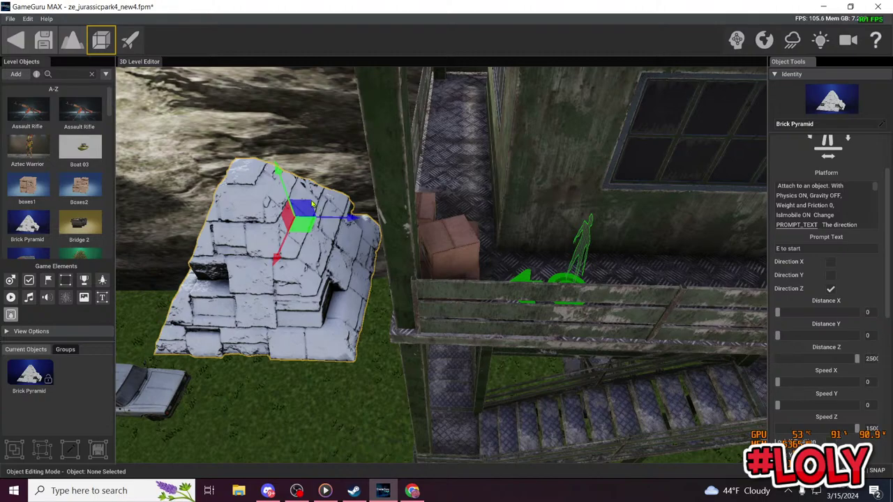
# Step: Start a new level test and jump over the watchtower's cardboard boxes onto the Brick Pyramid to ride it
pyautogui.press('F9')
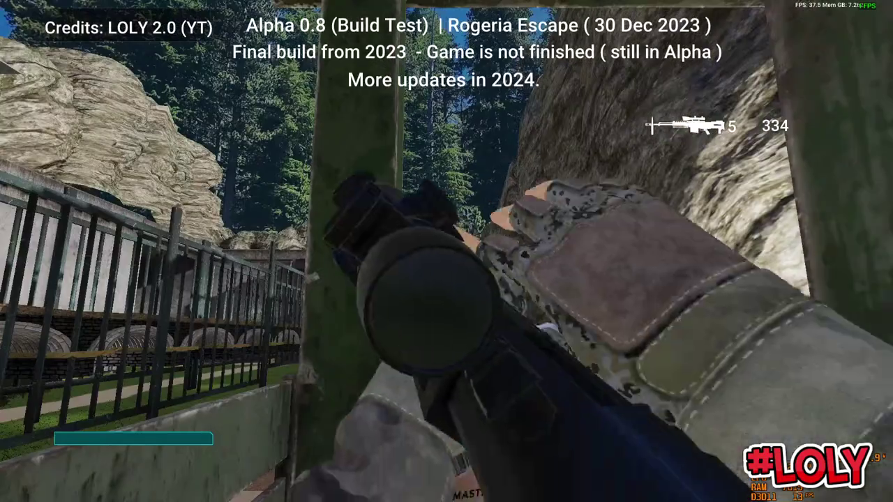
pyautogui.press('w')
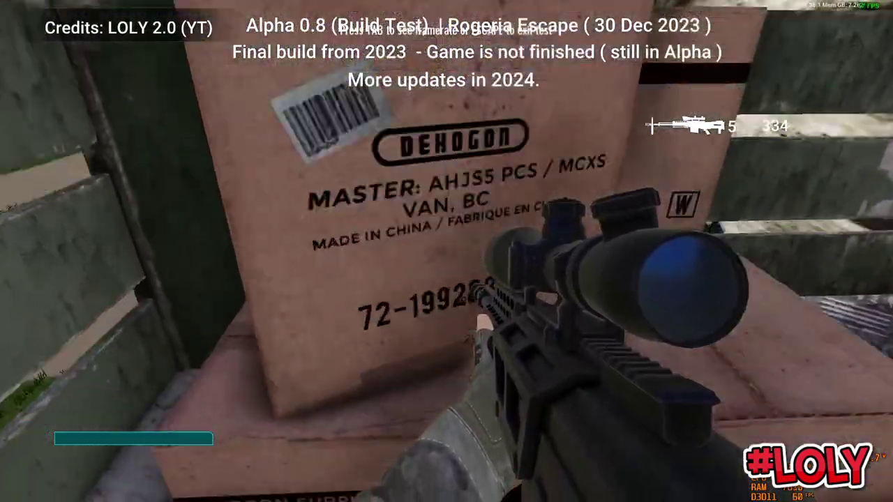
pyautogui.press('space')
pyautogui.press('w')
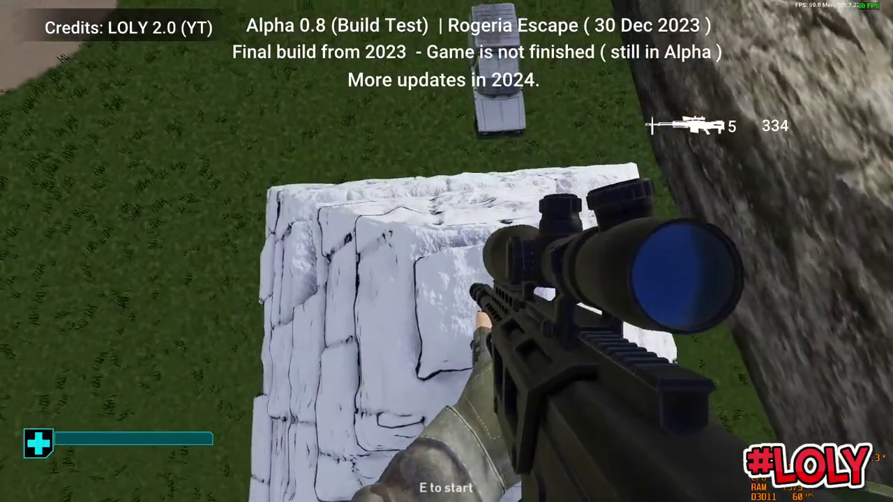
pyautogui.press('w')
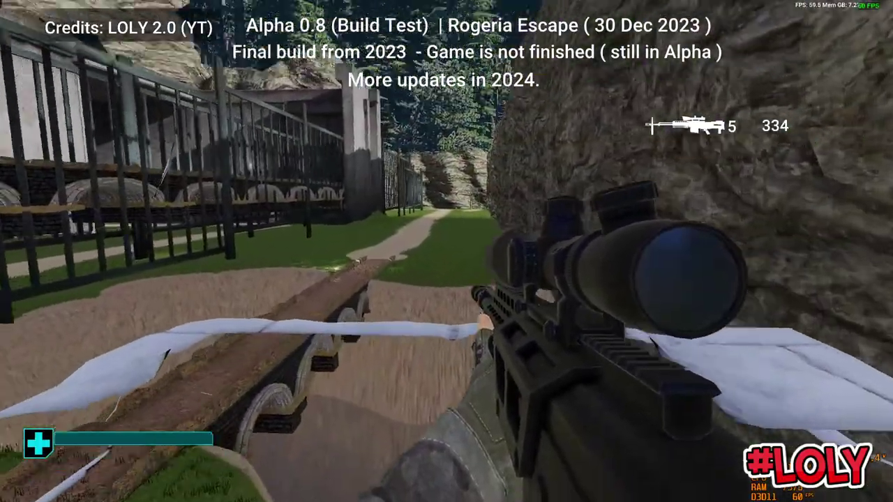
# Step: Ride the Brick Pyramid along the enclosure fence and back to the watchtower, checking the full platform travel
pyautogui.press('w')
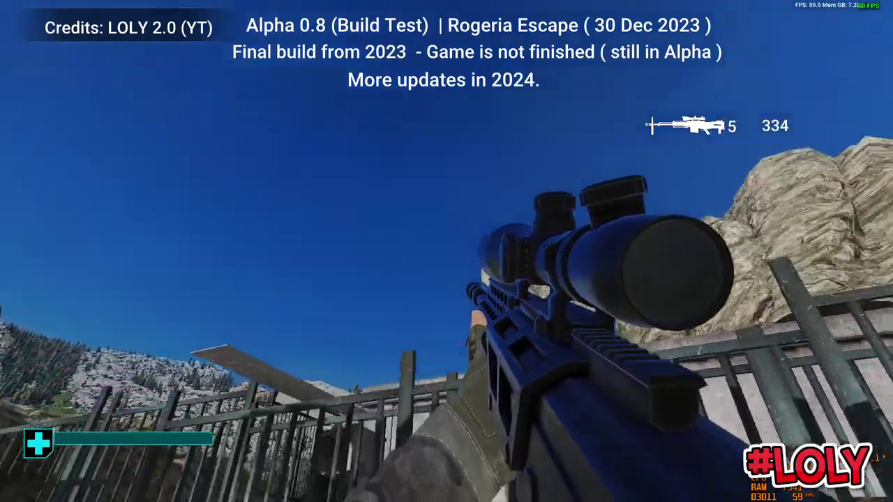
pyautogui.press('w')
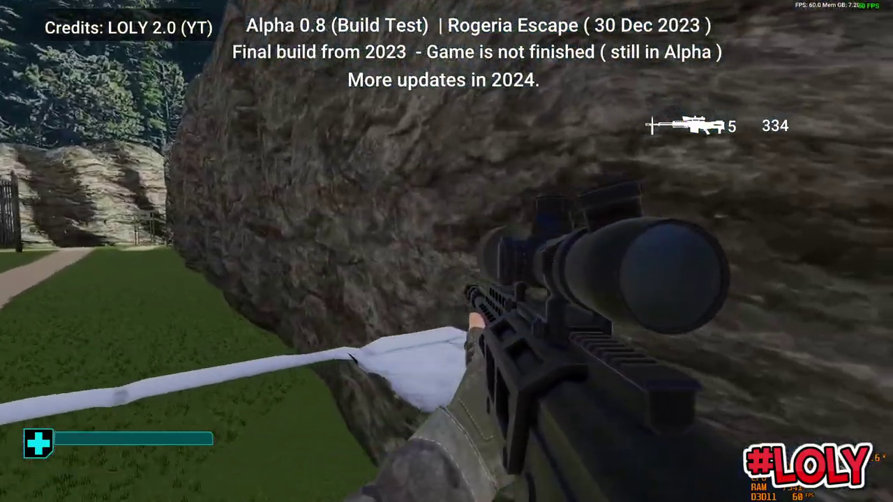
pyautogui.press('w')
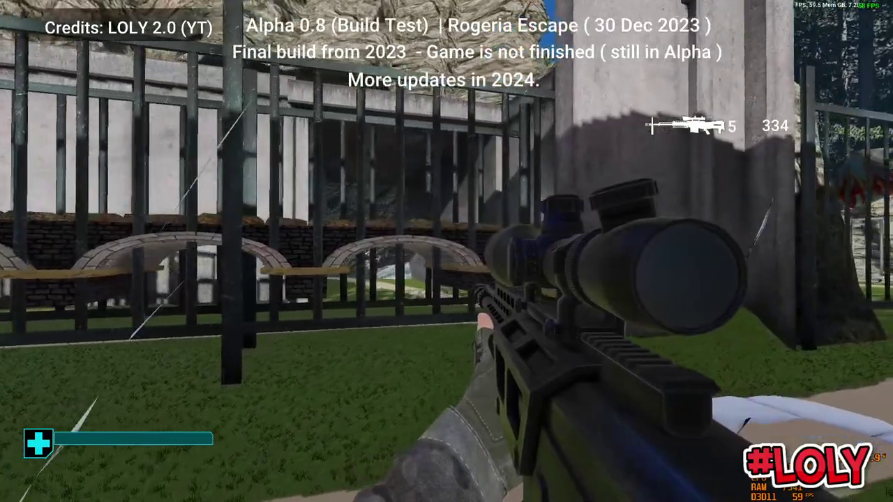
pyautogui.hotkey('shift', 'w')
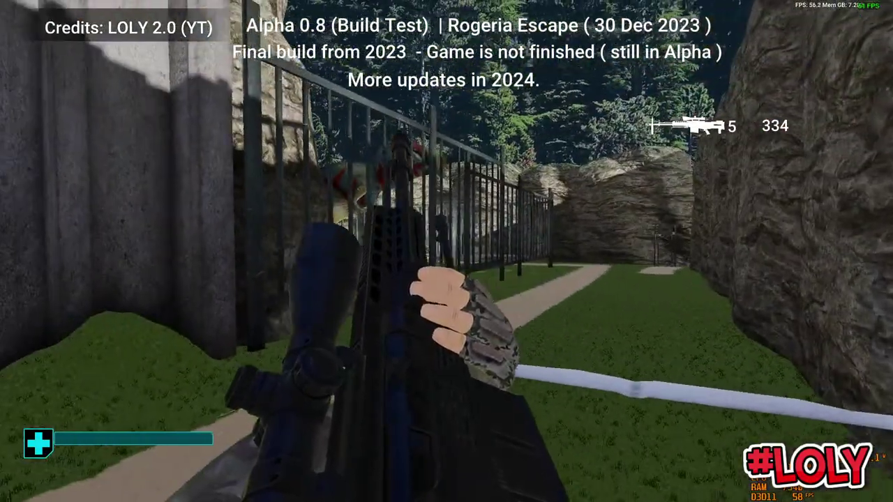
pyautogui.press('w')
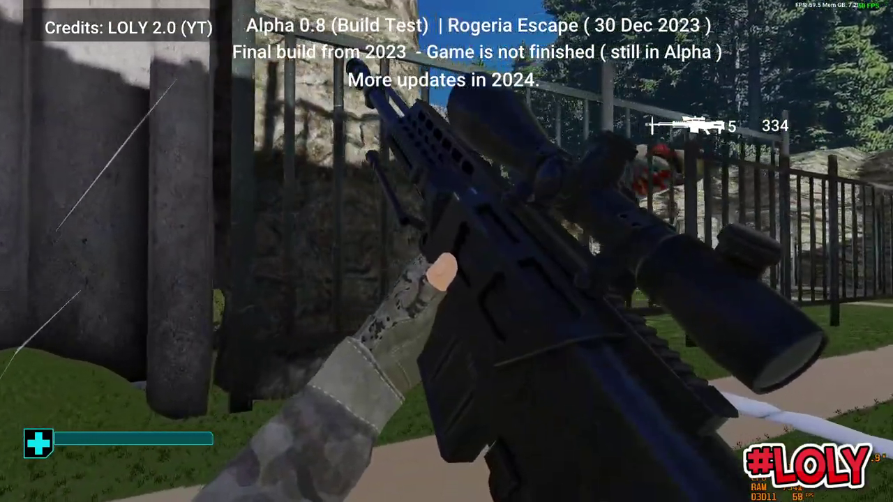
pyautogui.press('d')
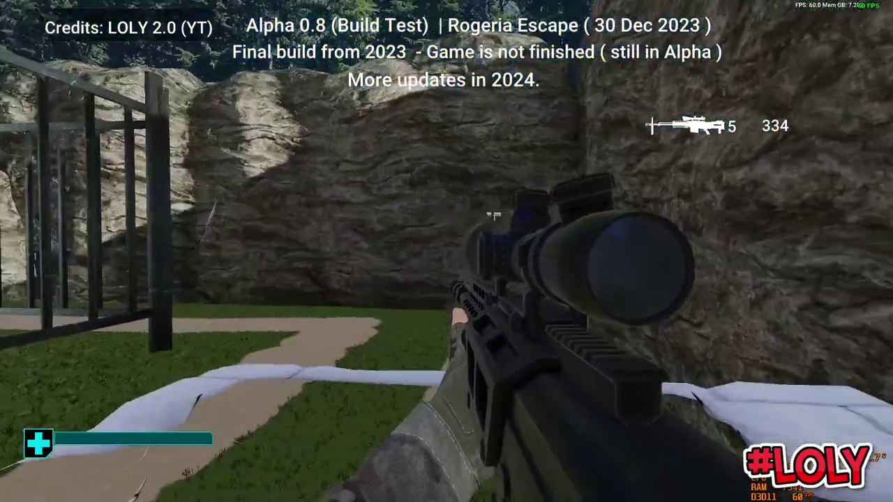
pyautogui.press('w')
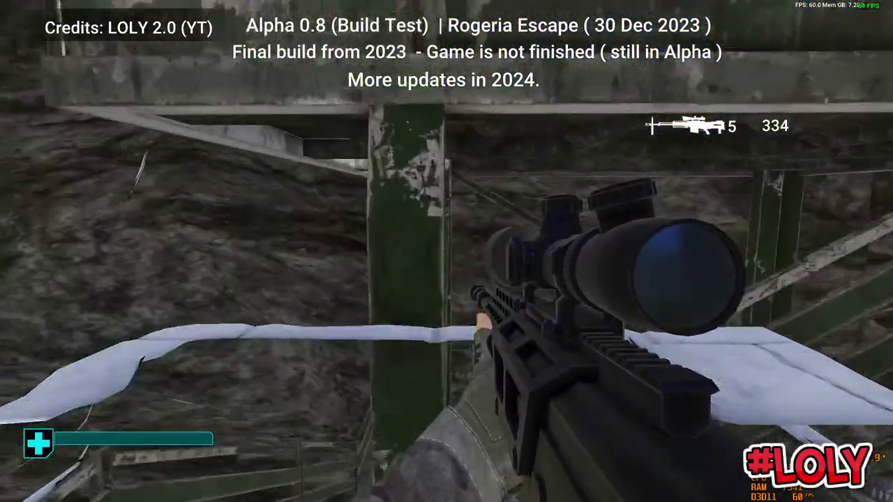
# Step: Follow the platform ride past the watchtower to the edge of the play area, get onto the grass and end the test
pyautogui.press('w')
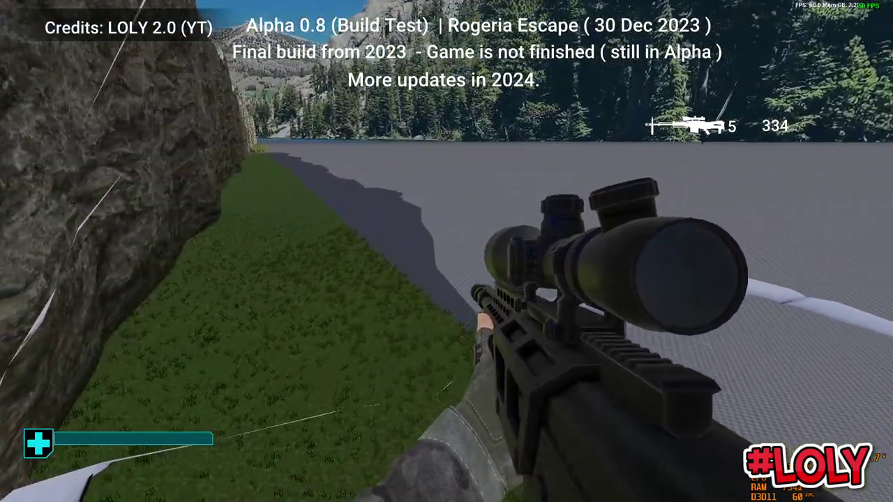
pyautogui.press('d')
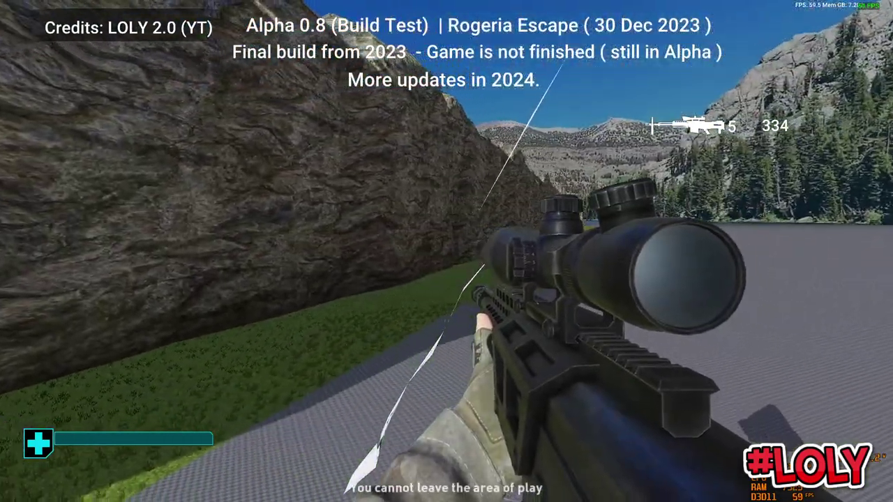
pyautogui.press('w')
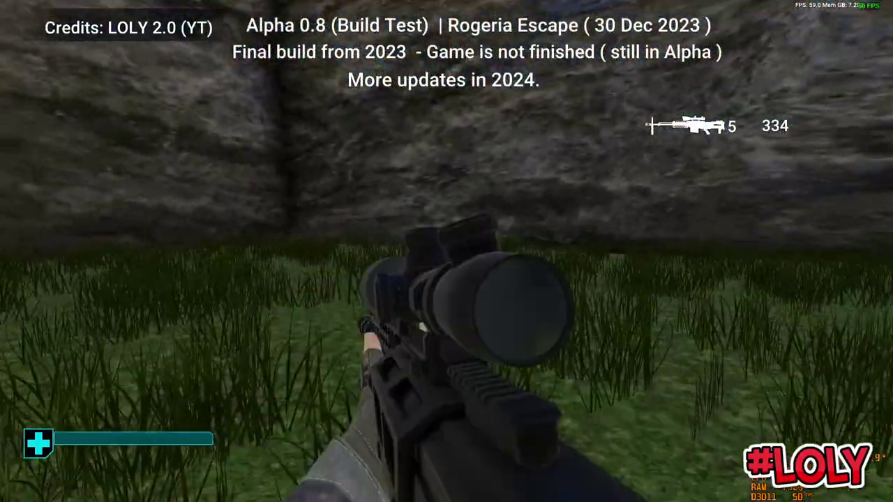
pyautogui.press('Escape')
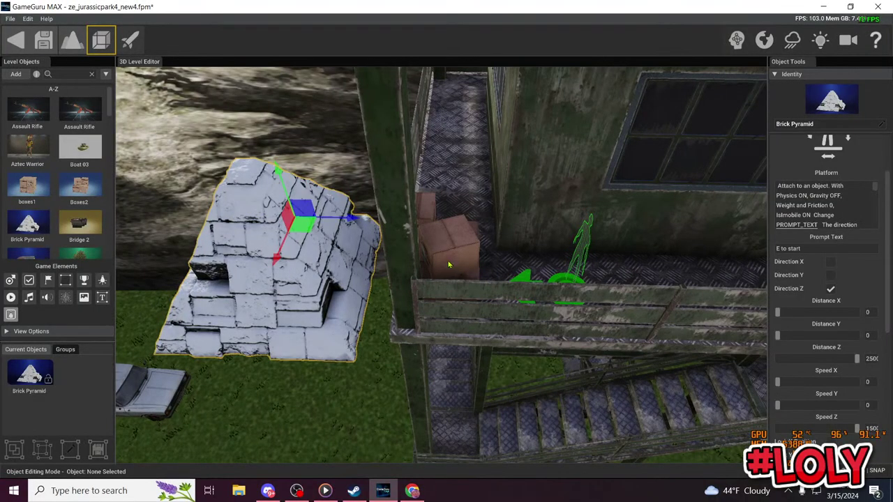
# Step: Set the Brick Pyramid platform's Z distance to 2200
pyautogui.click(871, 358)
pyautogui.click(870, 360)
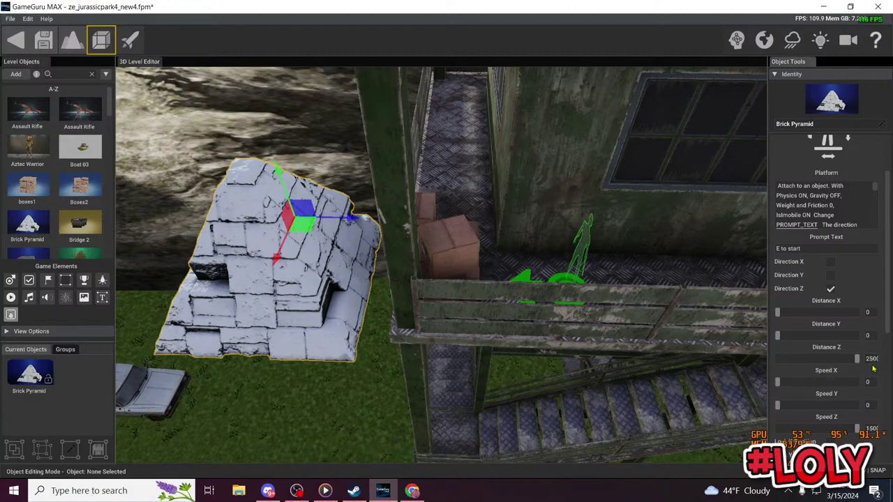
pyautogui.click(874, 361)
pyautogui.press('BackSpace')
pyautogui.write('0')
pyautogui.write('2')
pyautogui.moveTo(463, 250); pyautogui.dragTo(501, 240, button='right')
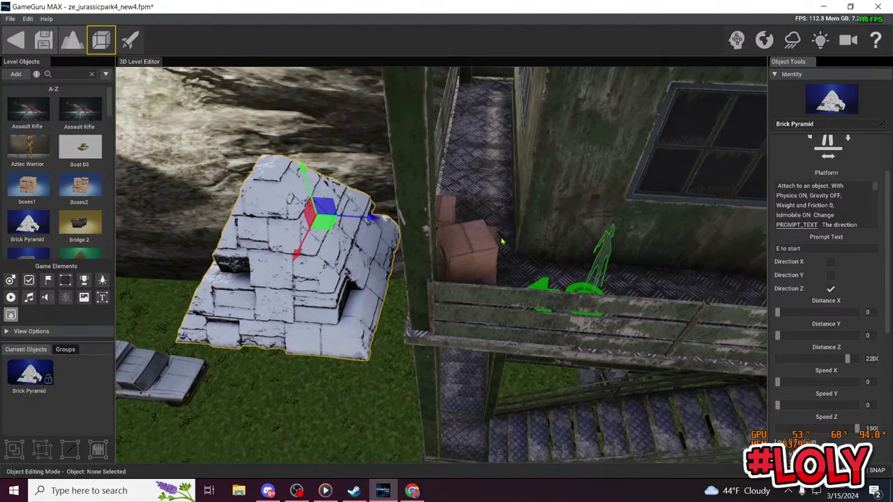
# Step: Change the Player Start Position's weapon to bsp\modern\automatic carbine 5
pyautogui.click(595, 268)
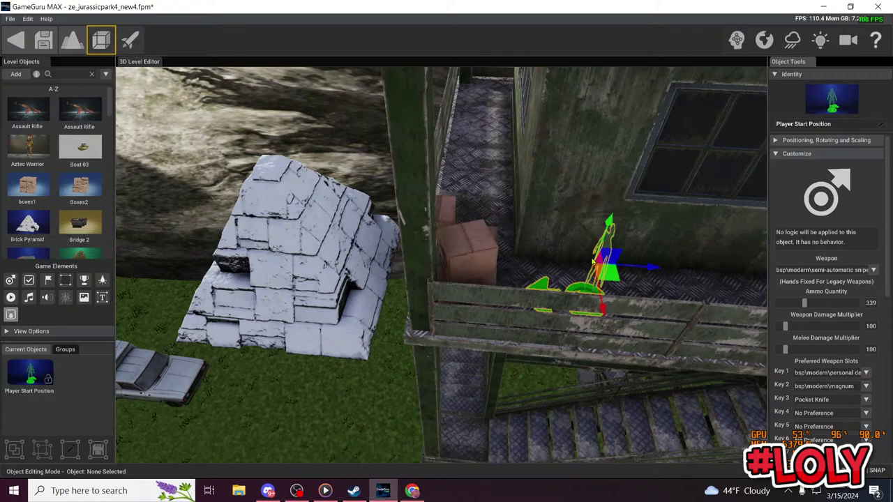
pyautogui.click(875, 270)
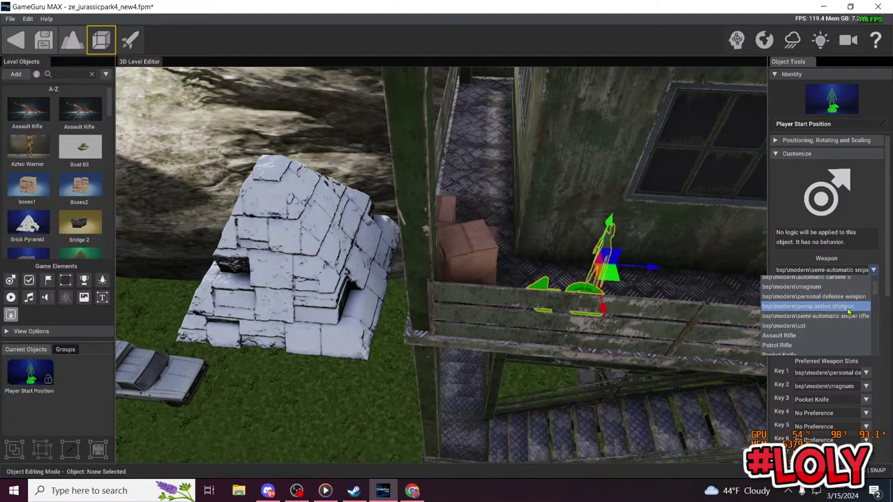
pyautogui.click(845, 279)
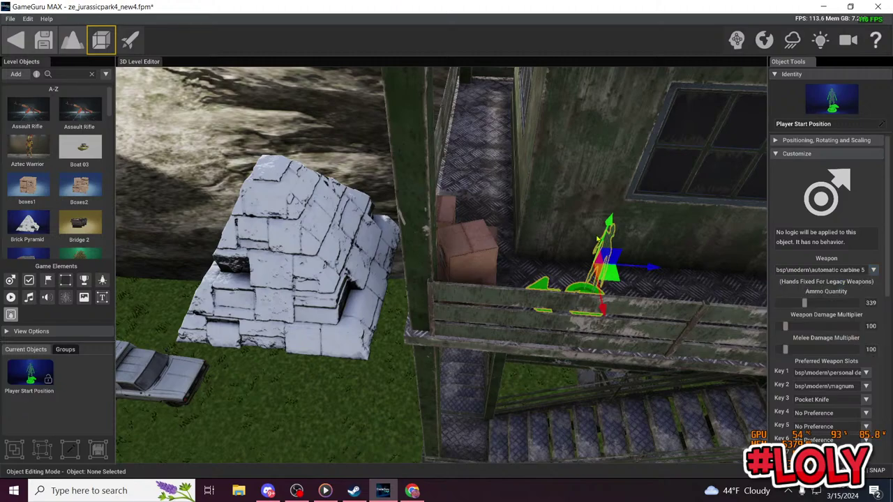
# Step: Start a level test, fire and reload the carbine on the watchtower, and cross the boxes onto the Brick Pyramid
pyautogui.click(130, 40)
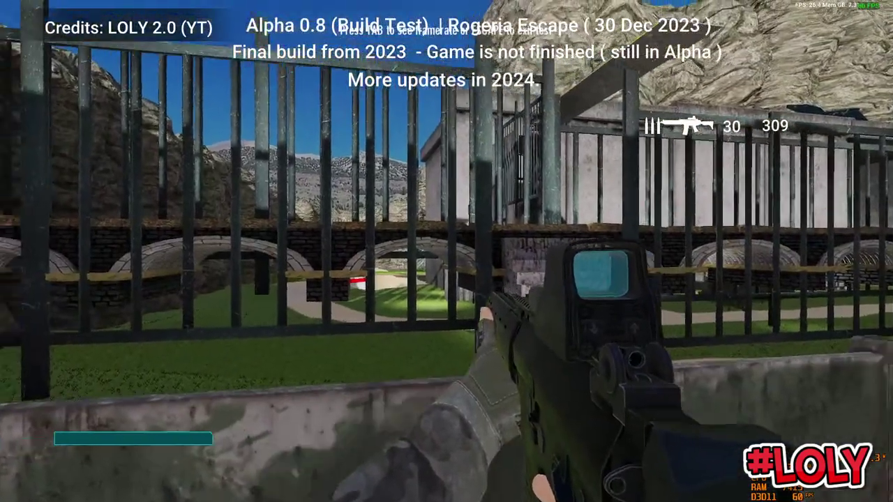
pyautogui.click(446, 251)
pyautogui.press('r')
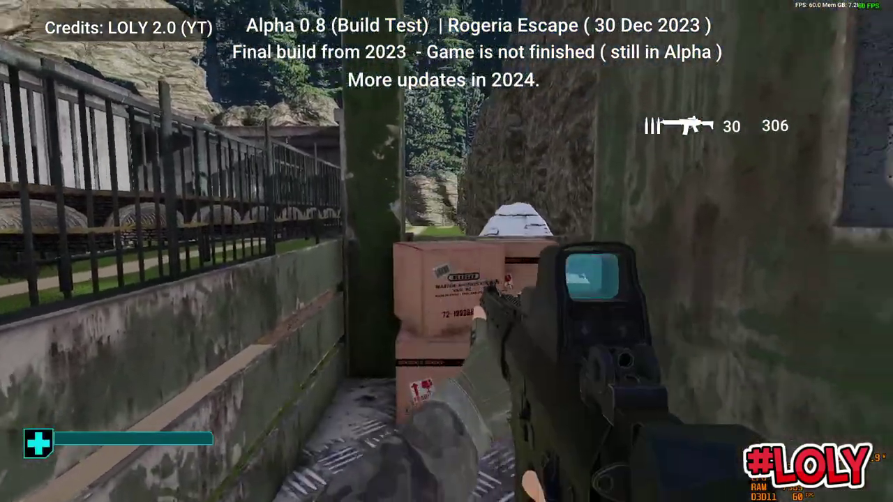
pyautogui.click(447, 251)
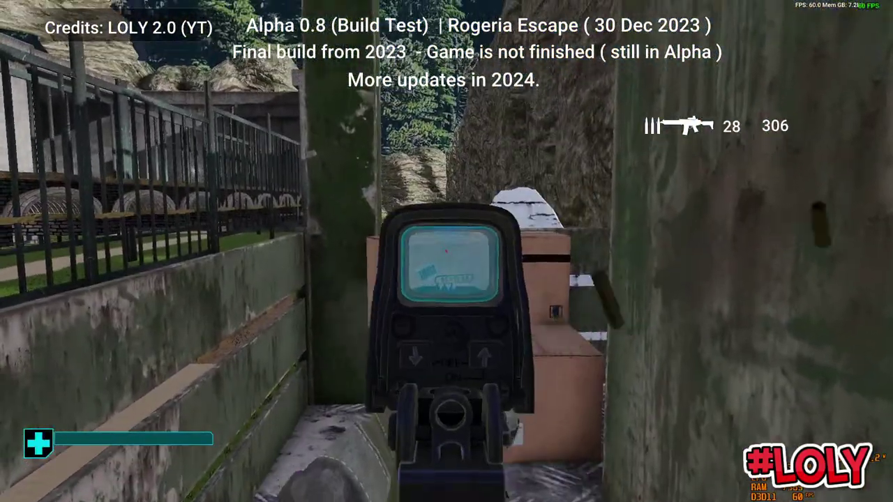
pyautogui.click(446, 251)
pyautogui.press('r')
pyautogui.press('w')
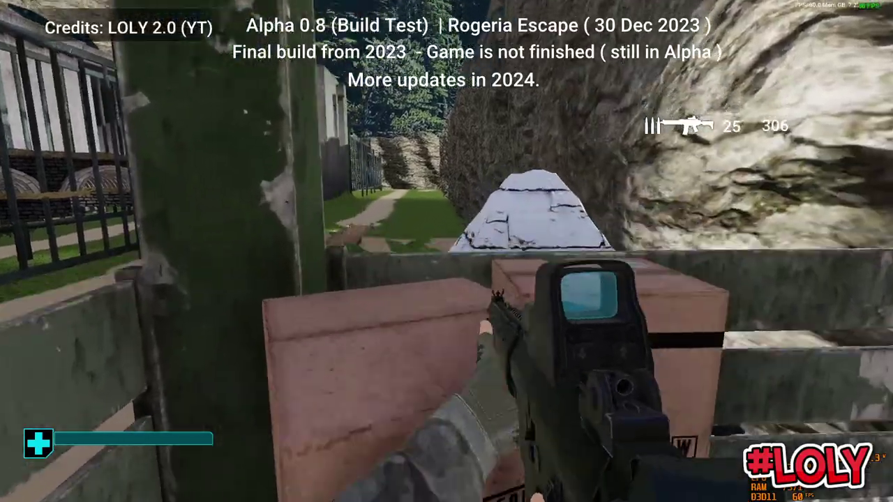
pyautogui.press('w')
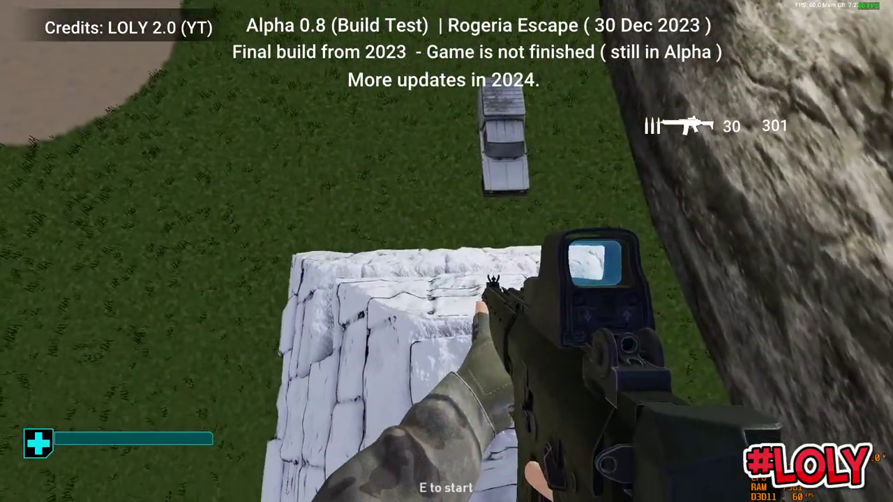
# Step: Ride the Brick Pyramid along the dinosaur enclosure fence to check its travel toward the far end of the area
pyautogui.press('w')
pyautogui.press('w')
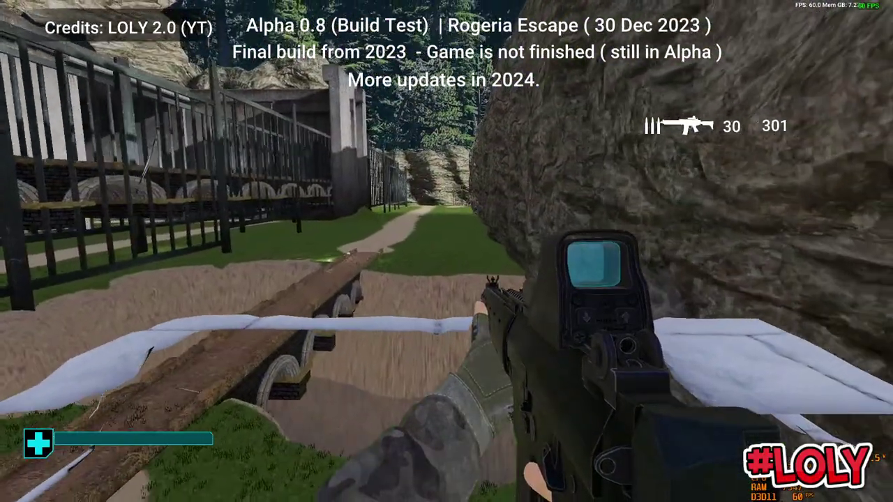
pyautogui.press('w')
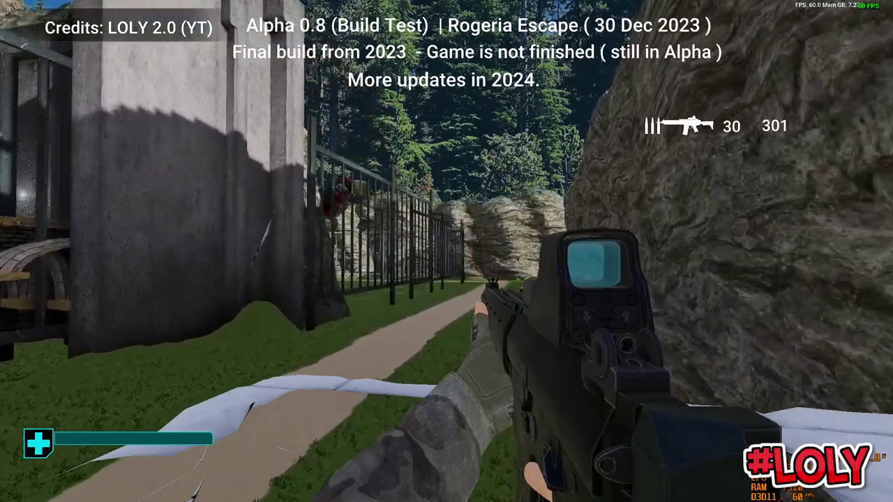
pyautogui.press('r')
pyautogui.press('w')
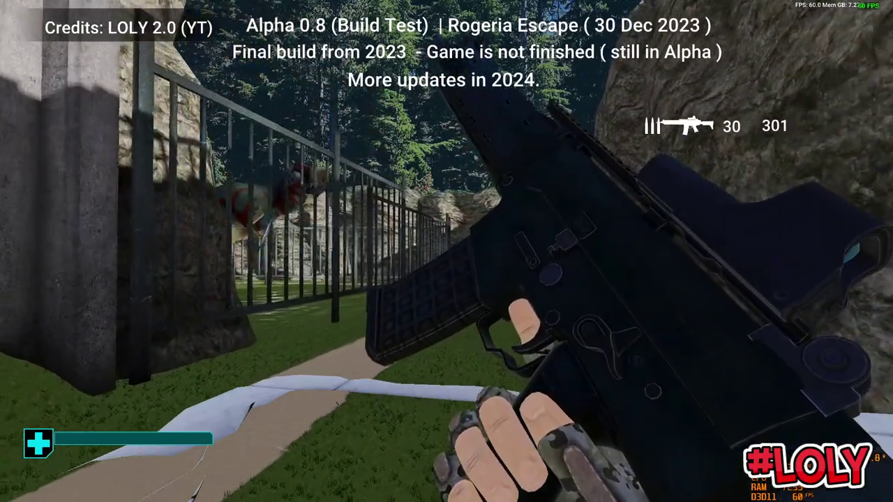
pyautogui.press('w')
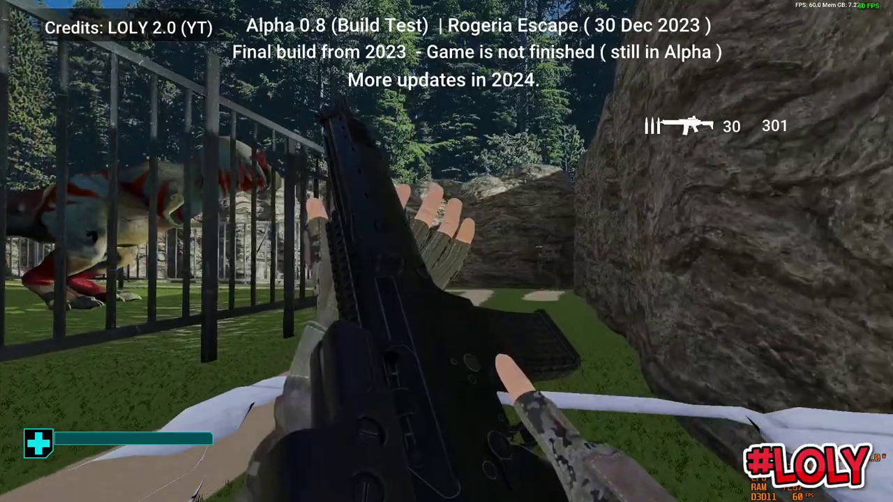
pyautogui.press('w')
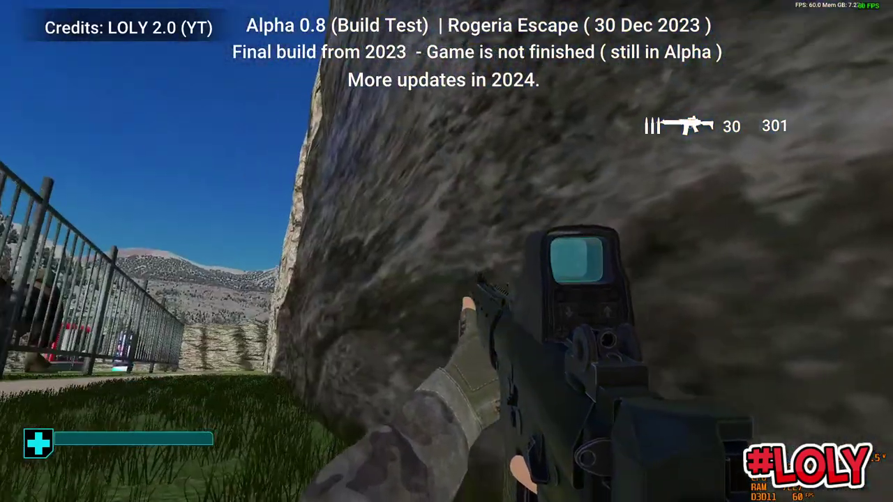
# Step: Inspect the platform's passage beside the far watchtower from the grass, and end the test
pyautogui.moveTo(446, 251)
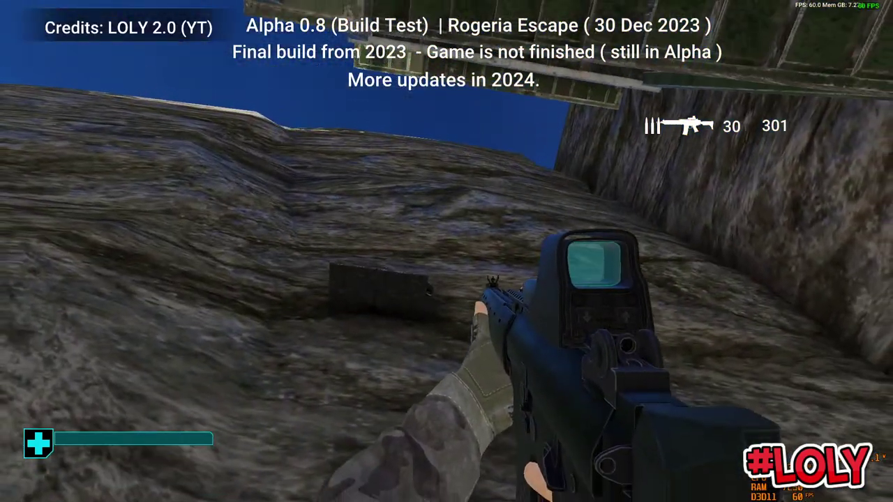
pyautogui.press('w')
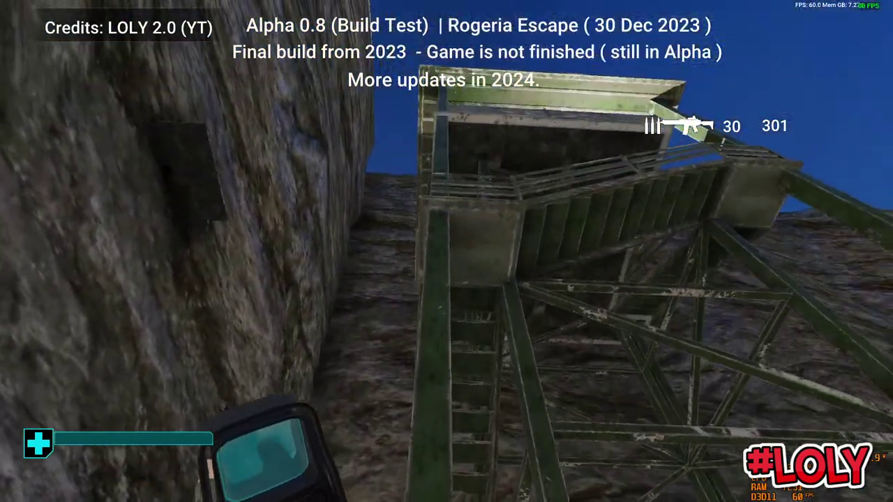
pyautogui.press('s')
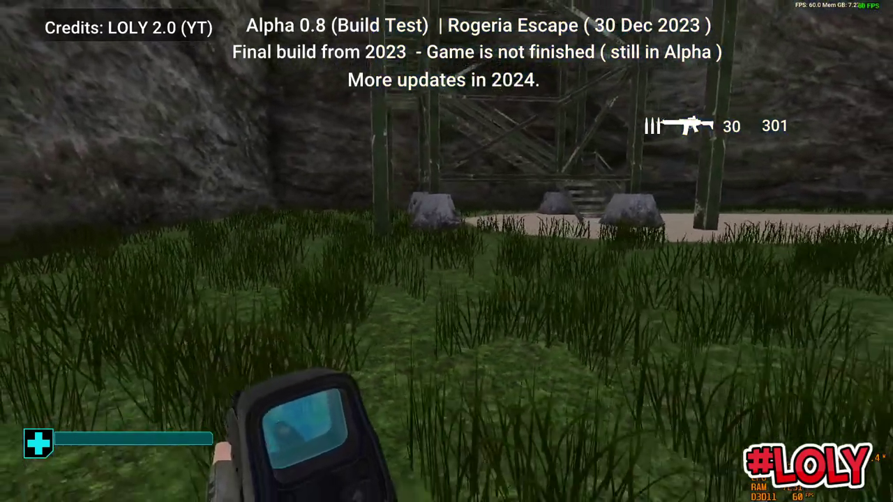
pyautogui.press('w')
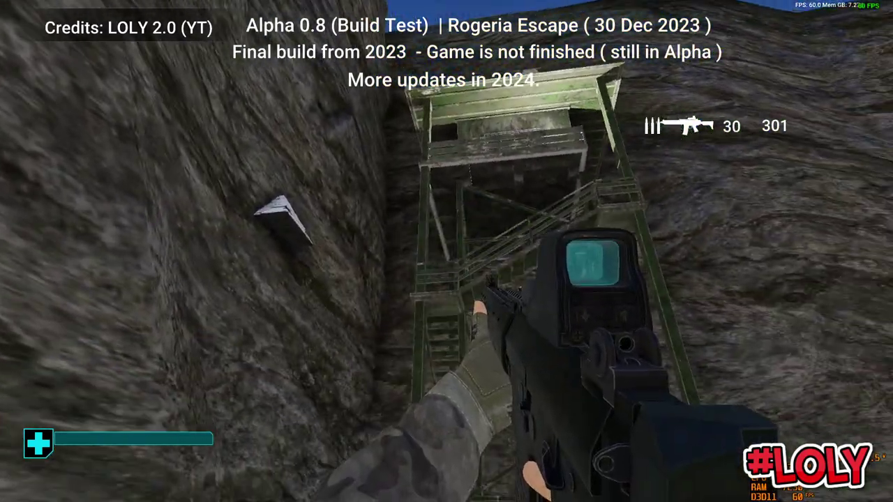
pyautogui.press('Escape')
# Step: Move the far Watchtower Guardpost along its Z axis, off the dirt path's end and closer to the rock wall
pyautogui.moveTo(453, 274); pyautogui.dragTo(137, 237, button='right')
pyautogui.scroll(-5, 456, 291)
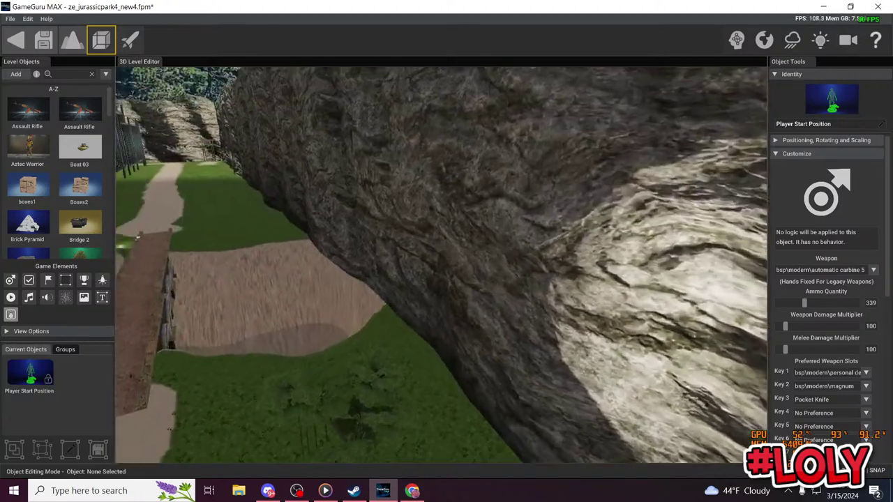
pyautogui.press('w')
pyautogui.moveTo(456, 291); pyautogui.dragTo(459, 316, button='right')
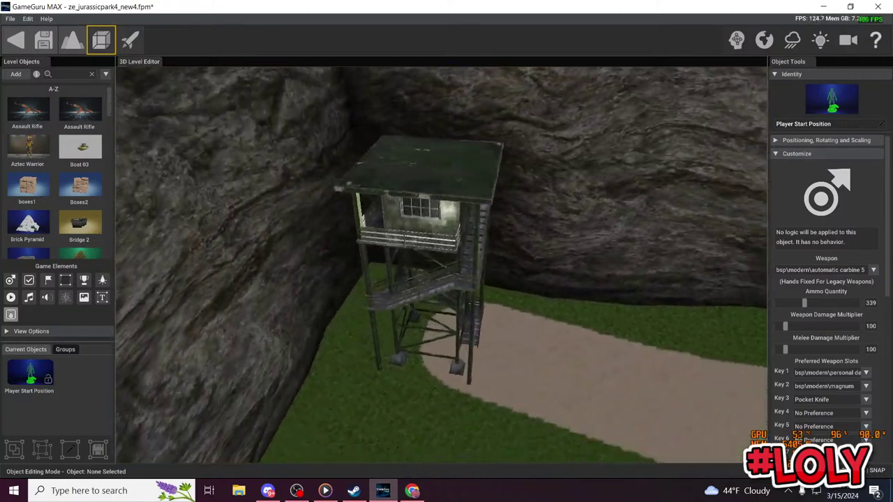
pyautogui.click(475, 190)
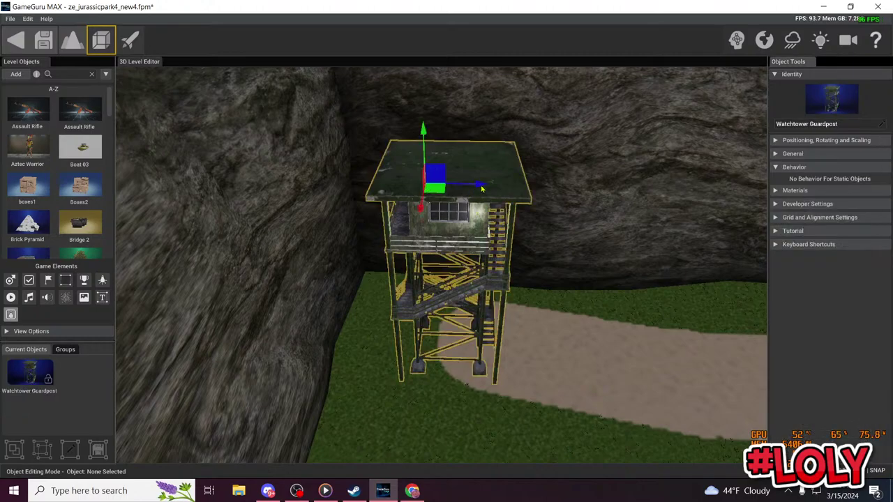
pyautogui.moveTo(482, 188); pyautogui.dragTo(381, 178)
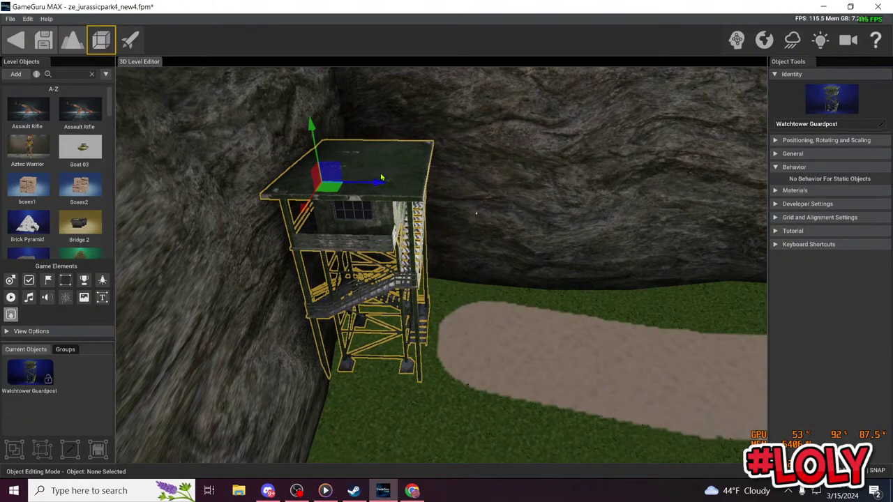
pyautogui.moveTo(422, 184); pyautogui.dragTo(419, 182, button='right')
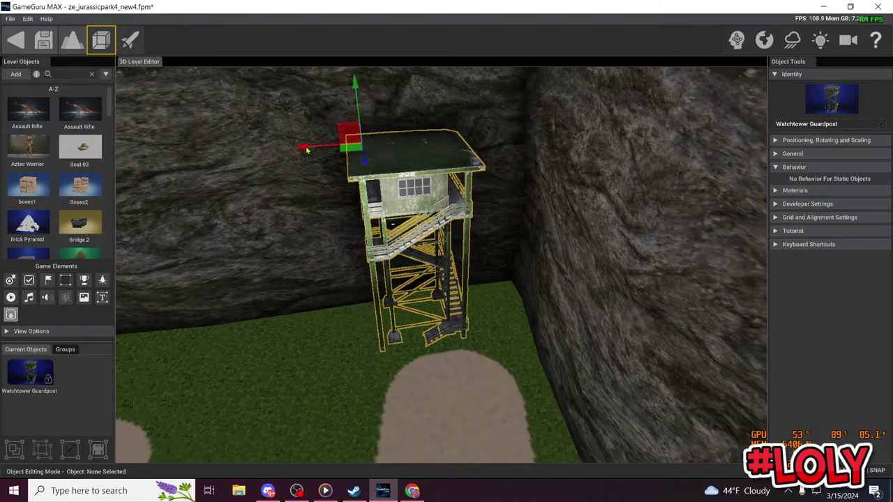
pyautogui.scroll(-3, 537, 207)
pyautogui.moveTo(537, 207); pyautogui.dragTo(551, 191, button='right')
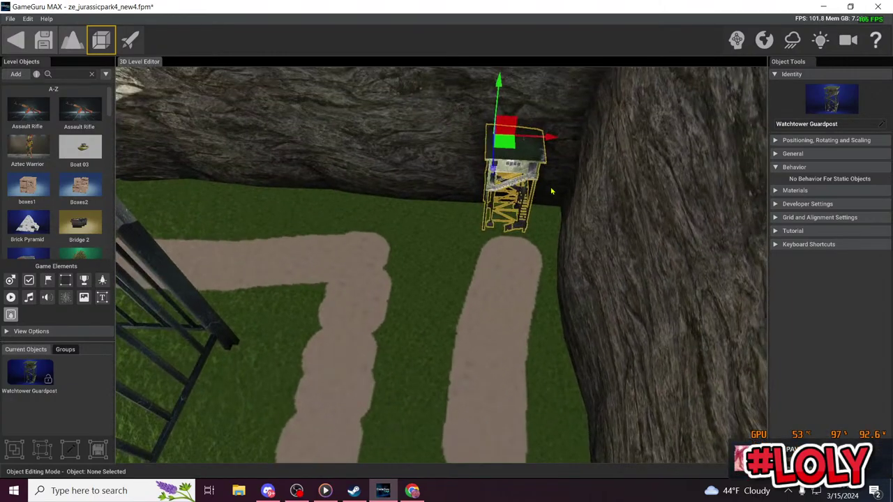
# Step: Paint the dirt path wider with the brown dirt texture and extend it underneath the relocated watchtower
pyautogui.click(73, 40)
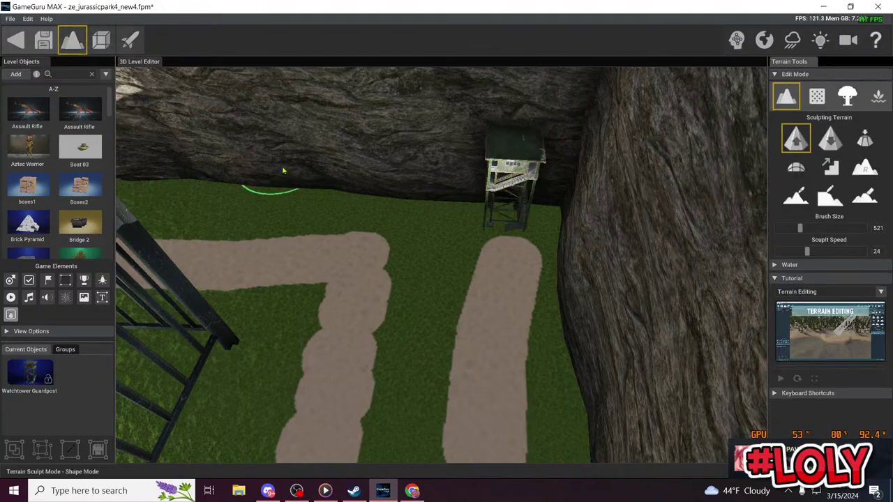
pyautogui.click(818, 100)
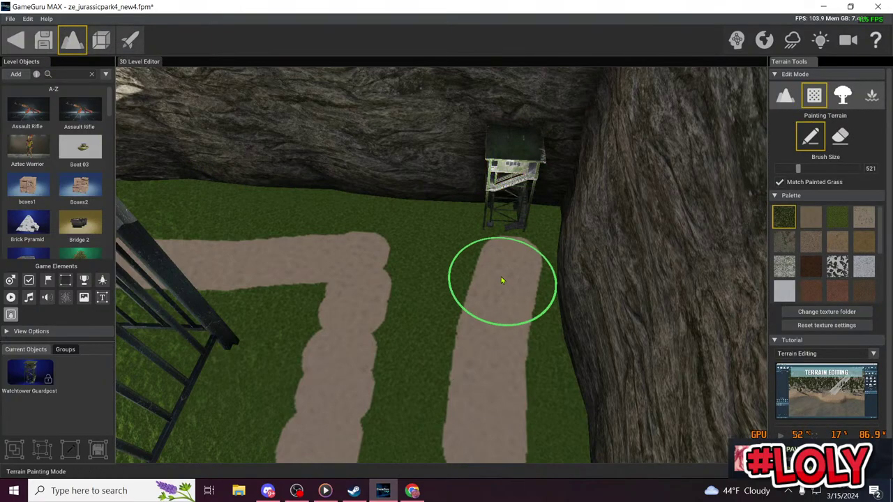
pyautogui.click(808, 220)
pyautogui.scroll(-4, 505, 302)
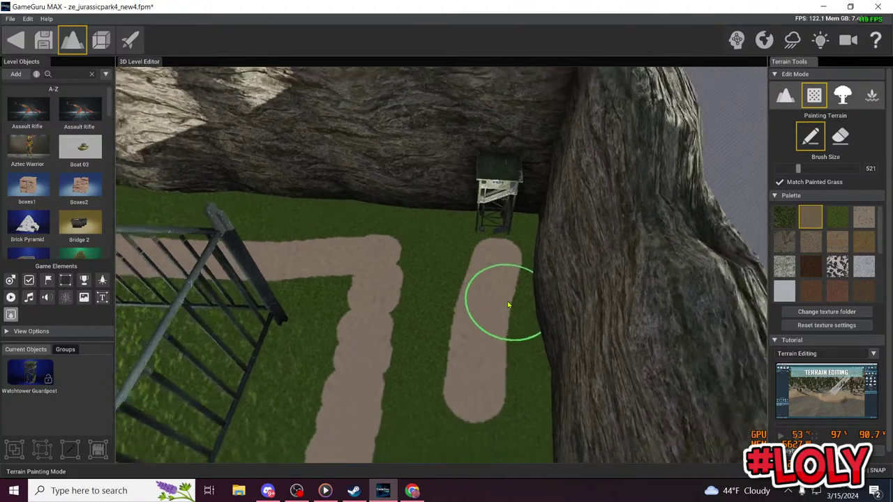
pyautogui.moveTo(481, 245)
pyautogui.mouseDown()
pyautogui.moveTo(484, 236)
pyautogui.moveTo(465, 383)
pyautogui.moveTo(483, 232)
pyautogui.mouseUp()
pyautogui.scroll(-6, 467, 387)
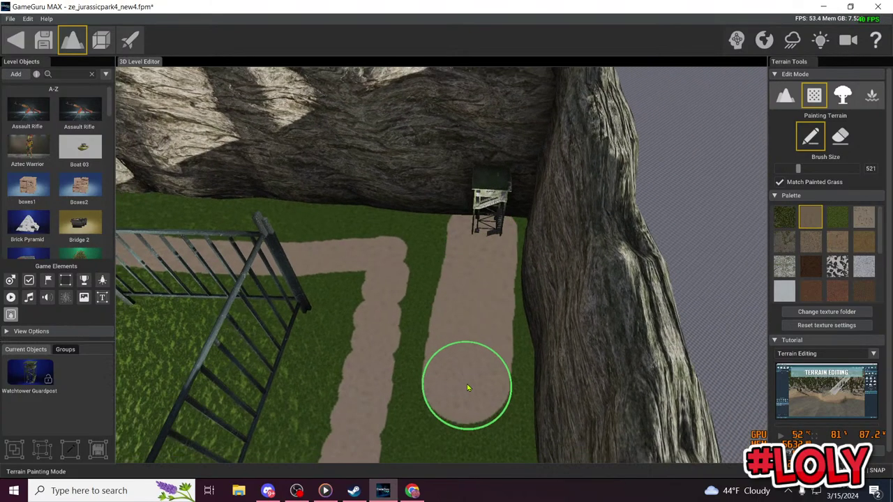
pyautogui.moveTo(453, 353)
pyautogui.mouseDown(button='right')
pyautogui.moveTo(437, 248)
pyautogui.moveTo(472, 353)
pyautogui.moveTo(446, 251)
pyautogui.moveTo(534, 356)
pyautogui.moveTo(440, 251)
pyautogui.moveTo(479, 349)
pyautogui.moveTo(446, 251)
pyautogui.moveTo(474, 333)
pyautogui.mouseUp(button='right')
# Step: Return to object editing and save the level
pyautogui.click(102, 40)
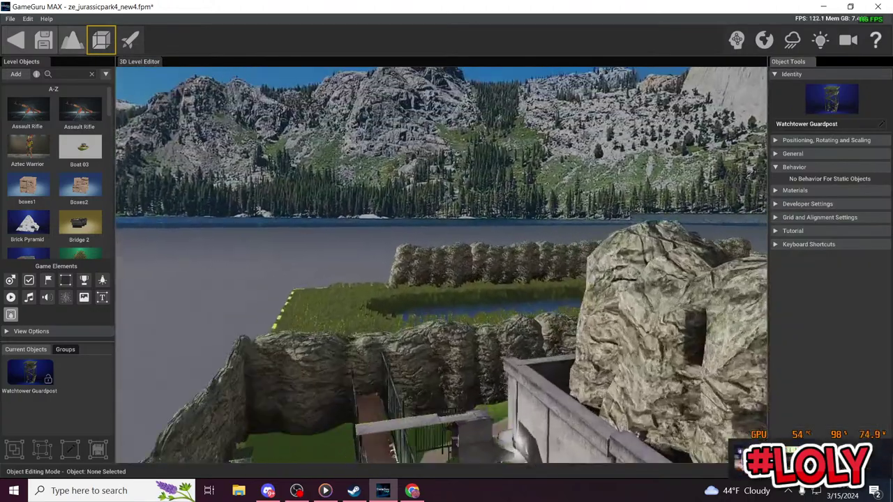
pyautogui.press('w')
pyautogui.moveTo(530, 297); pyautogui.dragTo(614, 300, button='right')
pyautogui.press('w')
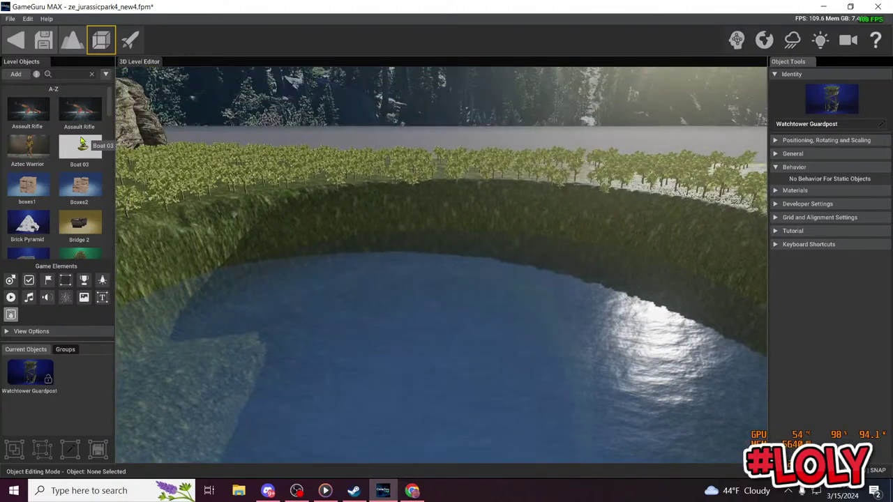
pyautogui.click(44, 40)
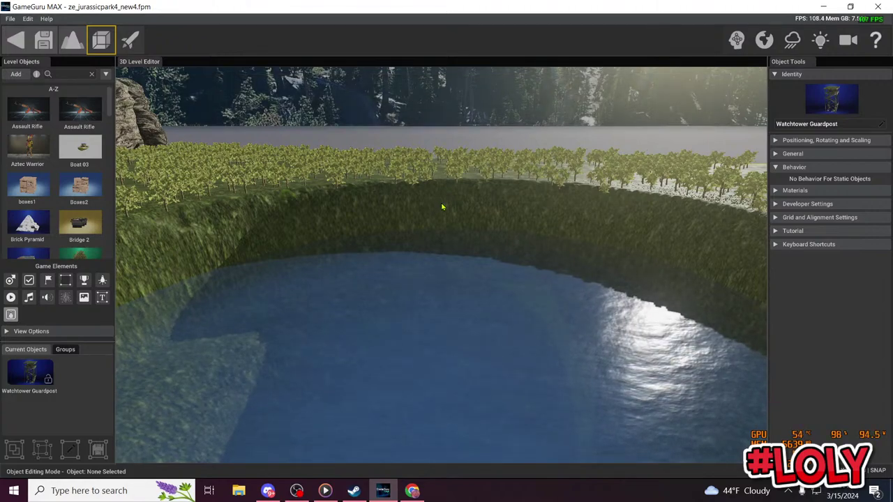
# Step: Save the level as a new version named ze_jurassicpark4_new5 in the mapbank folder
pyautogui.click(8, 19)
pyautogui.click(61, 60)
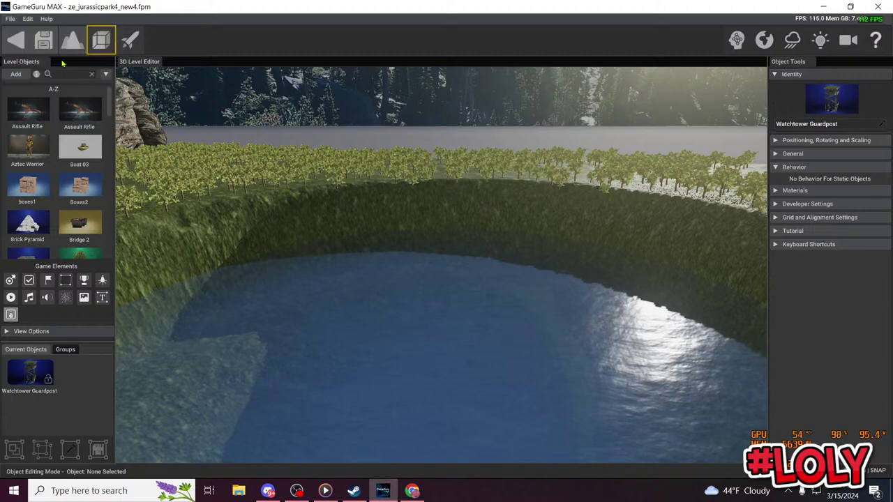
pyautogui.write('ze_jurassicpark4')
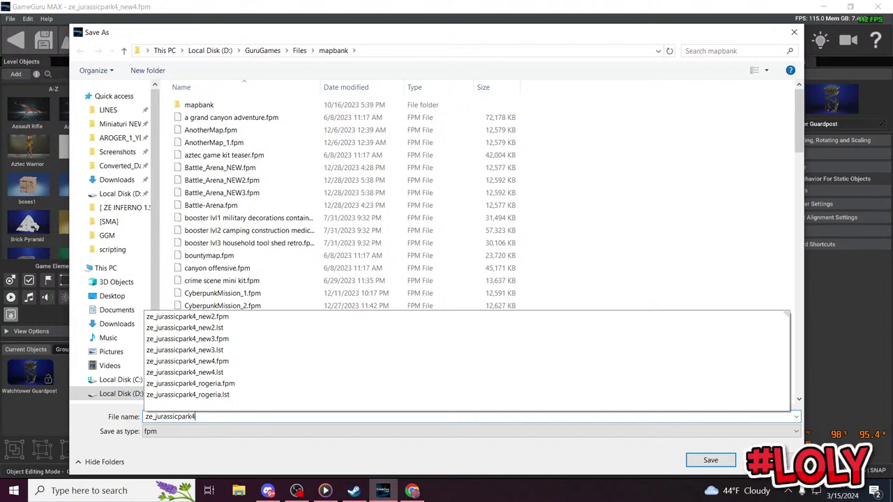
pyautogui.write('_new')
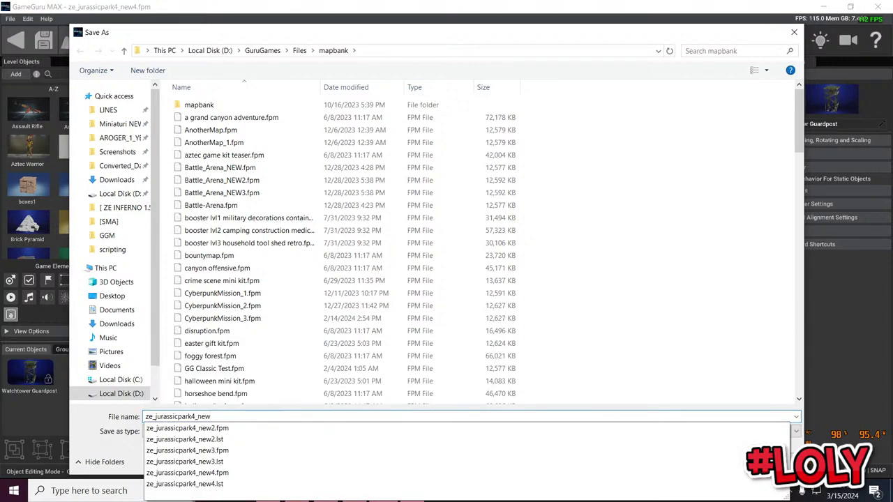
pyautogui.write('5')
pyautogui.press('Return')
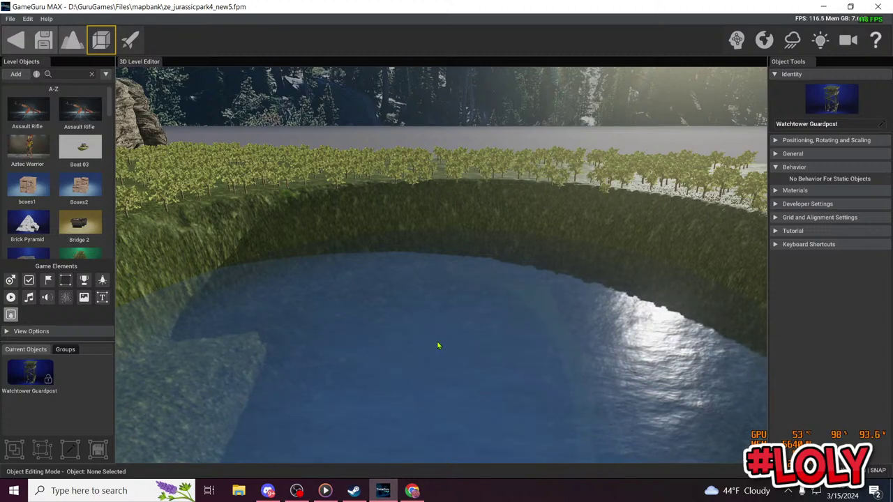
# Step: Leave the level editor through the game storyboard back to the hub, and close GameGuru MAX
pyautogui.click(780, 167)
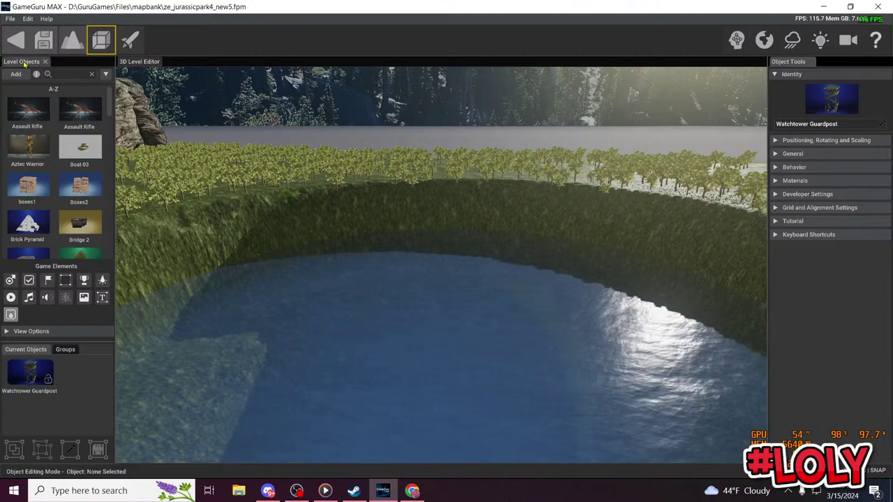
pyautogui.click(15, 40)
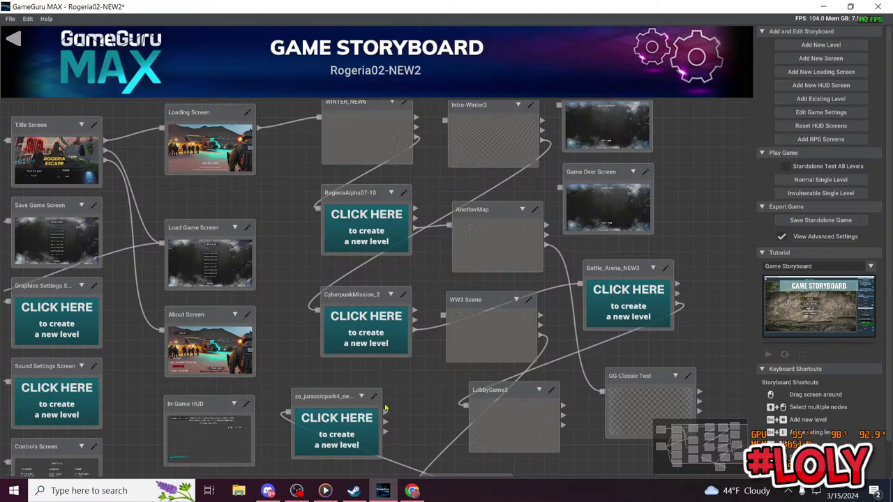
pyautogui.scroll(-2, 417, 392)
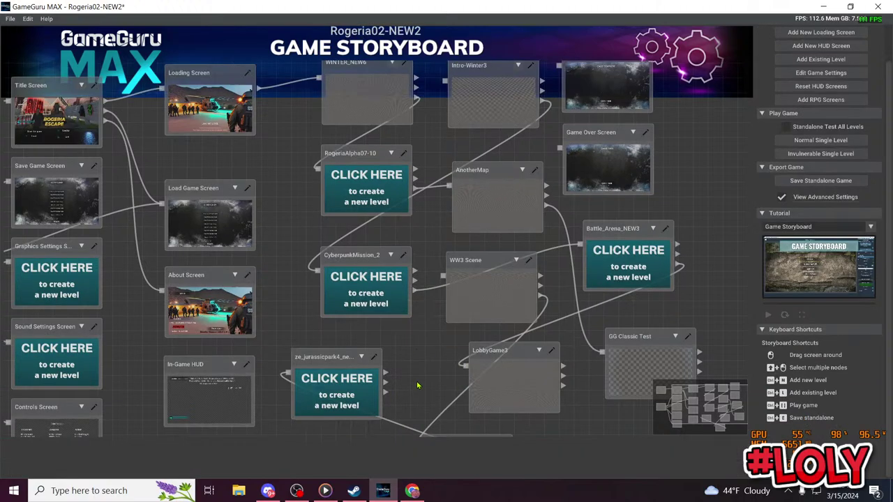
pyautogui.scroll(1, 418, 385)
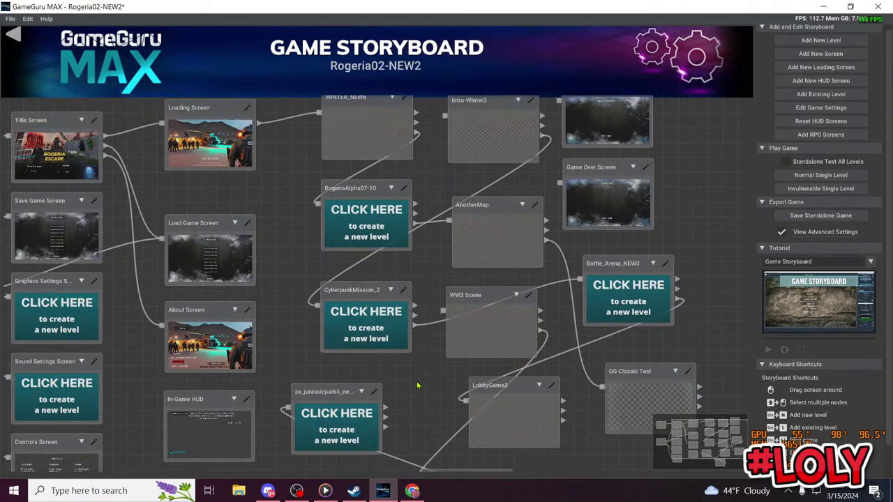
pyautogui.click(13, 34)
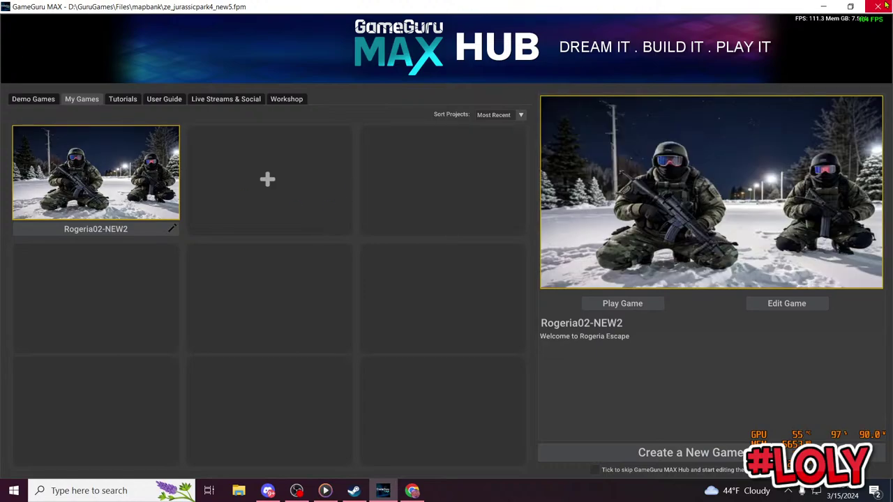
pyautogui.click(879, 6)
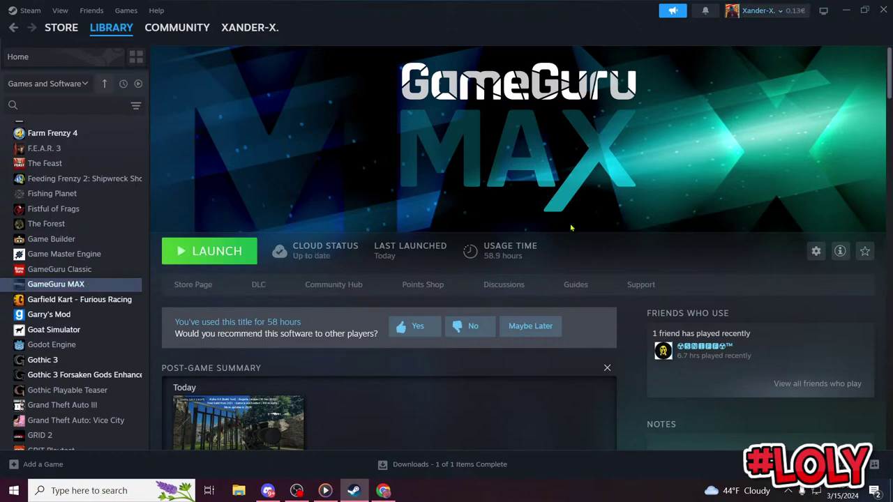
# Step: Clear the Steam and Chrome windows off the desktop and switch to OBS
pyautogui.click(846, 10)
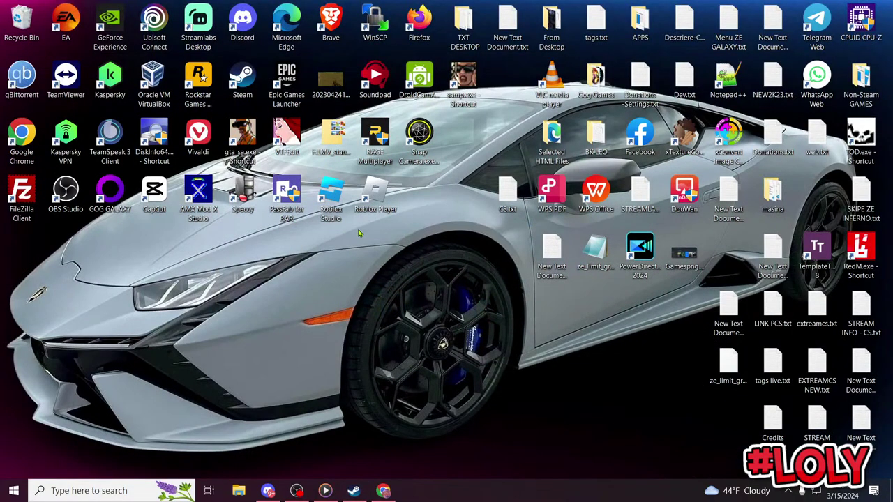
pyautogui.rightClick(358, 233)
pyautogui.click(373, 261)
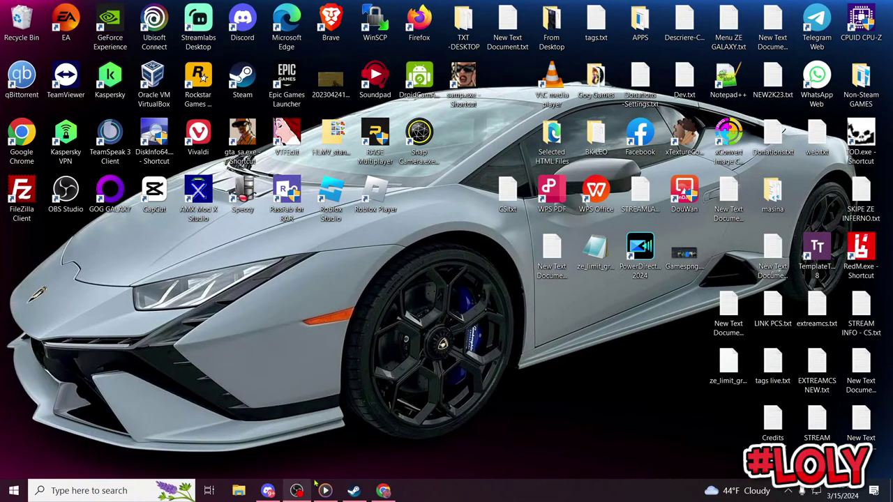
pyautogui.click(383, 491)
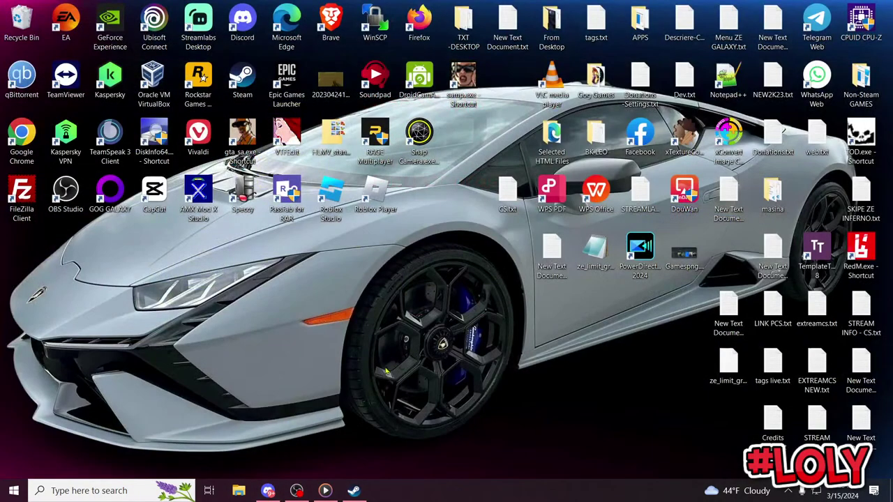
pyautogui.click(298, 491)
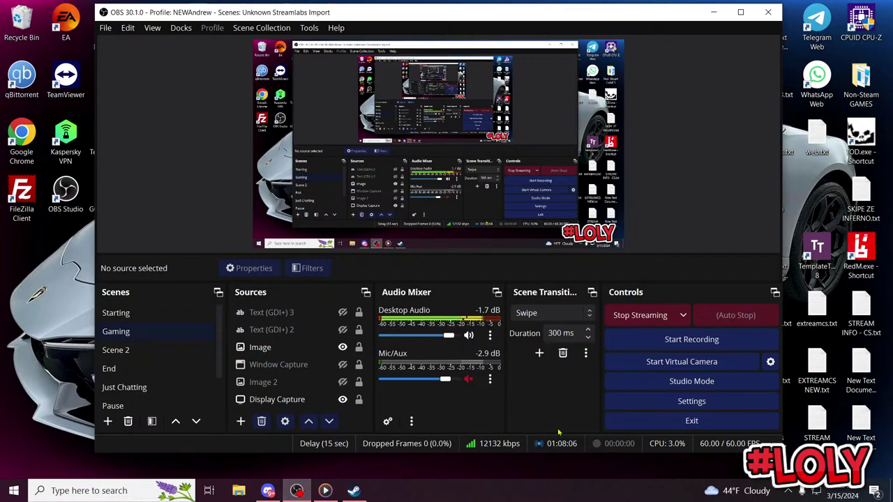